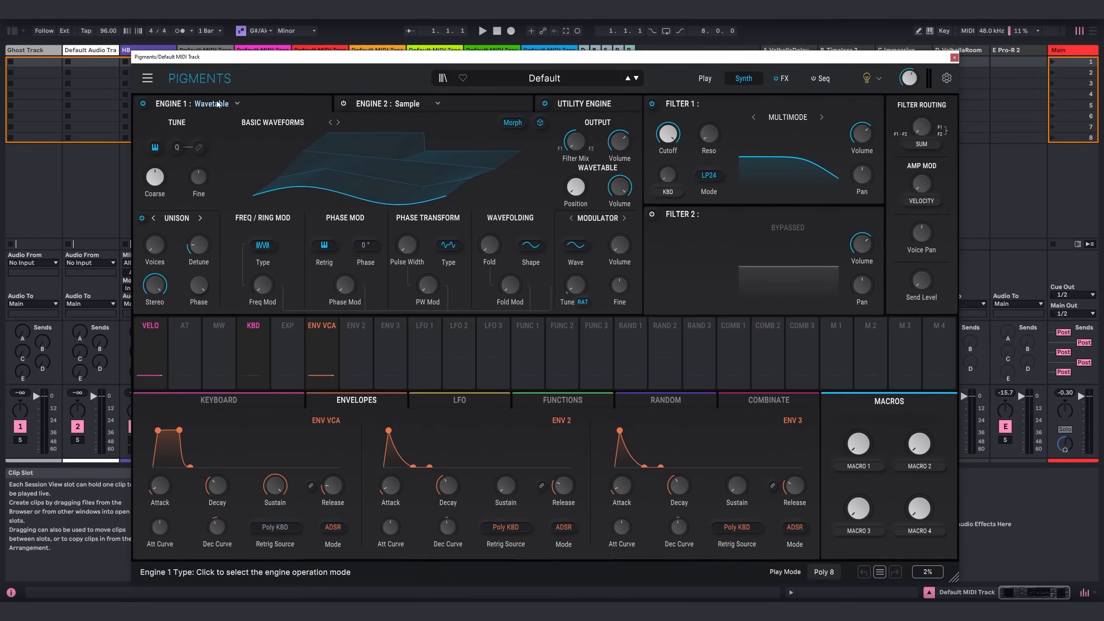
Switch Engine 1 to the Analog type and adjust its unison voices and detune.
left_click(217, 104)
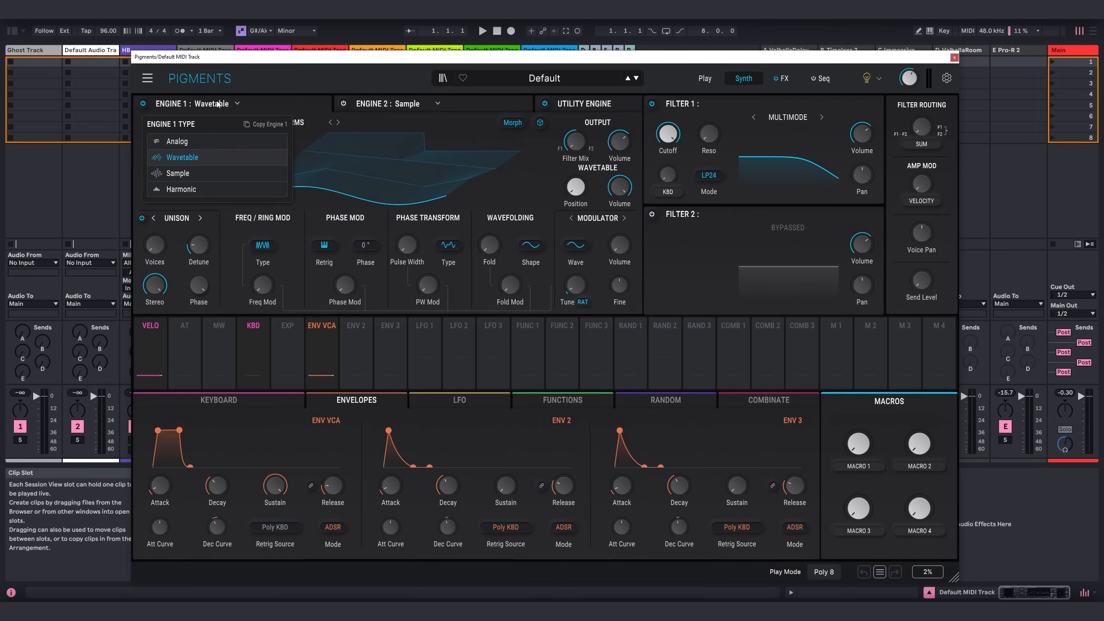
left_click(212, 140)
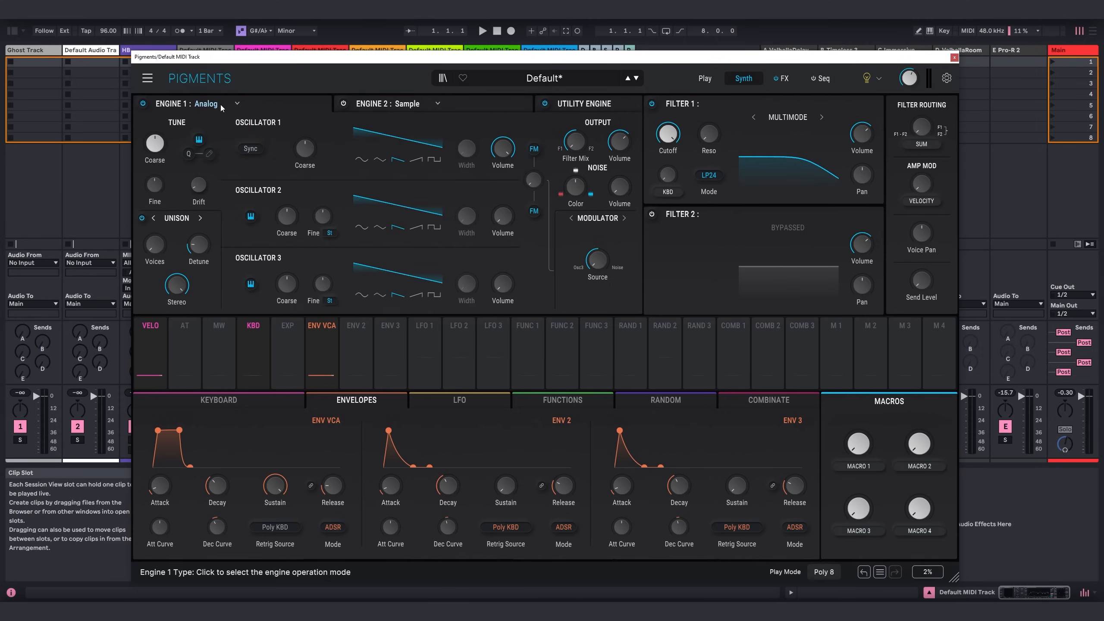
mouse_move(154, 247)
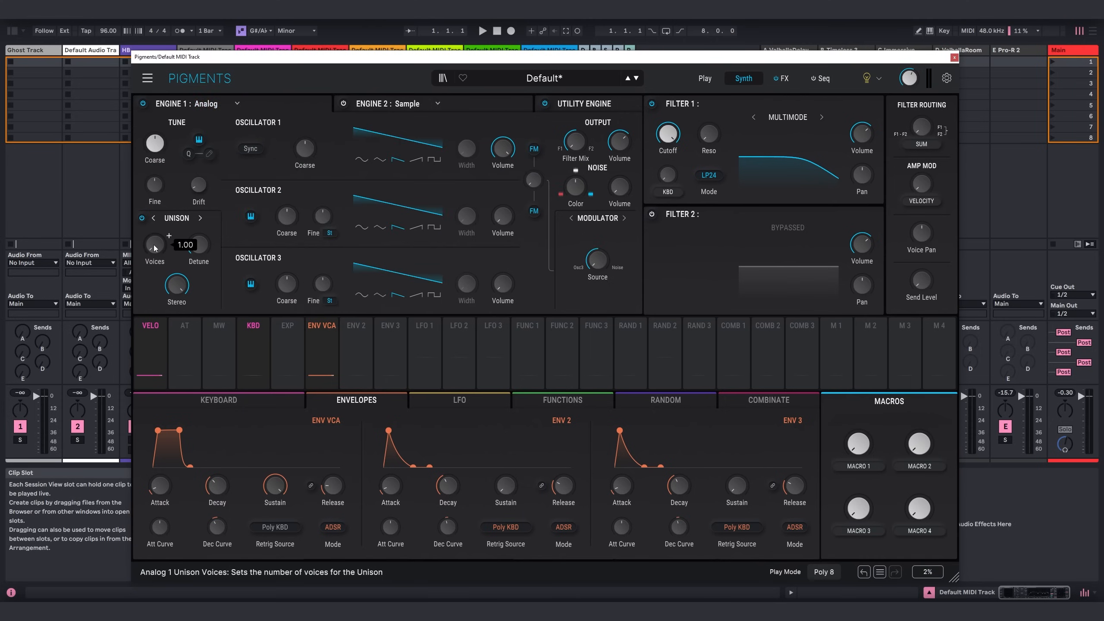
mouse_move(200, 249)
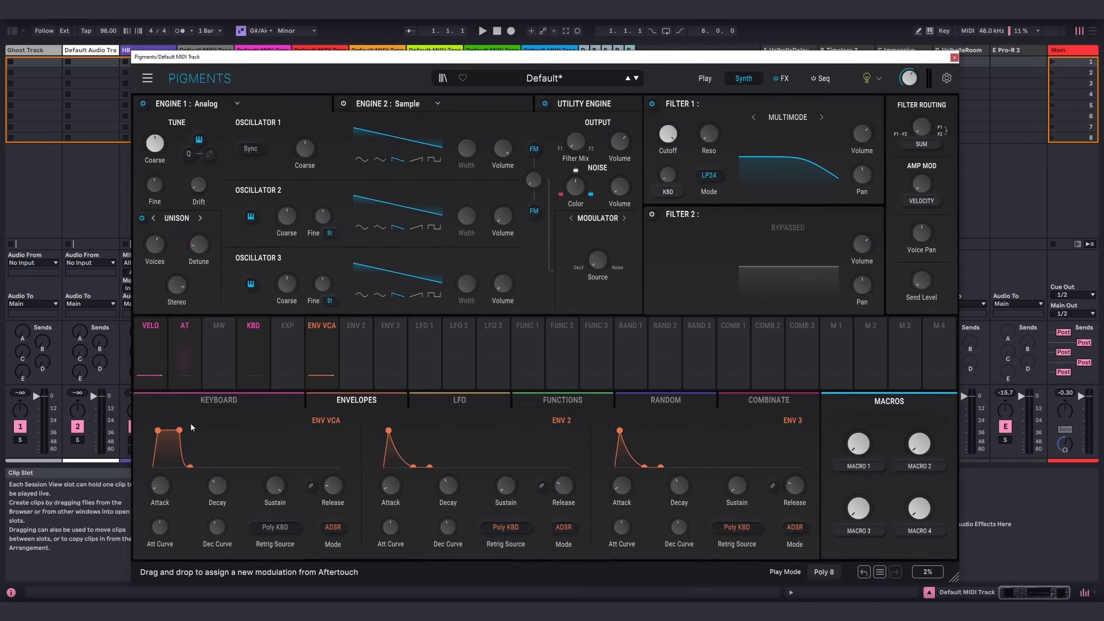
Lengthen Env VCA's attack, decay and release, adjust its attack curve, and lower Filter 1's cutoff to darken the sound.
left_click_drag(173, 485, 333, 487)
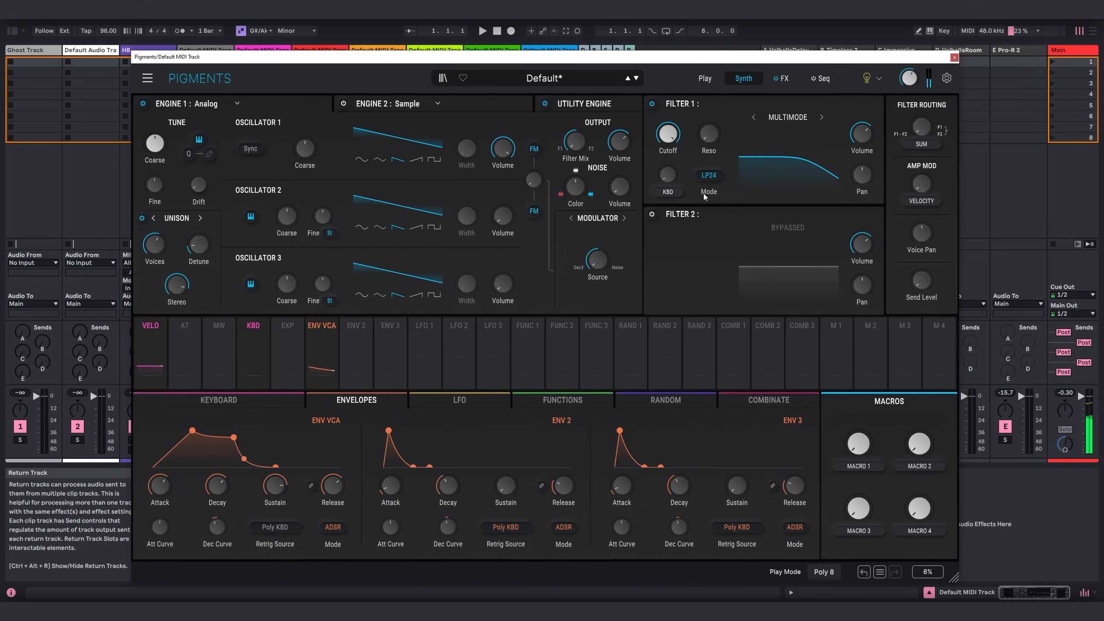
left_click_drag(685, 135, 679, 132)
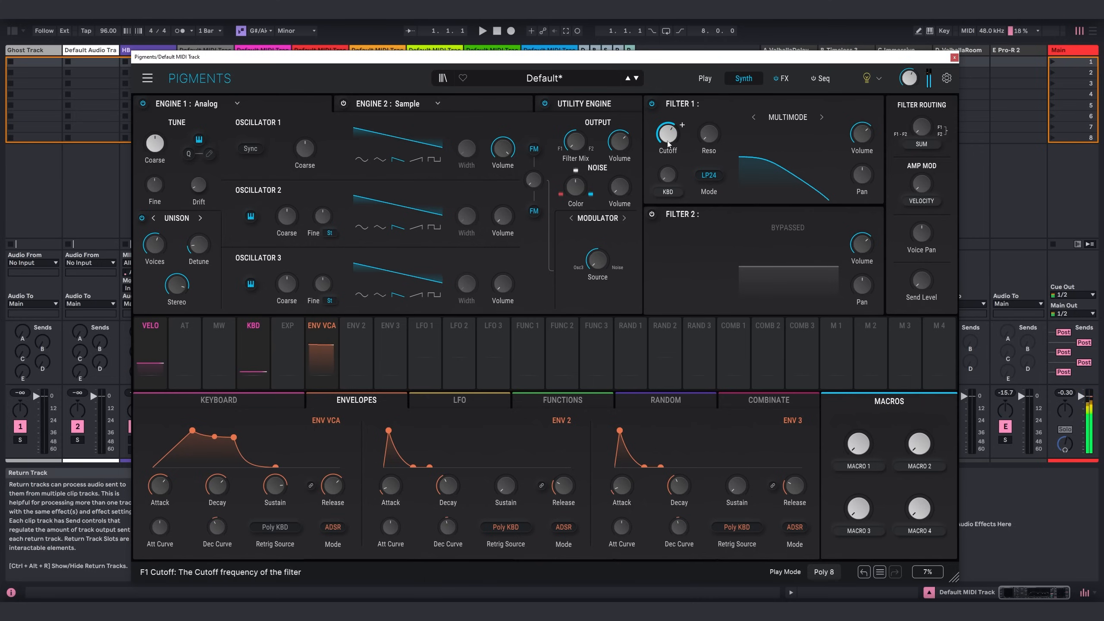
left_click_drag(679, 132, 682, 124)
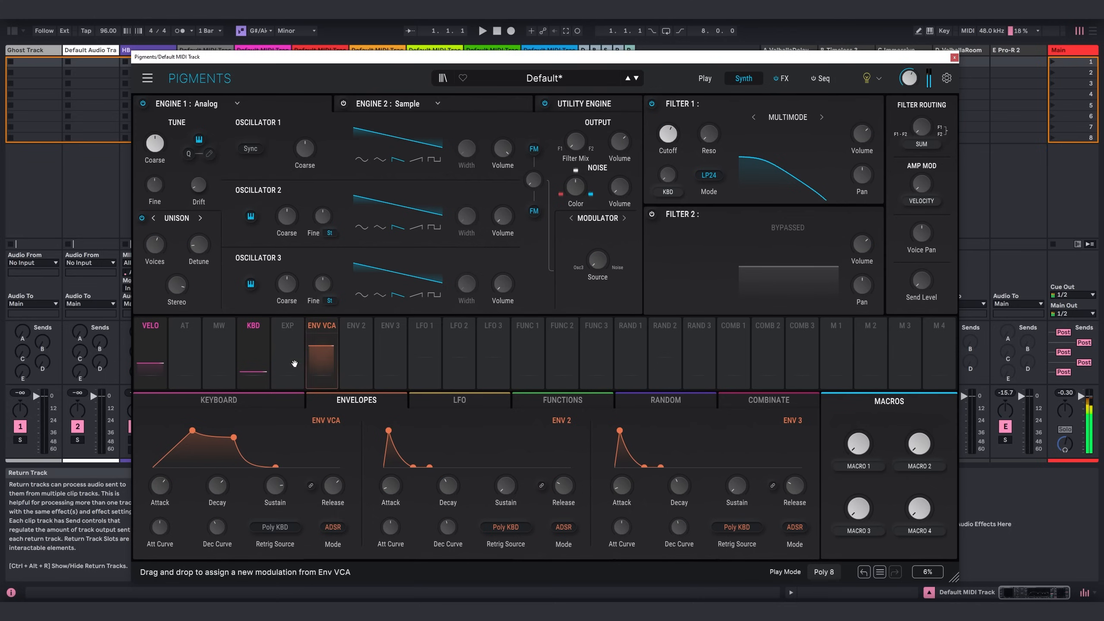
left_click_drag(161, 523, 172, 520)
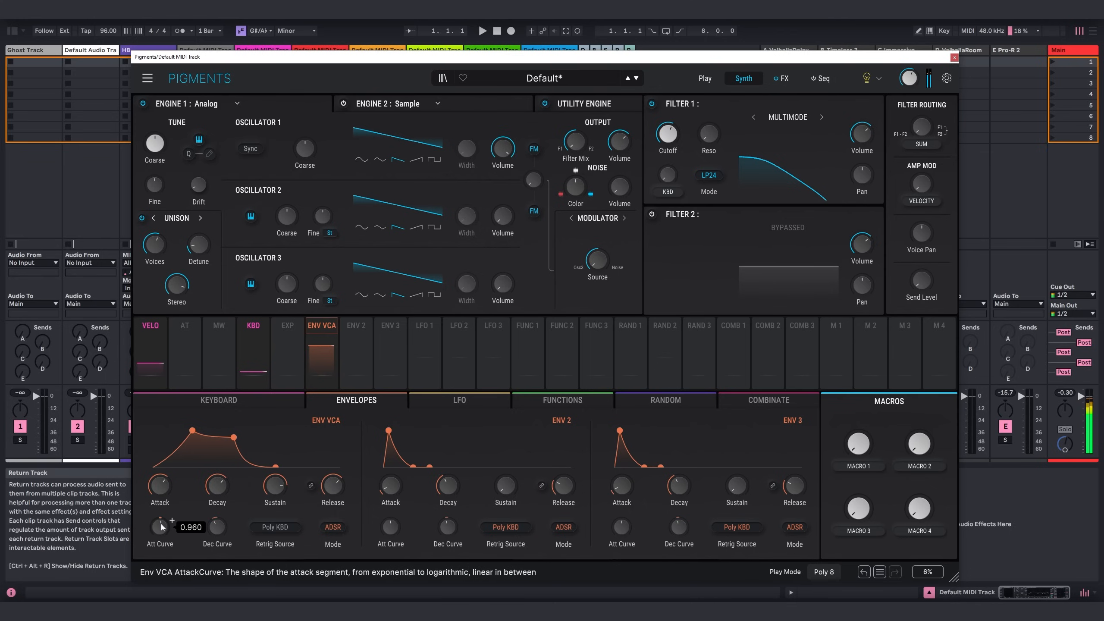
left_click_drag(681, 125, 681, 124)
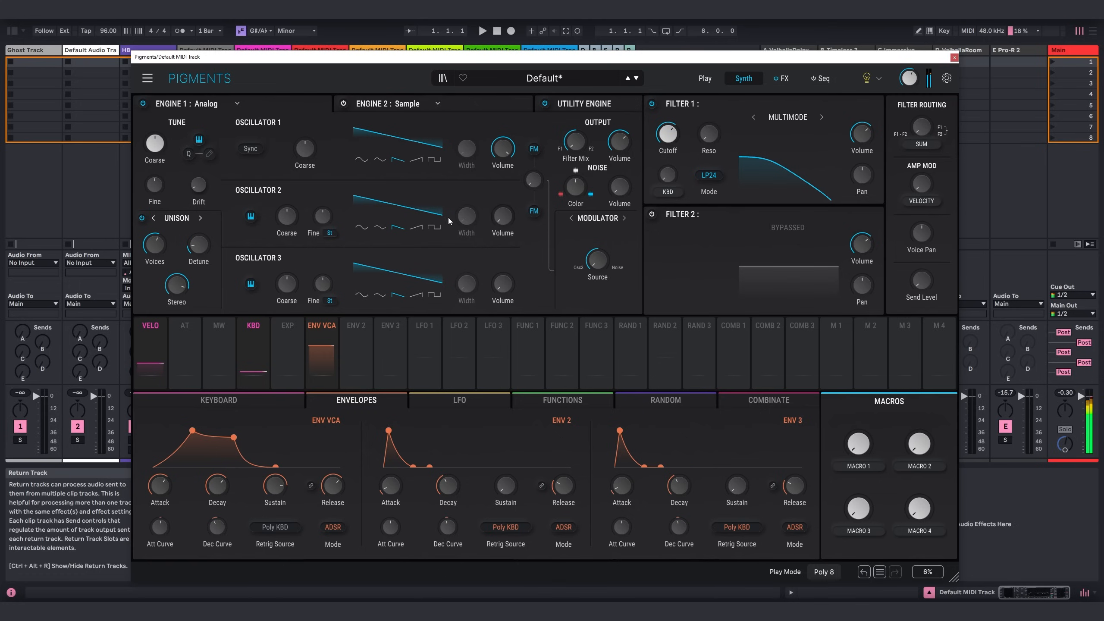
Raise the Oscillator 2 and 3 volumes, add a small amount of FM, and close the synth window.
left_click_drag(505, 215, 505, 196)
left_click_drag(506, 283, 506, 271)
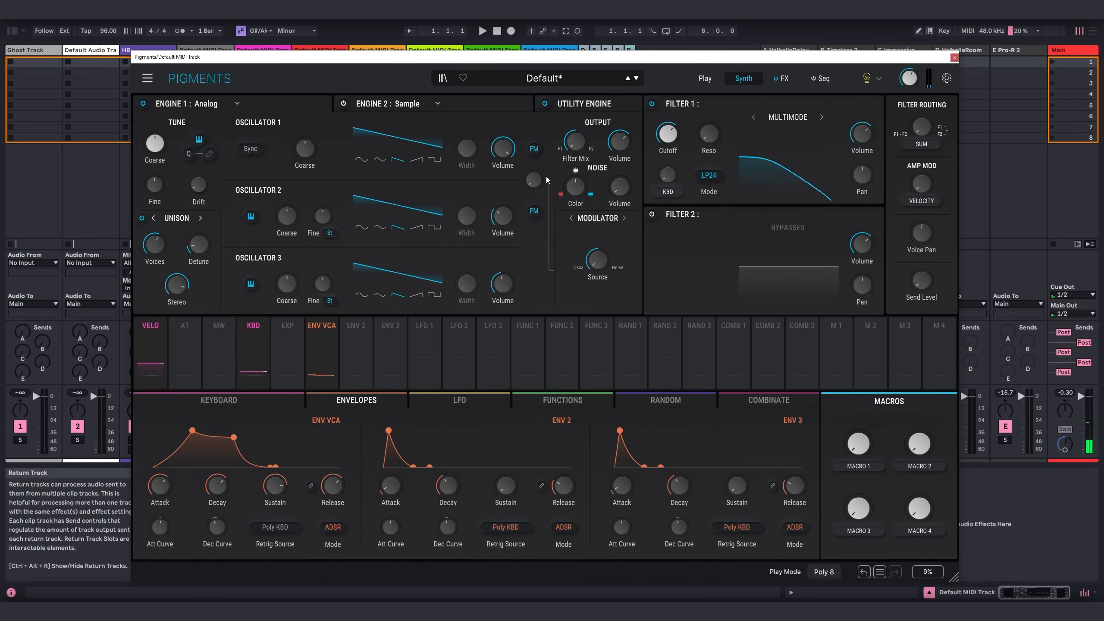
mouse_move(533, 179)
left_mouse_down()
mouse_move(533, 165)
mouse_move(536, 179)
left_mouse_up()
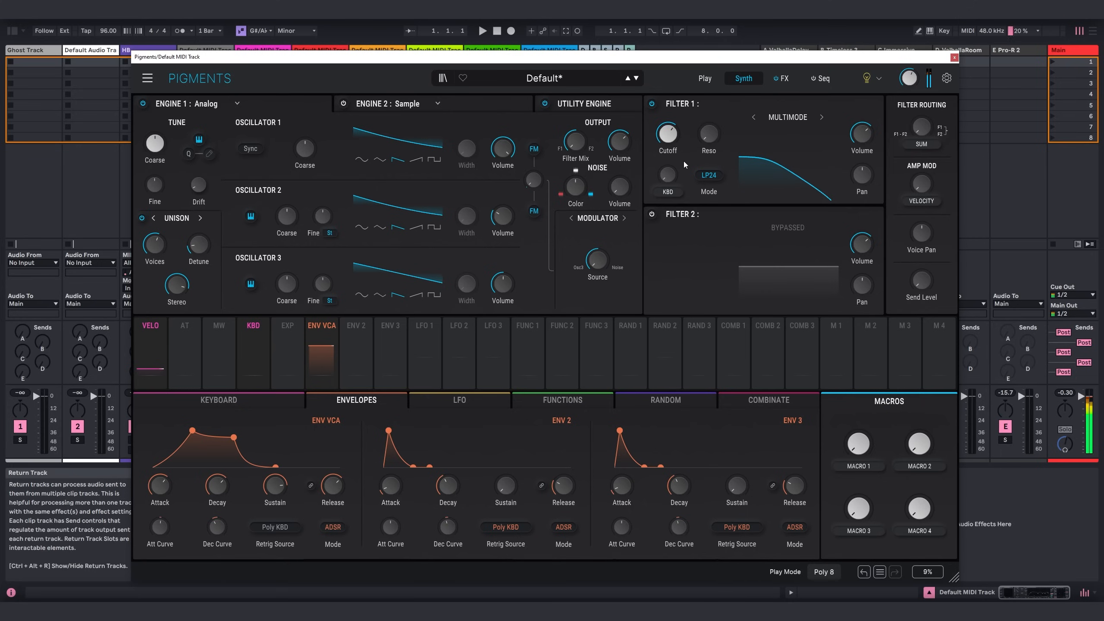
left_click(953, 57)
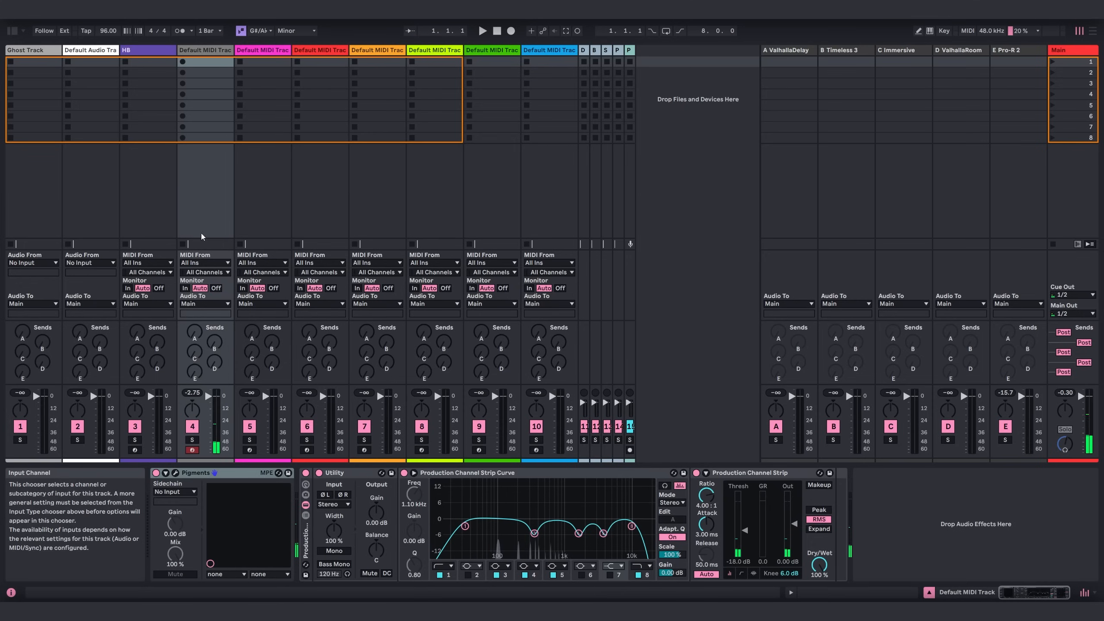
Add the Pro-R 2 plug-in from the Reverbs category to the end of the Pigments track's device chain.
left_click(14, 32)
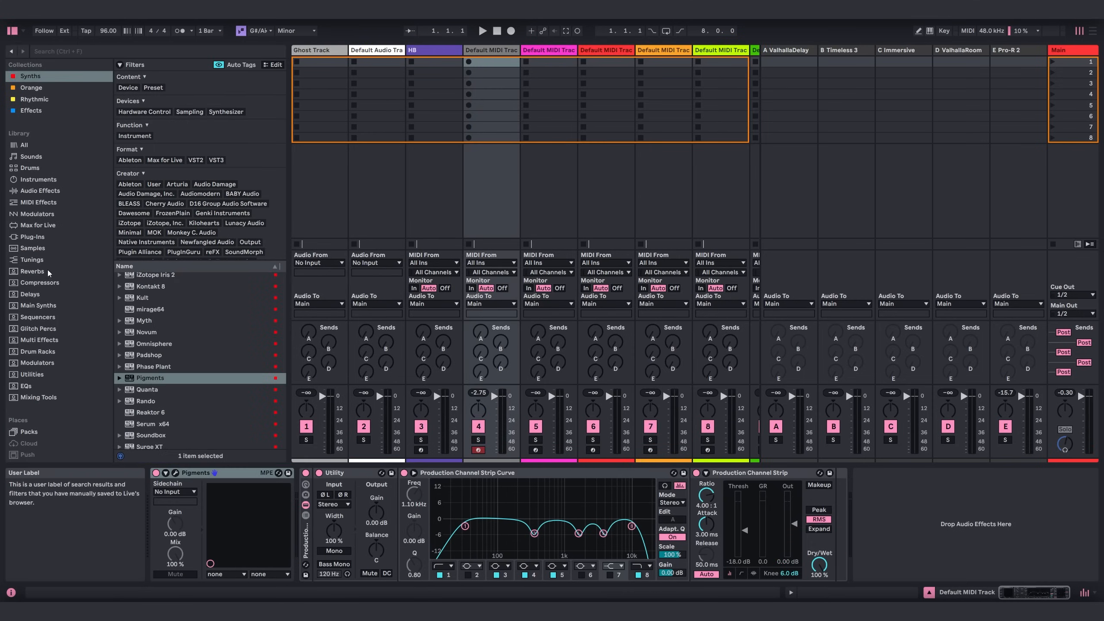
left_click(35, 271)
double_click(147, 218)
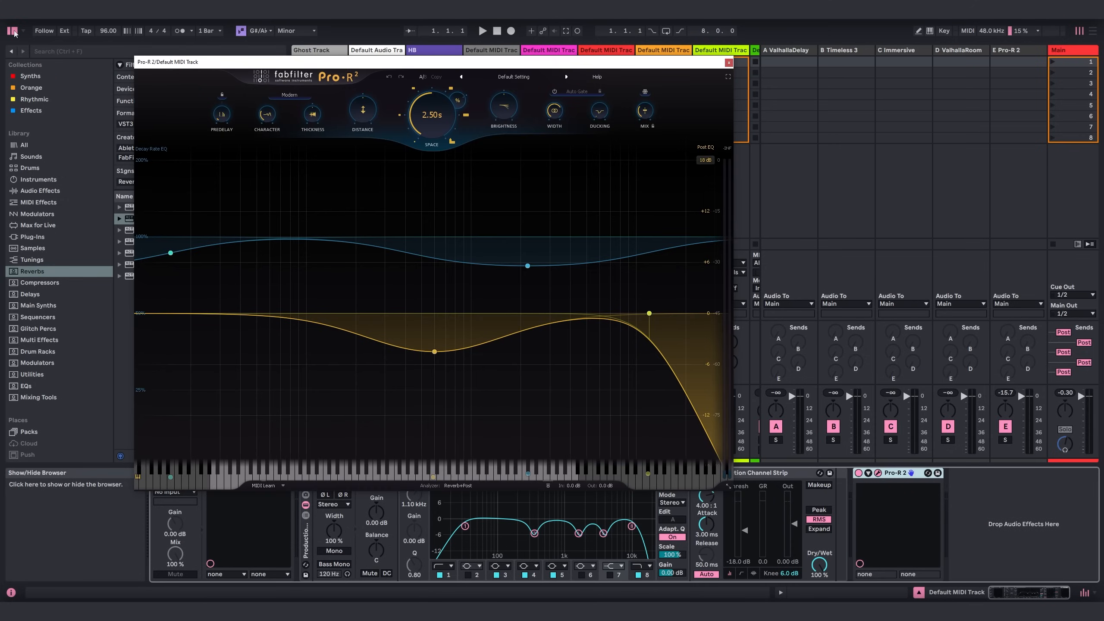
left_click(12, 31)
left_click_drag(327, 64, 412, 101)
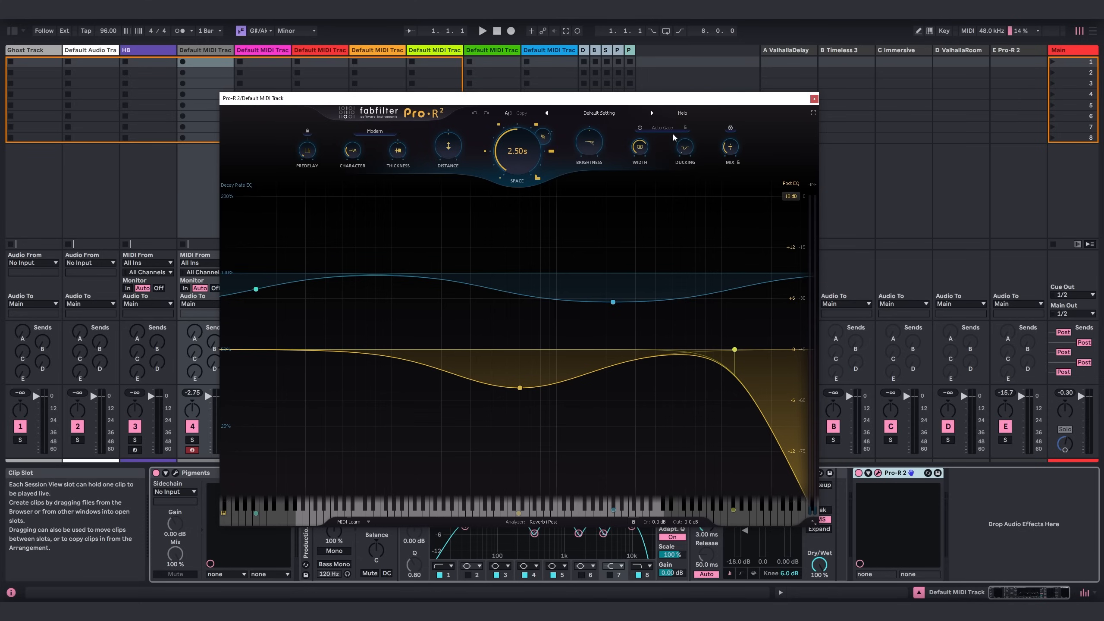
Load the Clear Air Turbulence preset from Pro-R 2's Remote Vision cinematic presets.
left_click(592, 113)
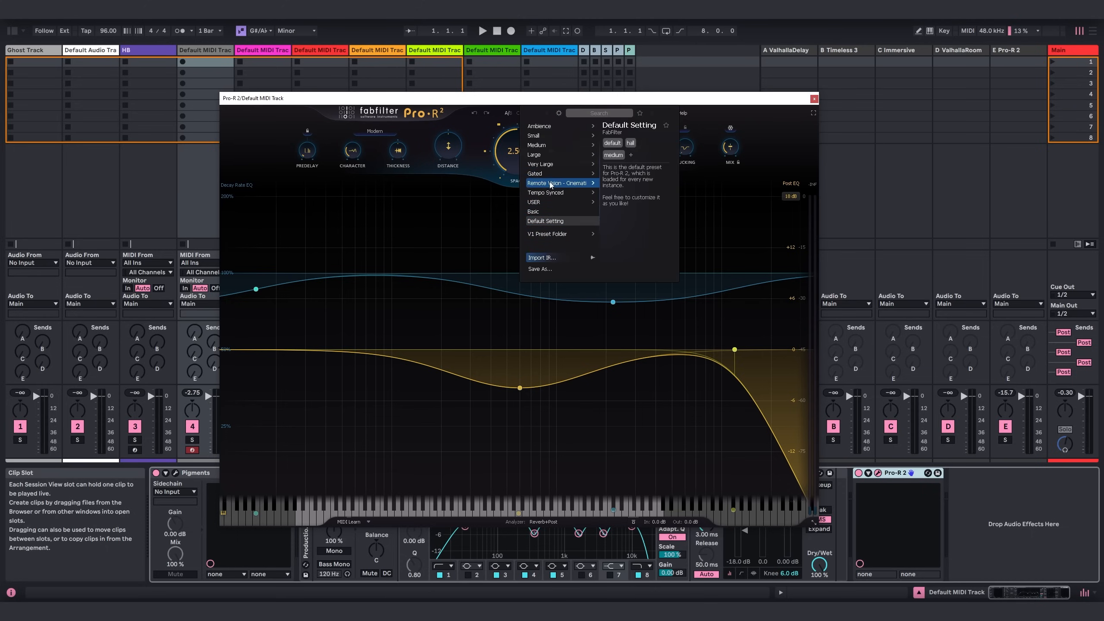
mouse_move(550, 184)
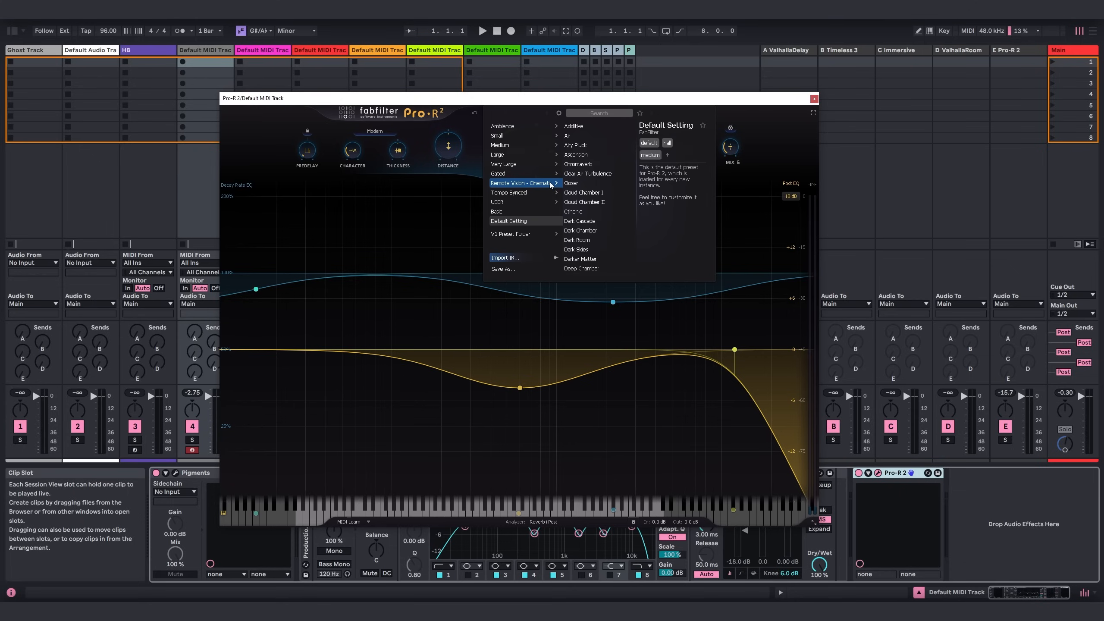
double_click(584, 174)
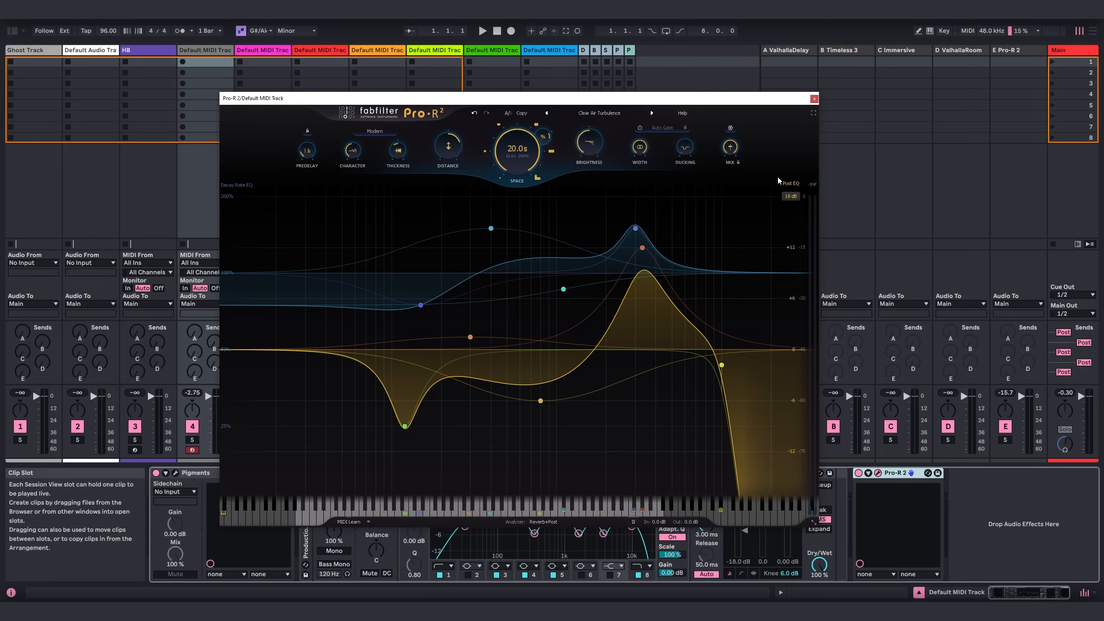
Raise the Brightness of the Pro-R 2 reverb while the sound plays.
mouse_move(735, 163)
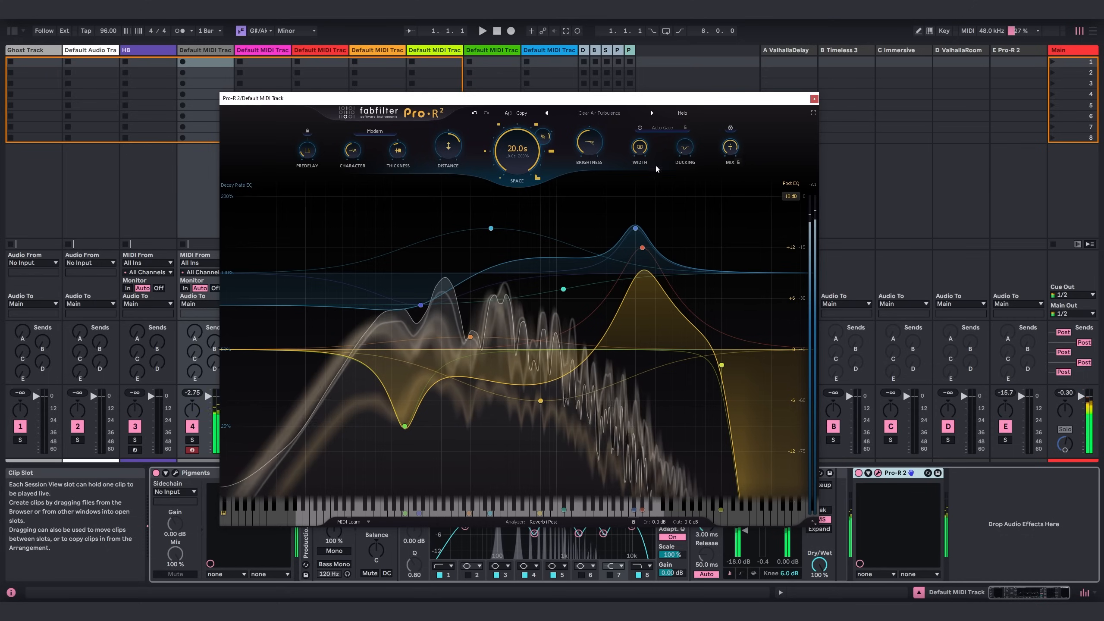
mouse_move(594, 149)
left_click_drag(594, 149, 607, 126)
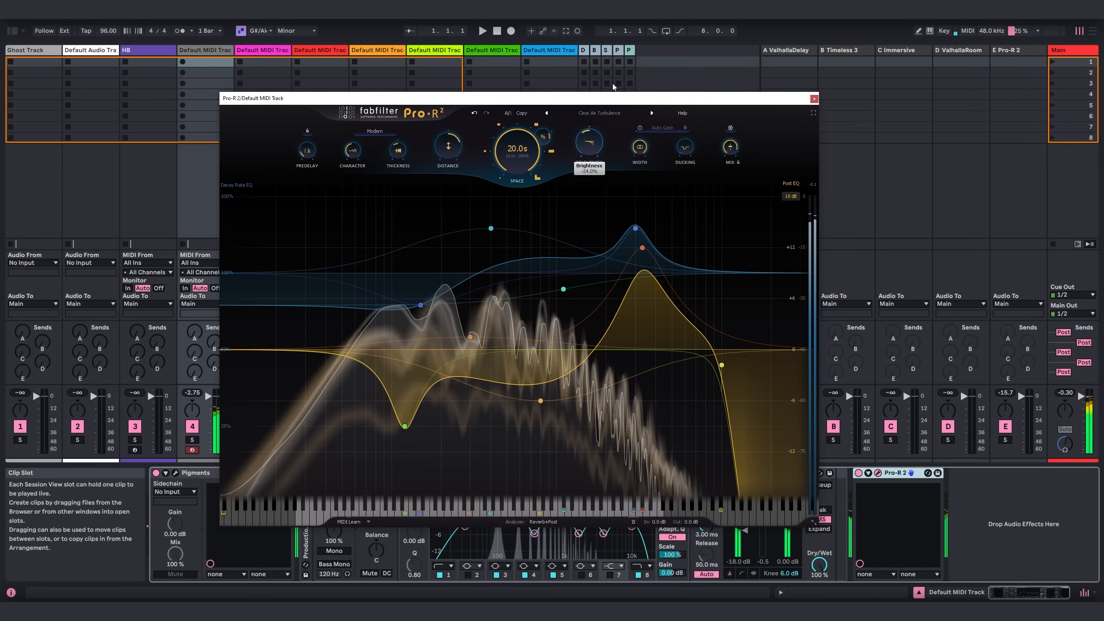
left_click_drag(612, 82, 621, 45)
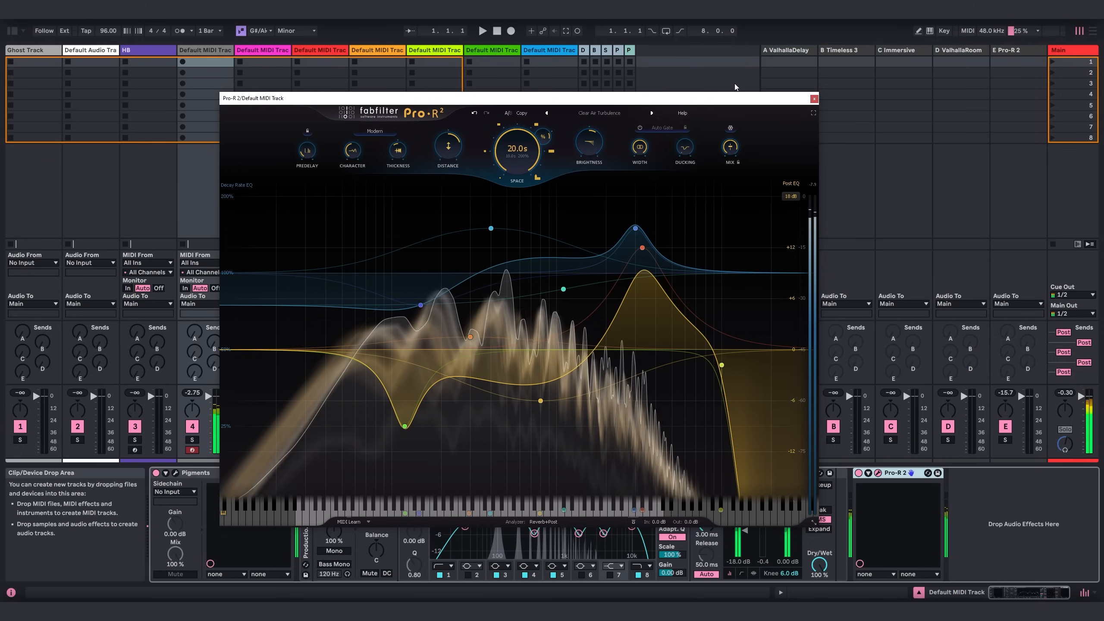
Freeze the Pro-R 2 reverb tail and lower the reverb's mix, closing its window when done.
left_click(731, 128)
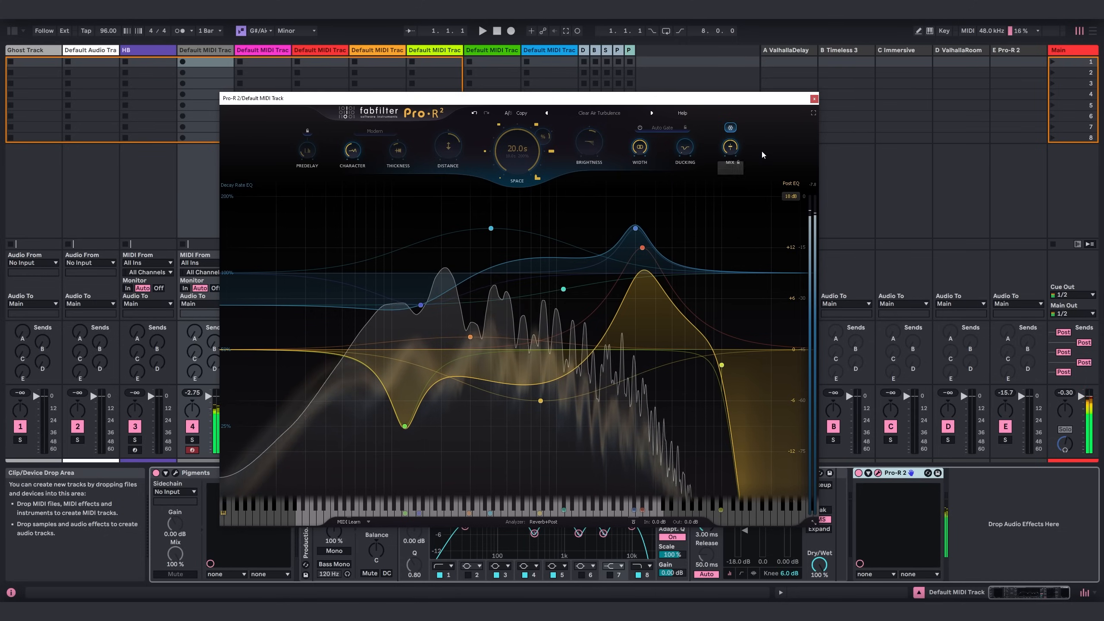
left_click_drag(732, 150, 758, 225)
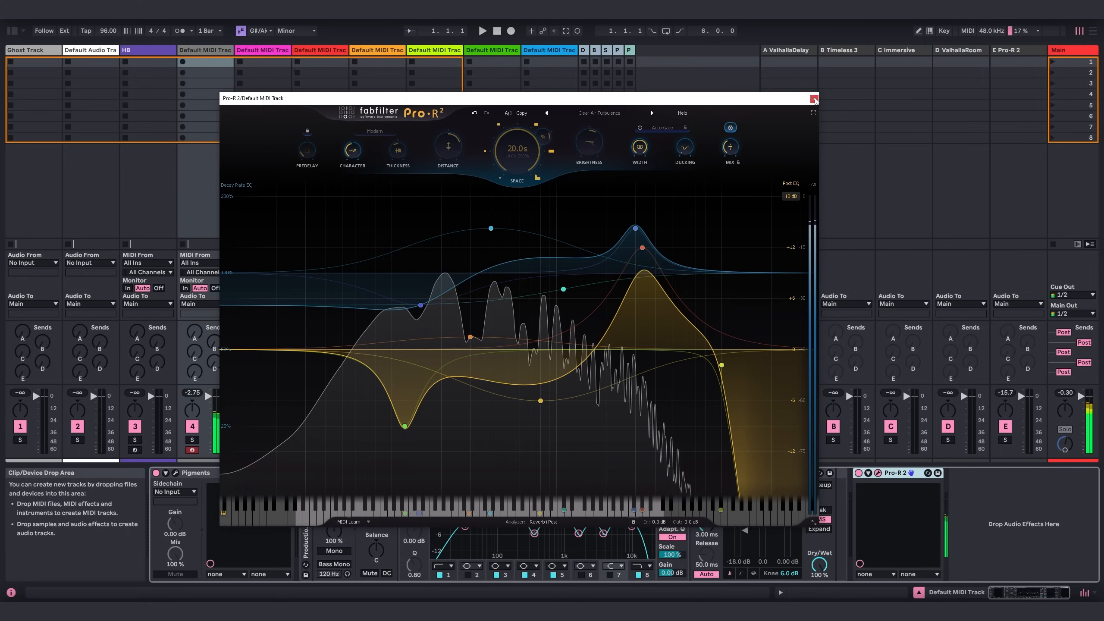
left_click(814, 100)
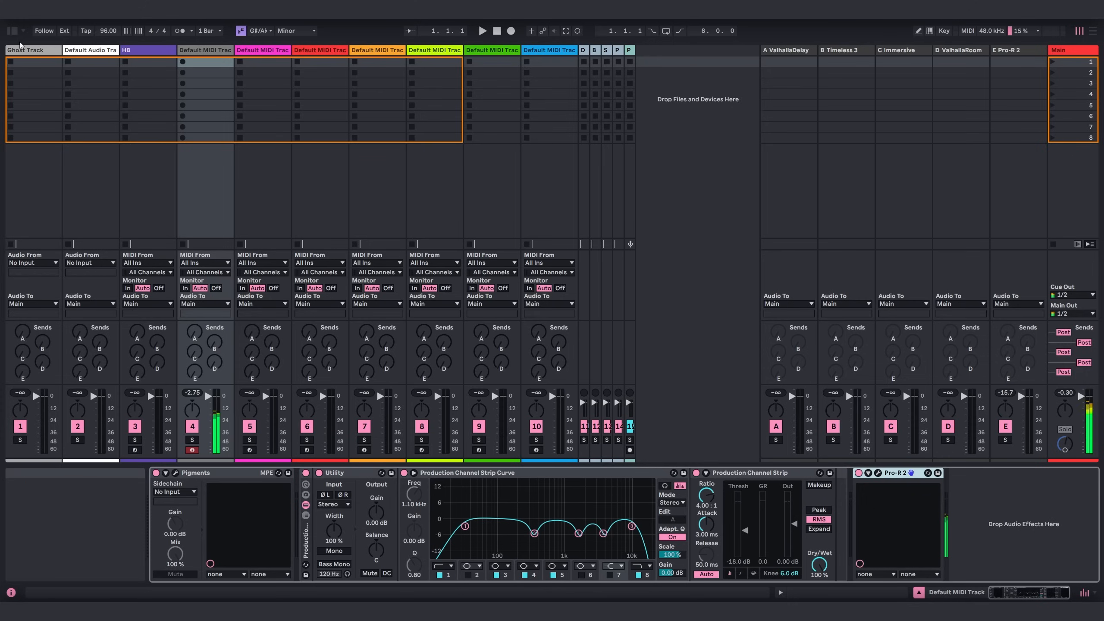
Add the BEAM plug-in from the Multi Effects category after Pro-R 2 in the device chain.
left_click(13, 31)
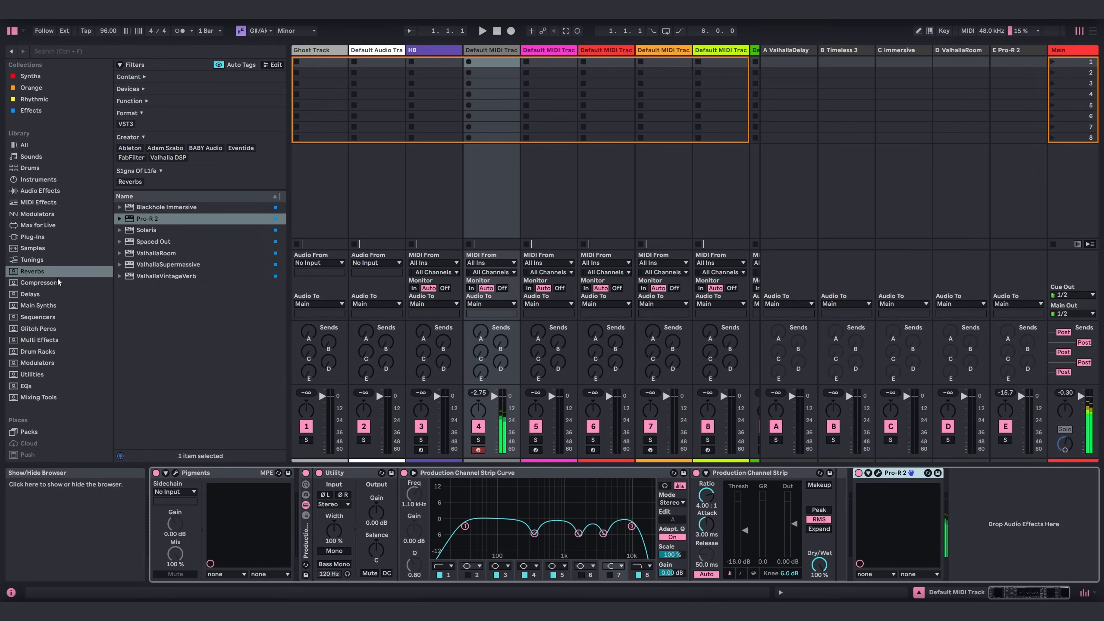
left_click(42, 341)
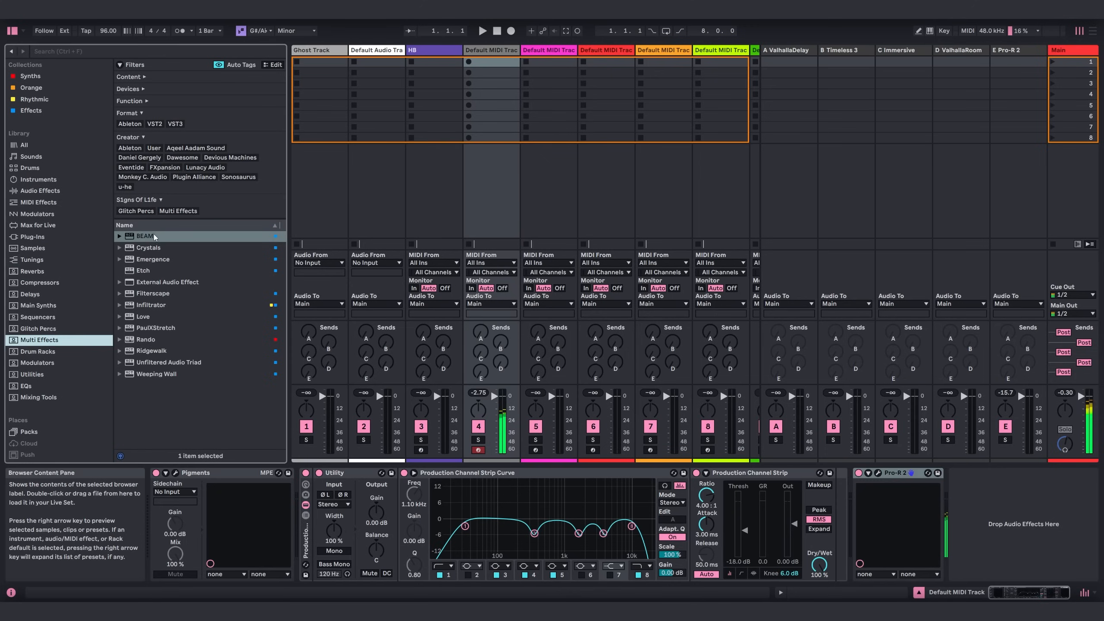
left_click_drag(155, 236, 964, 492)
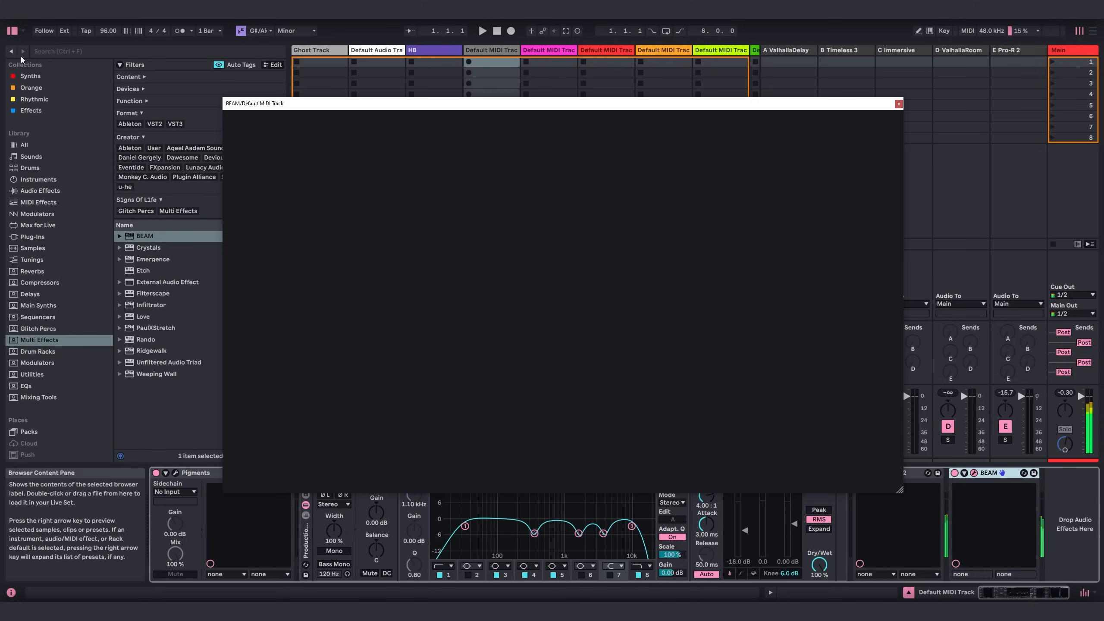
left_click(13, 30)
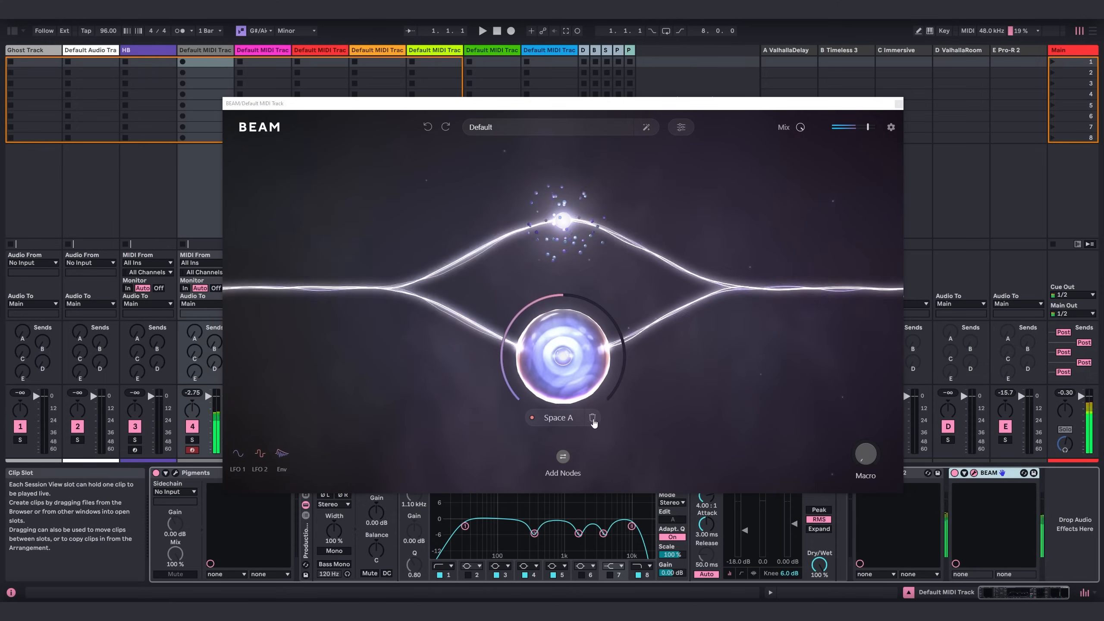
Delete the Space A node in BEAM and remove the parallel split so only Grains A stays on a single path.
left_click(592, 417)
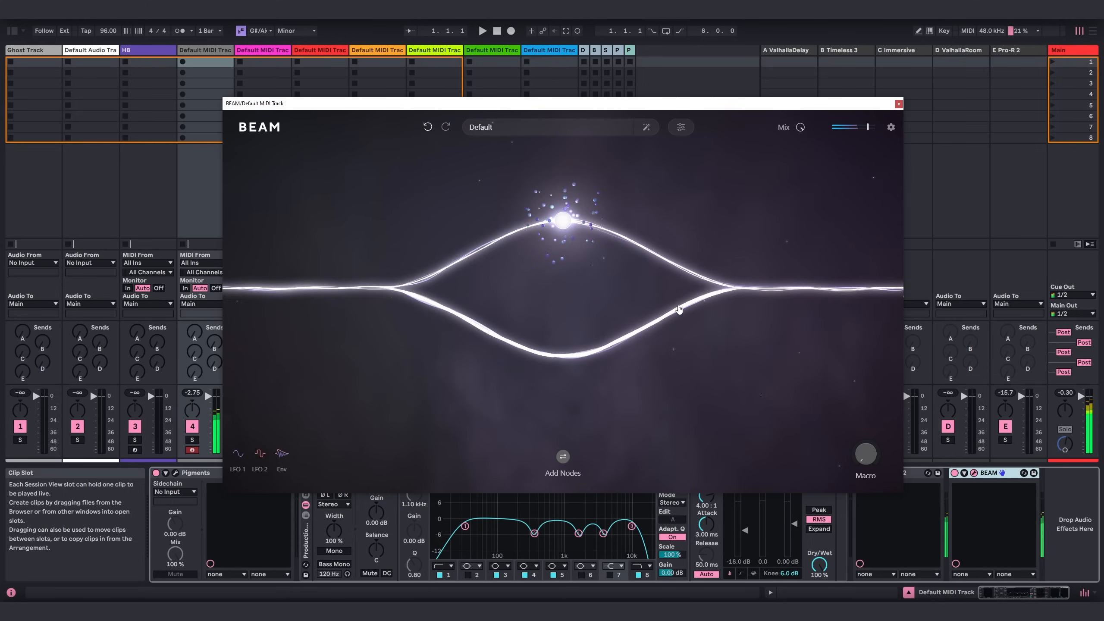
left_click(741, 277)
mouse_move(574, 283)
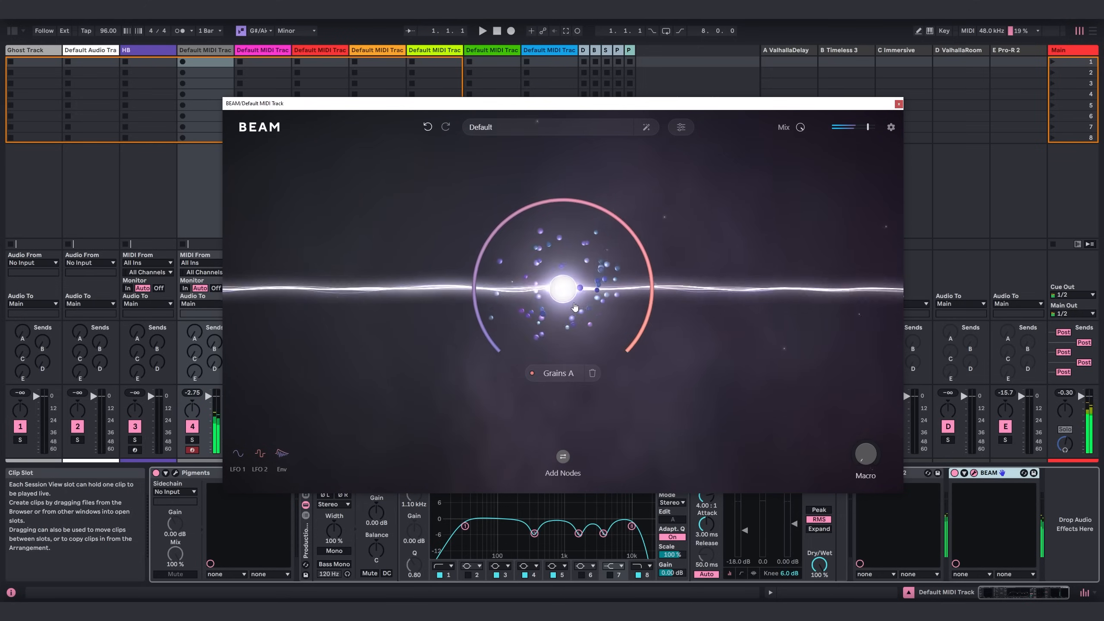
Open the Grains A settings, increase the grain rate, and change the grain shape from triangle to a smoother curve.
left_click(574, 290)
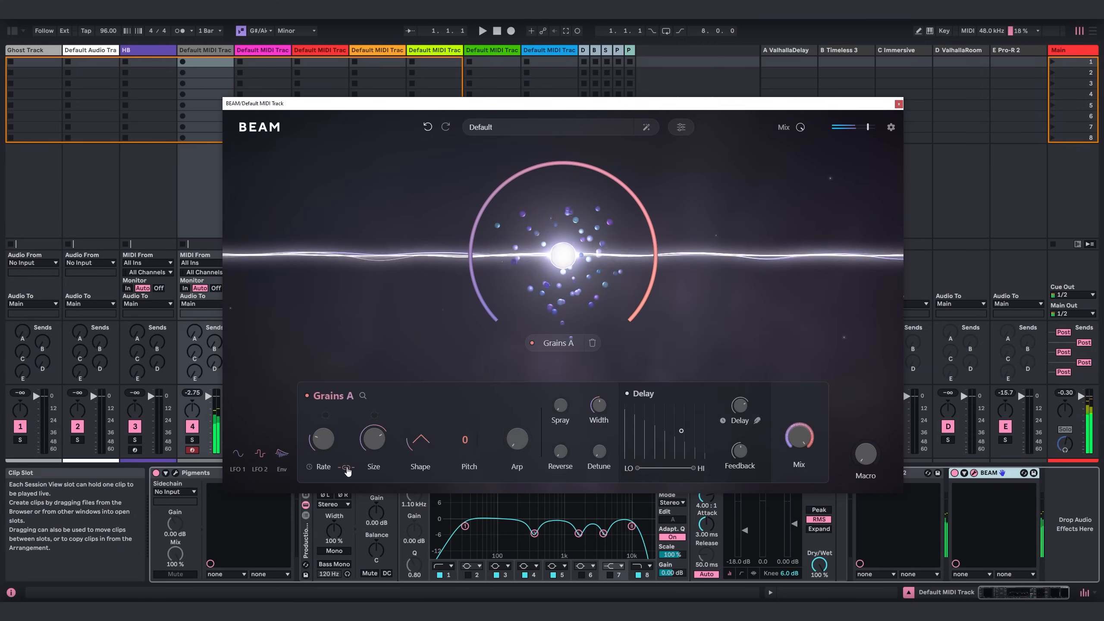
left_click_drag(327, 452, 328, 434)
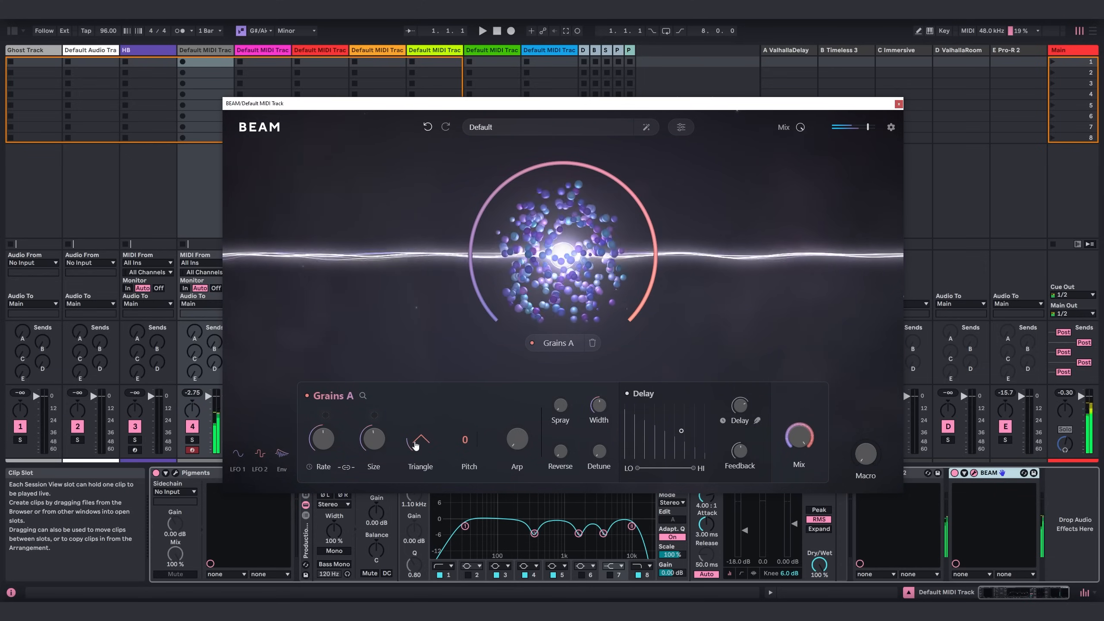
left_click_drag(415, 444, 428, 432)
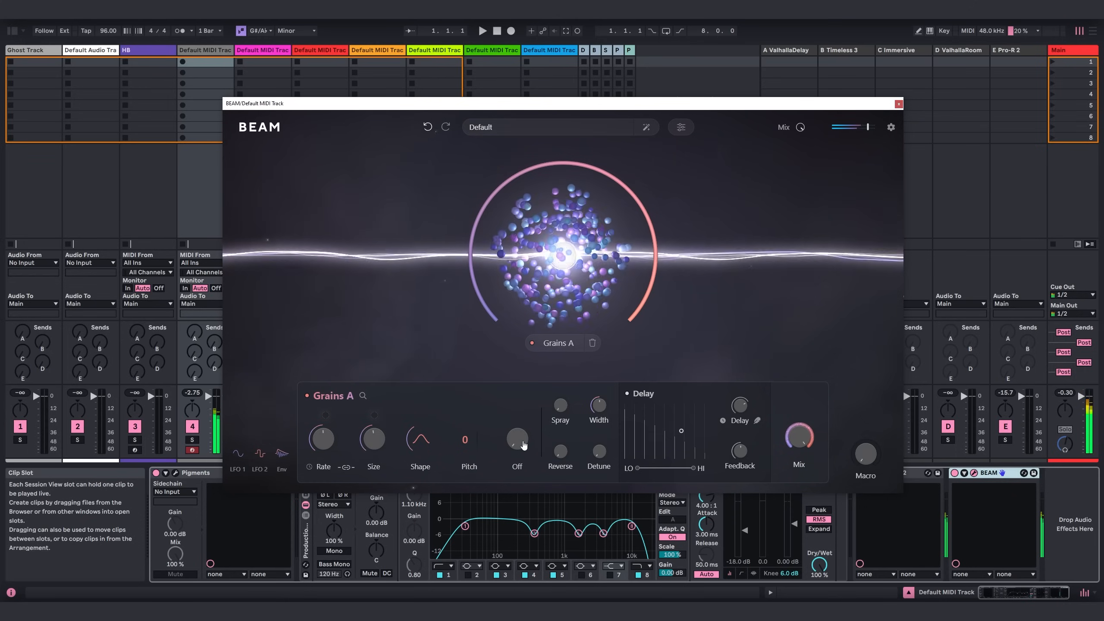
Try the Grains A arp, add spray and reverse to the grains, and reduce the node's mix to about 46%.
left_click_drag(523, 444, 524, 436)
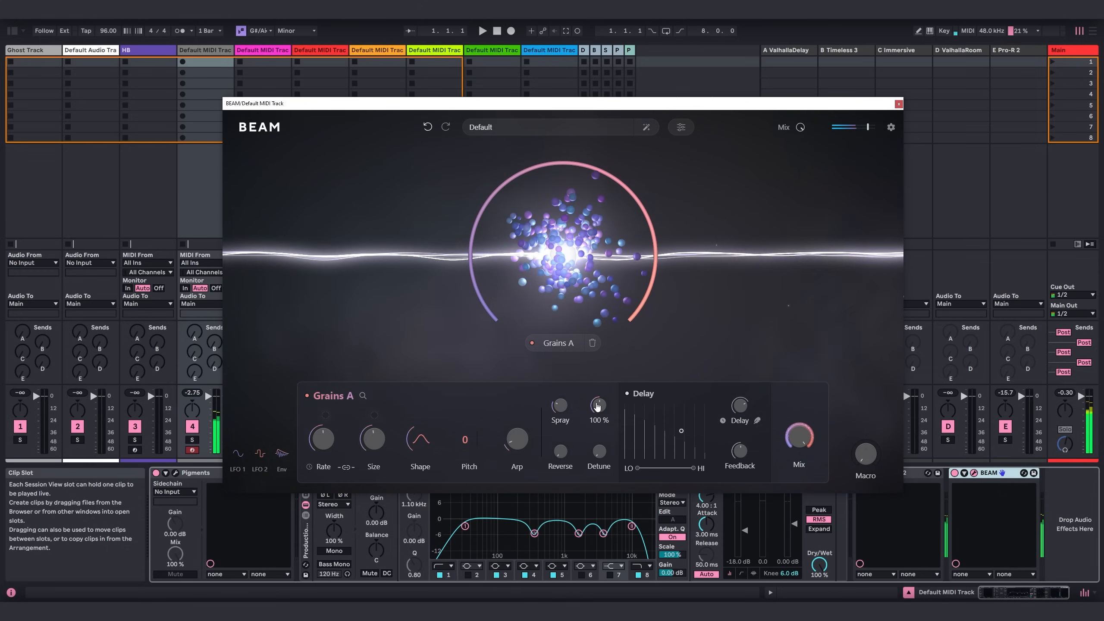
mouse_move(550, 411)
left_mouse_down()
mouse_move(554, 386)
mouse_move(563, 412)
left_mouse_up()
left_click_drag(798, 436, 814, 480)
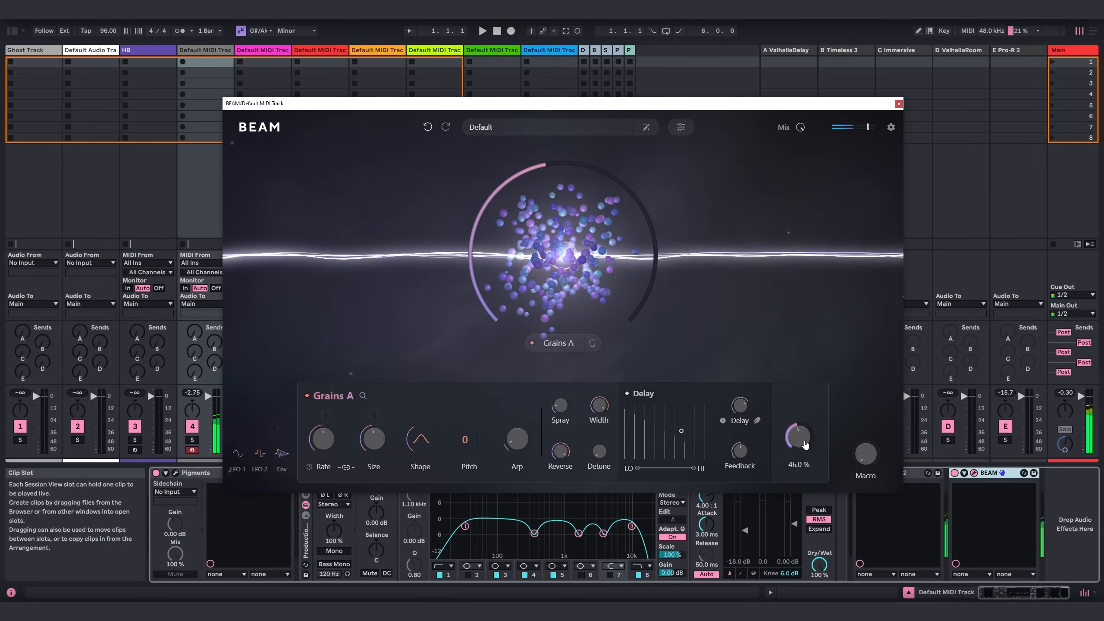
Raise the Grains A mix to about 49%, look through the node types that can be added, and close the BEAM window.
left_click_drag(803, 446, 802, 437)
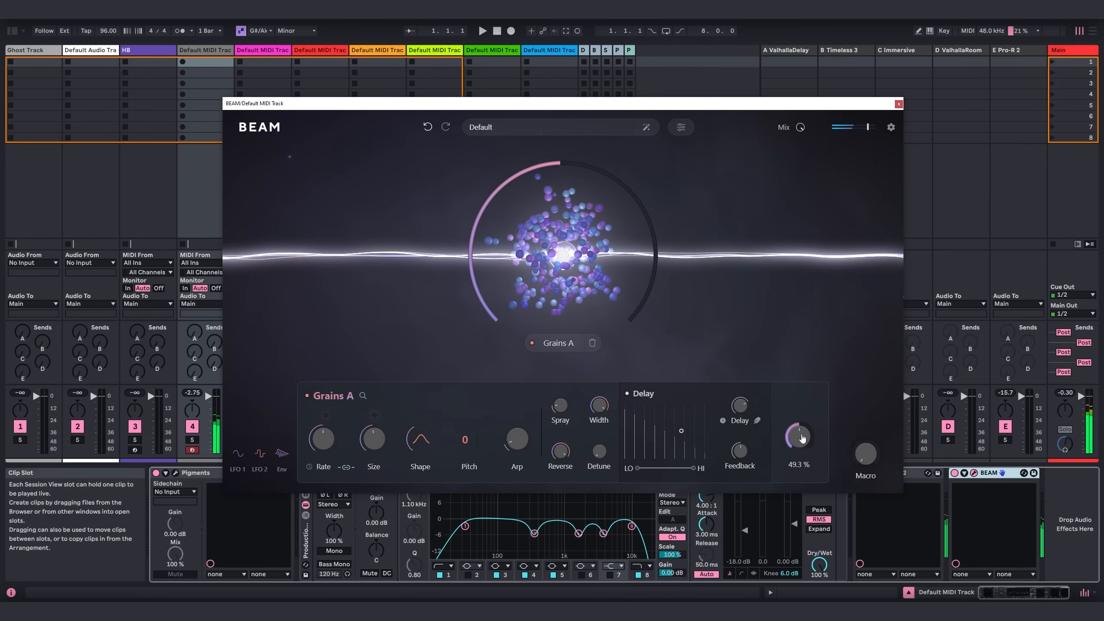
left_click(771, 329)
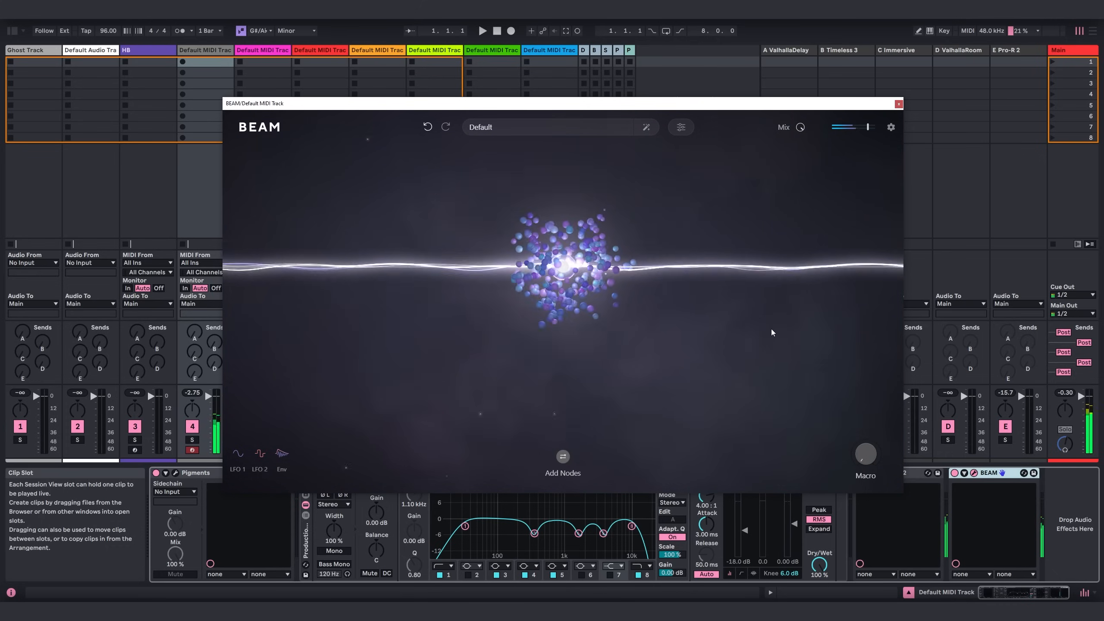
left_click(564, 461)
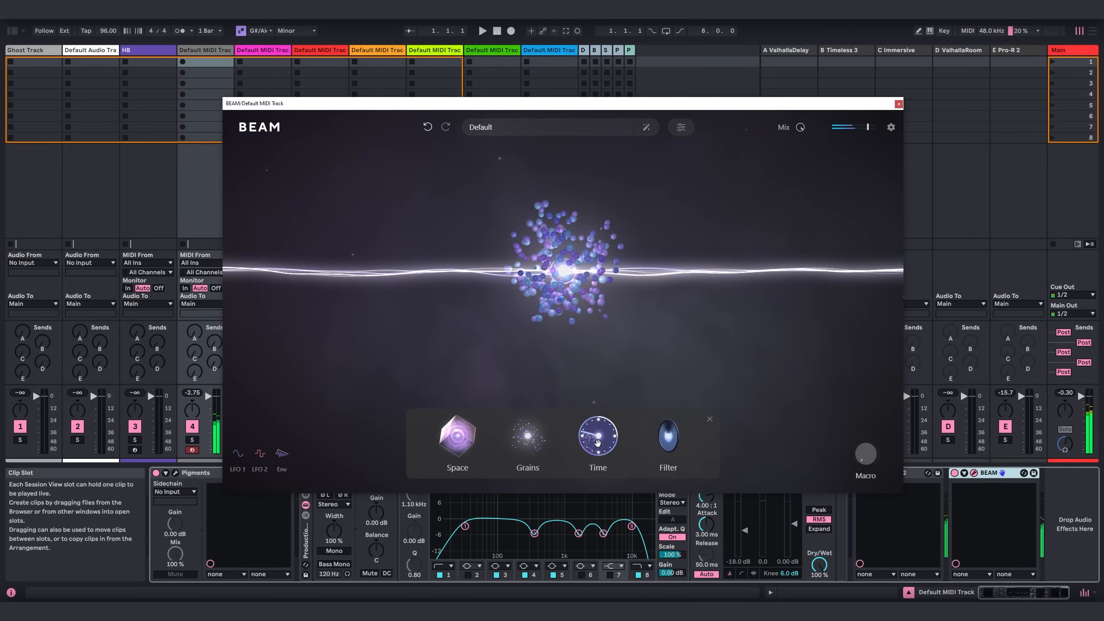
left_click(710, 420)
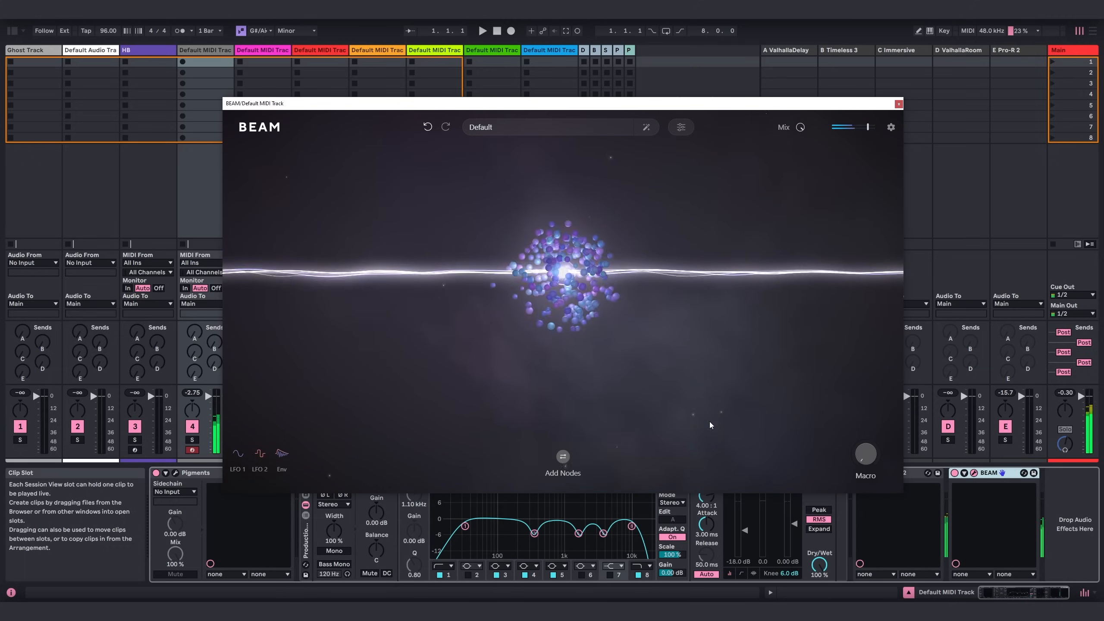
left_click(898, 104)
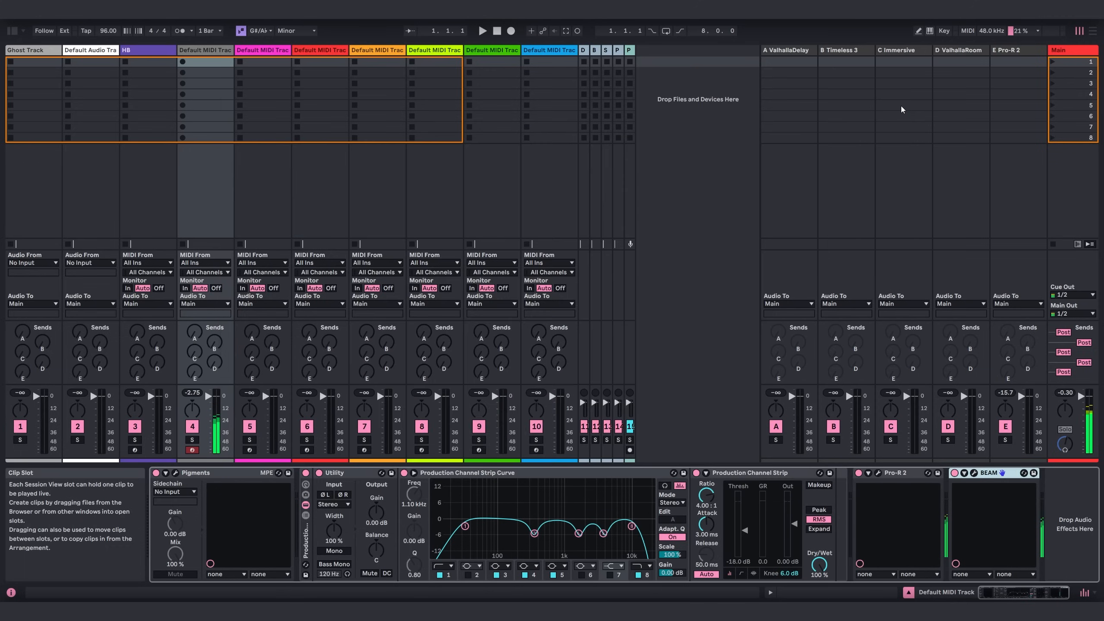
Add a second Pro-R 2 from the Reverbs category after BEAM in the device chain.
left_click(12, 30)
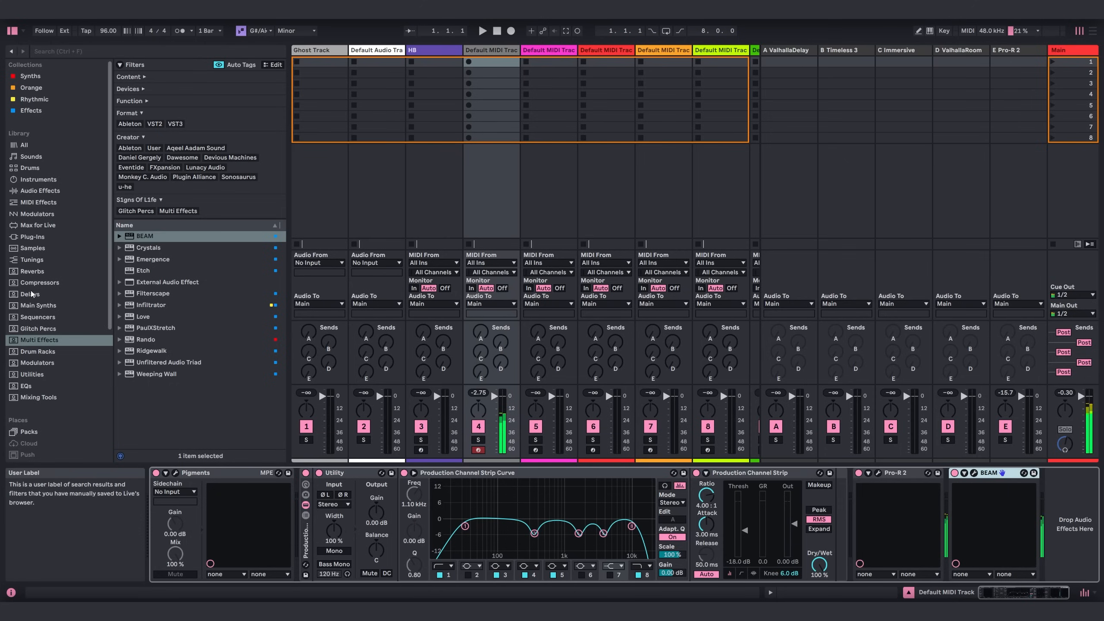
left_click(29, 271)
left_click_drag(141, 222, 1045, 495)
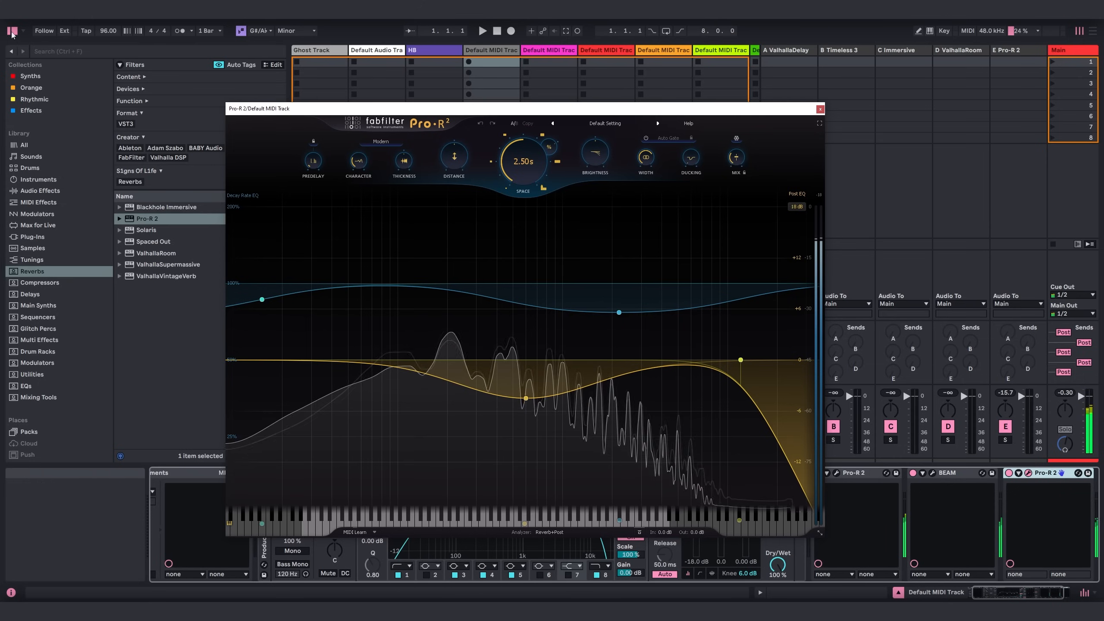
left_click(13, 31)
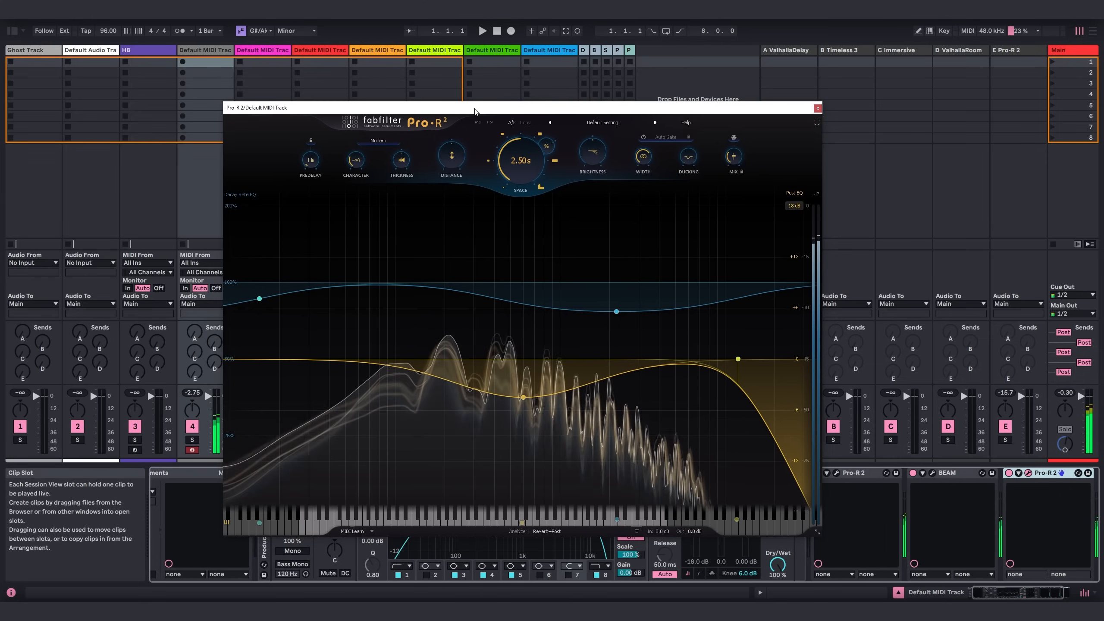
Set the new Pro-R 2's space to 10.0 s, stretch its decay rate to about 22.3 s, and raise the brightness.
left_click_drag(521, 165, 531, 85)
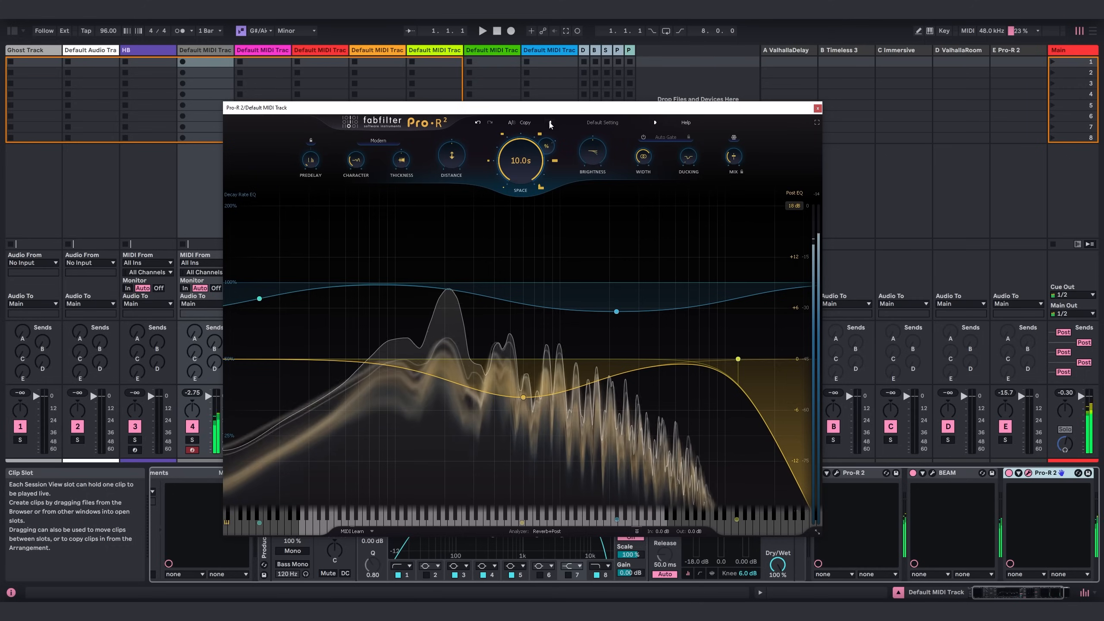
left_click_drag(547, 146, 554, 90)
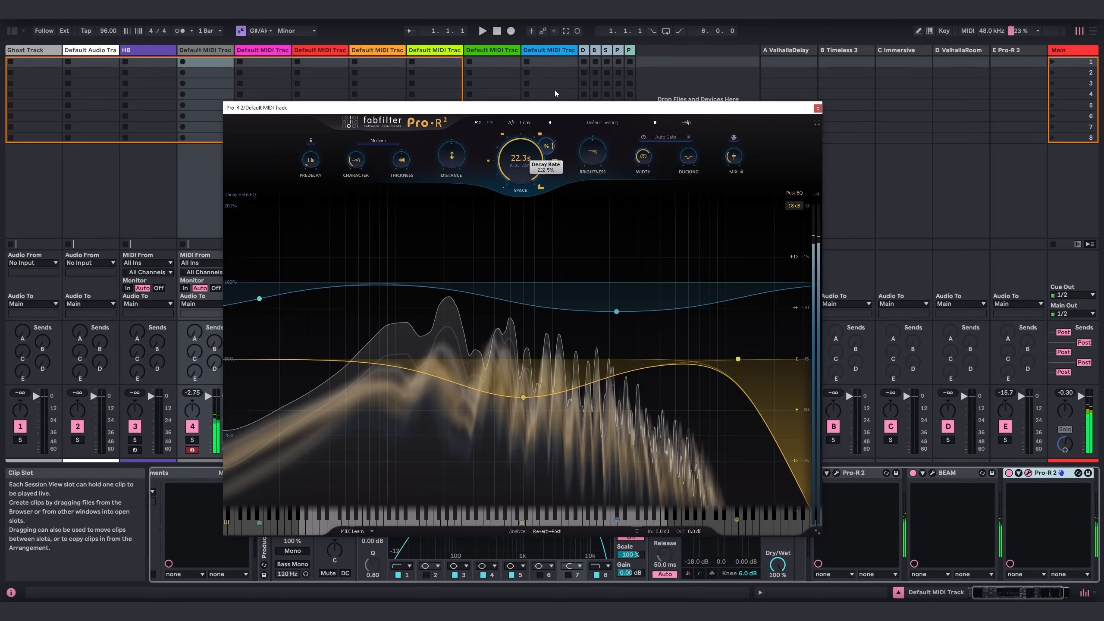
left_click_drag(599, 153, 601, 108)
mouse_move(589, 298)
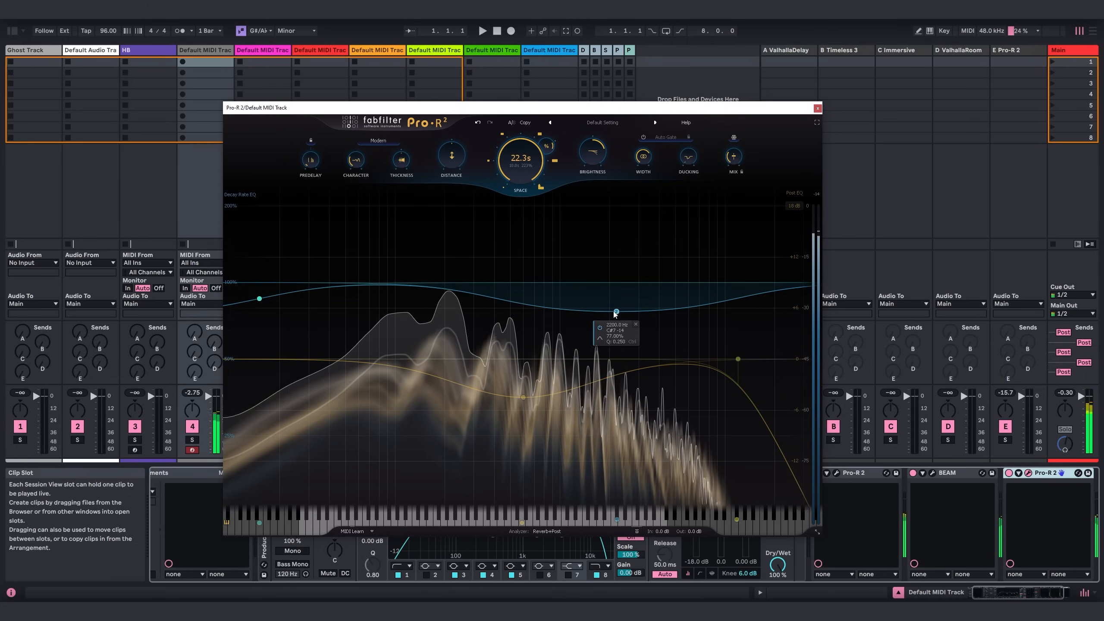
Move the upper Decay Rate EQ band towards 10 kHz, change it to a High Shelf, and lift the high-frequency decay above 100%.
left_click_drag(616, 311, 726, 238)
left_click(709, 223)
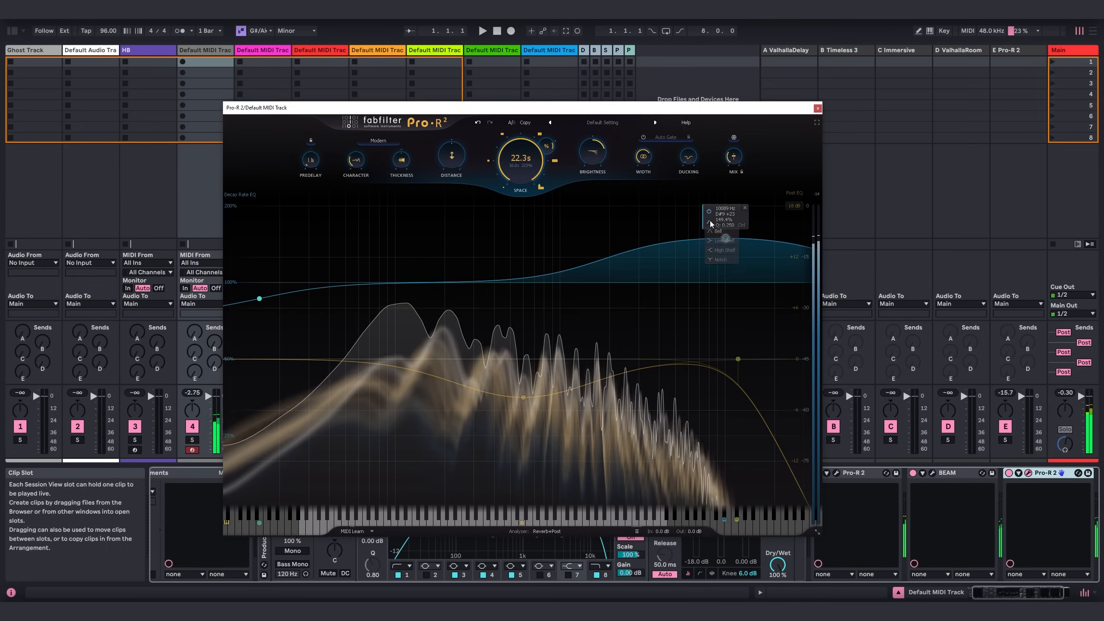
left_click(717, 251)
left_click_drag(725, 261, 711, 244)
Change the Post EQ's 12 kHz high cut to a high shelf and boost the top end.
mouse_move(735, 359)
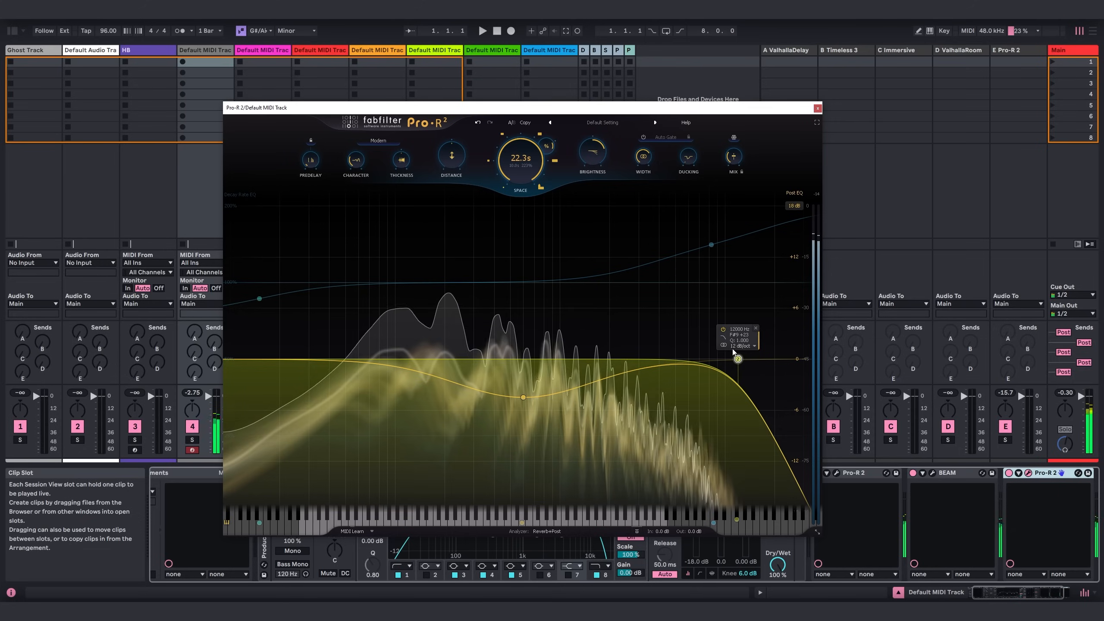
left_click(724, 338)
left_click(739, 374)
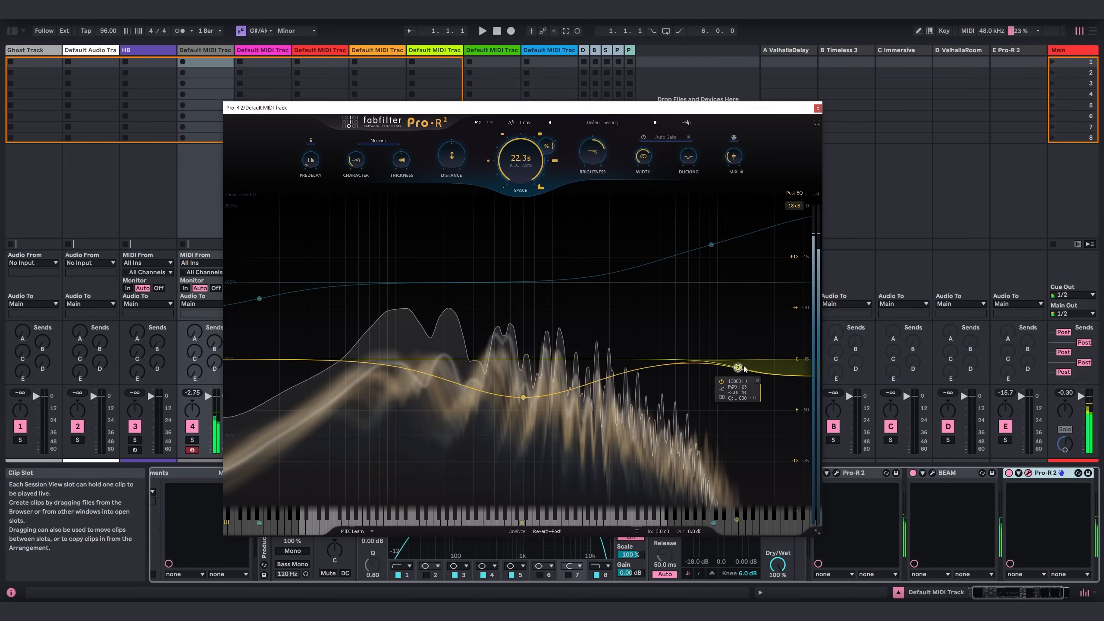
left_click_drag(739, 361, 745, 323)
left_click_drag(745, 279, 746, 277)
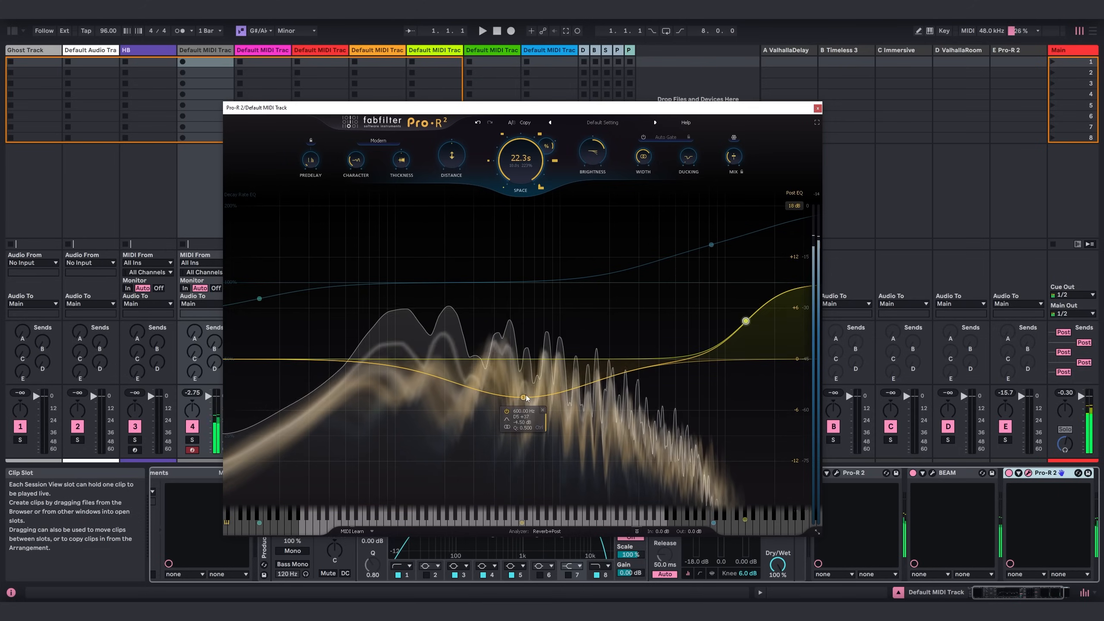
Move the Post EQ's mid dip to about 3.3 kHz, shift its high shelf lower, and move the decay shelf to about 11 kHz.
left_click_drag(525, 397, 644, 396)
left_click_drag(745, 321, 723, 318)
left_click_drag(711, 245, 731, 250)
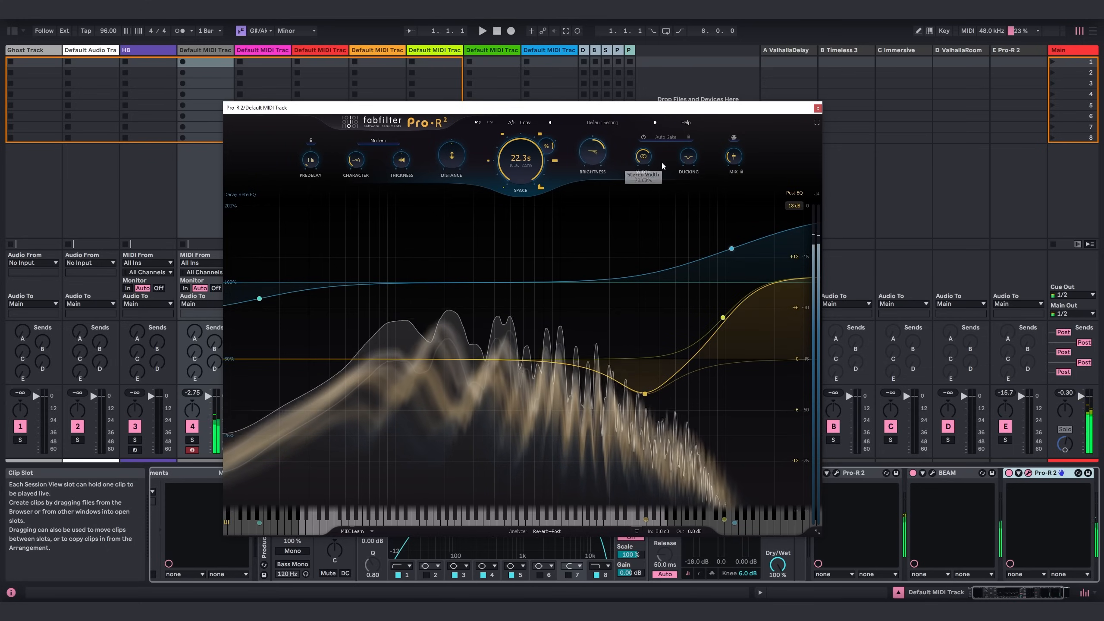
Raise the second Pro-R 2's mix, shift the Post EQ dip slightly lower in frequency, and close the reverb window.
mouse_move(731, 162)
left_click_drag(732, 162, 751, 108)
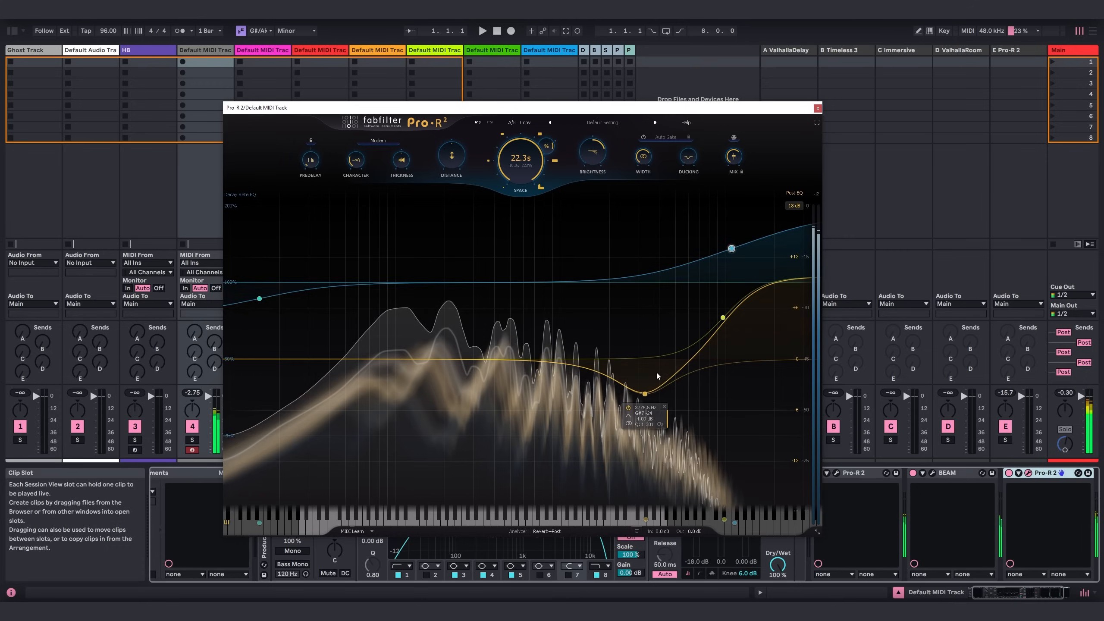
left_click_drag(646, 395, 632, 393)
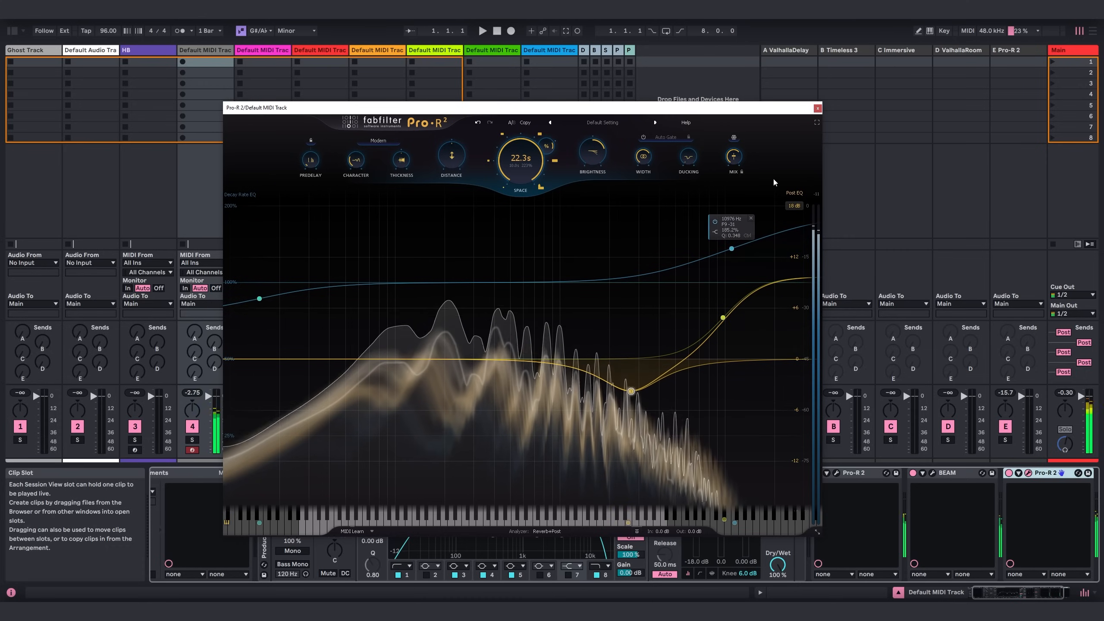
left_click(817, 108)
Lower the Utility gain to about -3.89 dB and check the mix amount in the first Pro-R 2.
left_click_drag(334, 512, 334, 519)
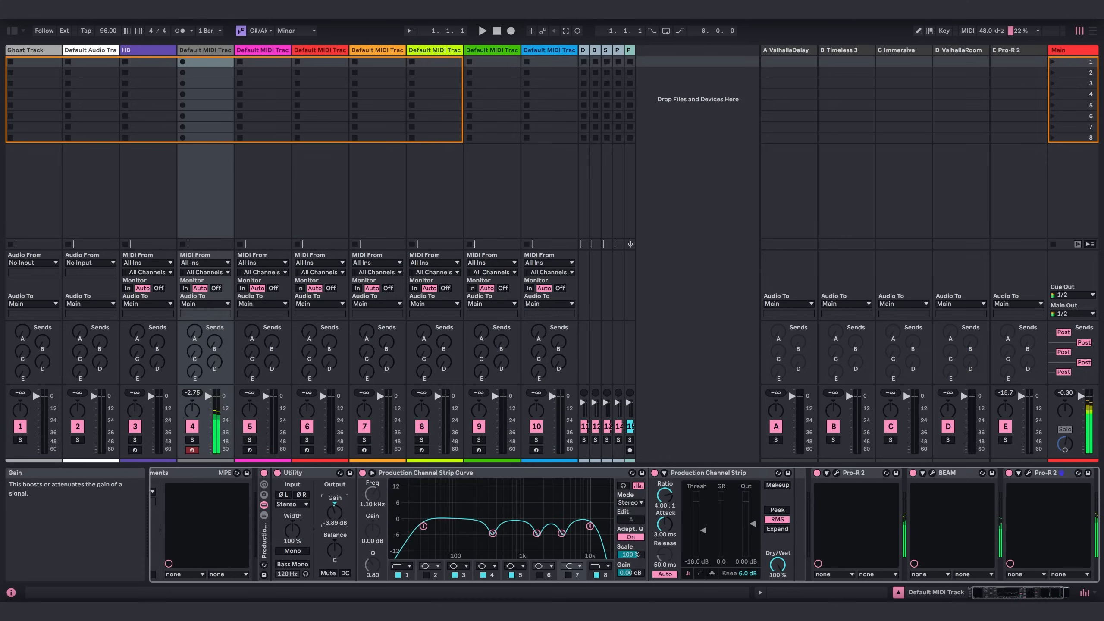
left_click_drag(1056, 592, 1070, 588)
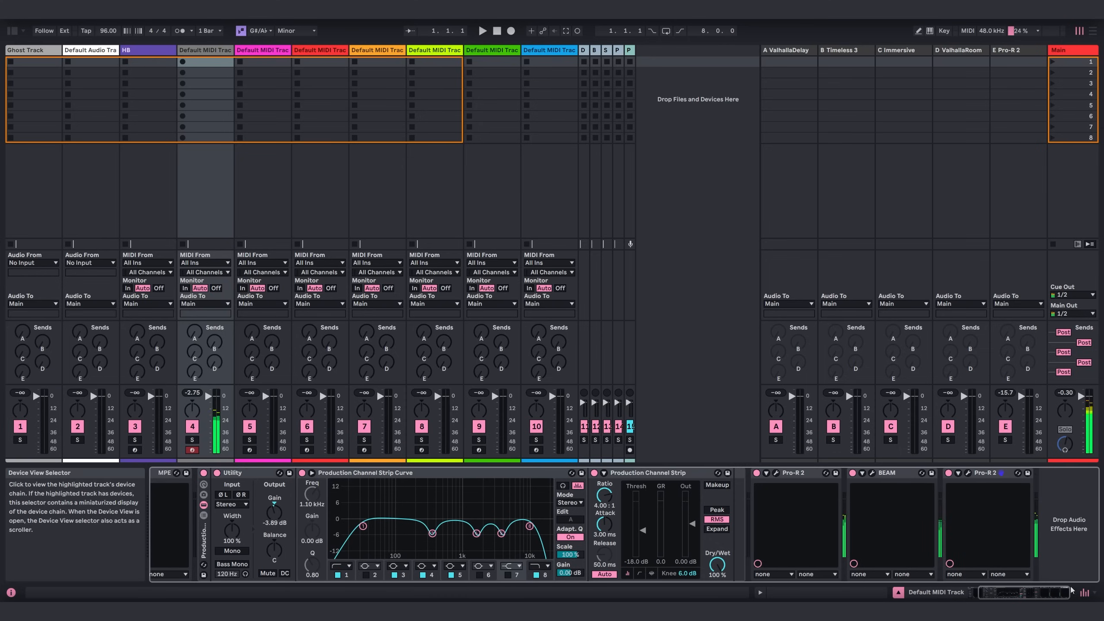
left_click(776, 472)
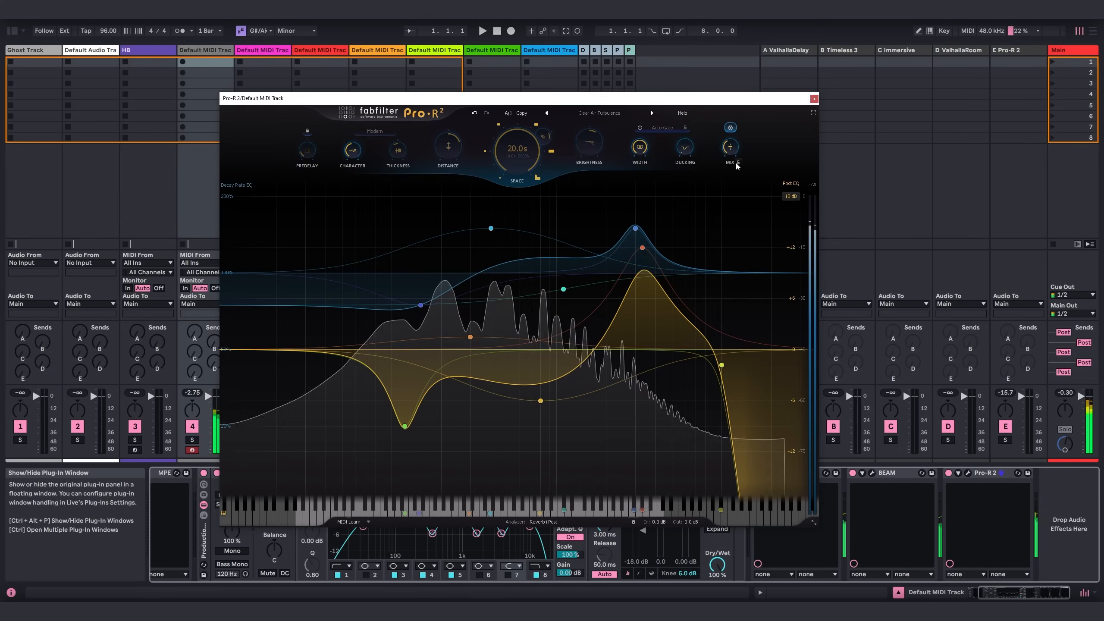
mouse_move(732, 152)
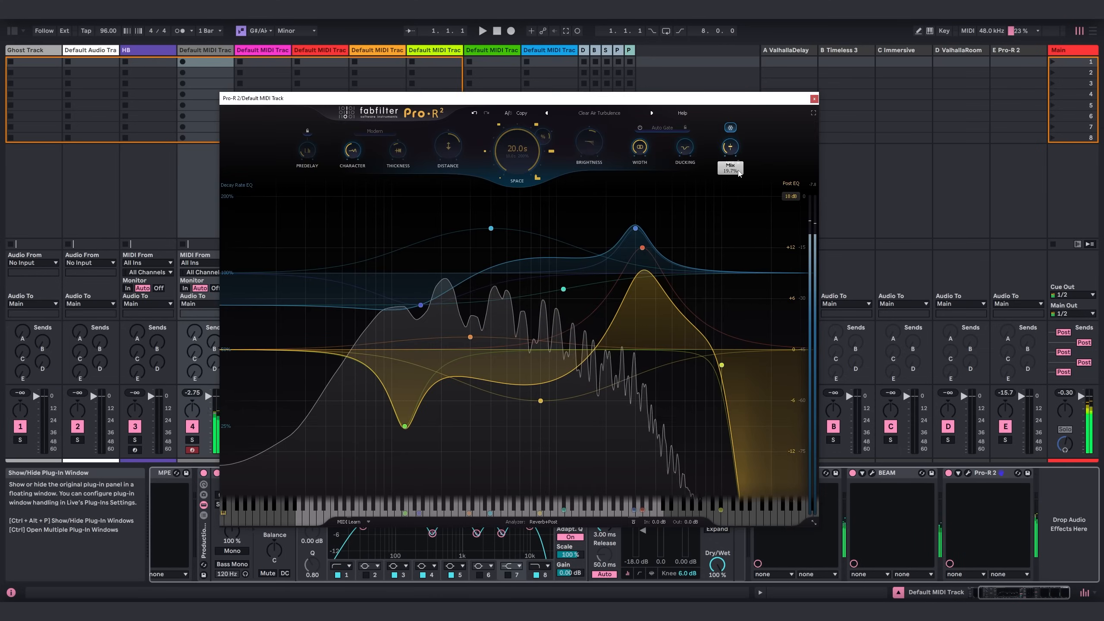
left_click(814, 100)
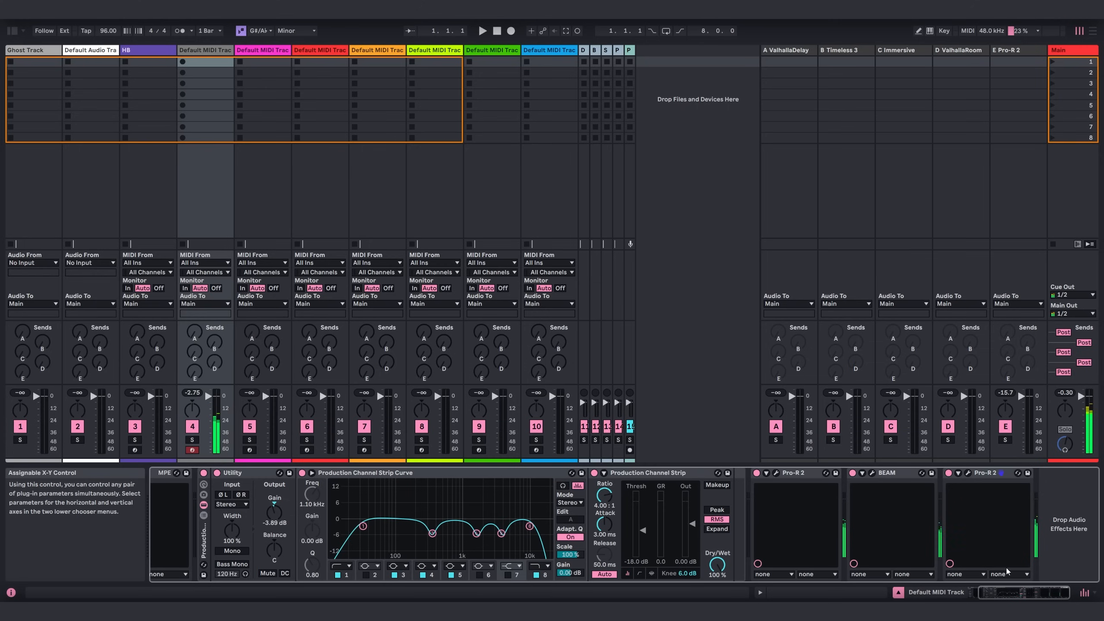
Add an Auto Filter from the Audio Effects category after the second Pro-R 2 and hide the browser.
left_click(12, 31)
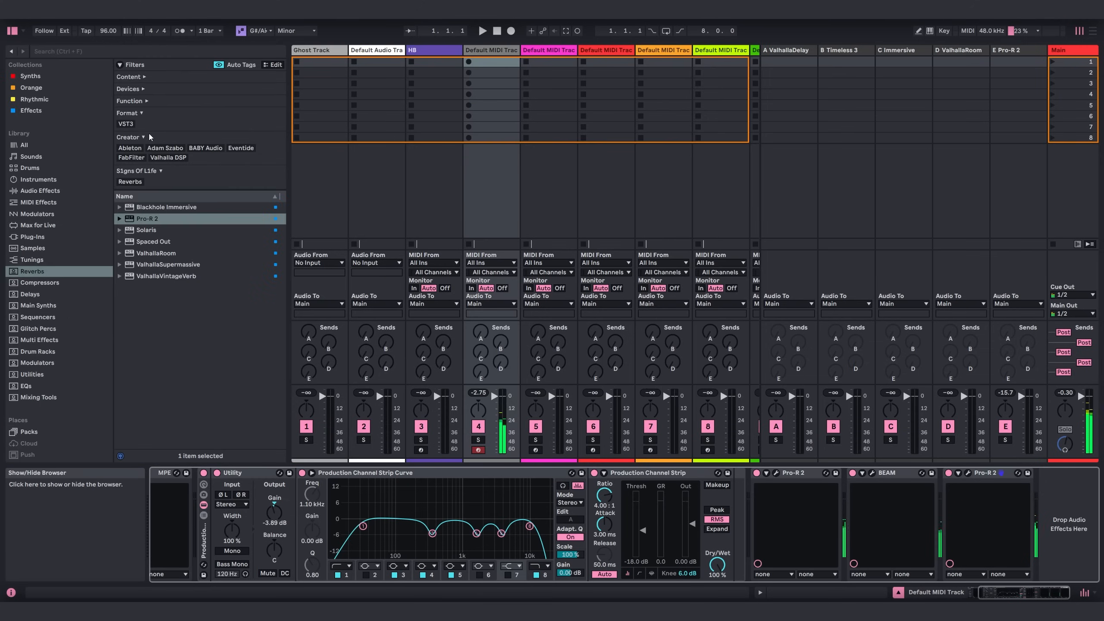
left_click(38, 191)
scroll(195, 261, "up", 10)
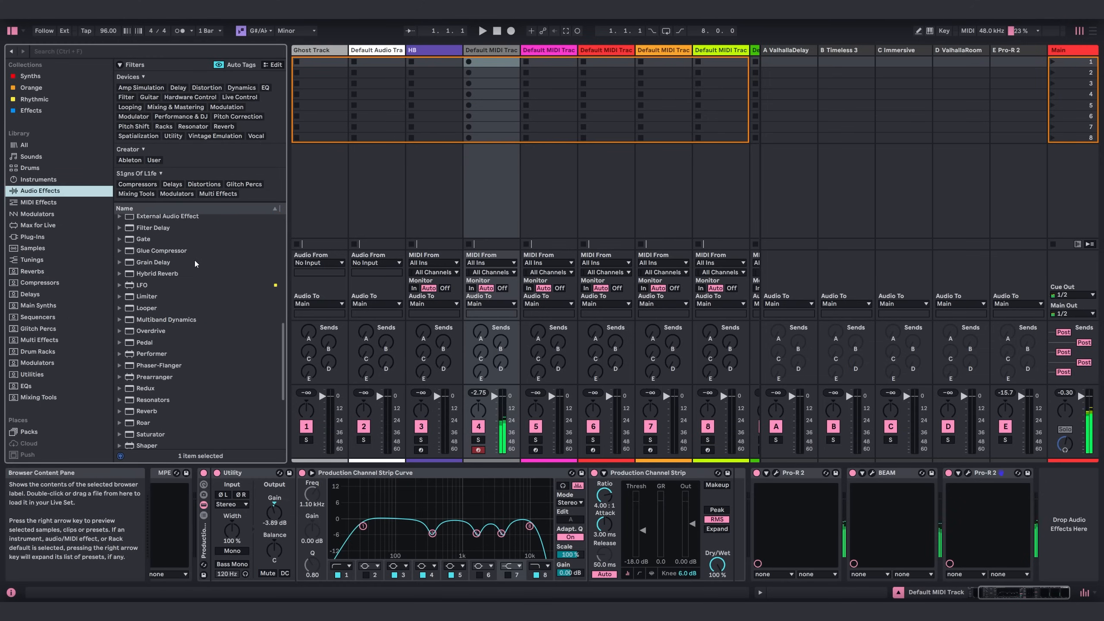
scroll(174, 246, "up", 3)
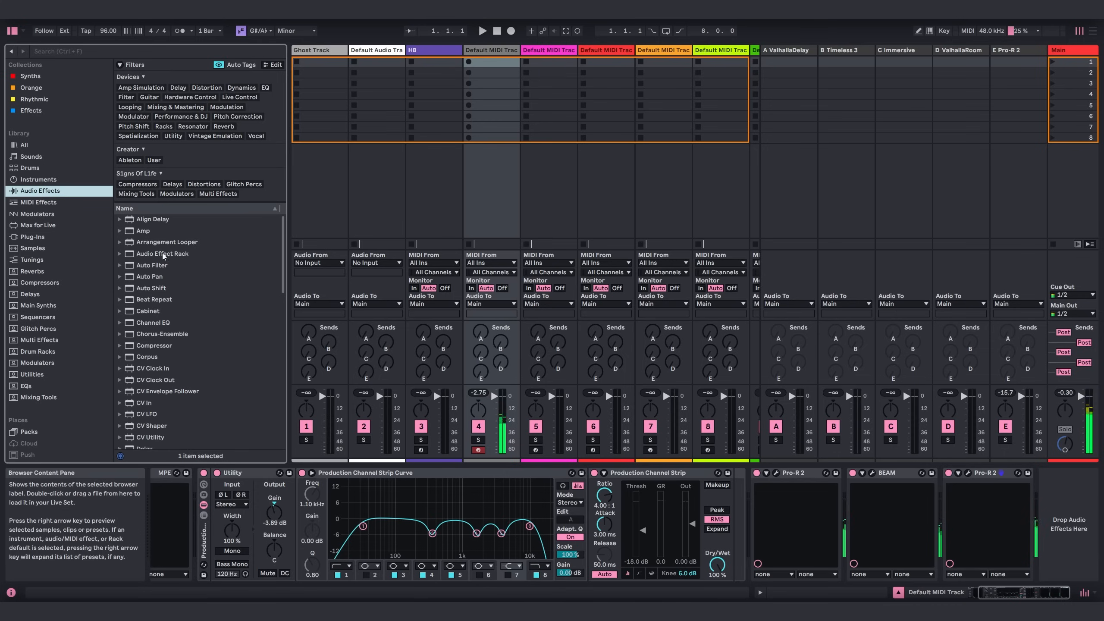
left_click_drag(157, 266, 1045, 495)
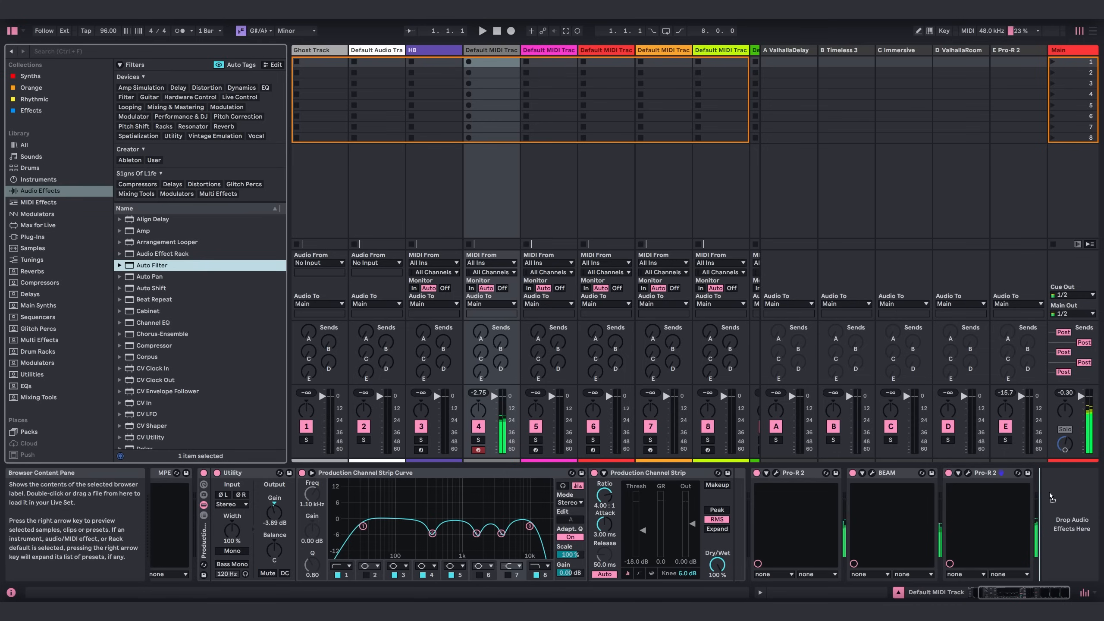
key("ctrl+alt+b")
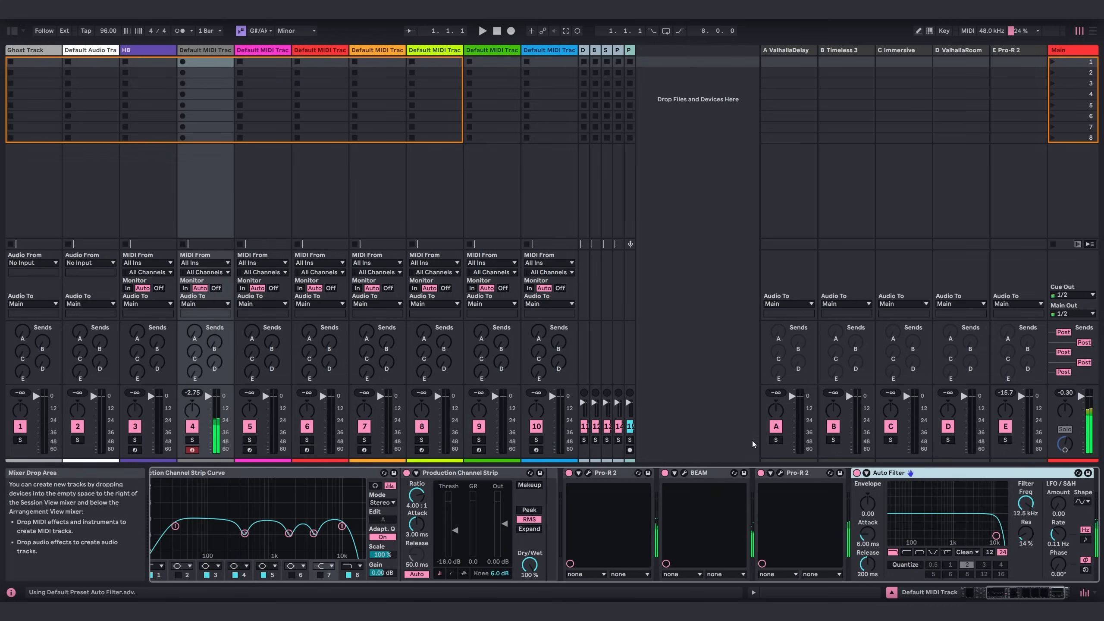
Set the Auto Filter's low-pass to about 2.20 kHz with 6.6% resonance and a 12 dB slope.
left_click_drag(999, 591, 1012, 591)
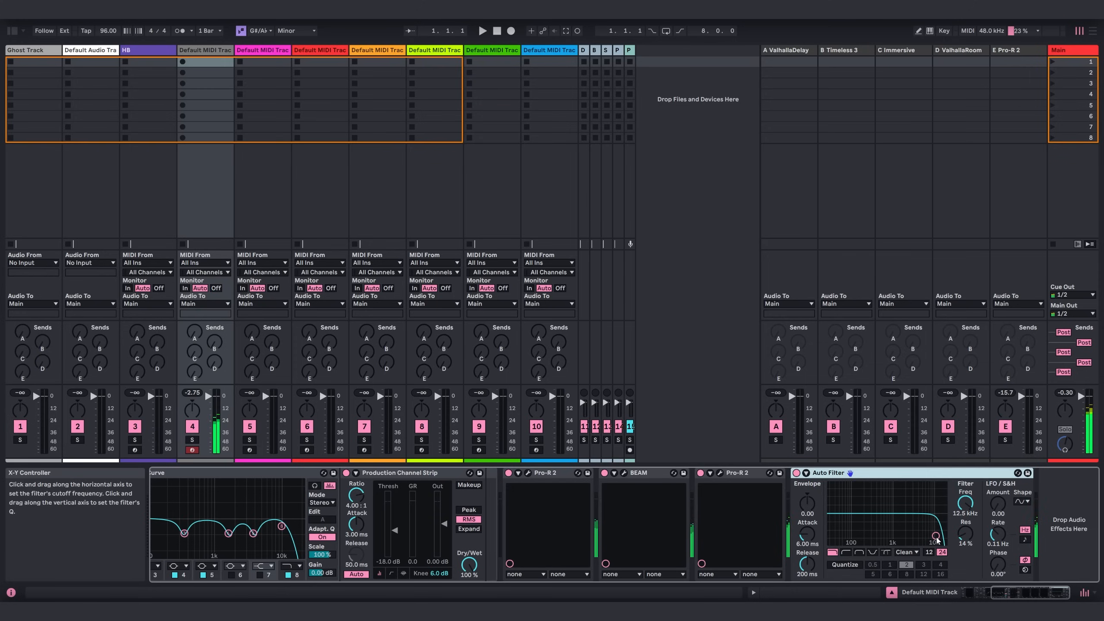
left_click_drag(935, 535, 926, 532)
left_click(932, 551)
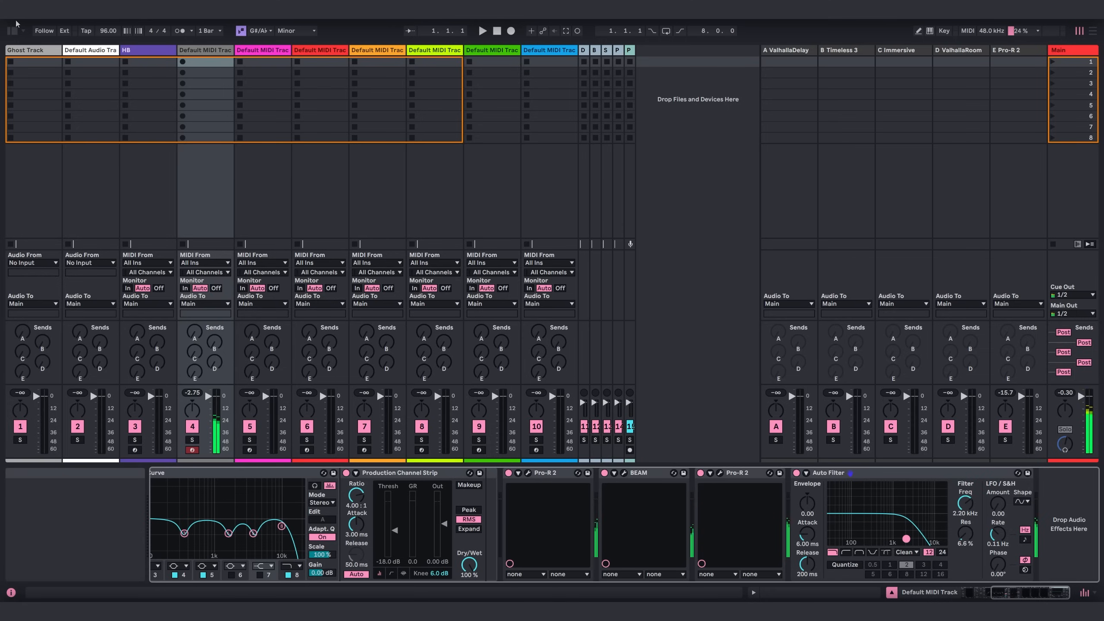
Add an LFO device from the Audio Effects category after the Auto Filter and hide the browser.
left_click(12, 31)
scroll(196, 350, "down", 10)
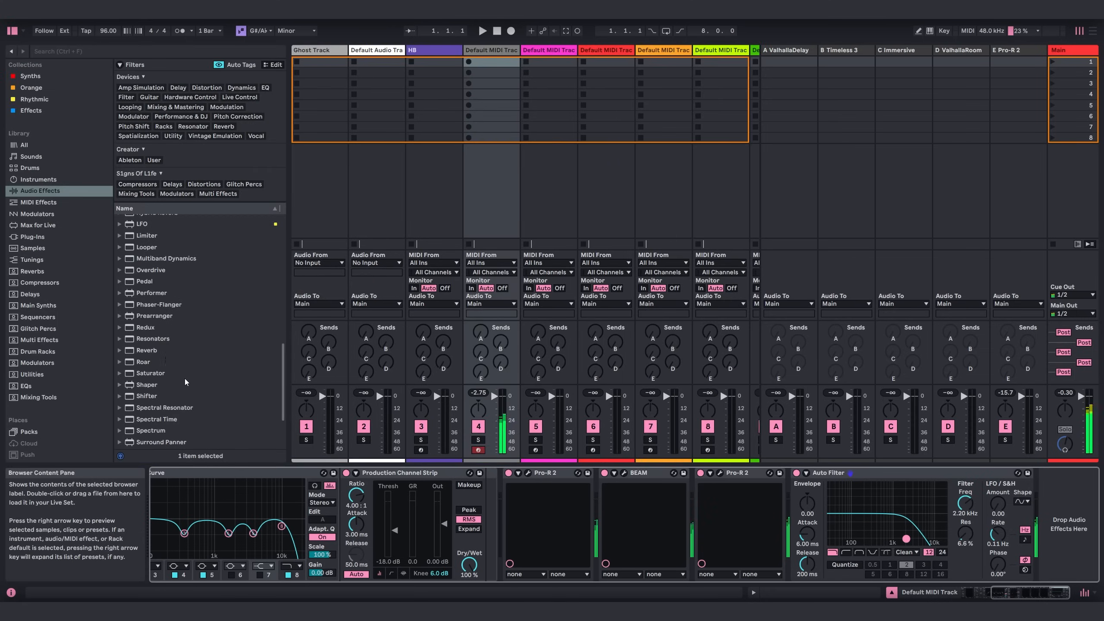
scroll(150, 245, "up", 3)
mouse_move(138, 256)
left_mouse_down()
mouse_move(173, 289)
mouse_move(1072, 523)
left_mouse_up()
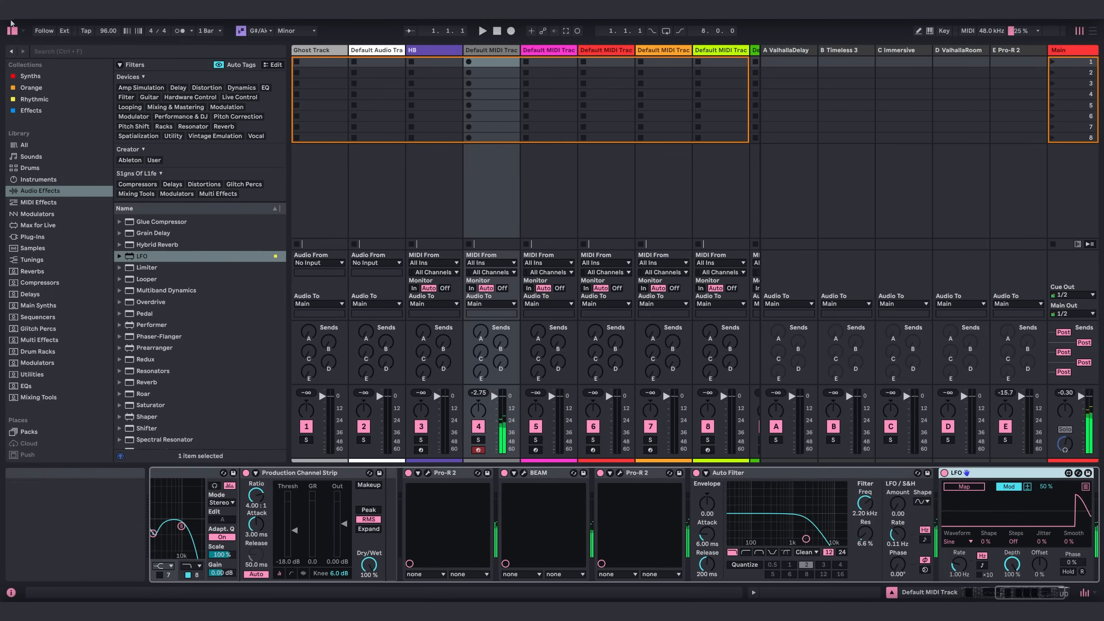
key("ctrl+alt+b")
Set the LFO to Remote with a Glider waveform at 0.25 Hz, map it to the Auto Filter frequency, and set its depth to about 21.3%.
left_click(1009, 486)
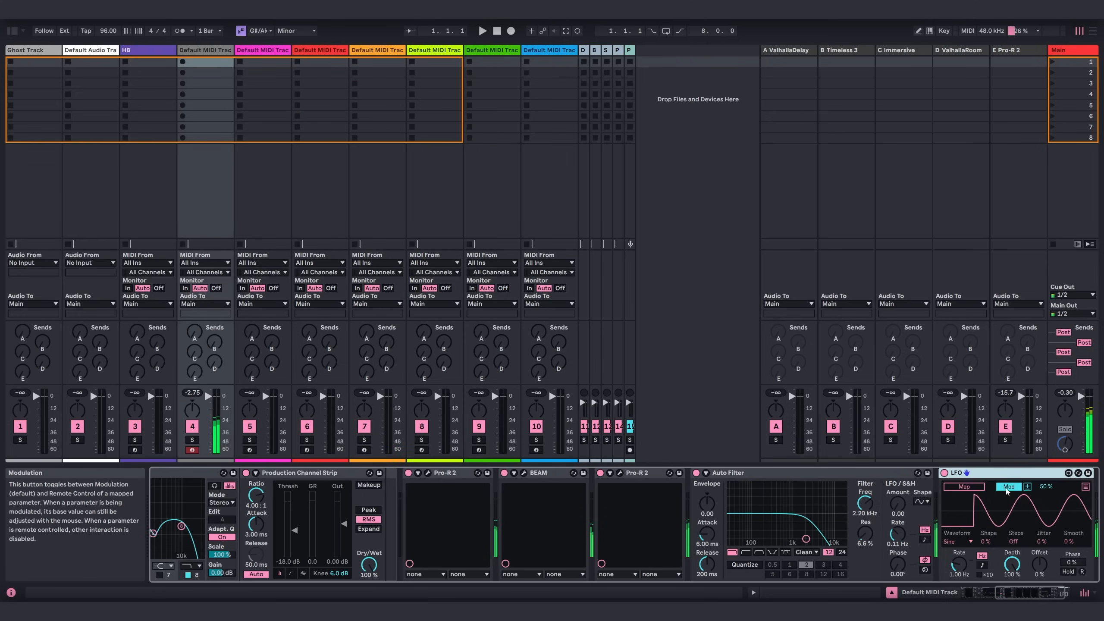
left_click(1062, 593)
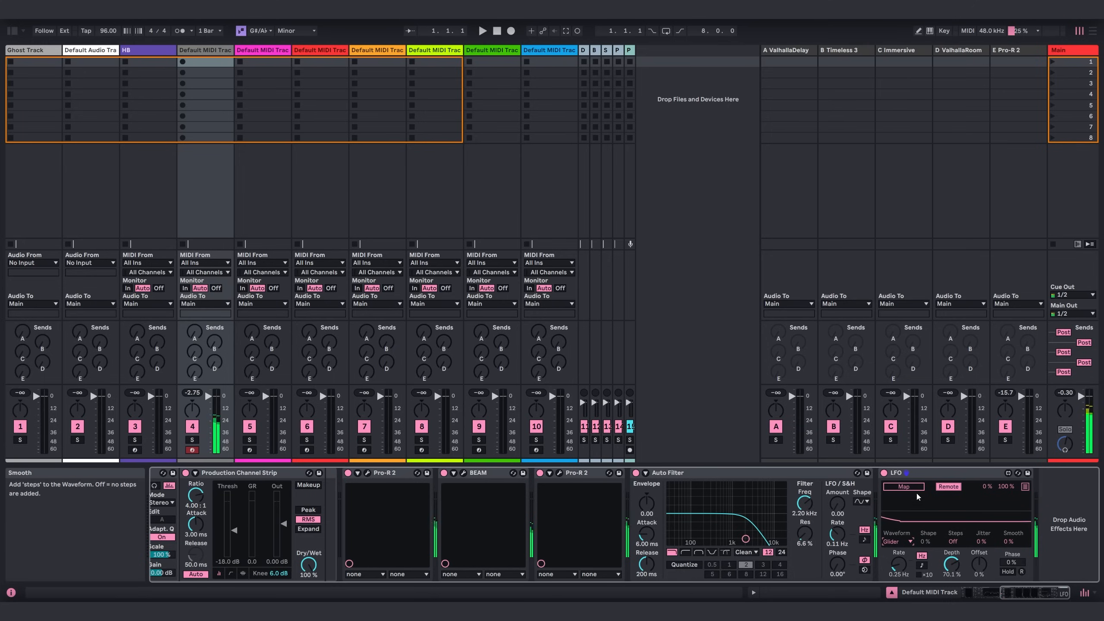
left_click(805, 503)
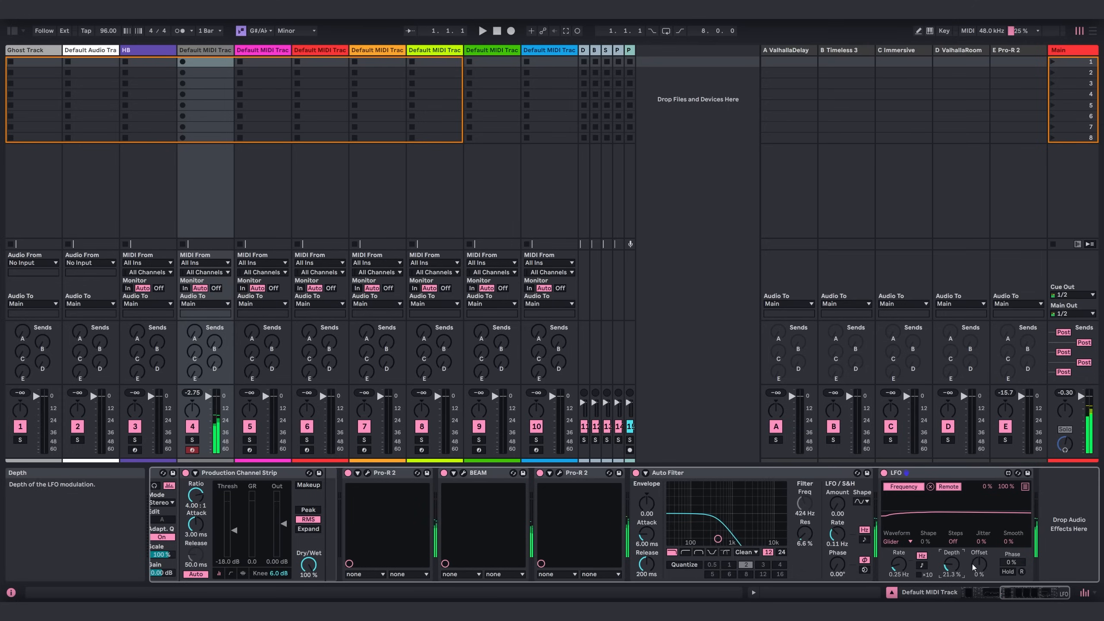
Set the LFO's rate to 0.32 Hz, depth to 33.9% and offset to 39%.
left_click_drag(978, 564, 979, 560)
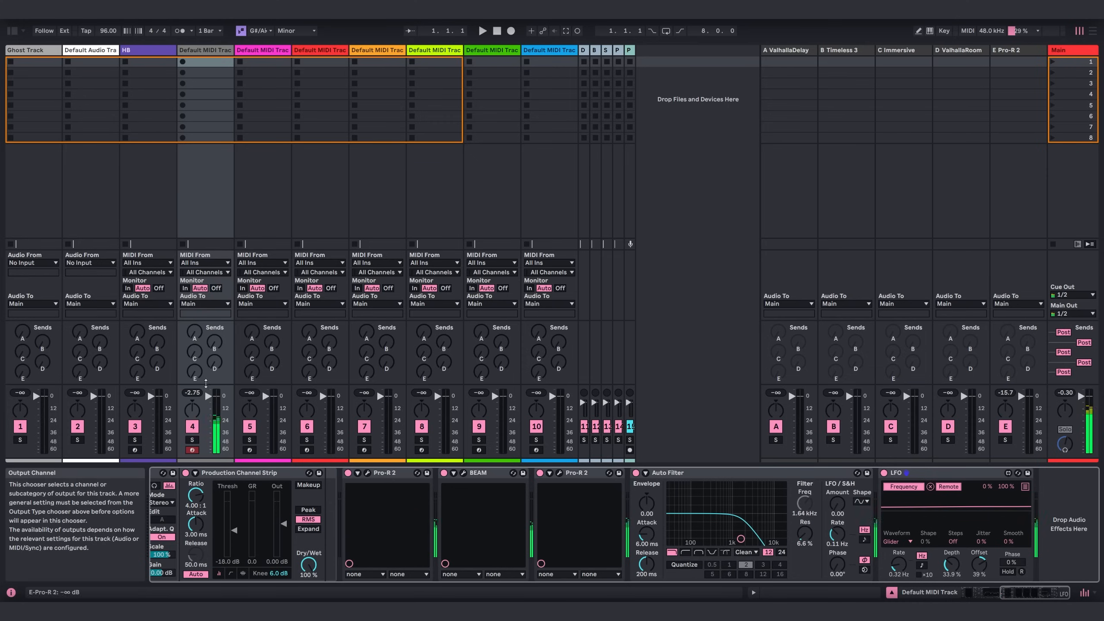
Route the pad track's output to Pad Bus and raise its sends A and E, with A at about -25.7 dB.
left_click(205, 303)
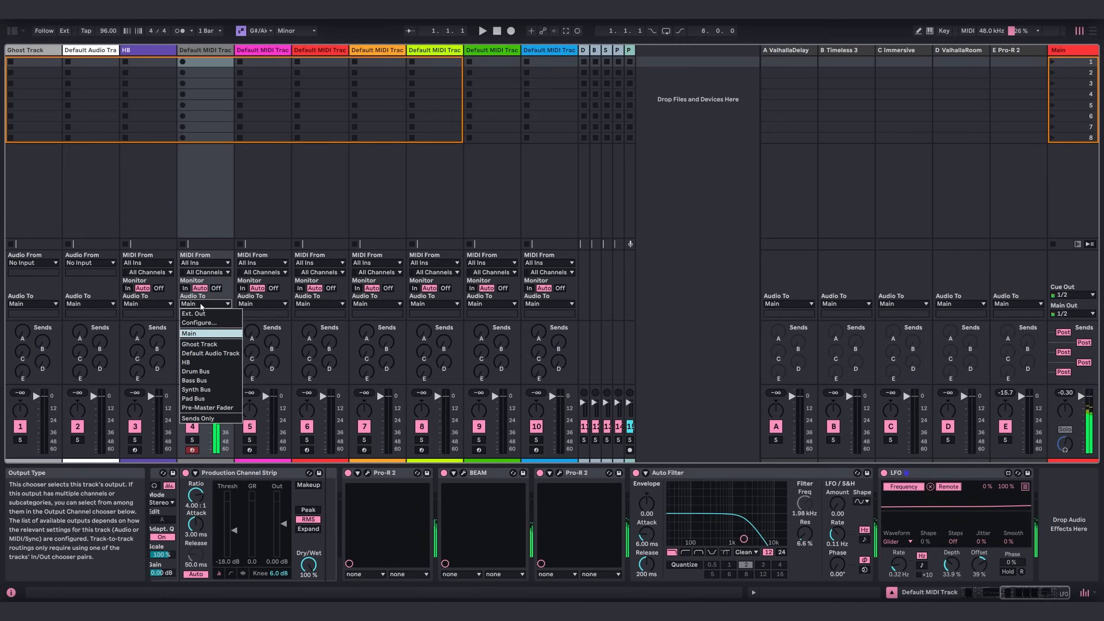
left_click(203, 399)
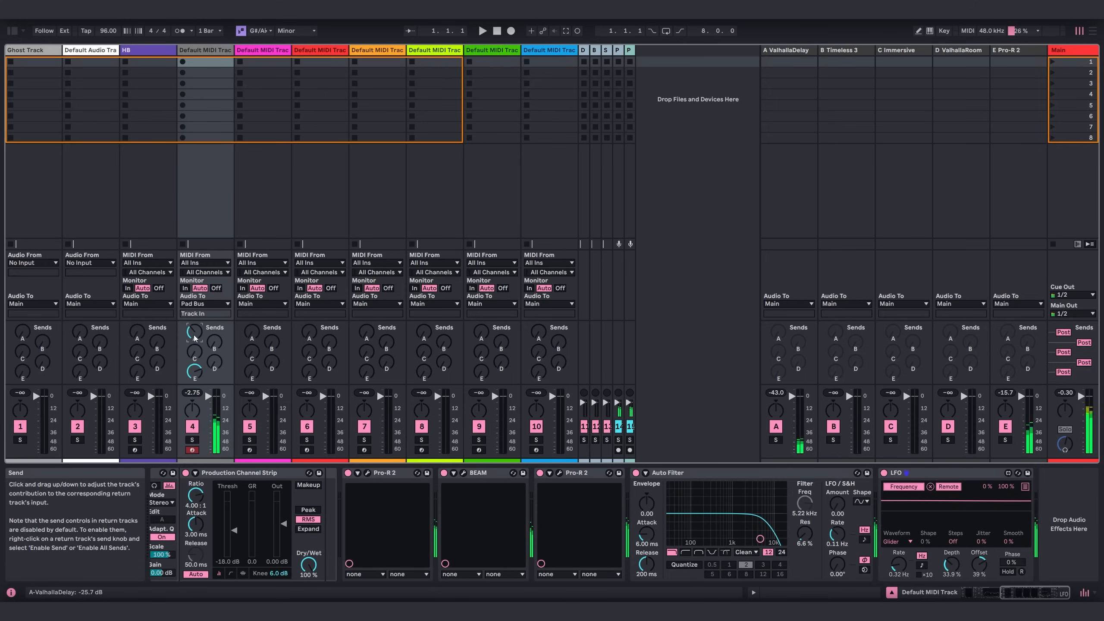
Review the Pigments, first Pro-R 2 and BEAM plug-in windows on the pad track, collapsing the channel strip rack's devices.
left_click_drag(1044, 592, 995, 593)
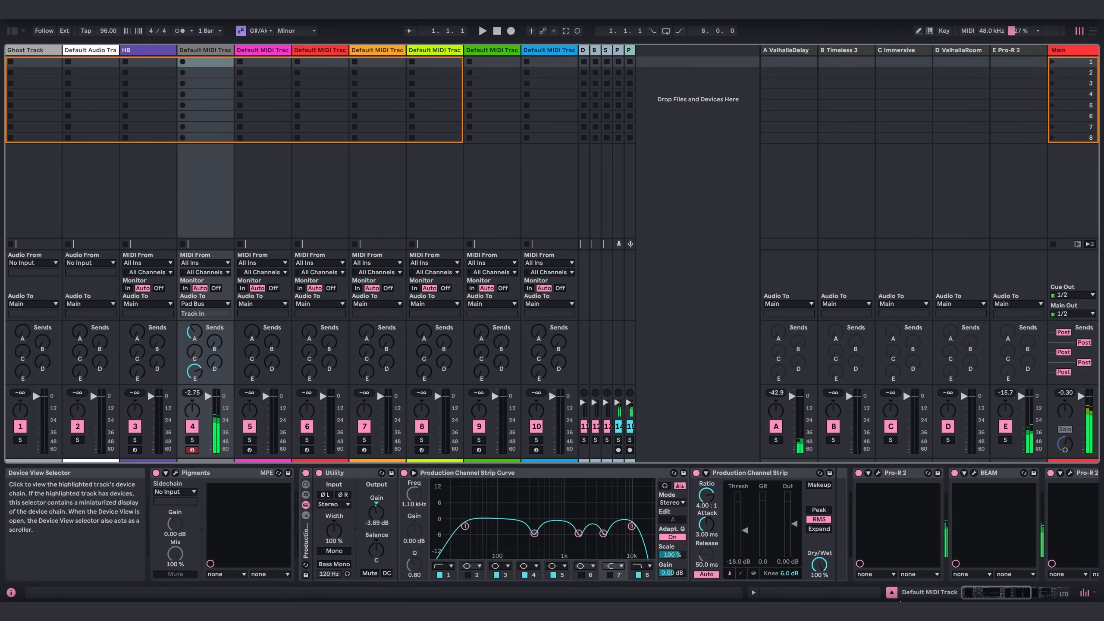
left_click(177, 473)
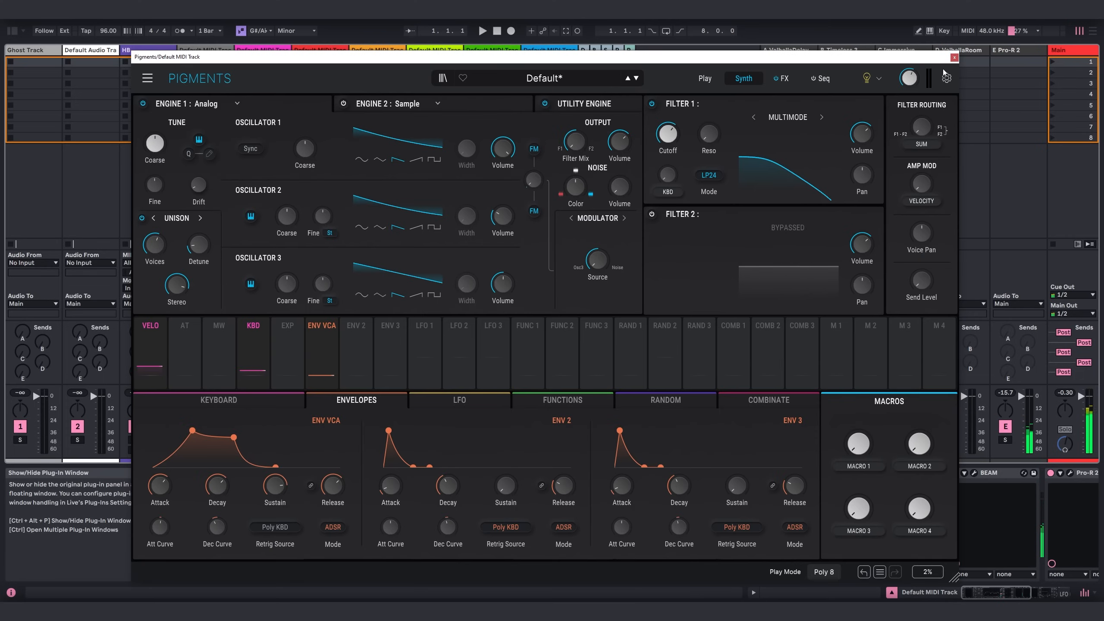
left_click(954, 58)
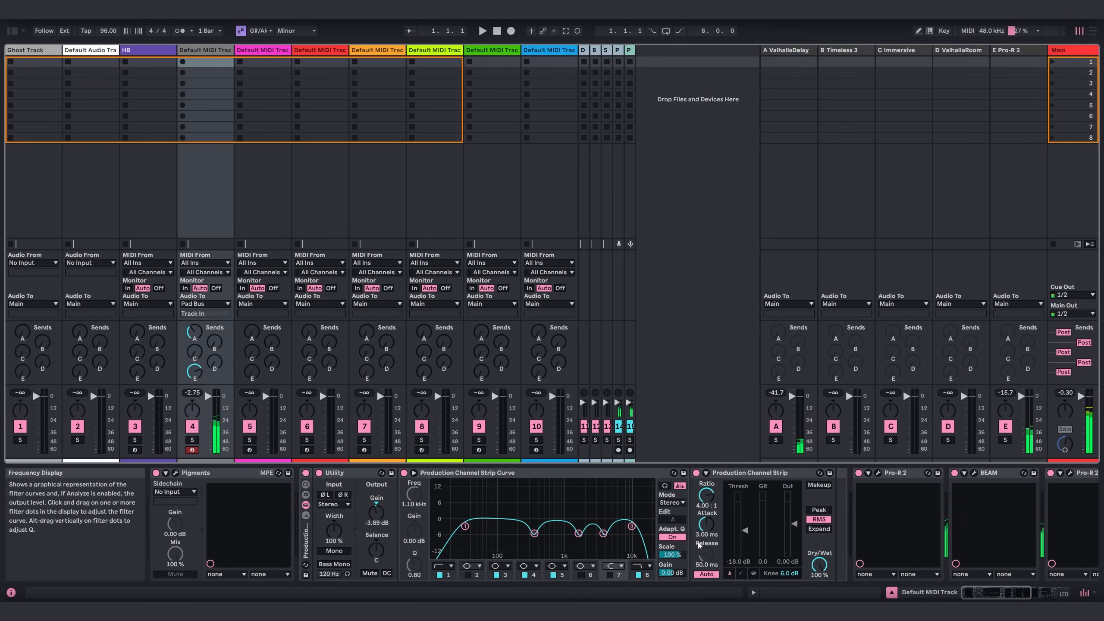
left_click(305, 504)
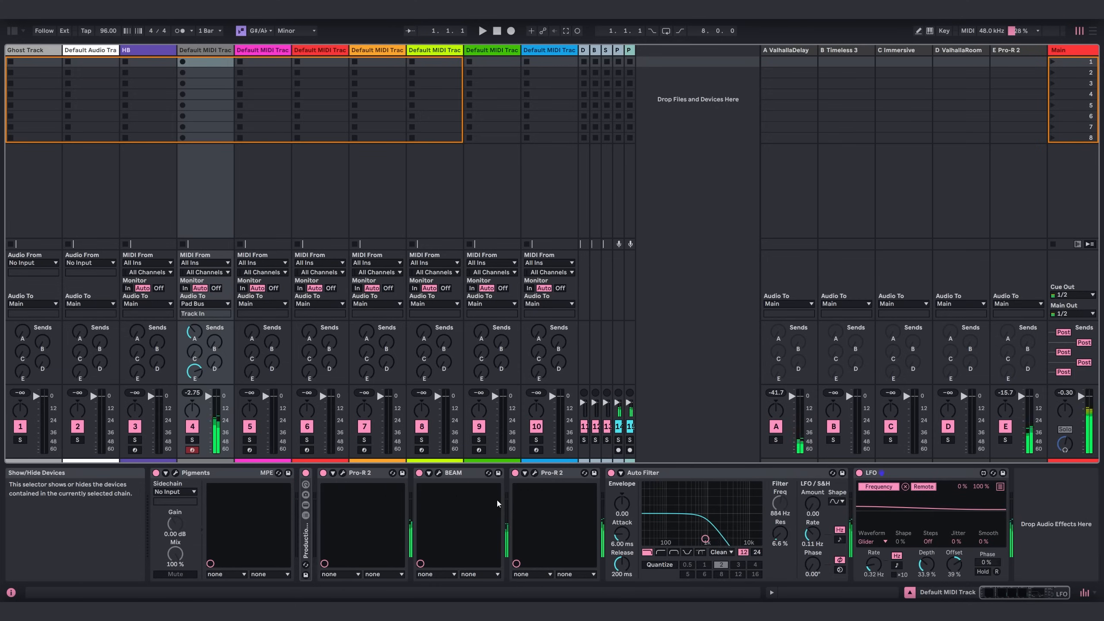
left_click(343, 474)
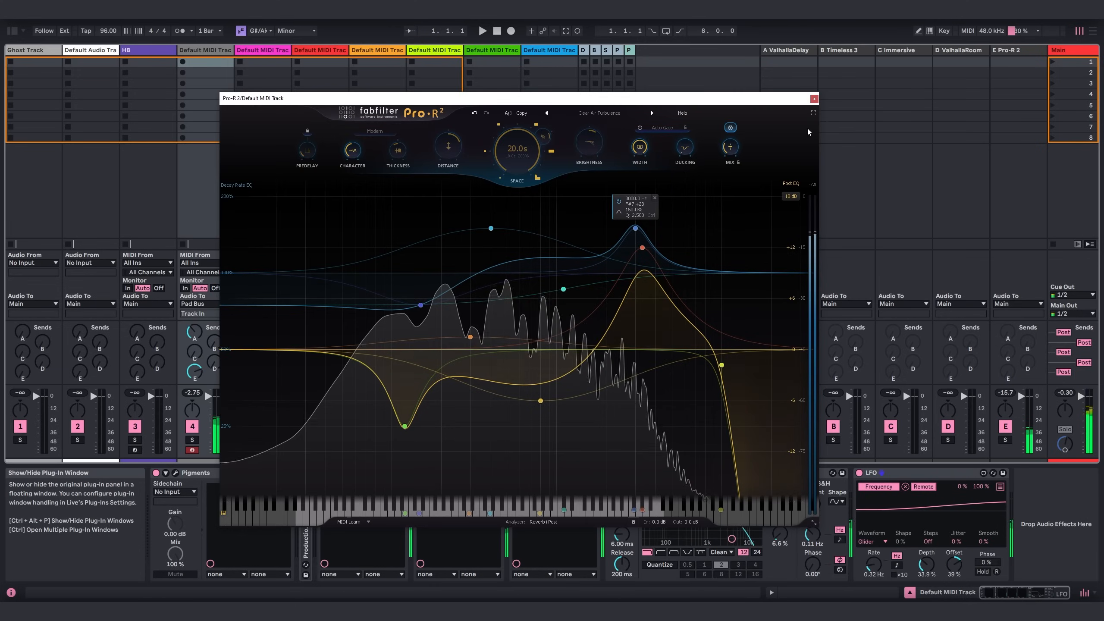
left_click(814, 98)
left_click(437, 473)
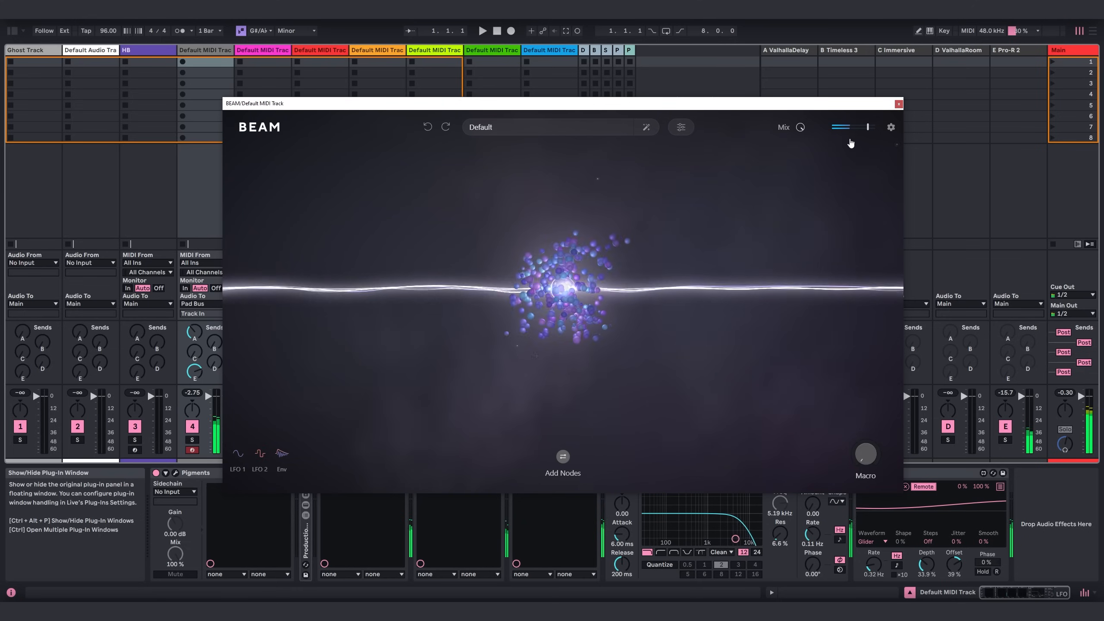
left_click(898, 103)
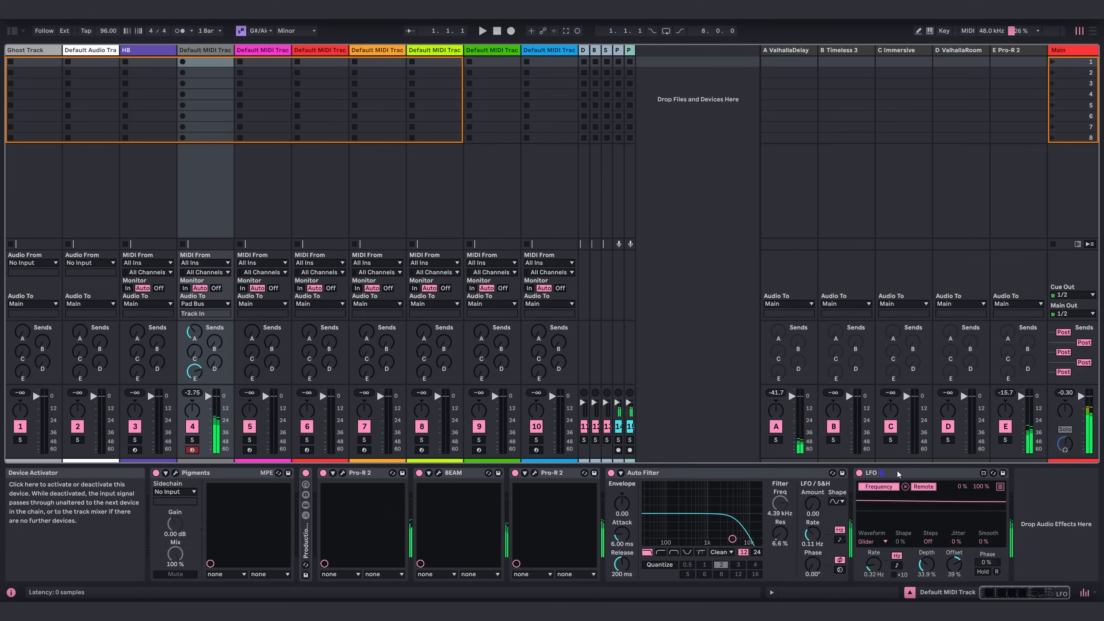
Examine the Pro-R 2 settings on return track E, then close its plug-in window.
left_click(995, 273)
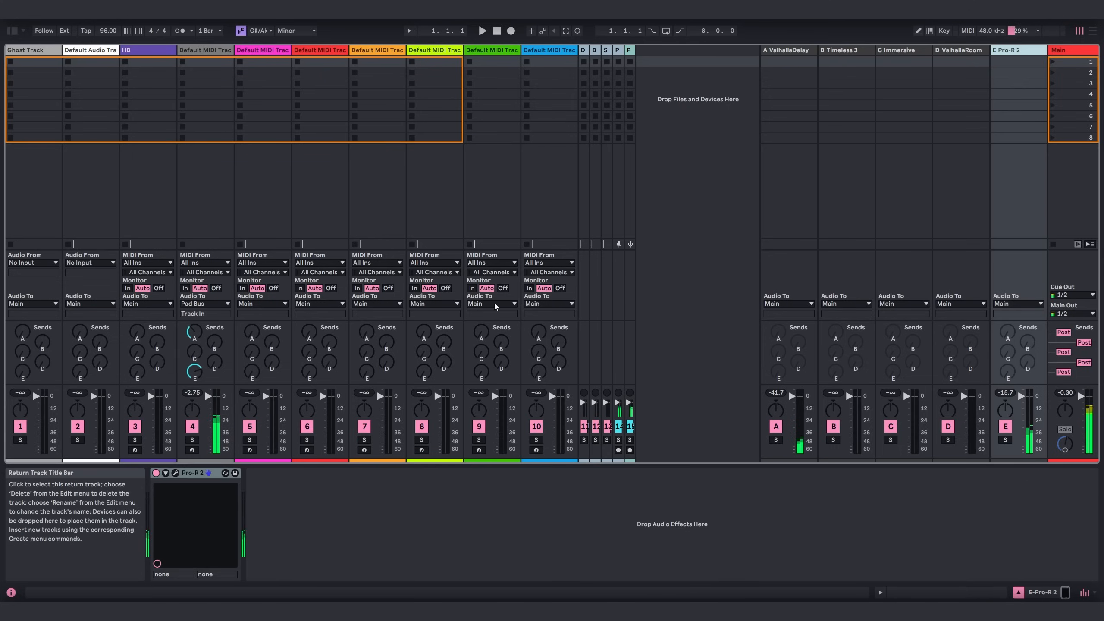
left_click(175, 472)
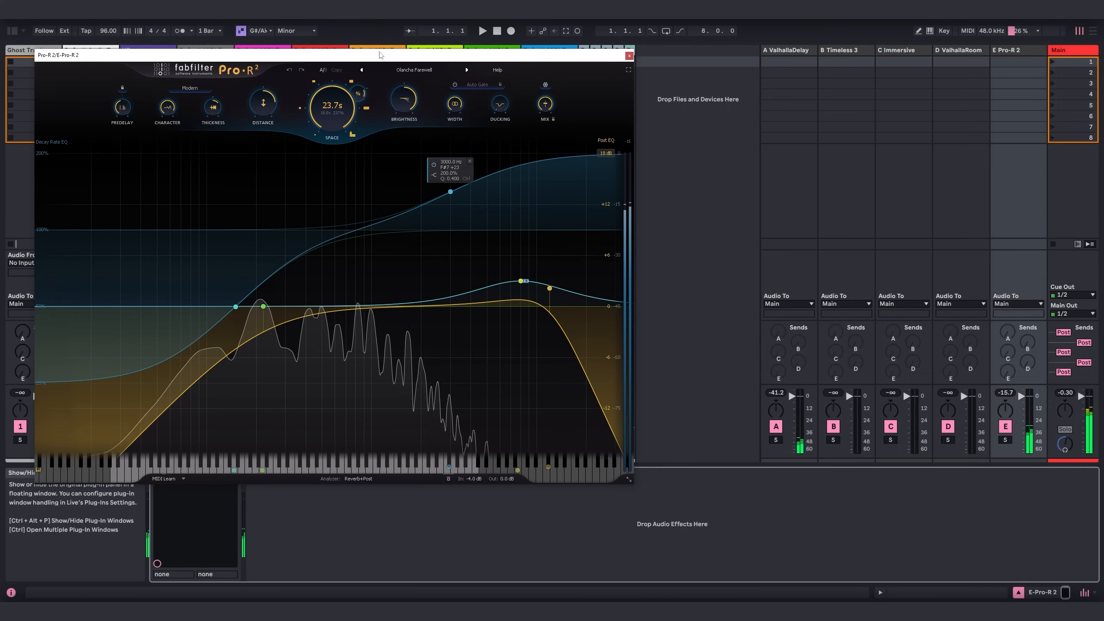
left_click_drag(383, 58, 576, 104)
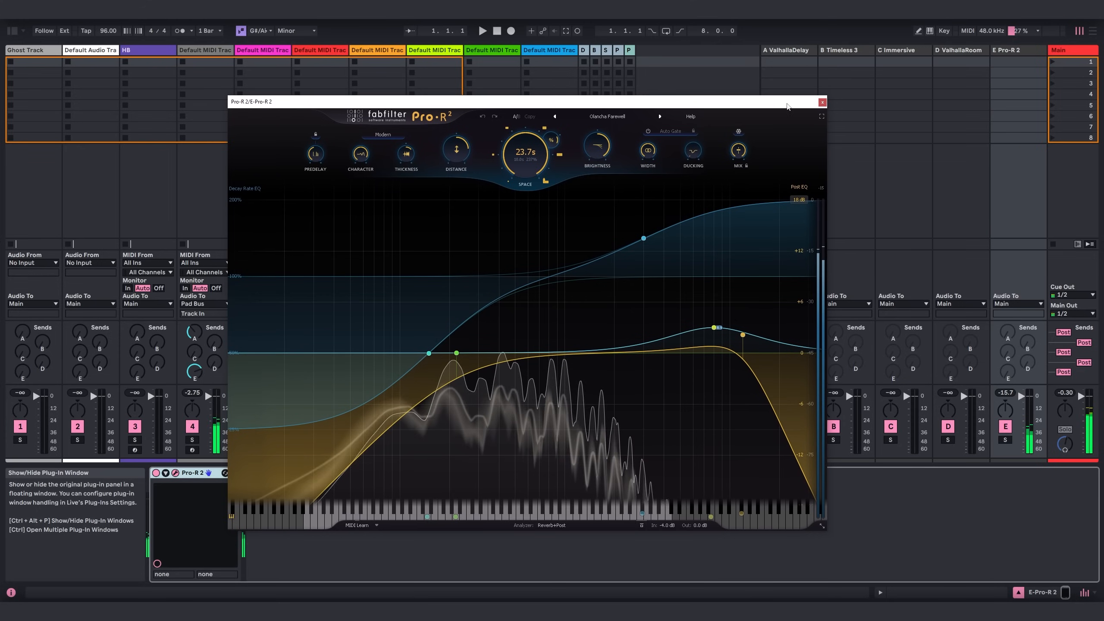
left_click(822, 104)
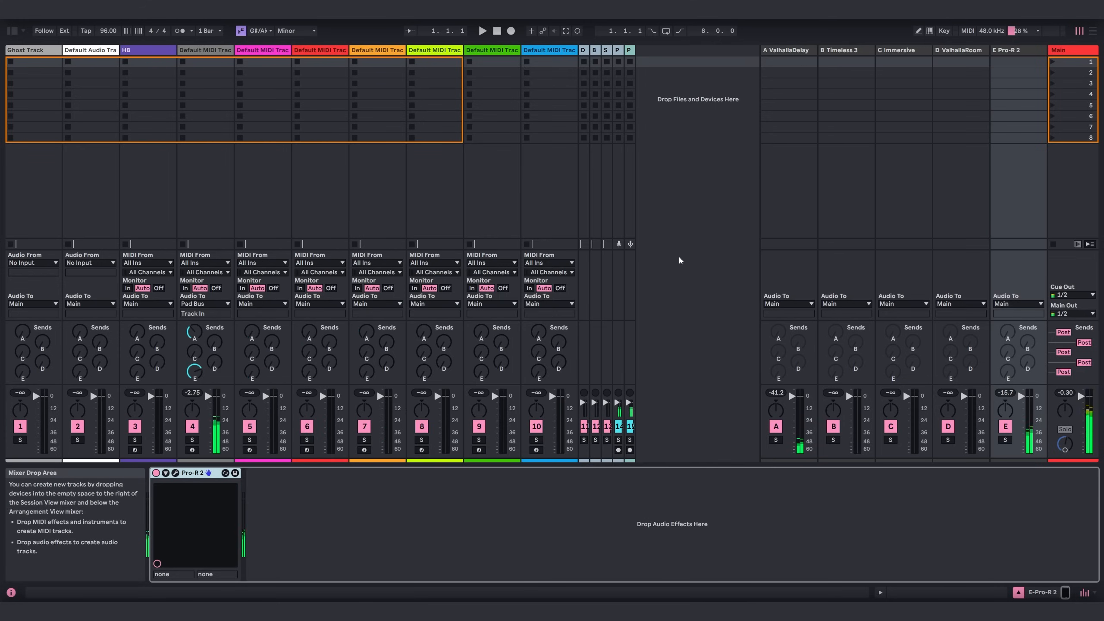
Rename MIDI track 4, which holds the Pigments pad, as Drone.
left_click(210, 50)
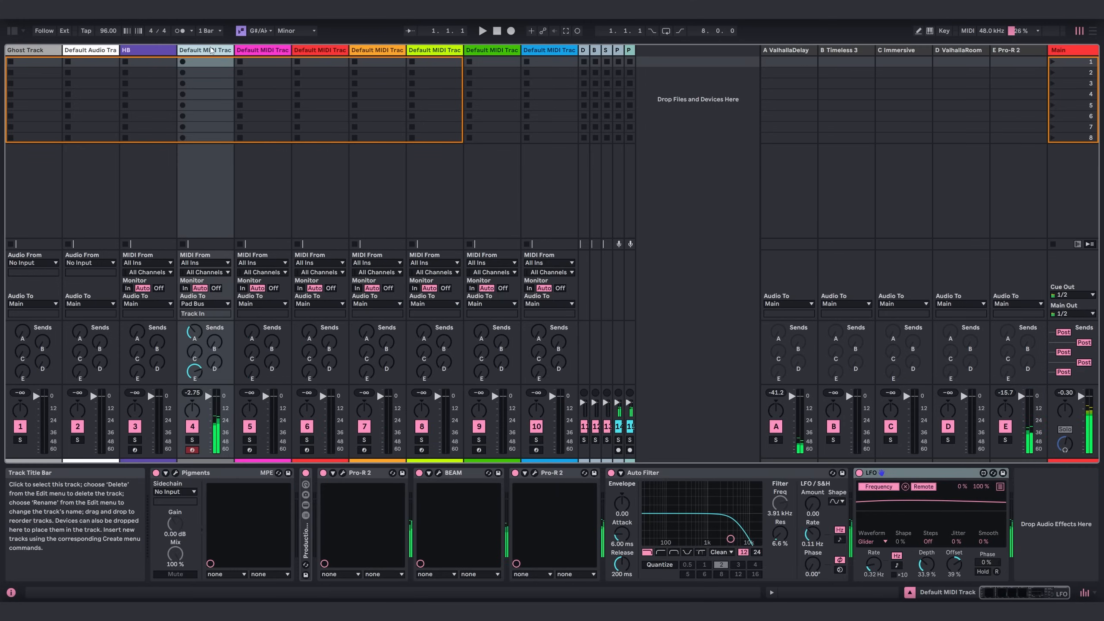
key("super+r")
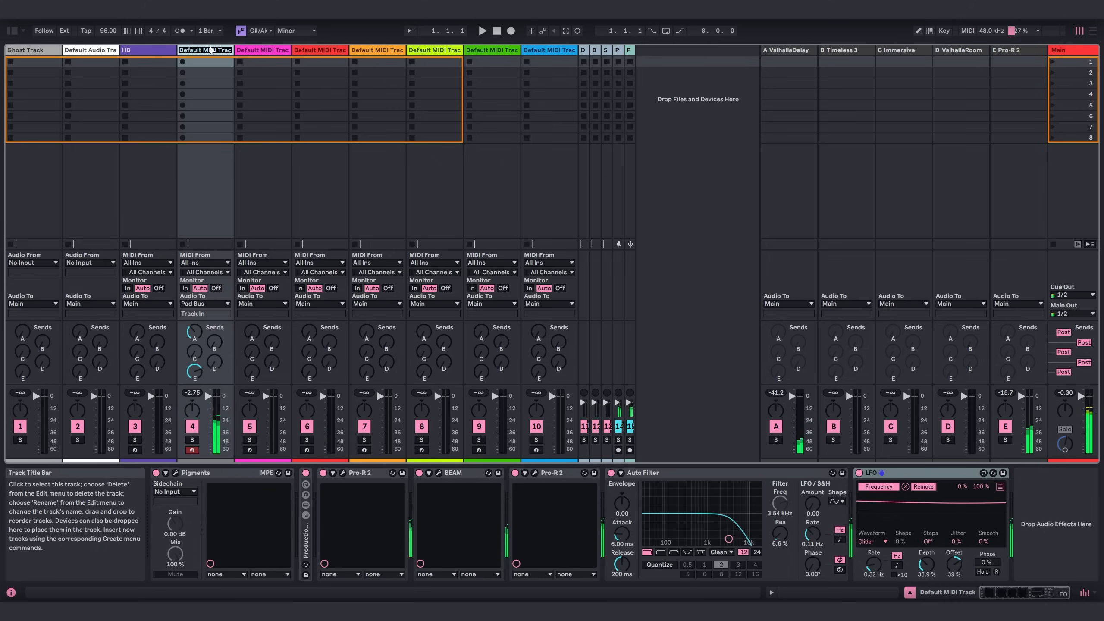
type("Drone")
key("Return")
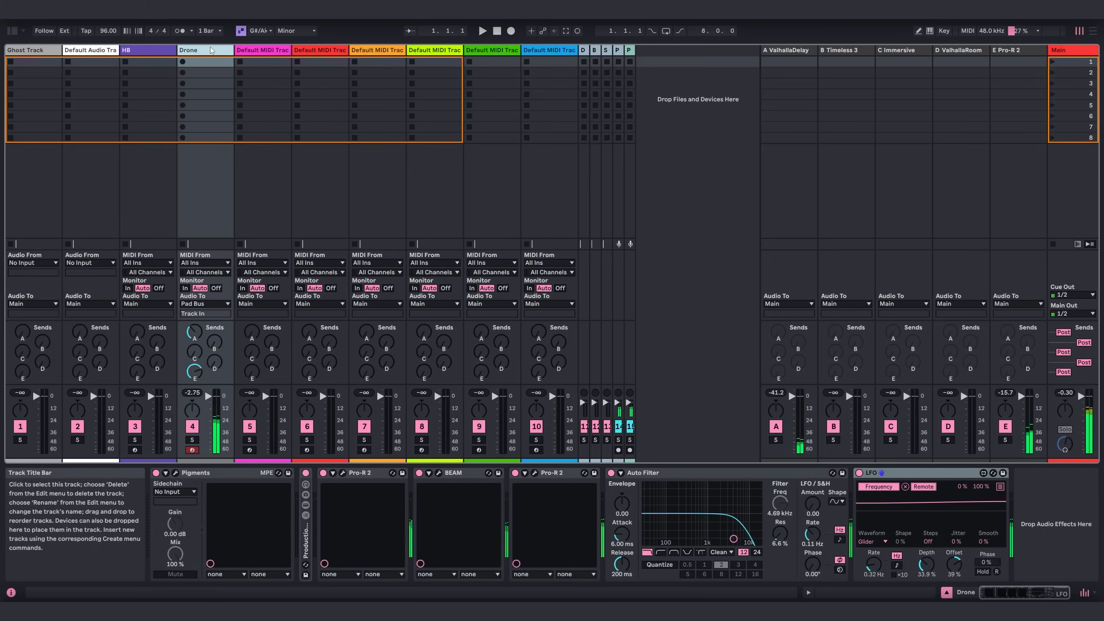
Load Vital from the Synths collection onto MIDI track 5, hide the browser and reposition the Vital window.
left_click(255, 51)
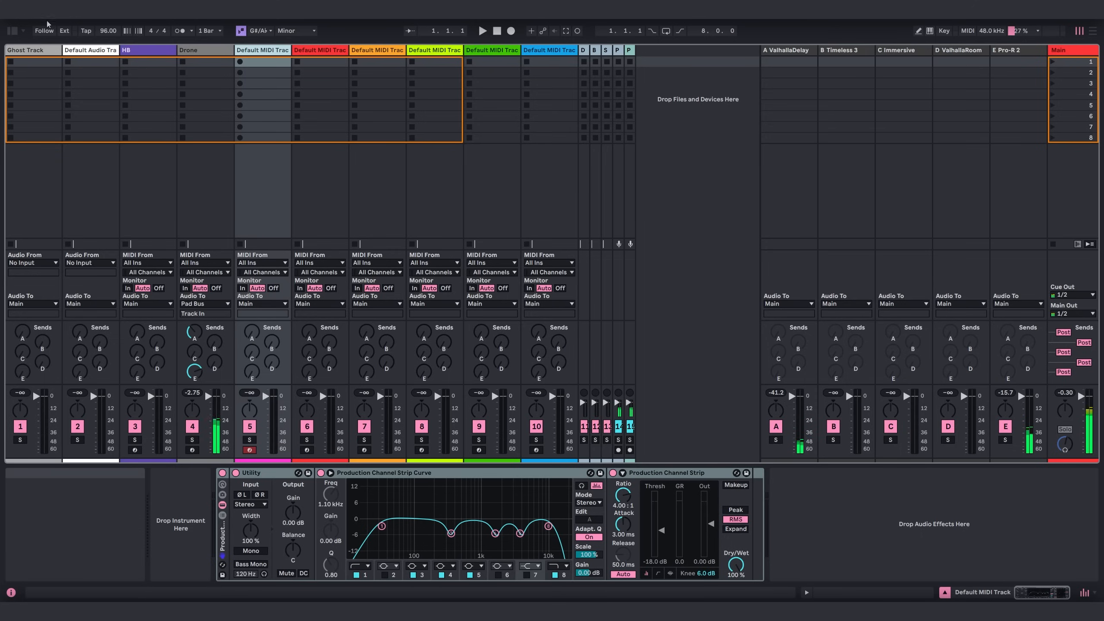
left_click(15, 33)
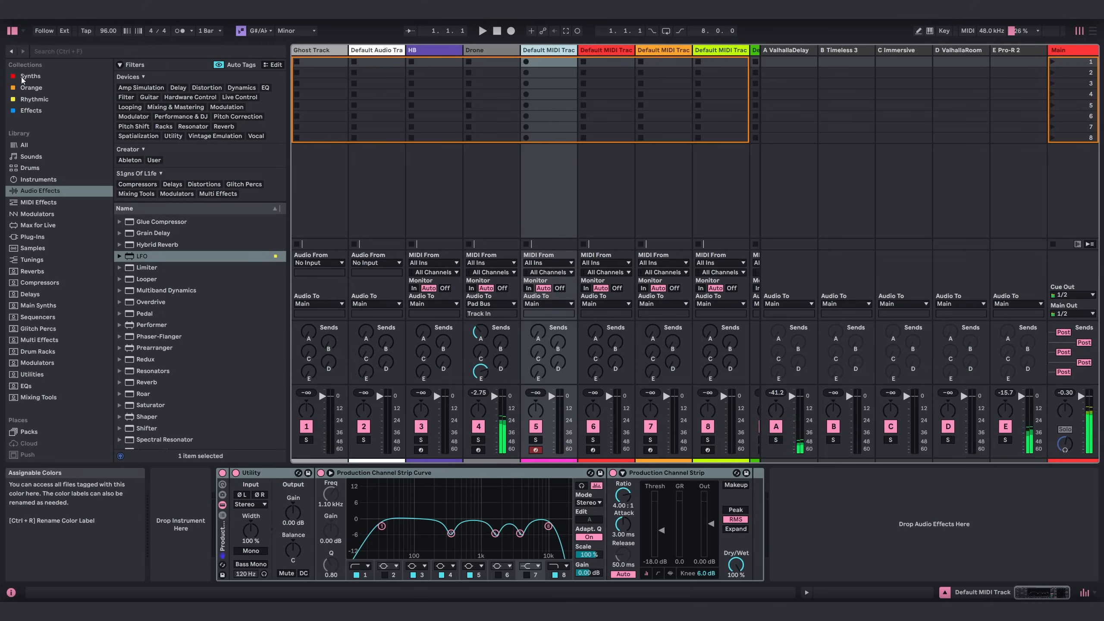
left_click(159, 409)
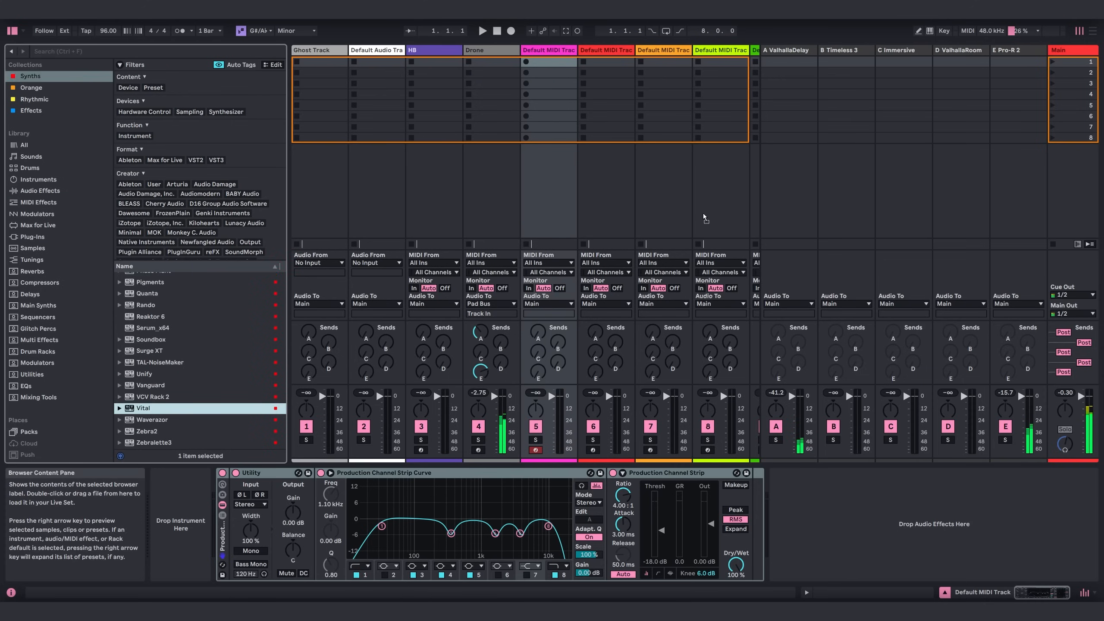
left_click_drag(564, 71, 557, 77)
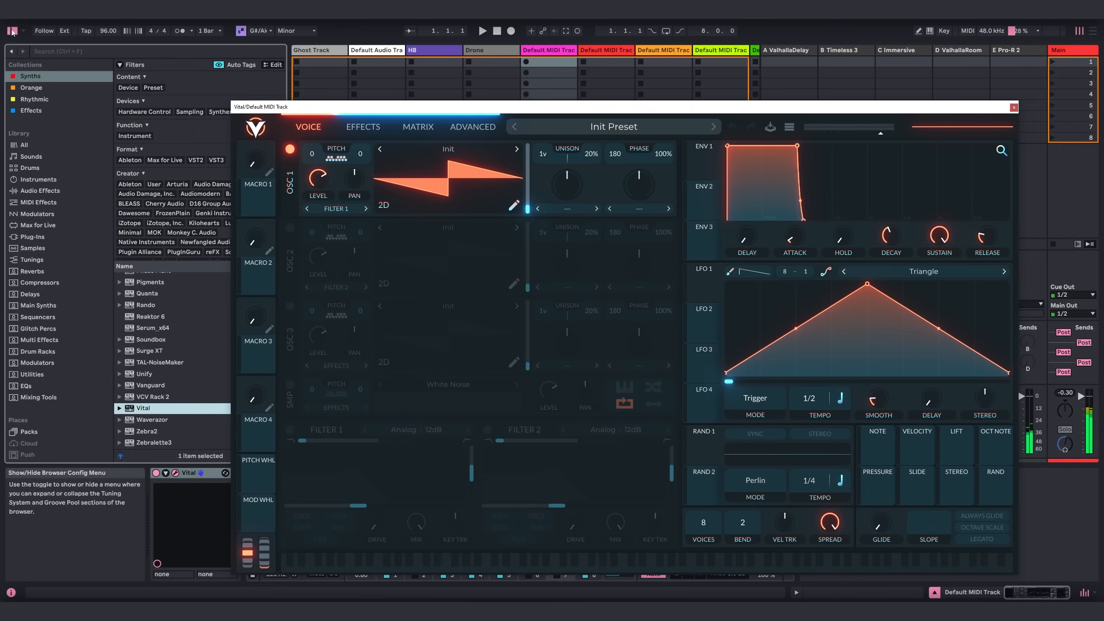
left_click(13, 31)
left_click_drag(433, 109, 324, 80)
Enable Vital's Filter 1 as Analog 24dB and lower its cutoff and resonance.
left_click(181, 400)
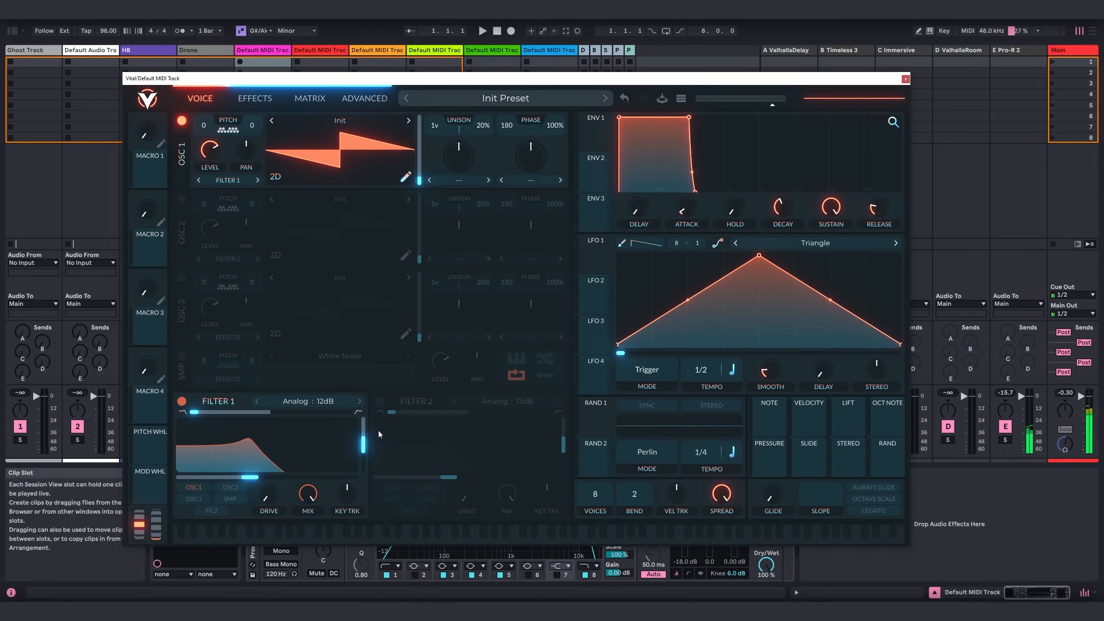
left_click(358, 401)
left_click_drag(250, 477, 229, 477)
left_click_drag(365, 447, 365, 463)
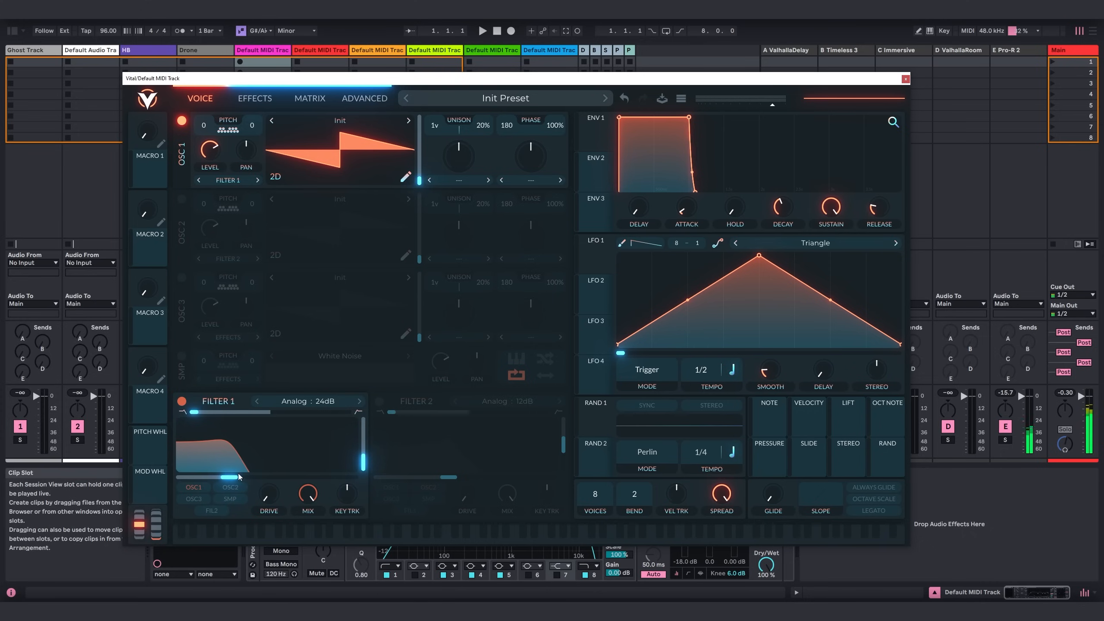
left_click_drag(238, 478, 232, 479)
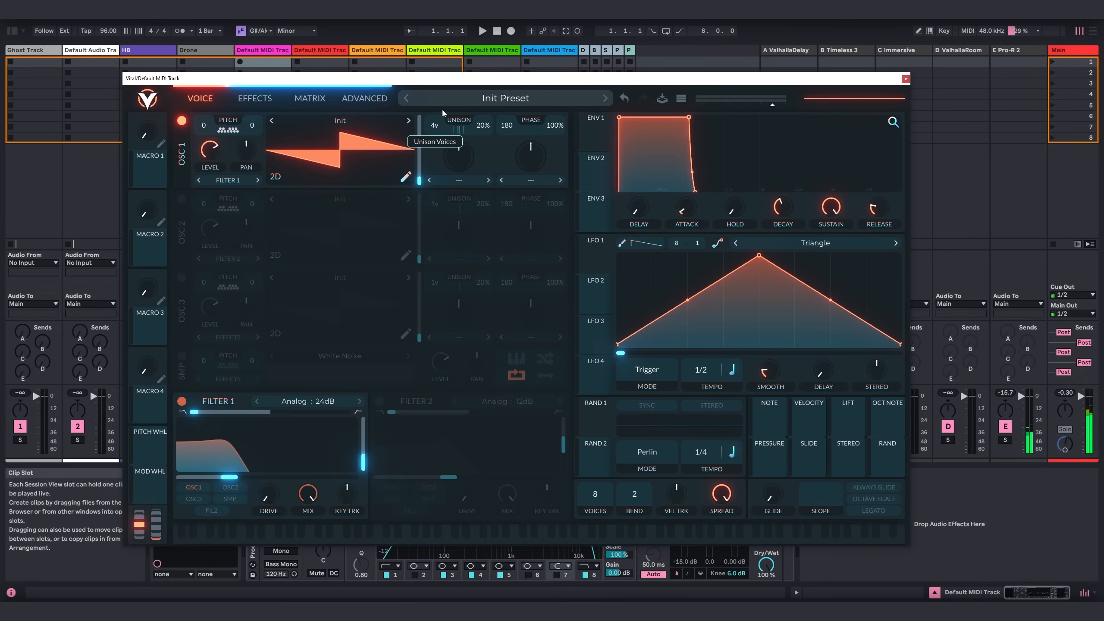
Set oscillator 1's unison to 5 voices with 7% detune, close Vital and lower the track's Utility gain to about -2.78 dB.
scroll(442, 112, "up", 1)
left_click_drag(481, 127, 481, 145)
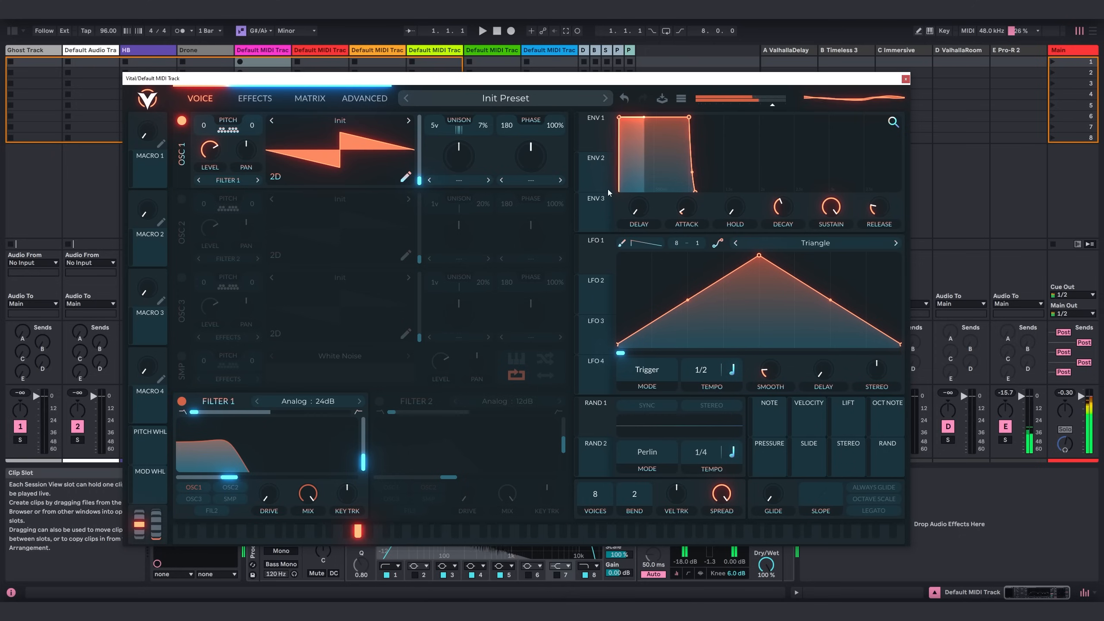
left_click(905, 80)
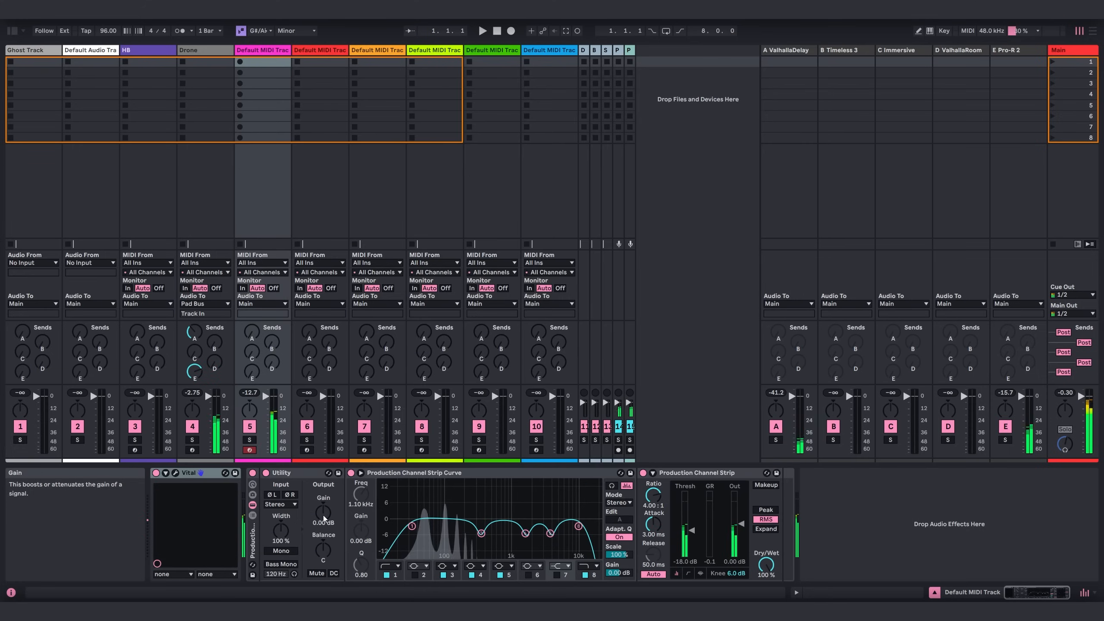
In Vital, turn on Sync and Stereo for Random 1, set its tempo to 2/1 and assign it to Filter 1's cutoff.
left_click(175, 473)
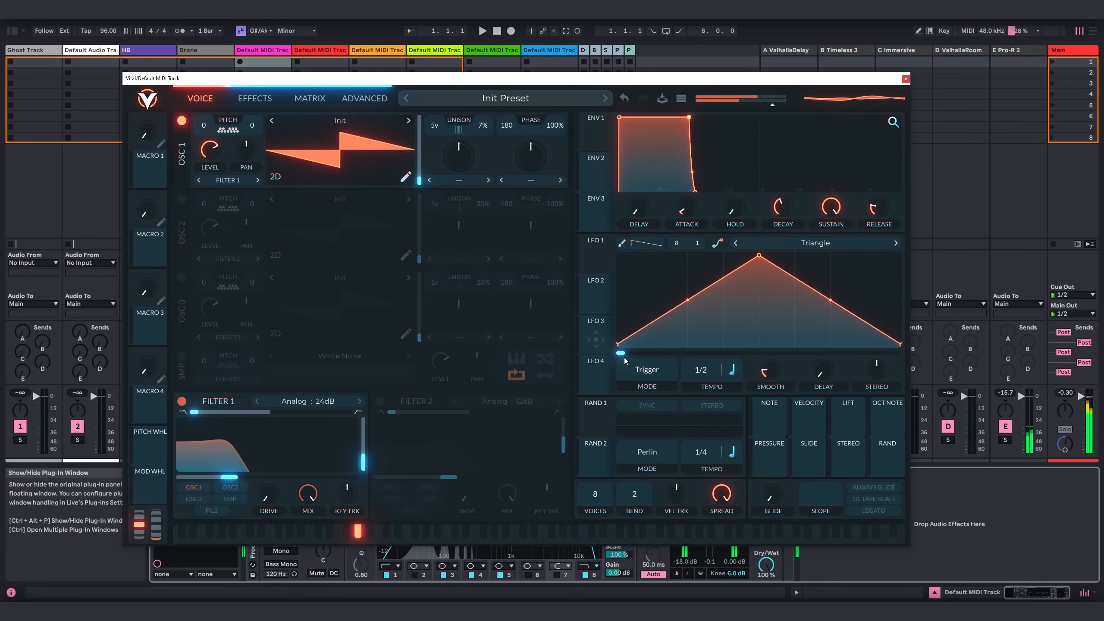
left_click(646, 405)
left_click(710, 406)
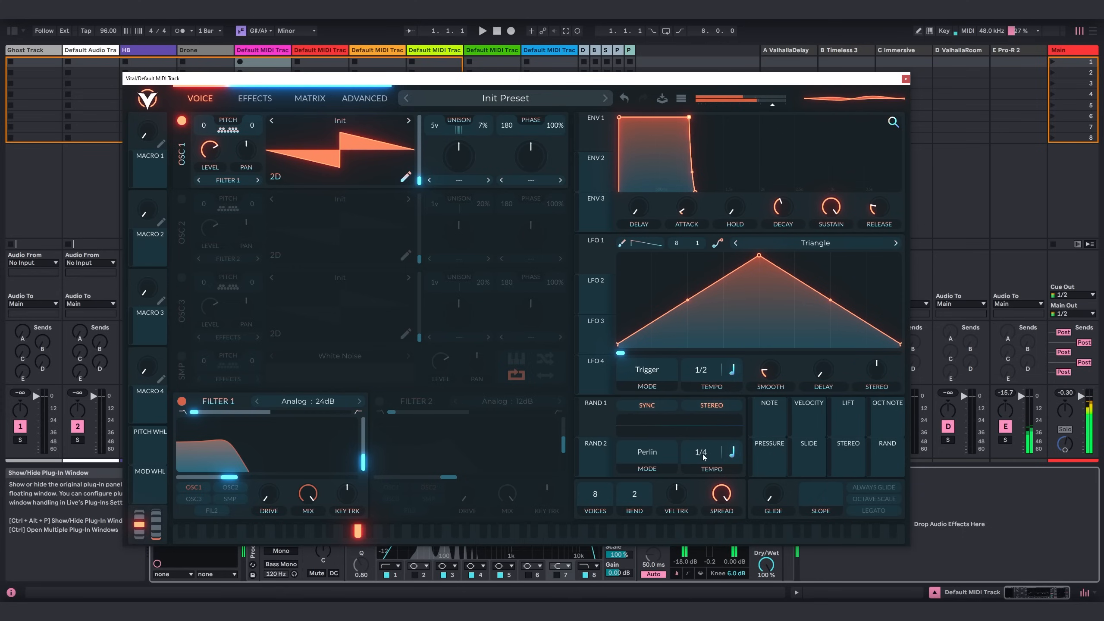
left_click_drag(704, 457, 702, 486)
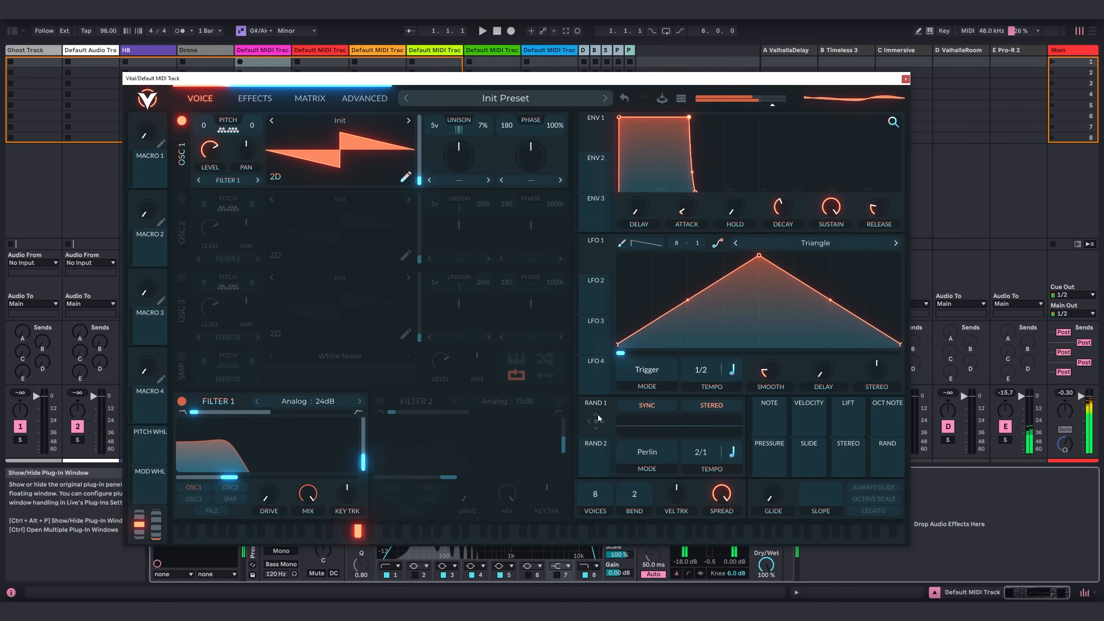
left_click_drag(597, 414, 267, 489)
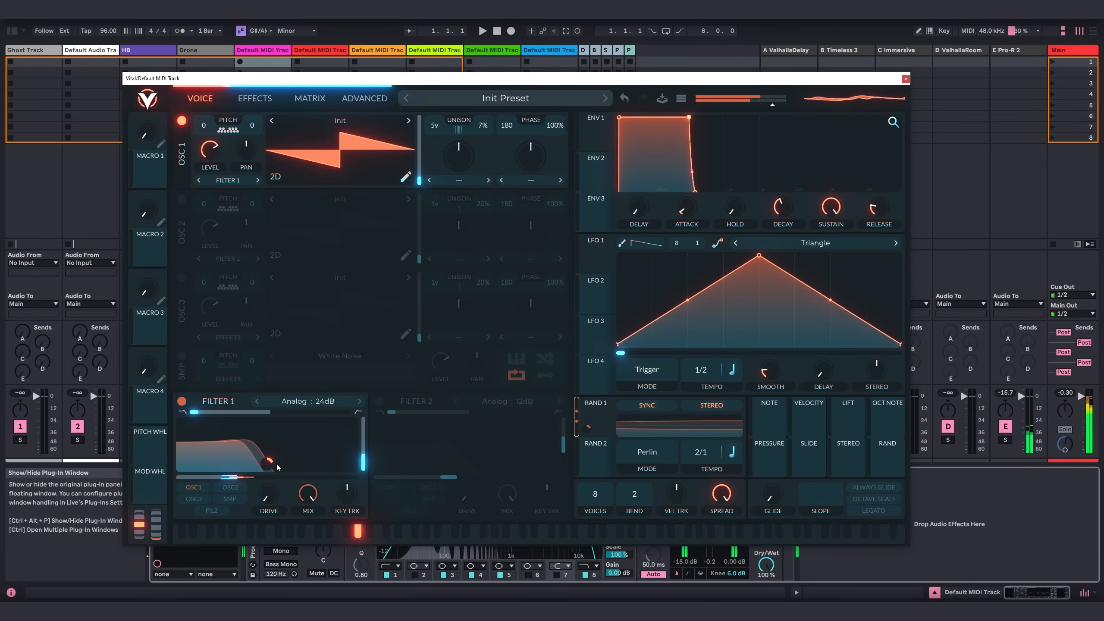
left_click(357, 97)
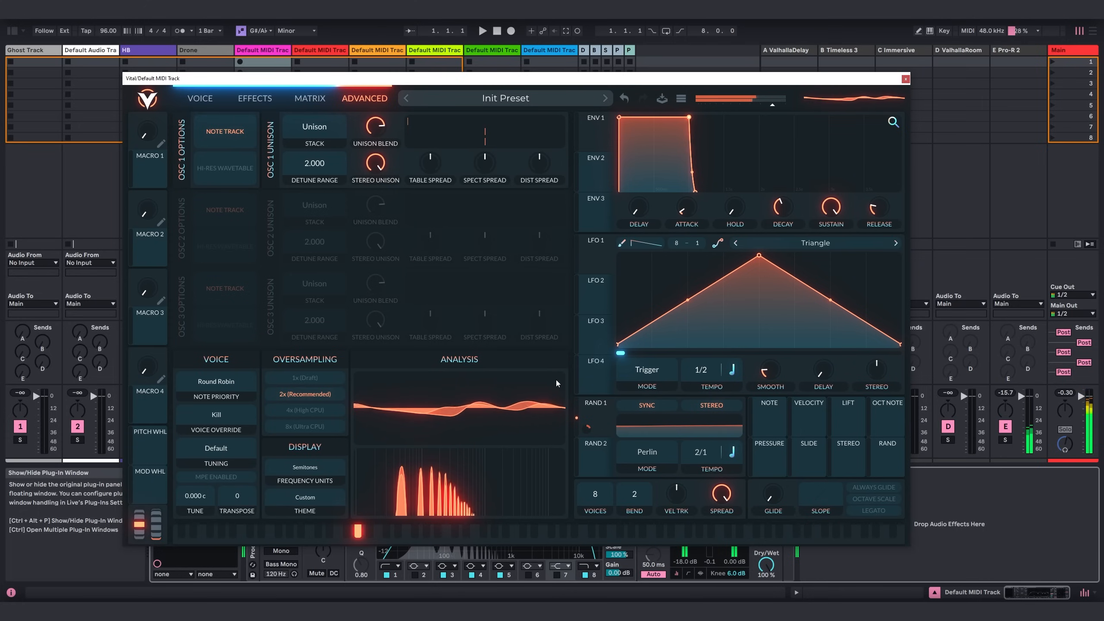
left_click(205, 102)
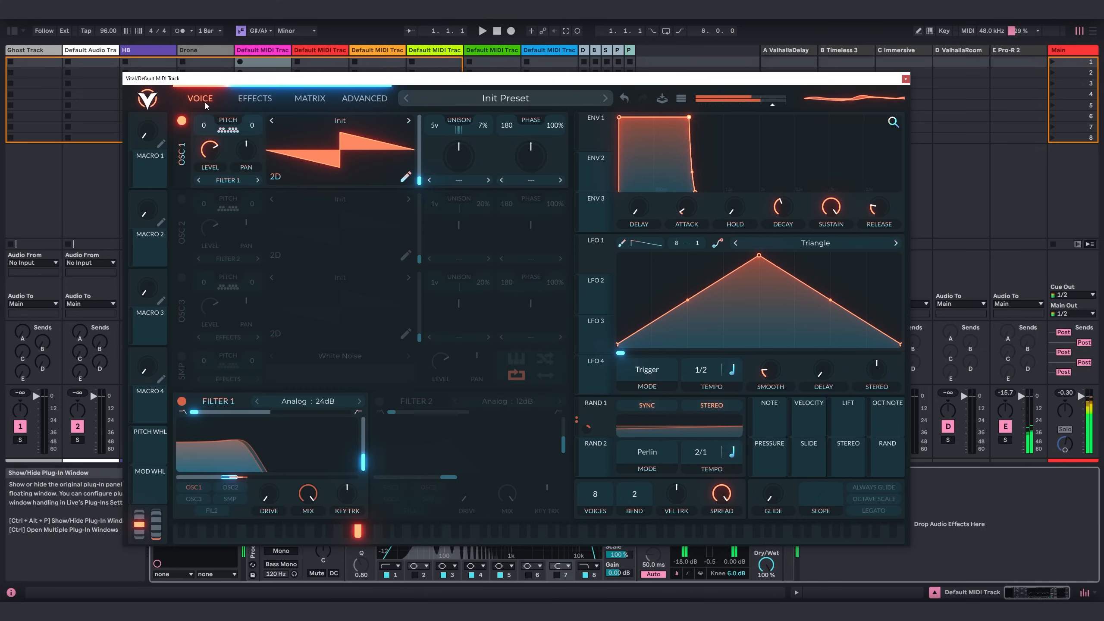
Enable oscillator 2 in Vital and load the factory Basic Shapes wavetable into it.
left_click(182, 200)
left_click(326, 201)
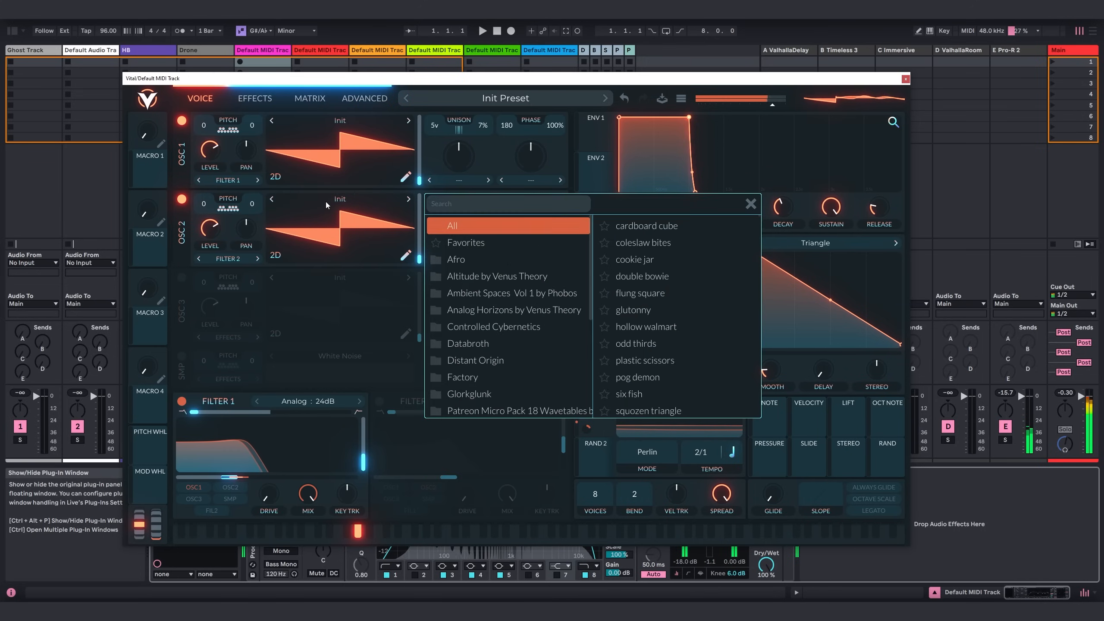
left_click(478, 377)
left_click(648, 226)
left_click(751, 204)
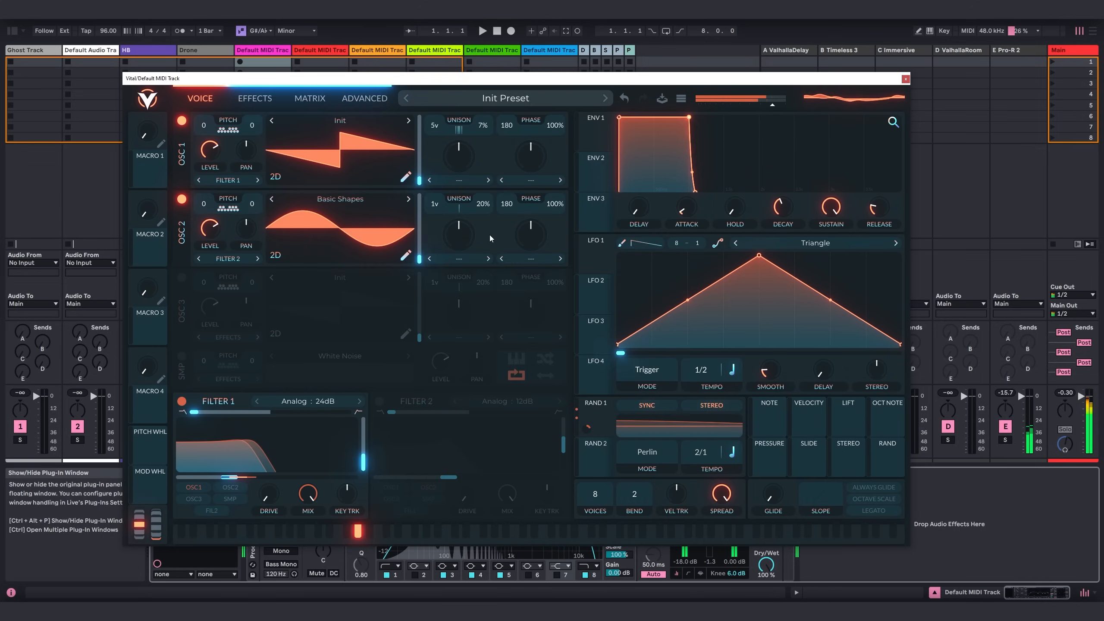
Route oscillator 2 to Direct Out and lower its level.
left_click(223, 260)
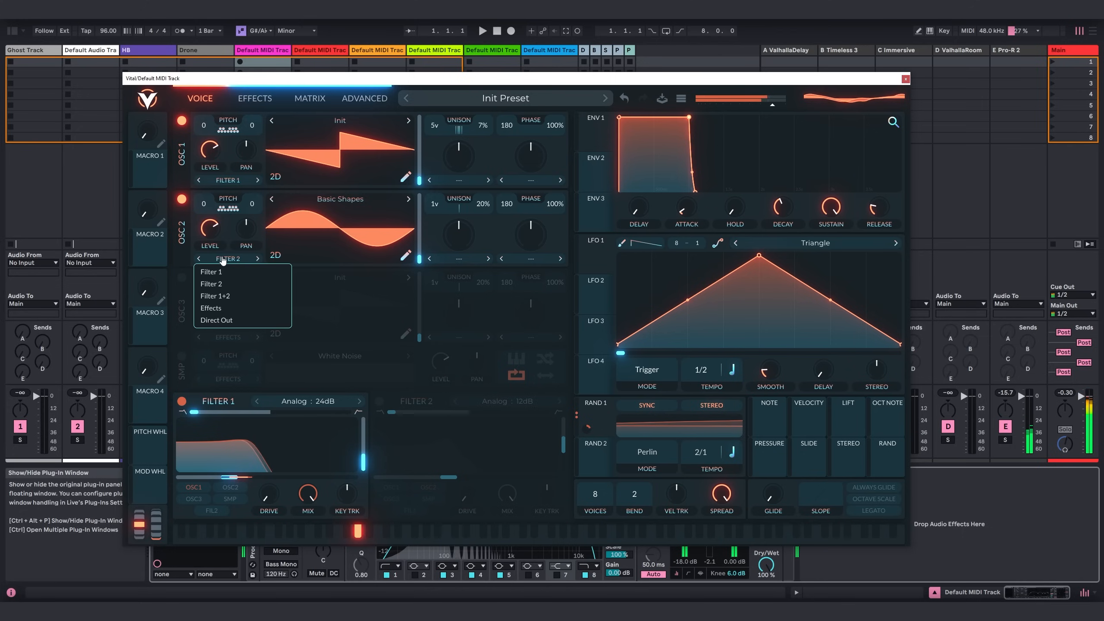
left_click(228, 316)
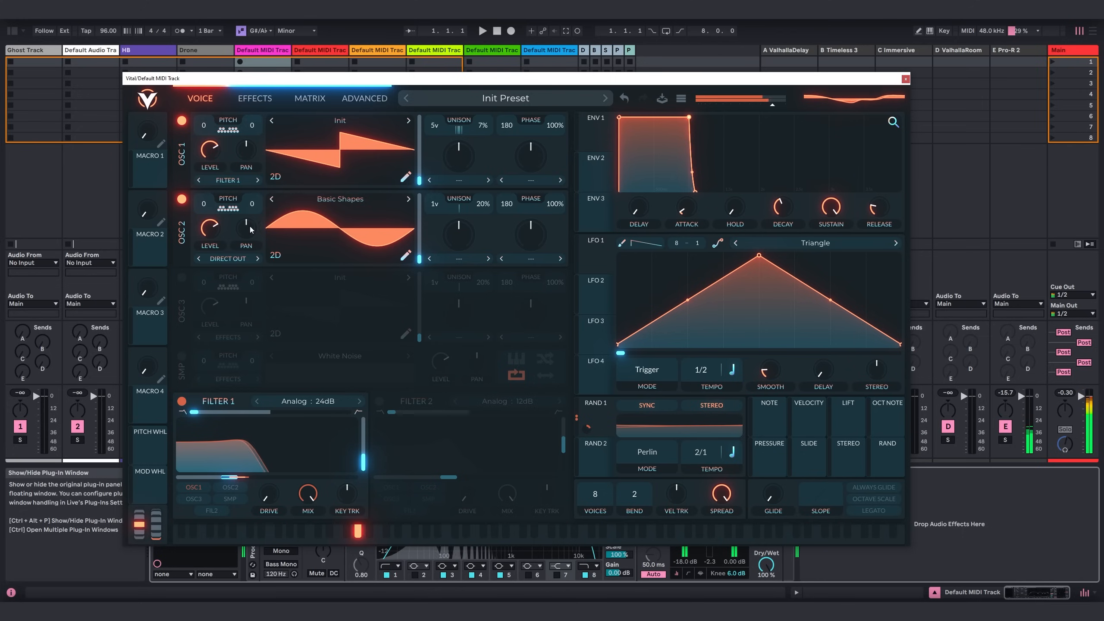
left_click_drag(213, 230, 218, 250)
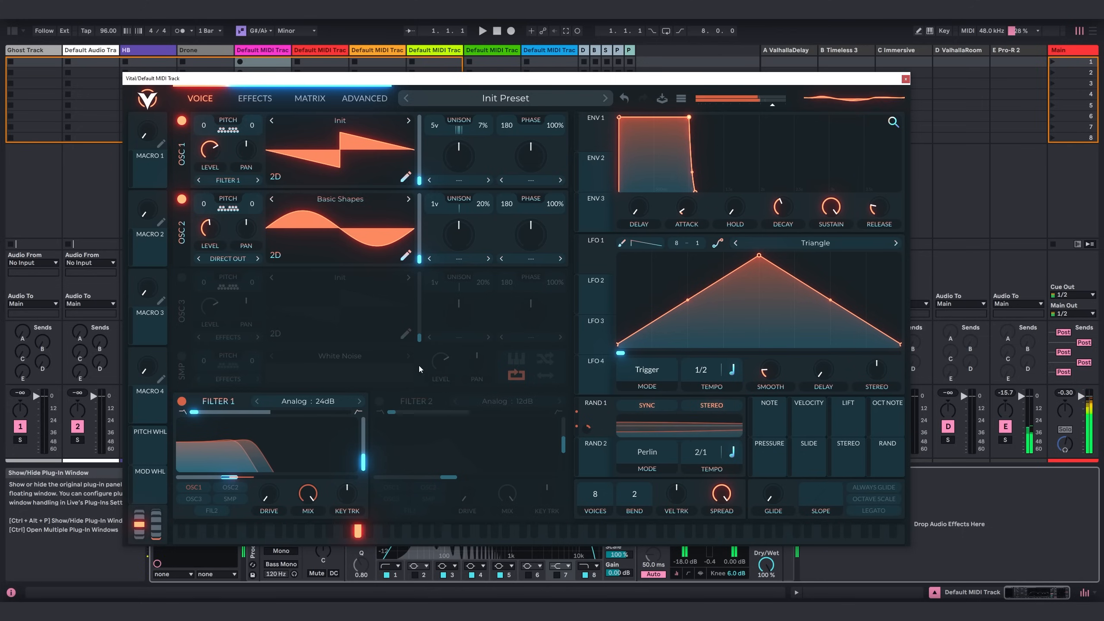
Enable Vital's Multiband compressor and reduce its low and high gain, mix and attack.
left_click(257, 100)
left_click(182, 166)
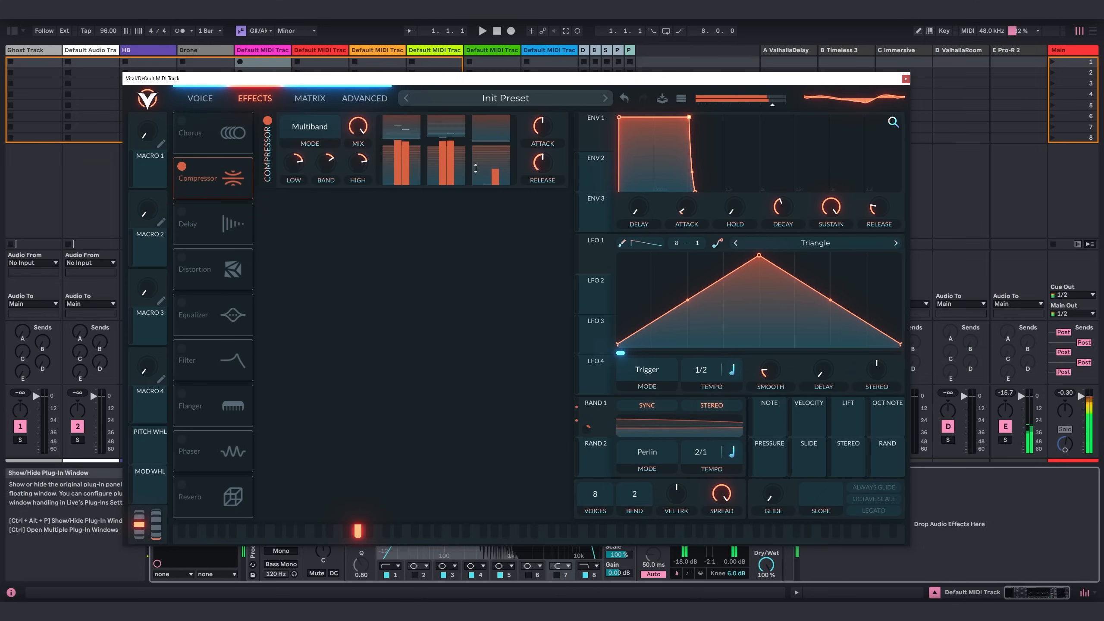
left_click_drag(298, 168, 297, 179)
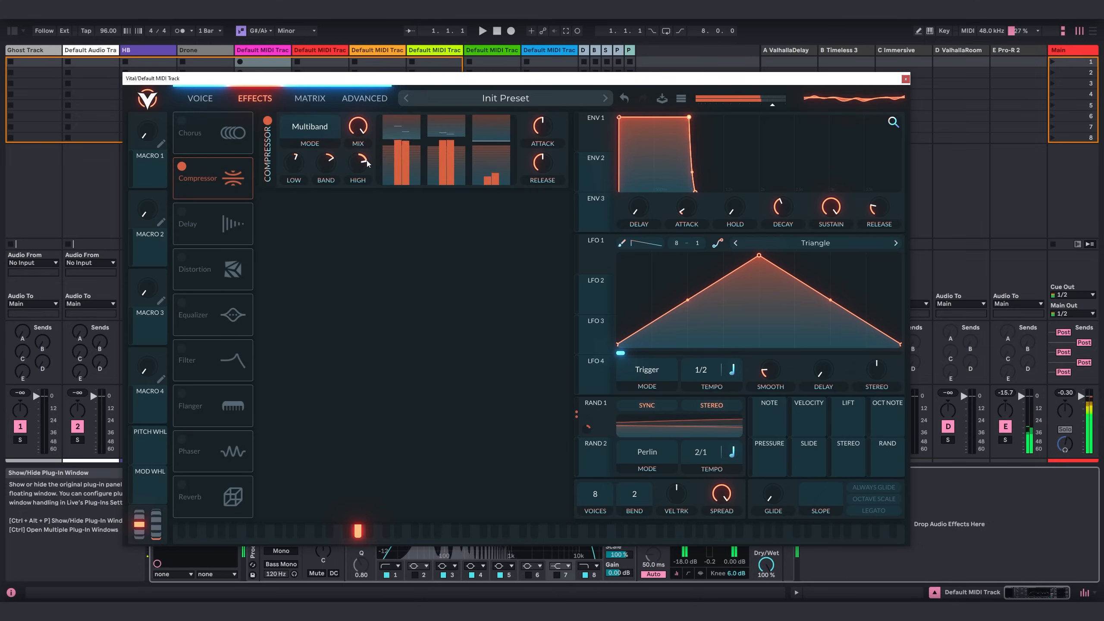
left_click_drag(362, 163, 362, 169)
left_click_drag(364, 125, 363, 136)
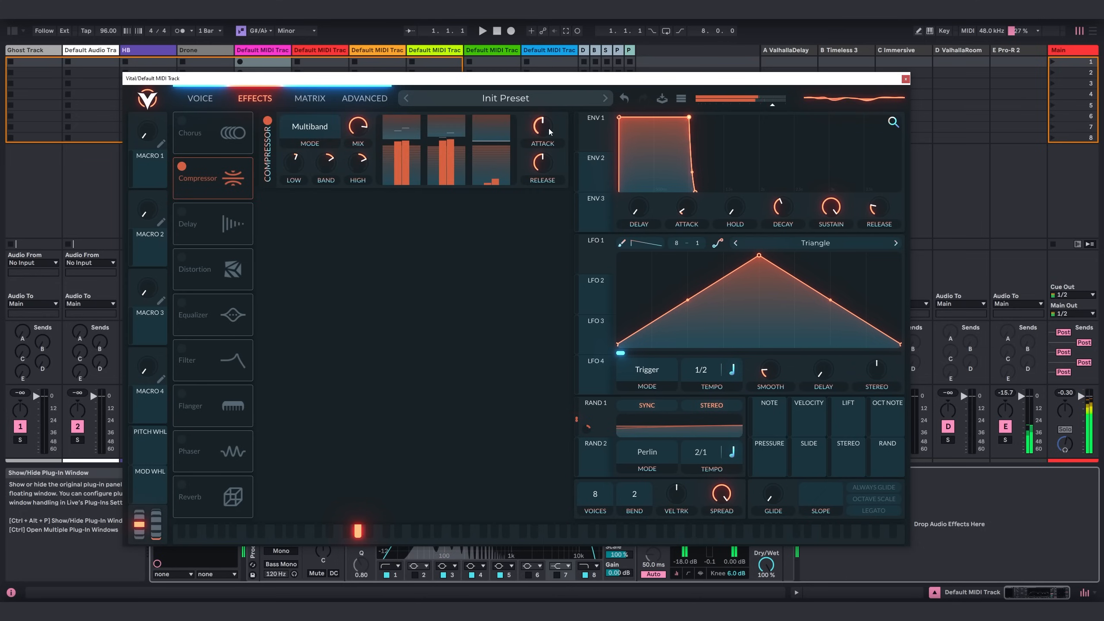
left_click_drag(548, 129, 548, 157)
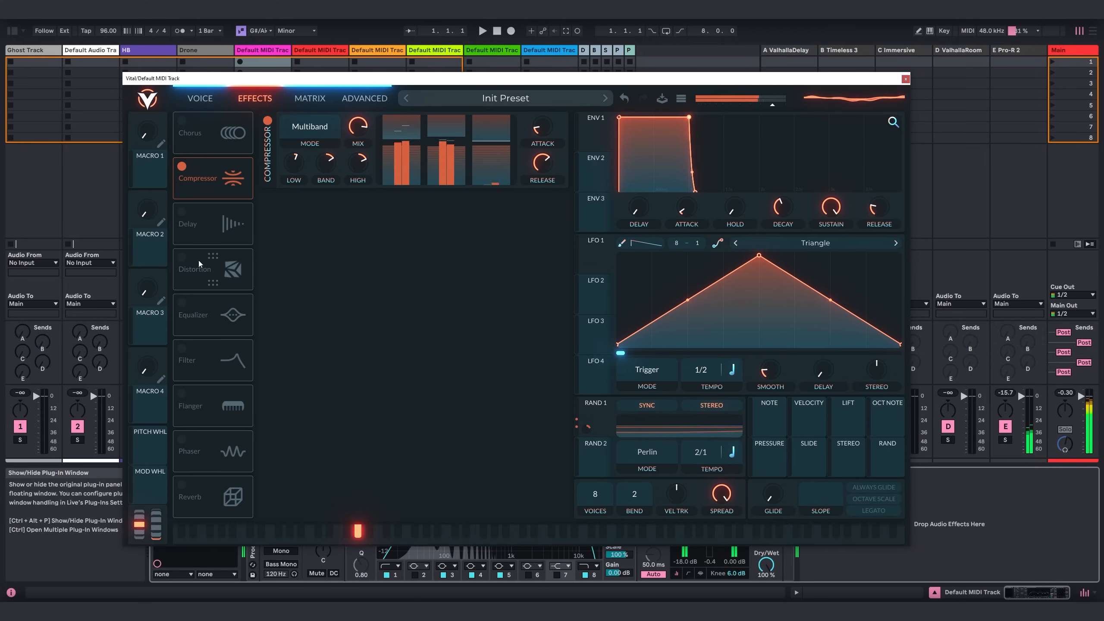
Enable Vital's distortion effect and set its type to Sine Fold.
left_click(181, 257)
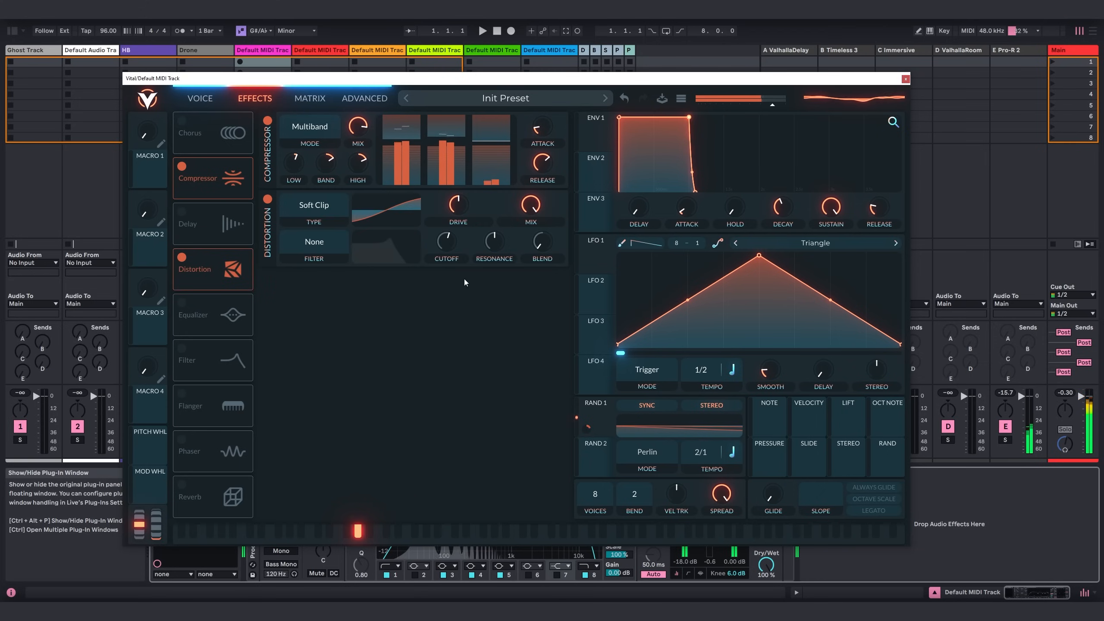
left_click(315, 206)
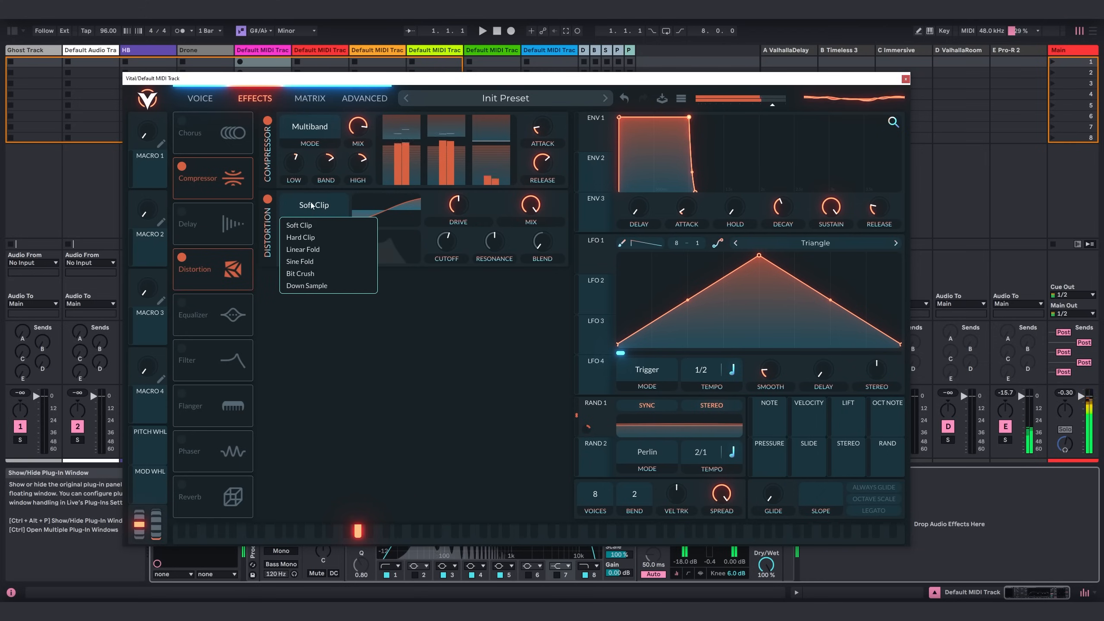
left_click(312, 261)
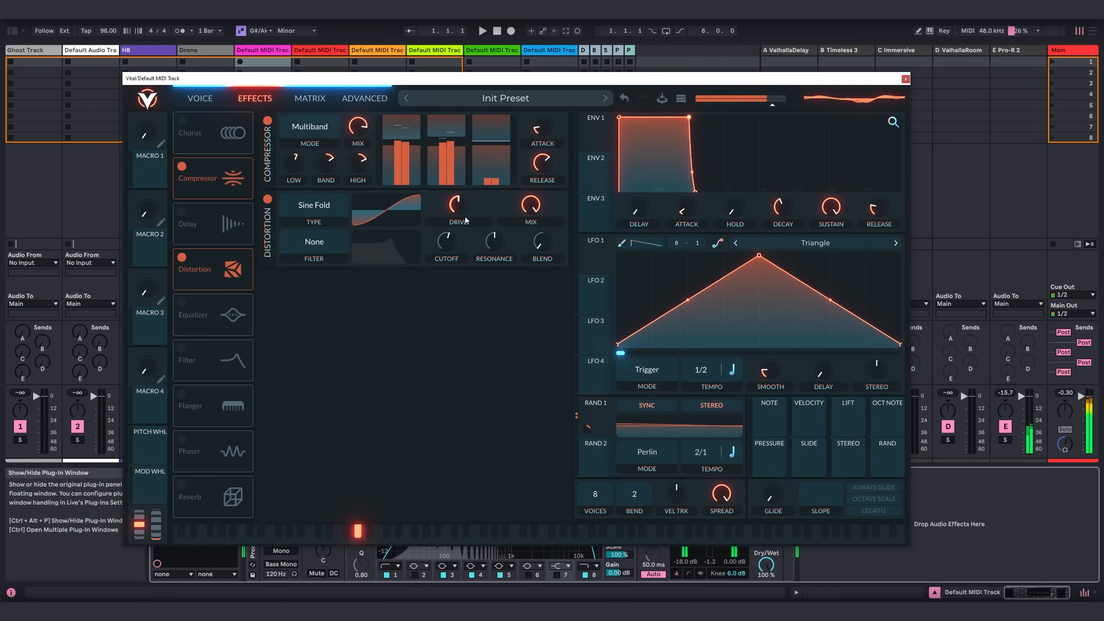
Assign Random 1 to the distortion's drive, adjust that modulation and reduce the distortion mix.
left_click_drag(597, 429, 458, 208)
left_click_drag(531, 206, 528, 226)
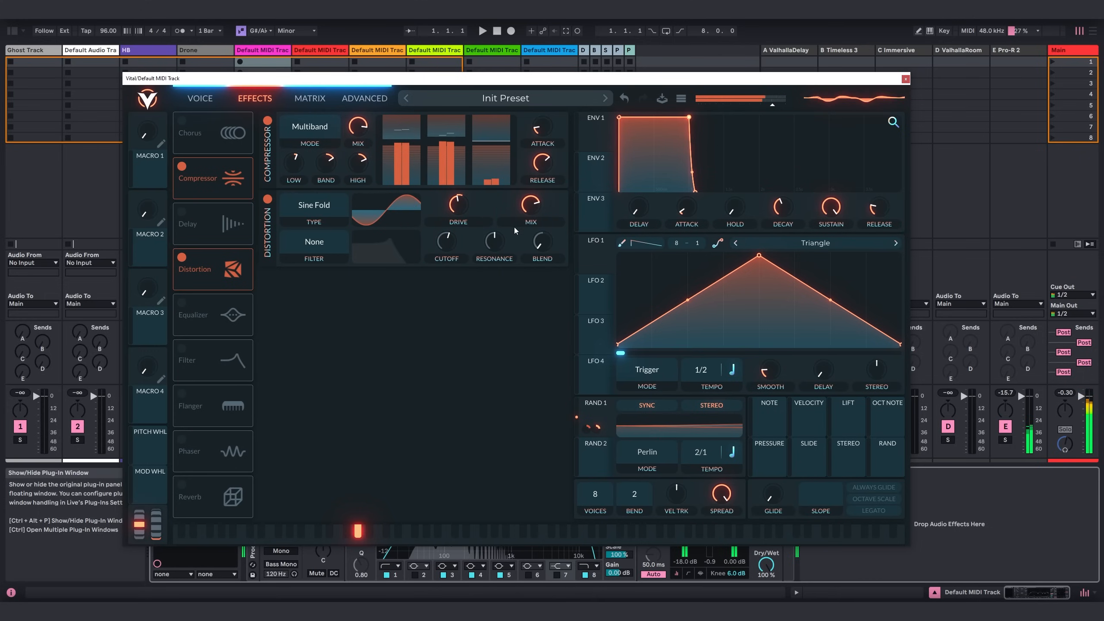
right_click(461, 225)
left_click(478, 264)
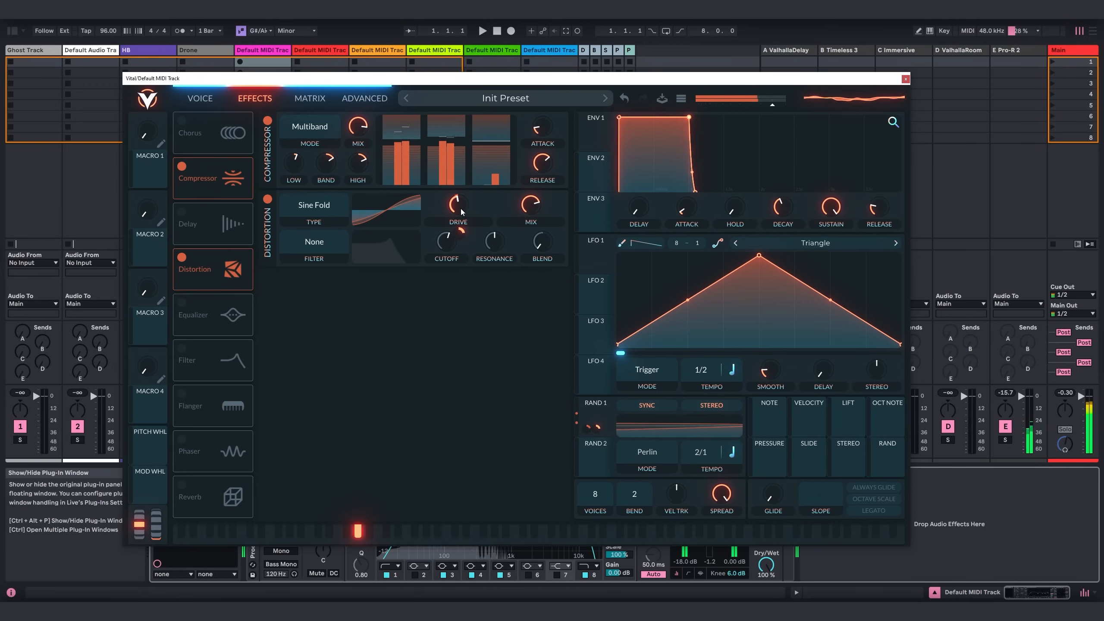
mouse_move(462, 212)
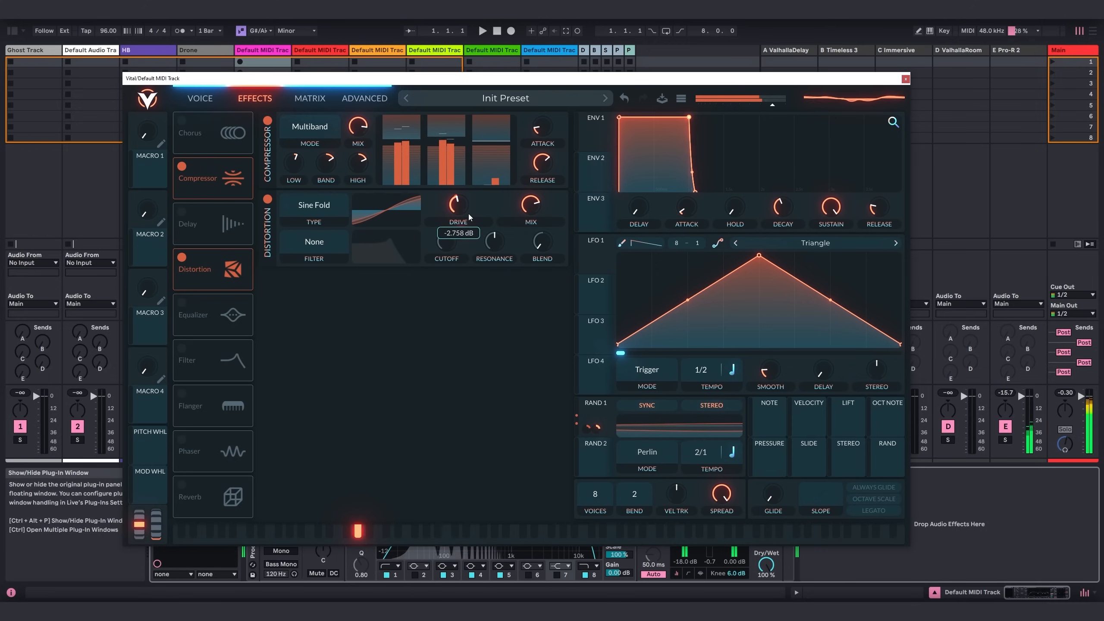
mouse_move(459, 238)
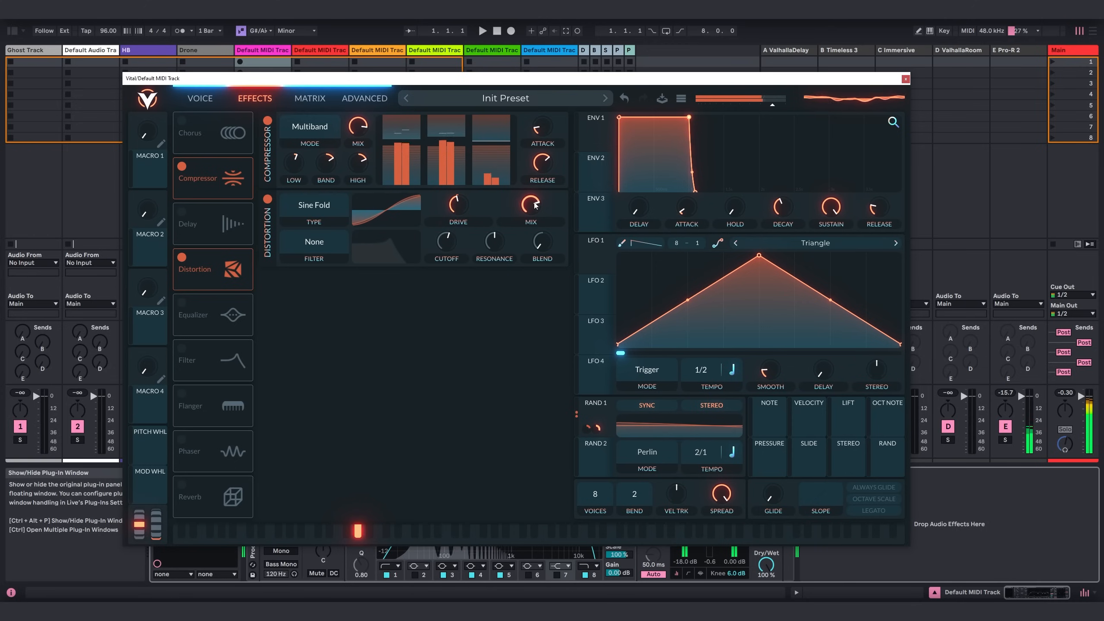
Enable Vital's reverb, pull its low shelf gain fully down, and increase the size and time.
left_click(364, 98)
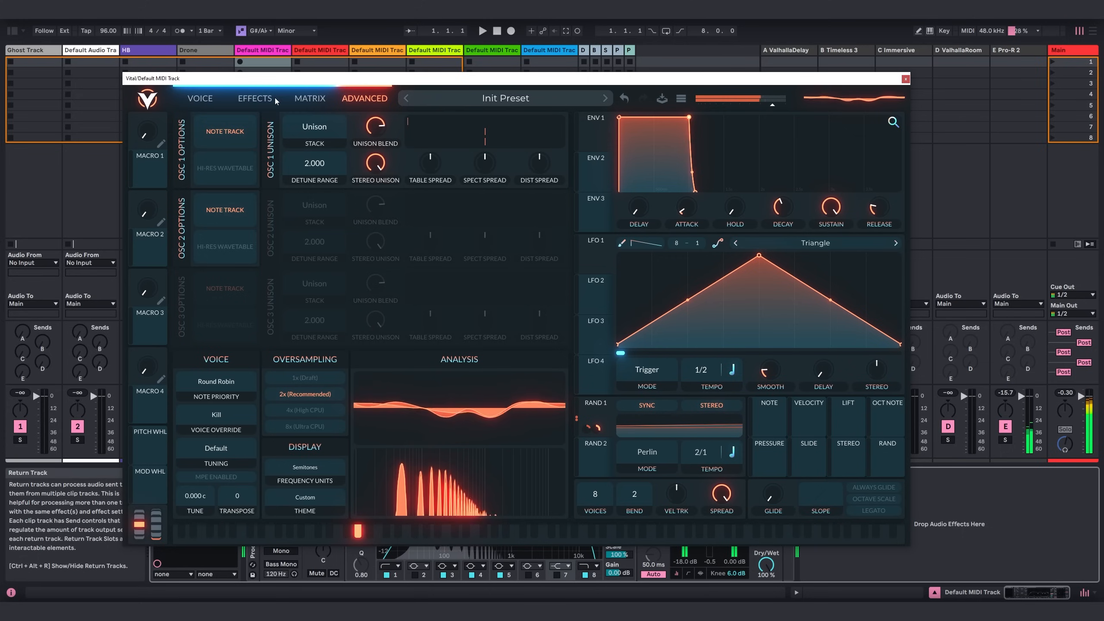
left_click(255, 98)
left_click(181, 484)
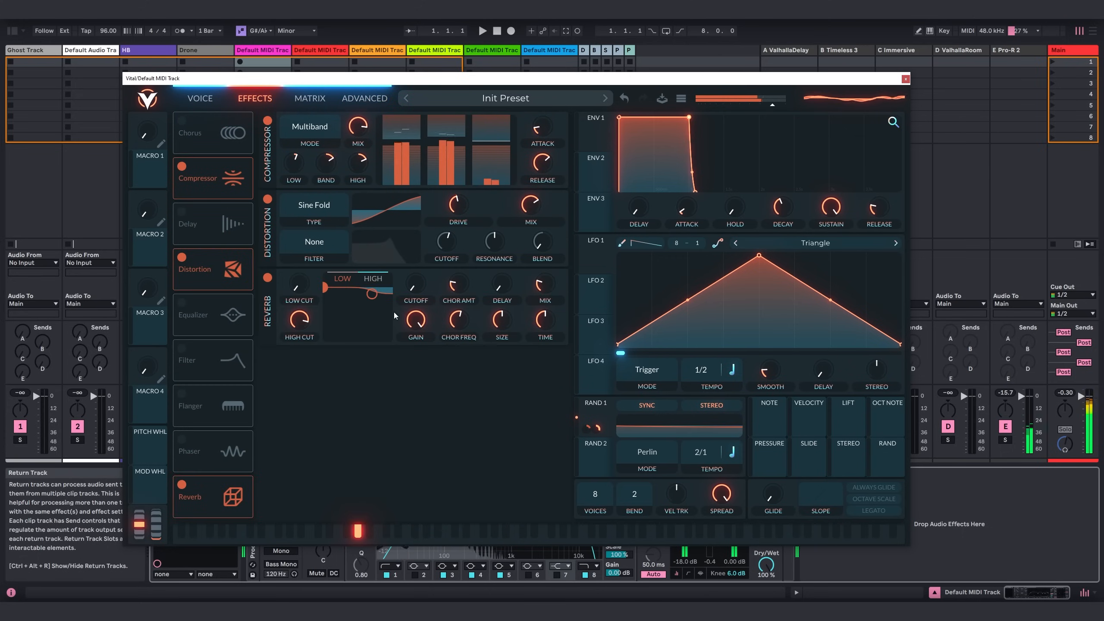
left_click_drag(326, 288, 324, 337)
left_click_drag(501, 318, 546, 297)
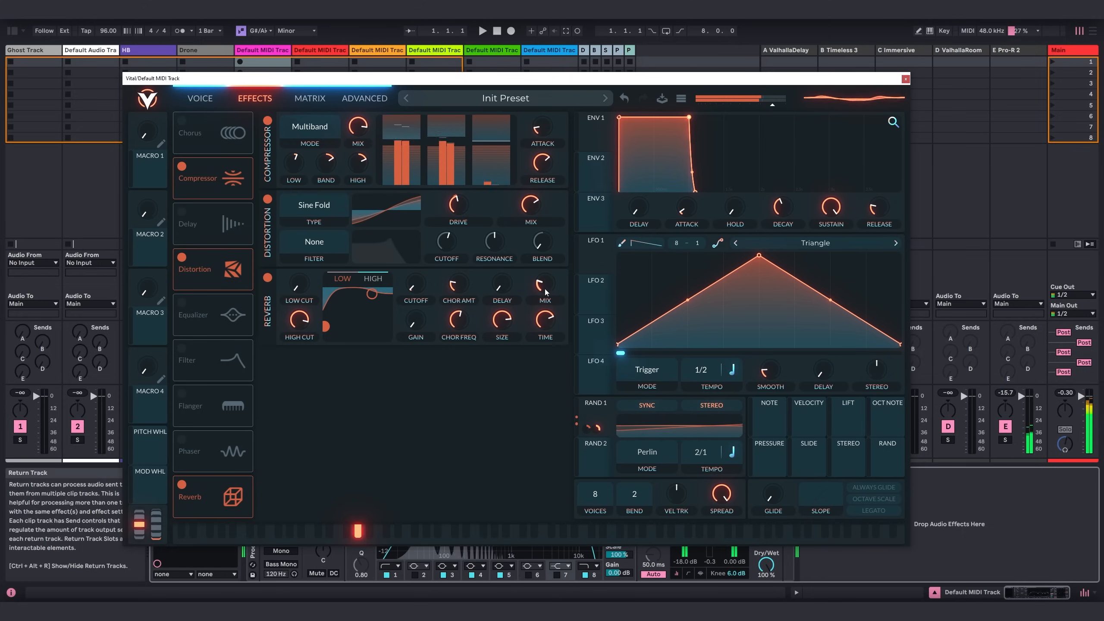
mouse_move(544, 289)
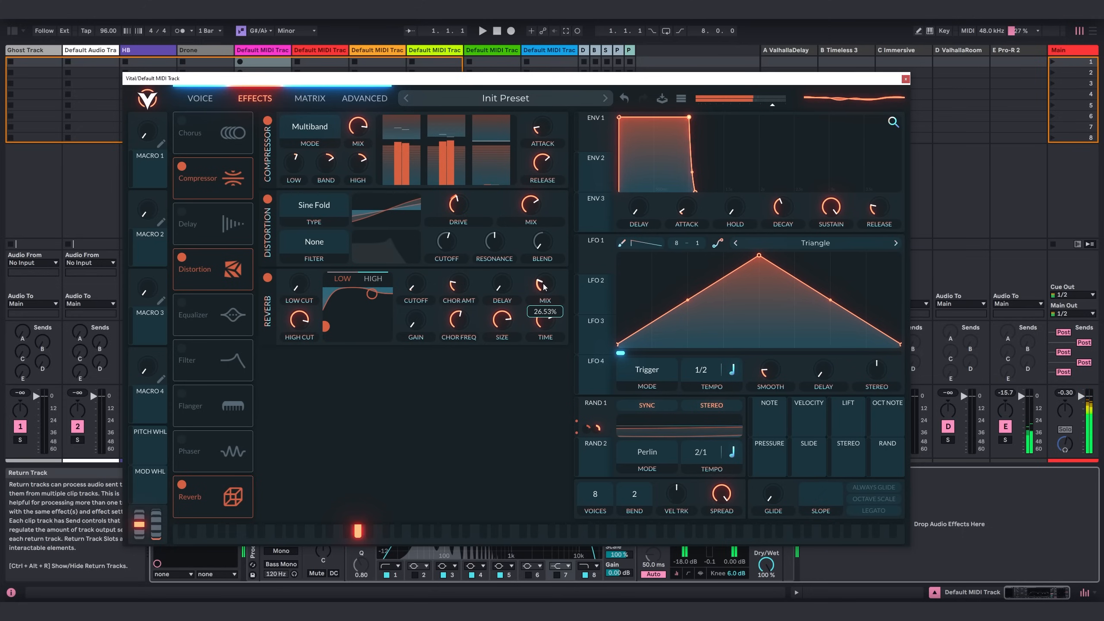
Increase Random 1's modulation of Filter 1's cutoff to about 26.43 and close the Vital window.
left_click(200, 98)
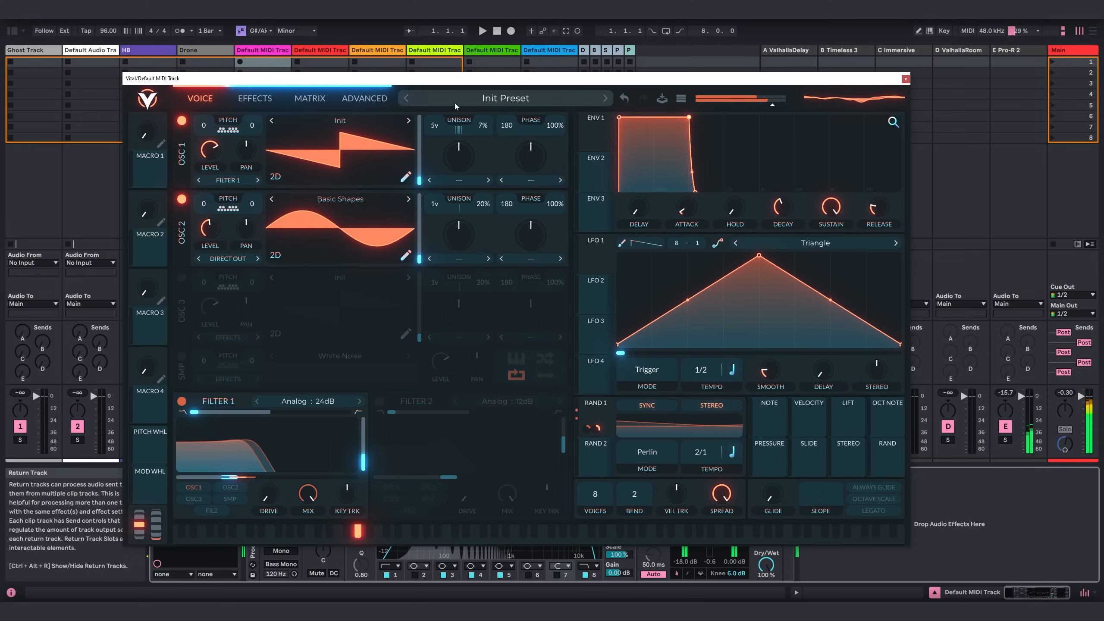
left_click(255, 98)
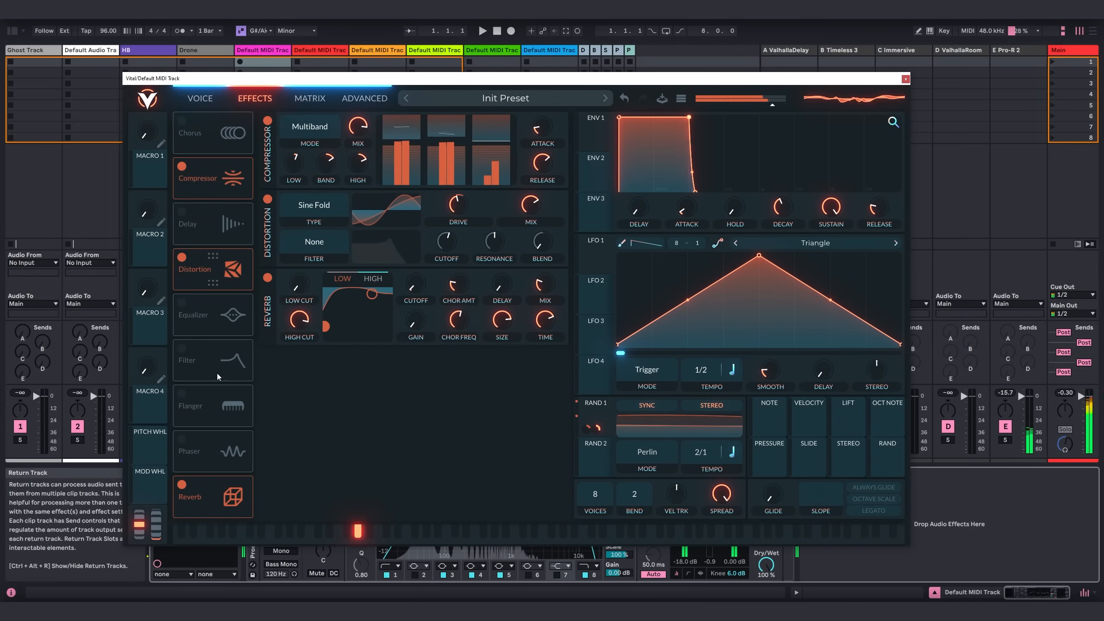
left_click(199, 98)
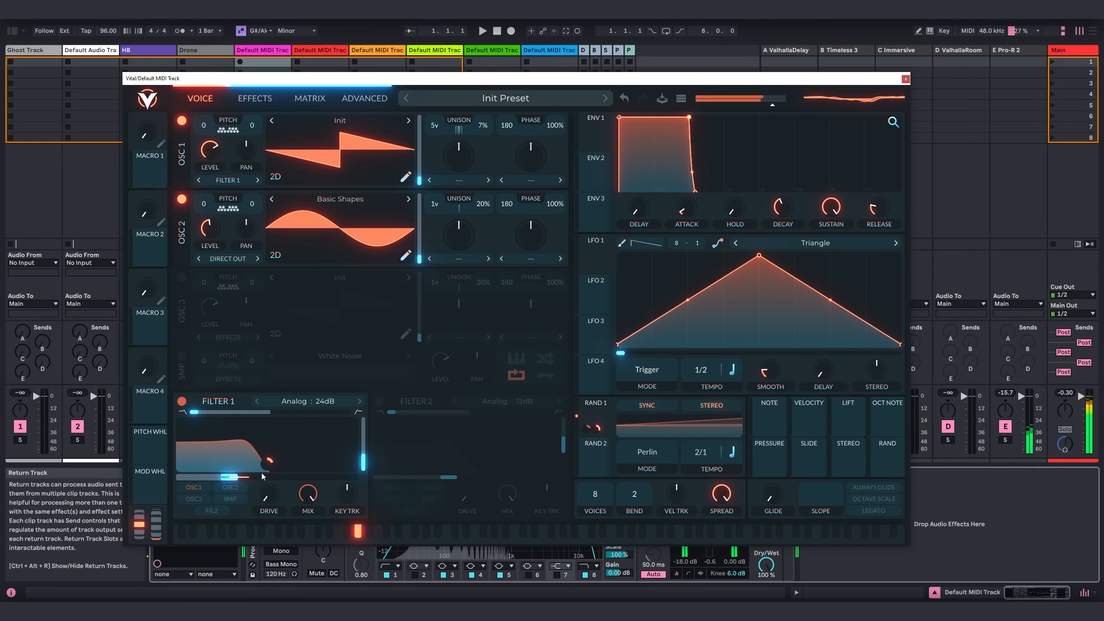
mouse_move(266, 466)
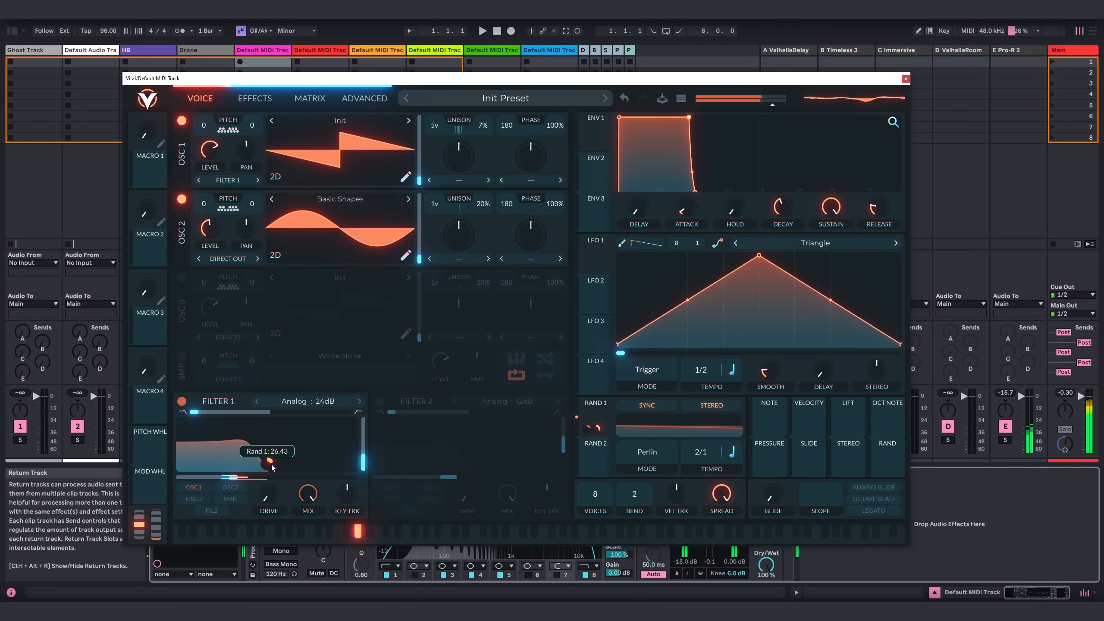
left_click(905, 79)
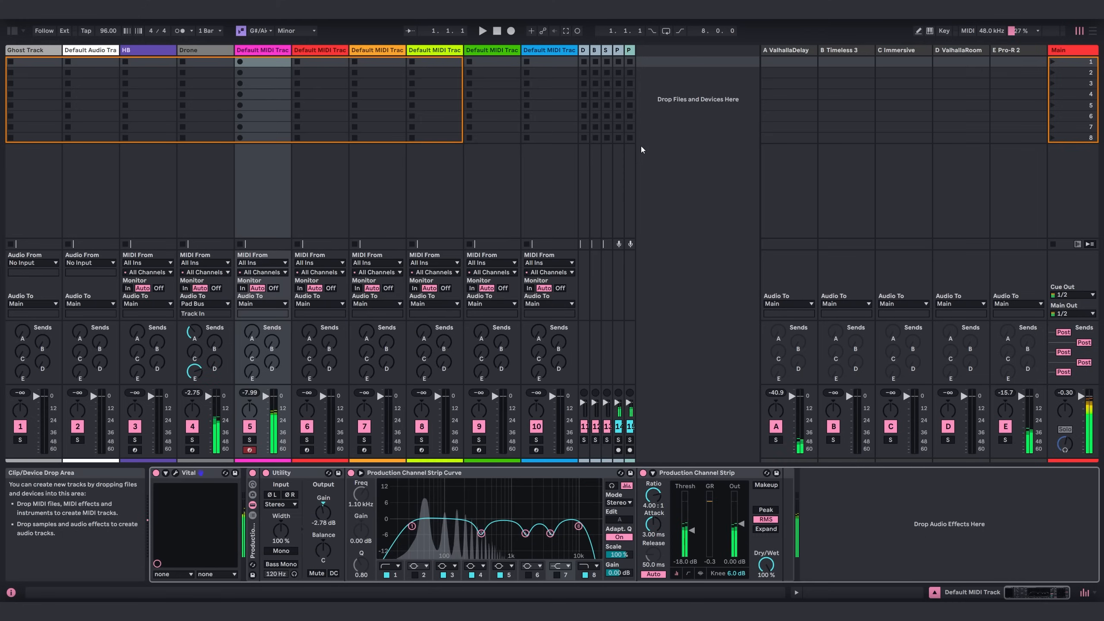
Create an empty MIDI clip in track 5's first slot, set its loop length to 16 bars and enlarge the note editor.
double_click(271, 64)
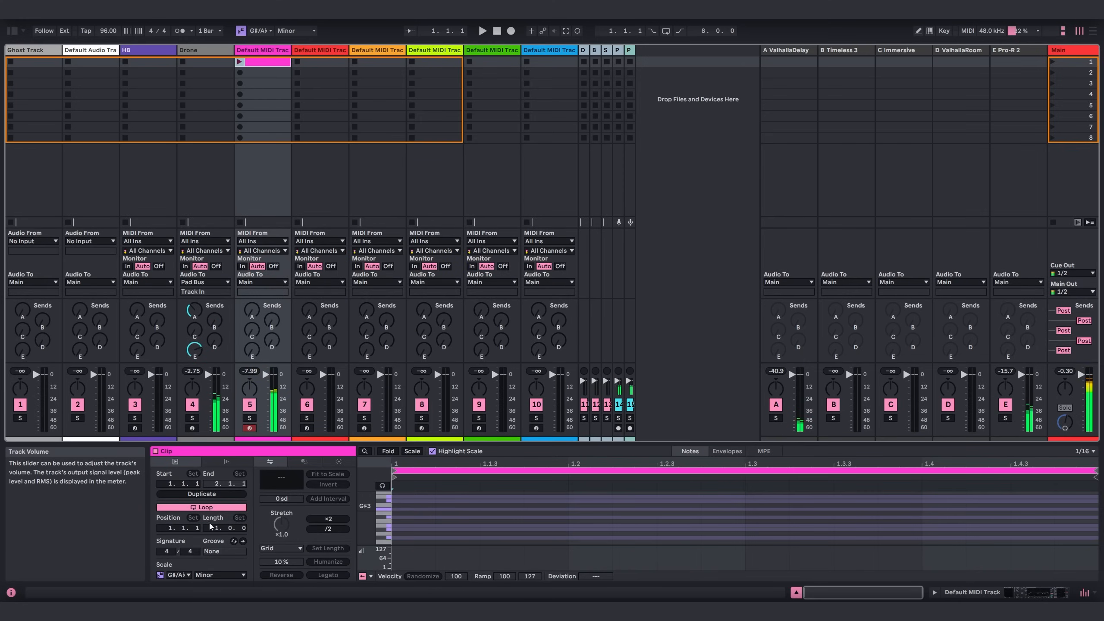
left_click_drag(216, 527, 216, 504)
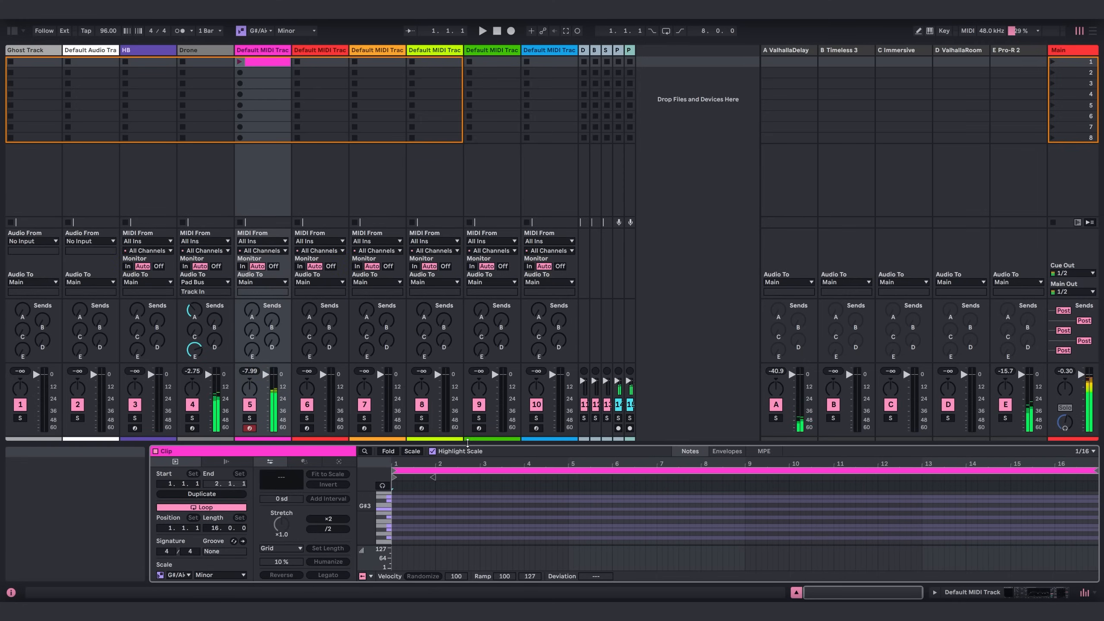
left_click_drag(452, 443, 456, 244)
Draw a G#0 note across all 16 bars of the clip, using Draw Mode with an 8-bar grid.
scroll(470, 393, "down", 2)
right_click(434, 412)
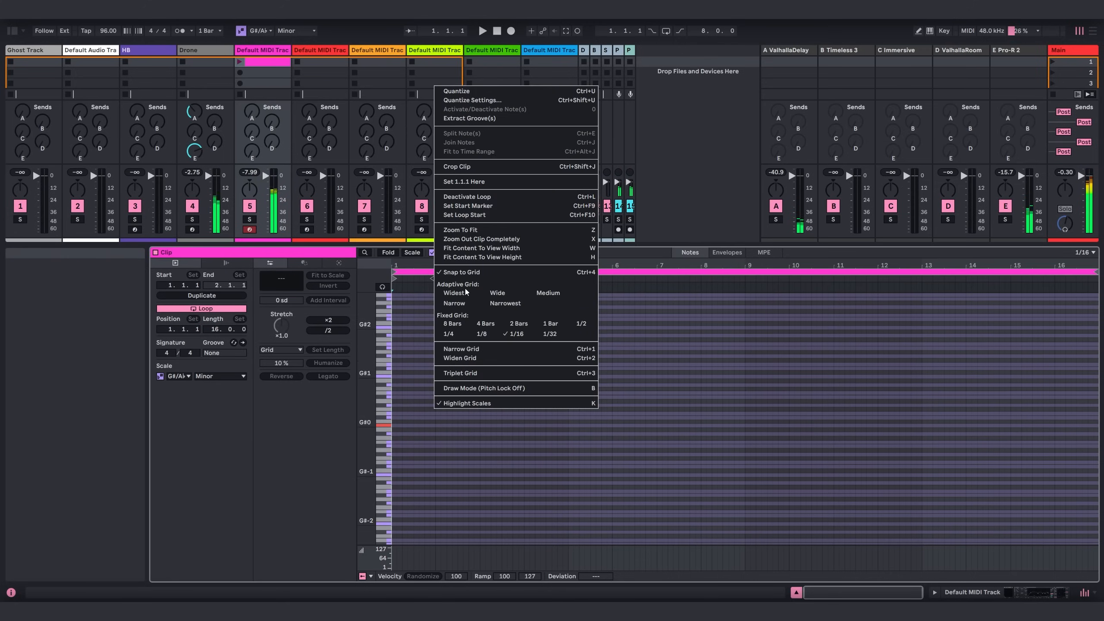
left_click(450, 325)
right_click(454, 444)
left_click(515, 420)
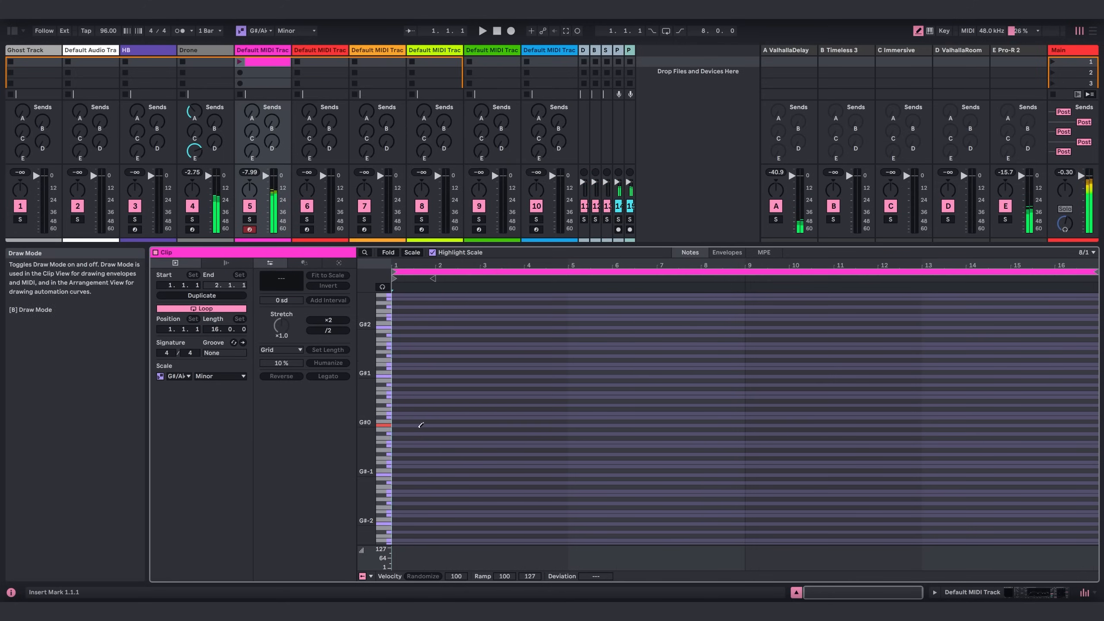
left_click(404, 424)
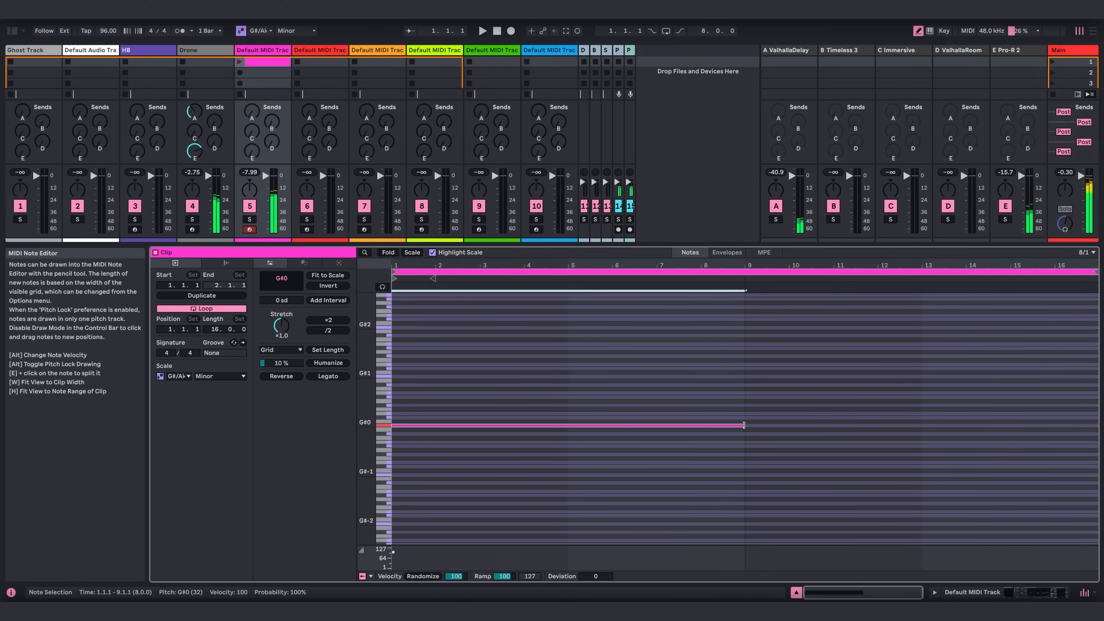
left_click_drag(744, 425, 1074, 434)
Launch track 5's clip, shrink the clip view and route the track's output to Bass Bus.
left_click(238, 61)
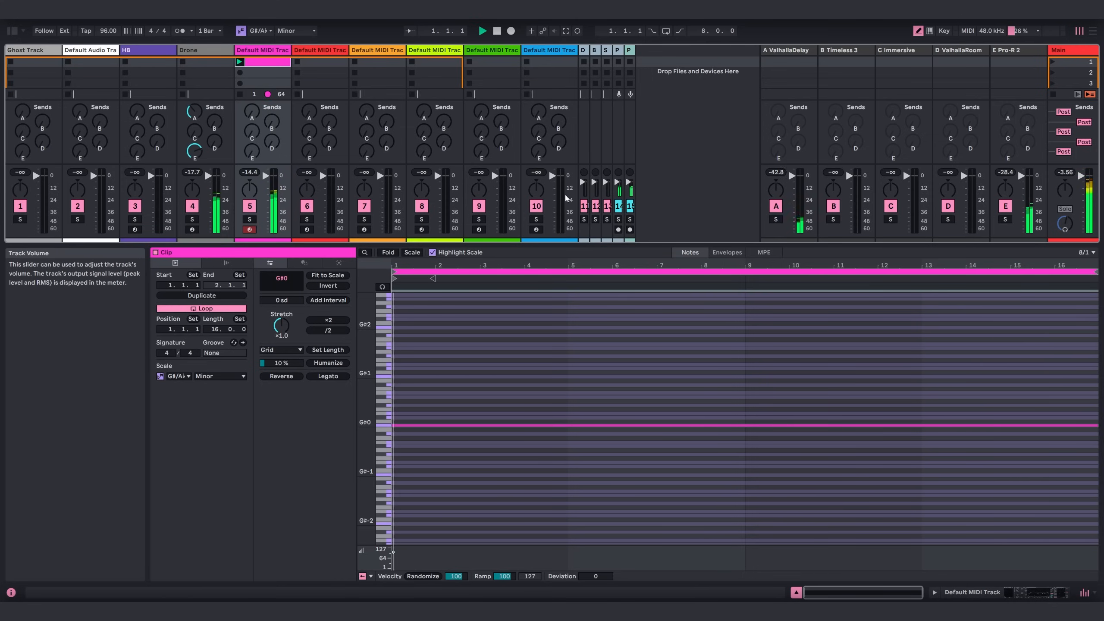
left_click_drag(524, 245, 525, 476)
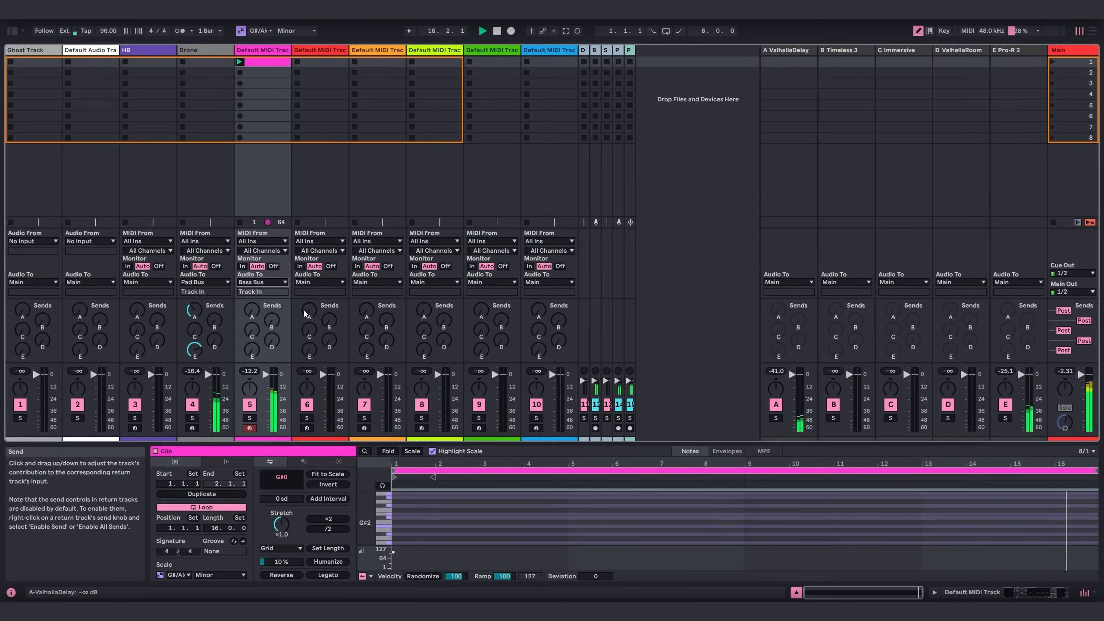
Select MIDI track 6 and open the Japan Samples folder in the browser.
left_click(282, 75)
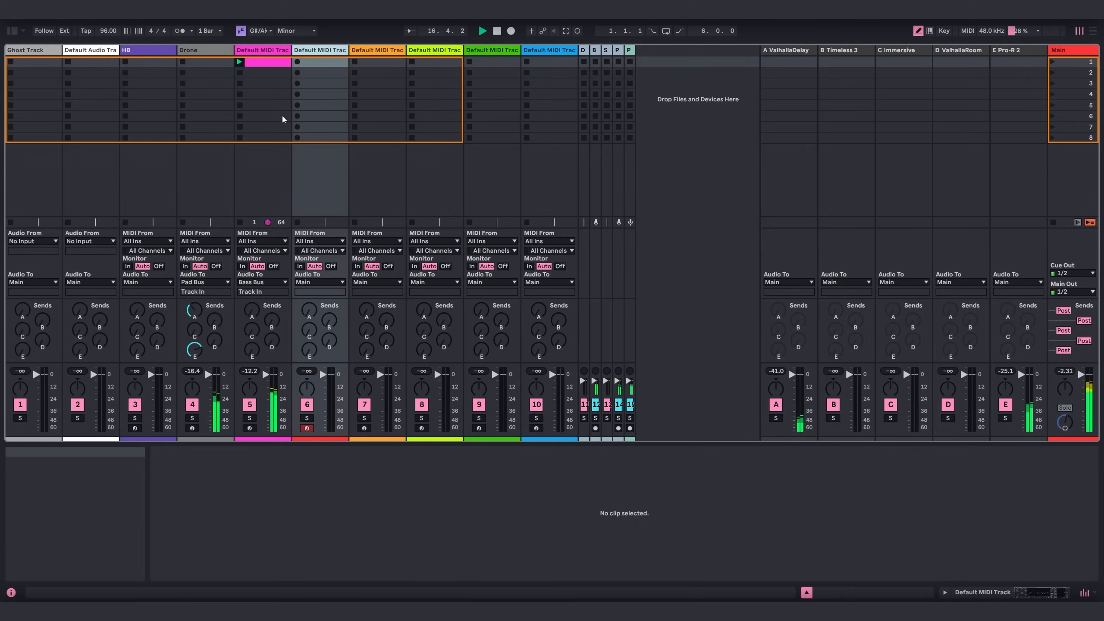
left_click(12, 31)
scroll(65, 305, "down", 2)
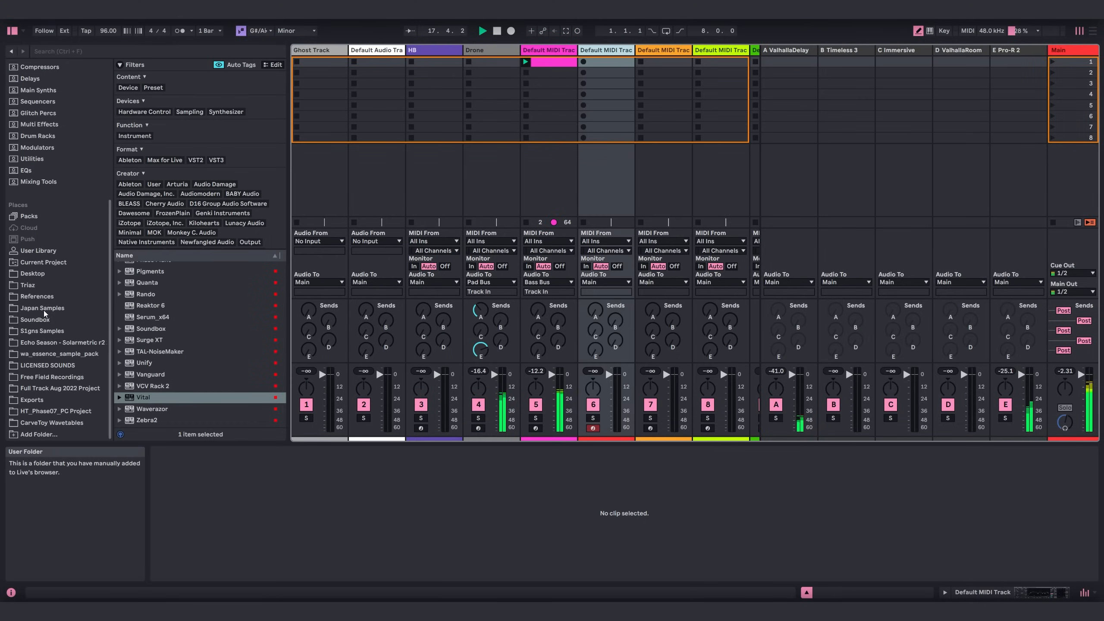
left_click(44, 310)
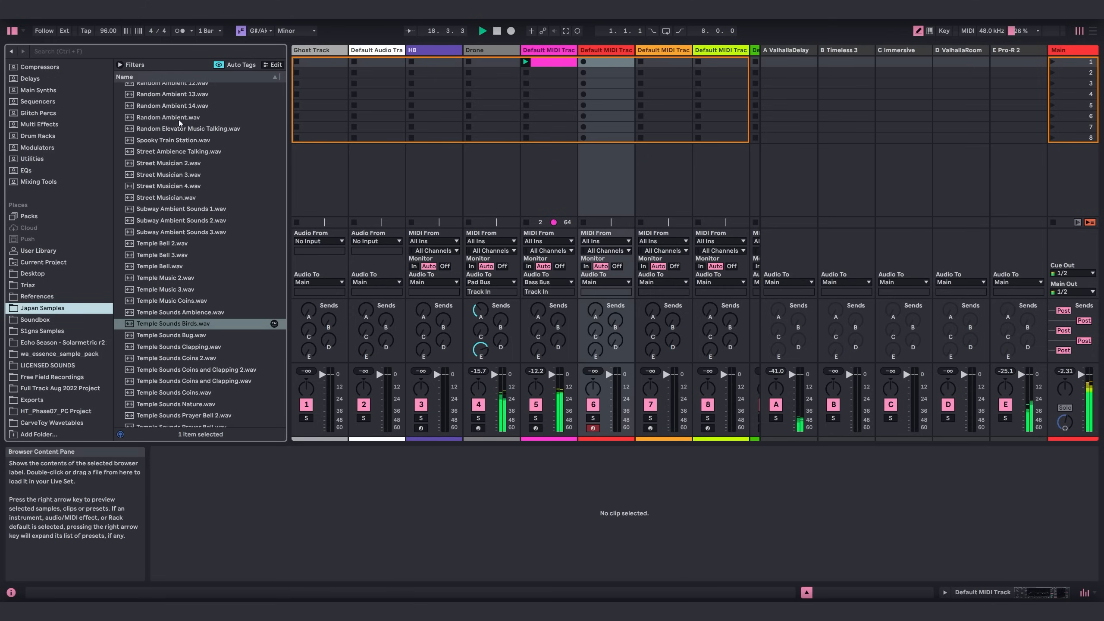
Load Temple Sounds Birds.wav from Japan Samples as the instrument on MIDI track 6, then hide the browser.
scroll(194, 190, "down", 3)
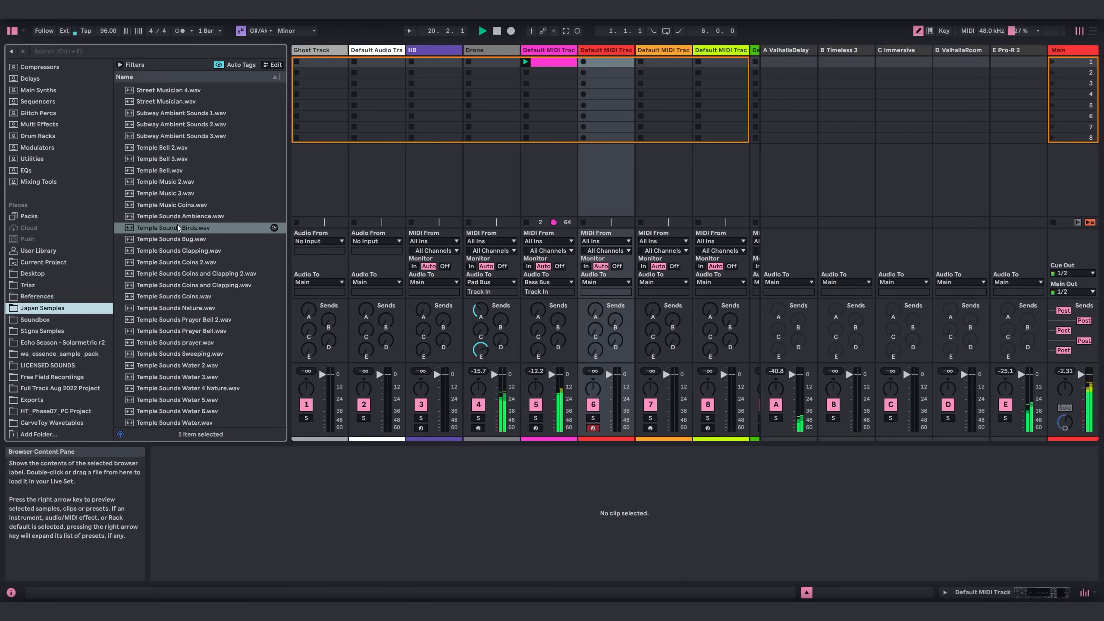
left_click(598, 51)
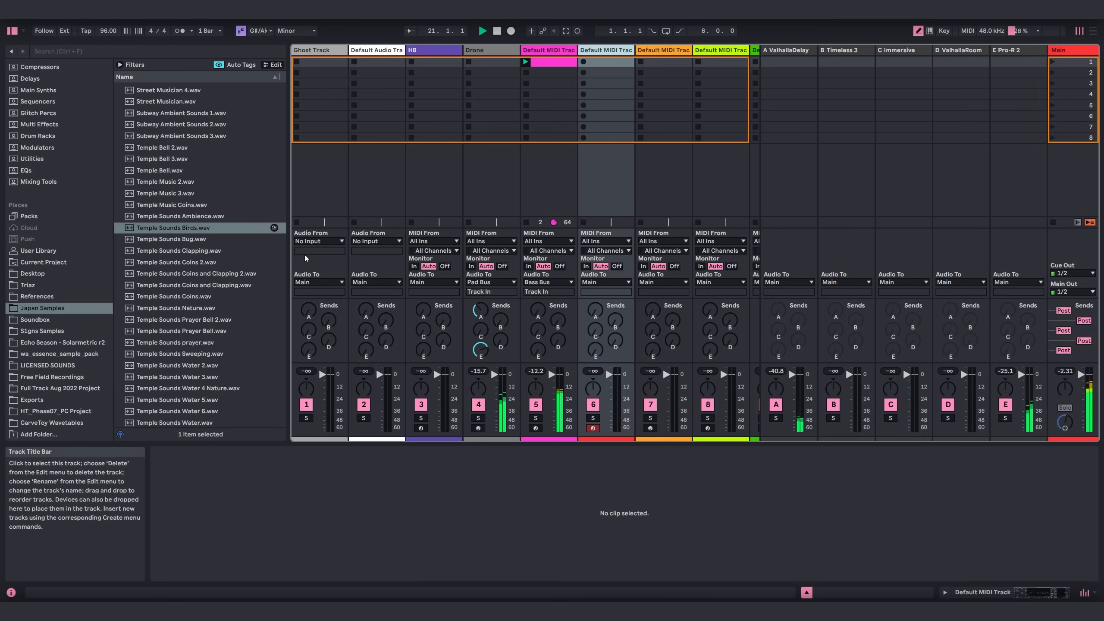
key("shift+Tab")
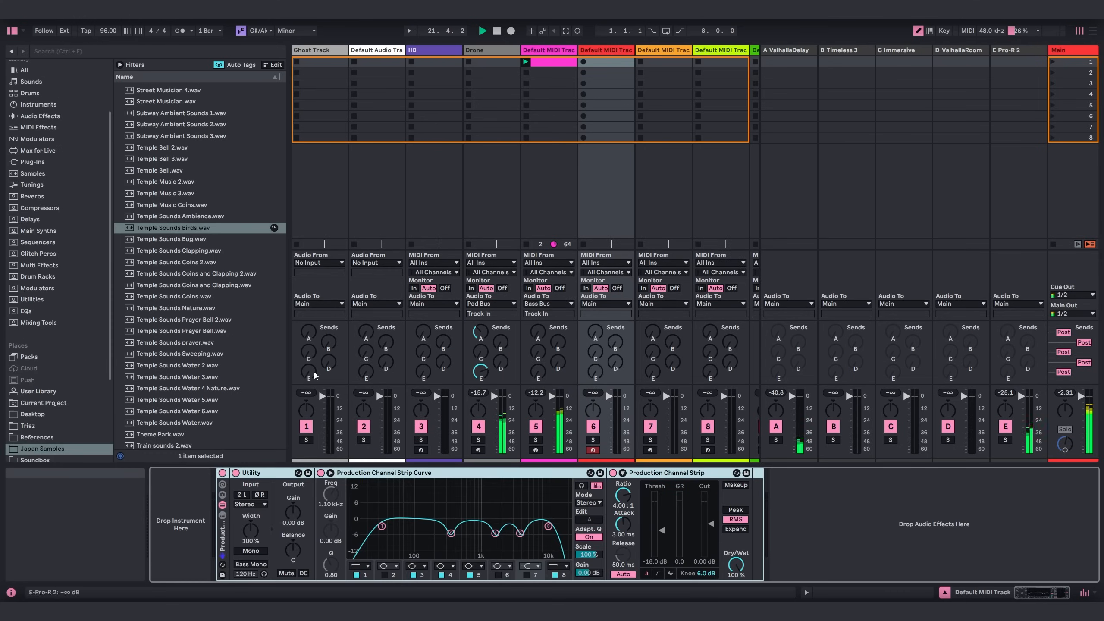
scroll(78, 283, "up", 4)
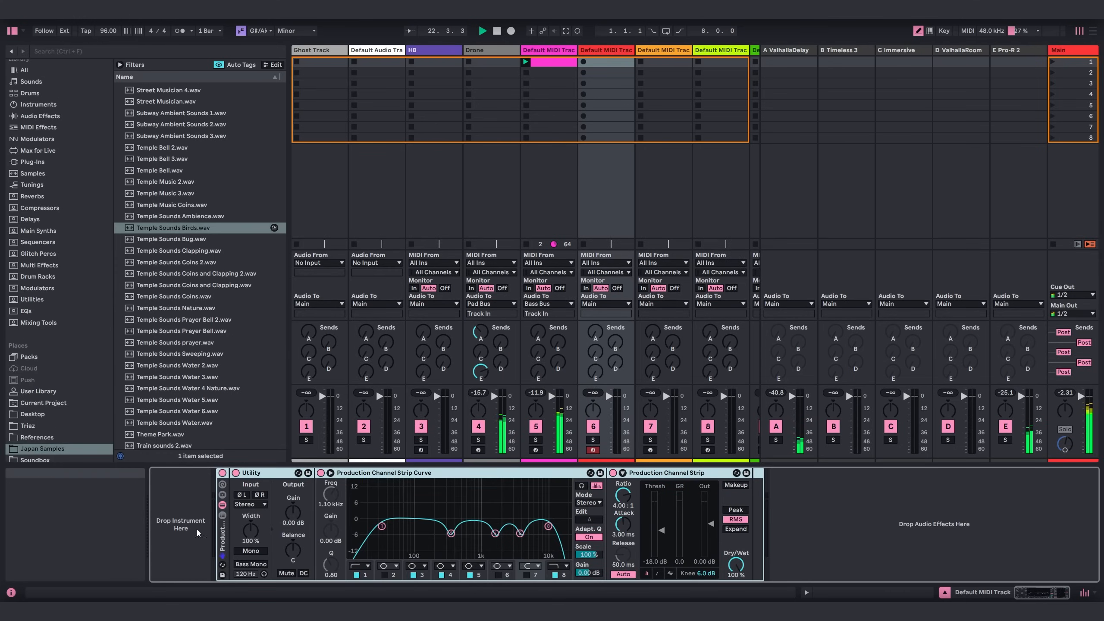
left_click_drag(172, 228, 174, 514)
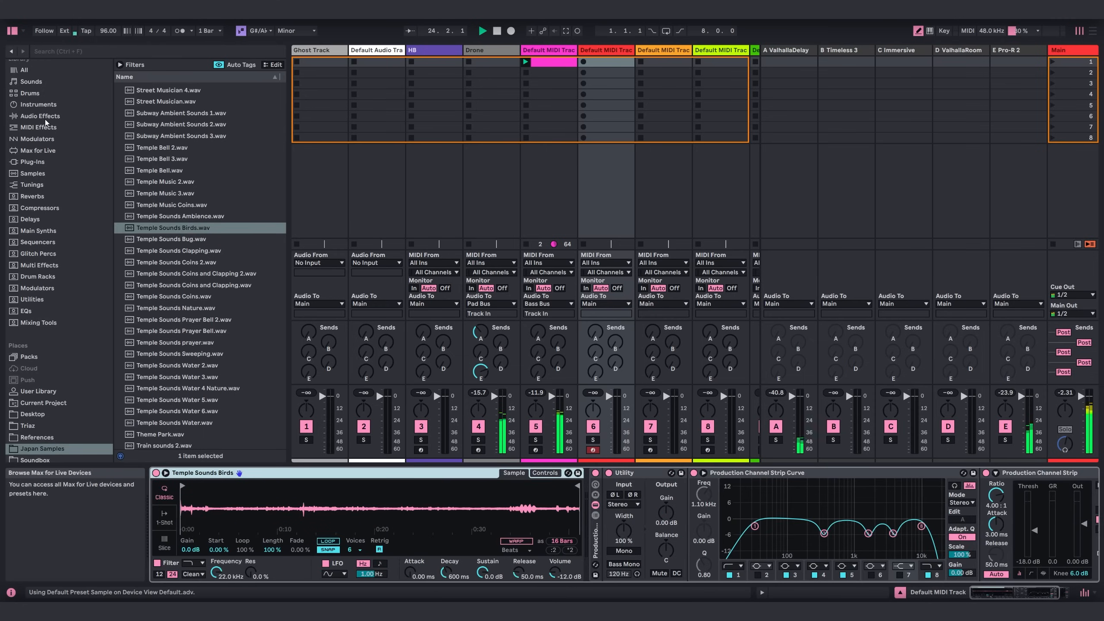
left_click(12, 31)
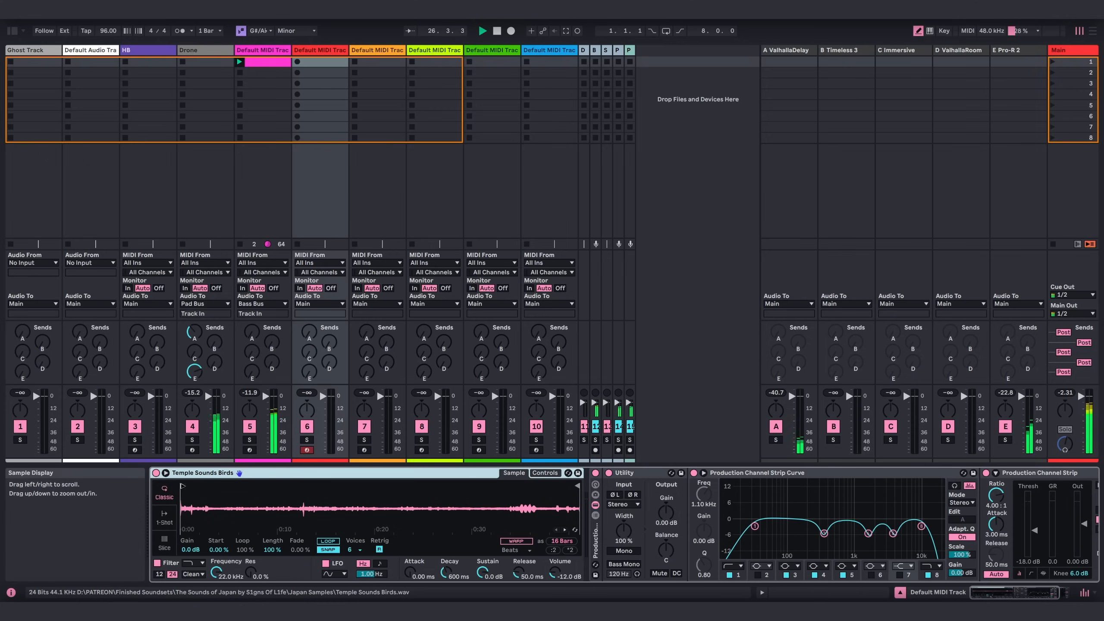
Trim the start and end of the Temple Sounds Birds sample to an 8-bar region and raise its gain to 10 dB.
left_click(207, 490)
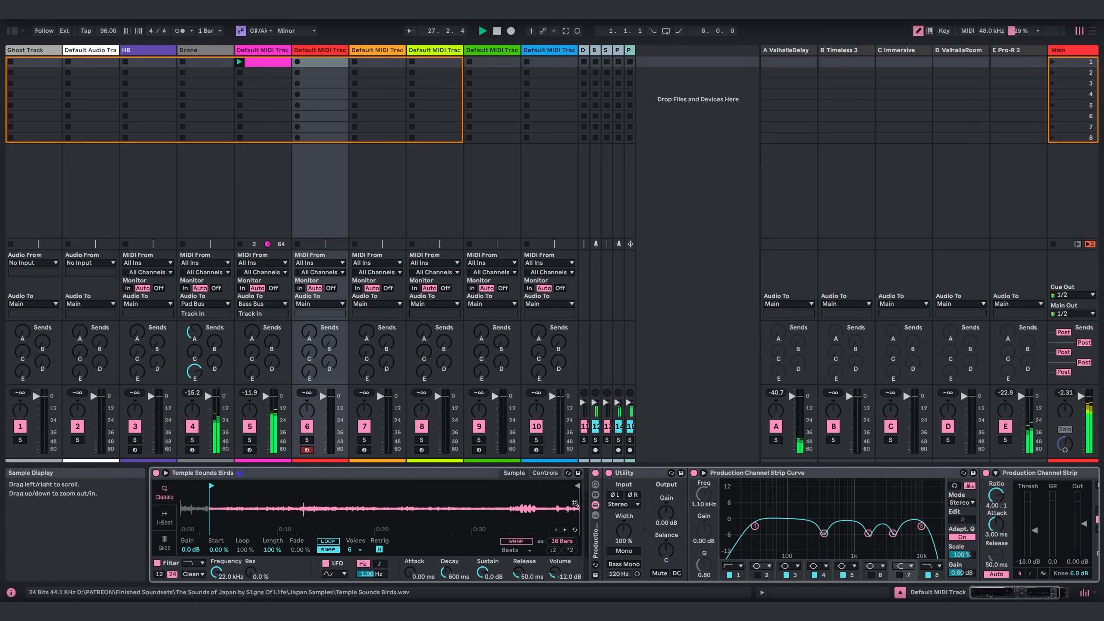
mouse_move(577, 486)
left_mouse_down()
mouse_move(478, 488)
mouse_move(499, 488)
left_mouse_up()
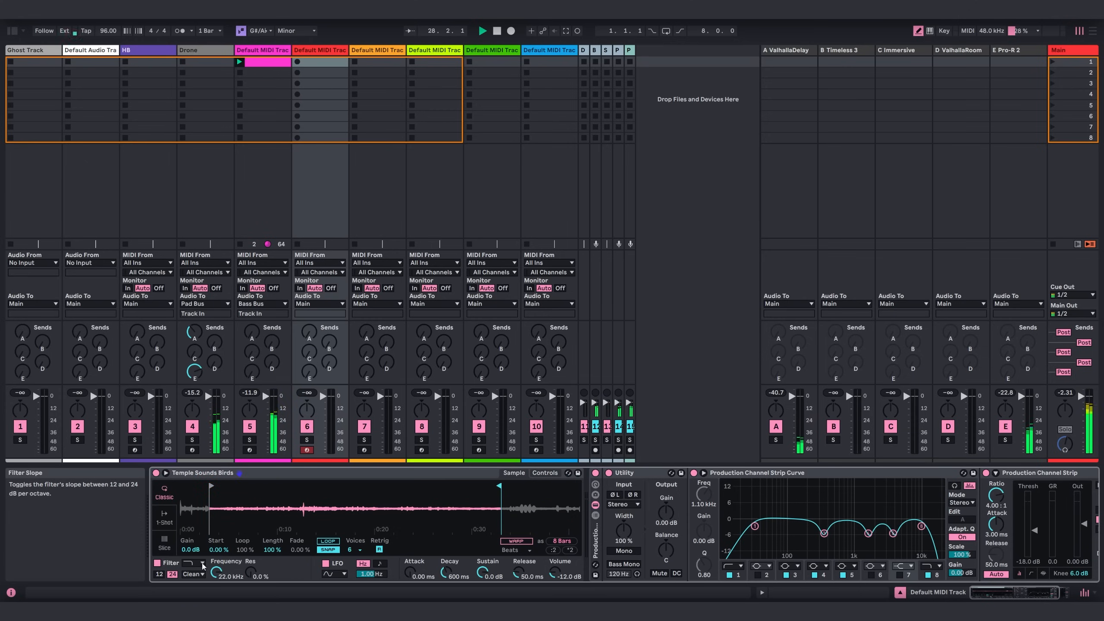
left_click_drag(190, 550, 190, 528)
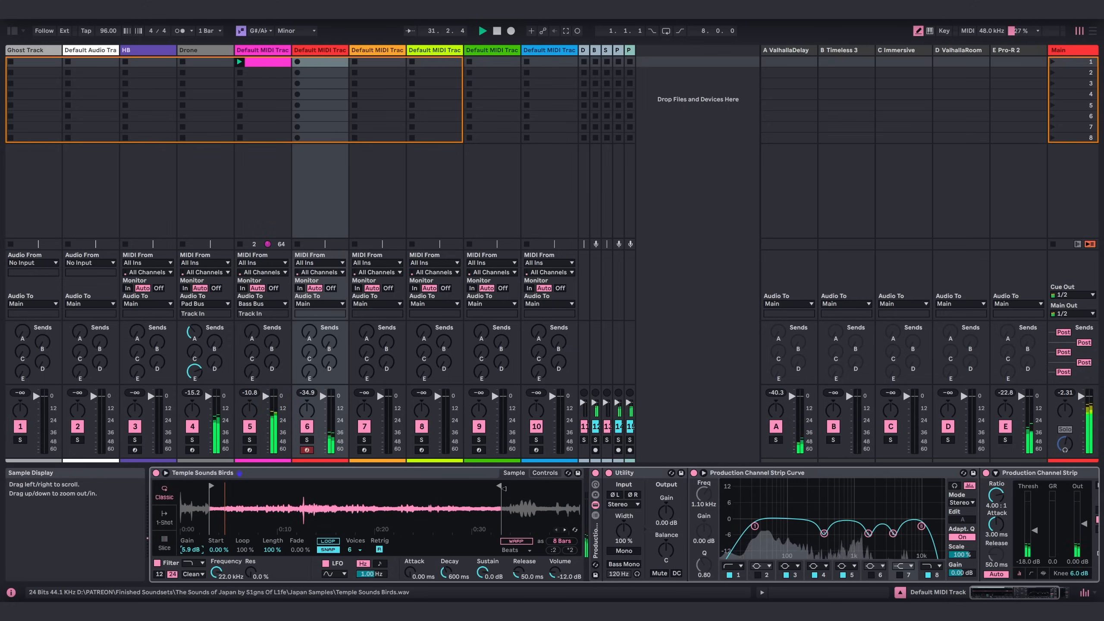
left_click_drag(498, 486, 372, 493)
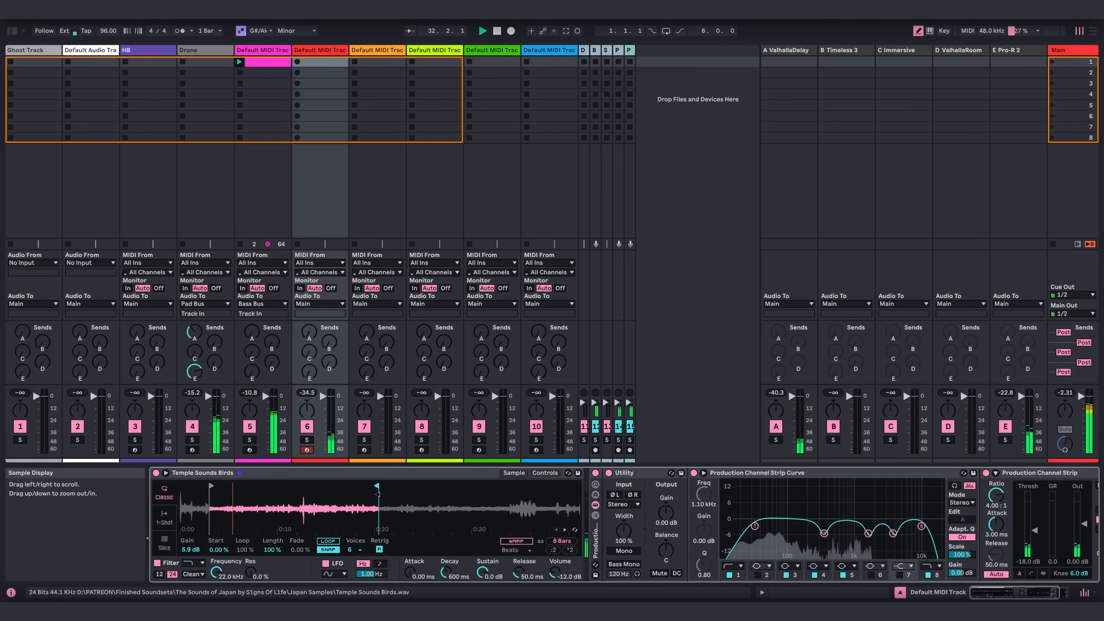
left_click_drag(185, 551, 185, 533)
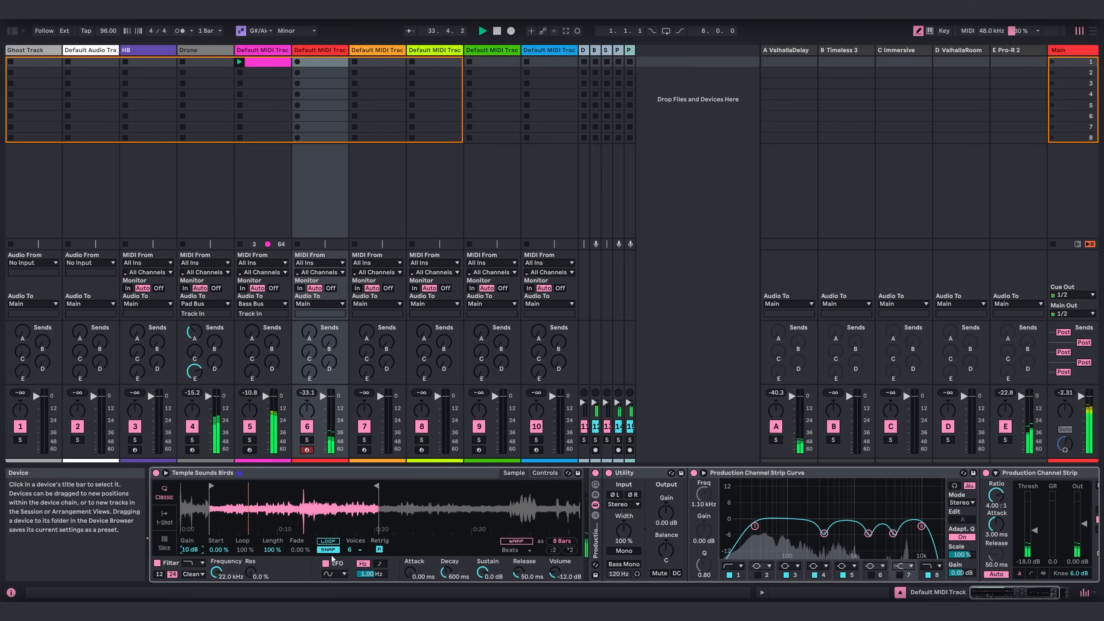
Loop the bird sample over a shorter 4-bar region, with decay 990 ms, release 10.5 s and volume -9.71 dB.
left_click(328, 540)
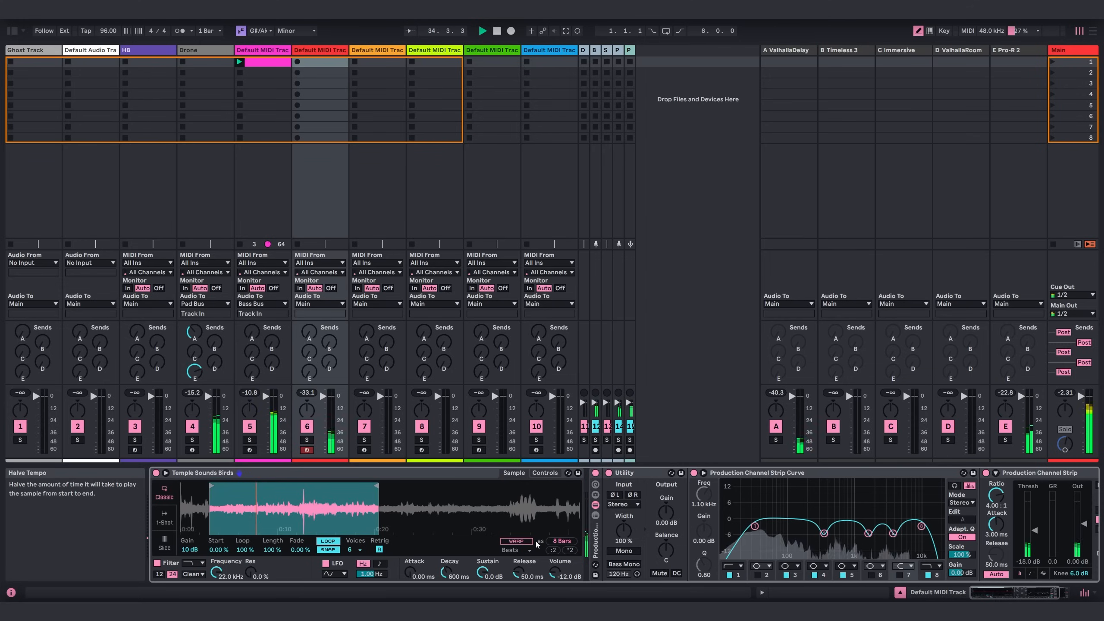
left_click_drag(528, 572, 528, 564)
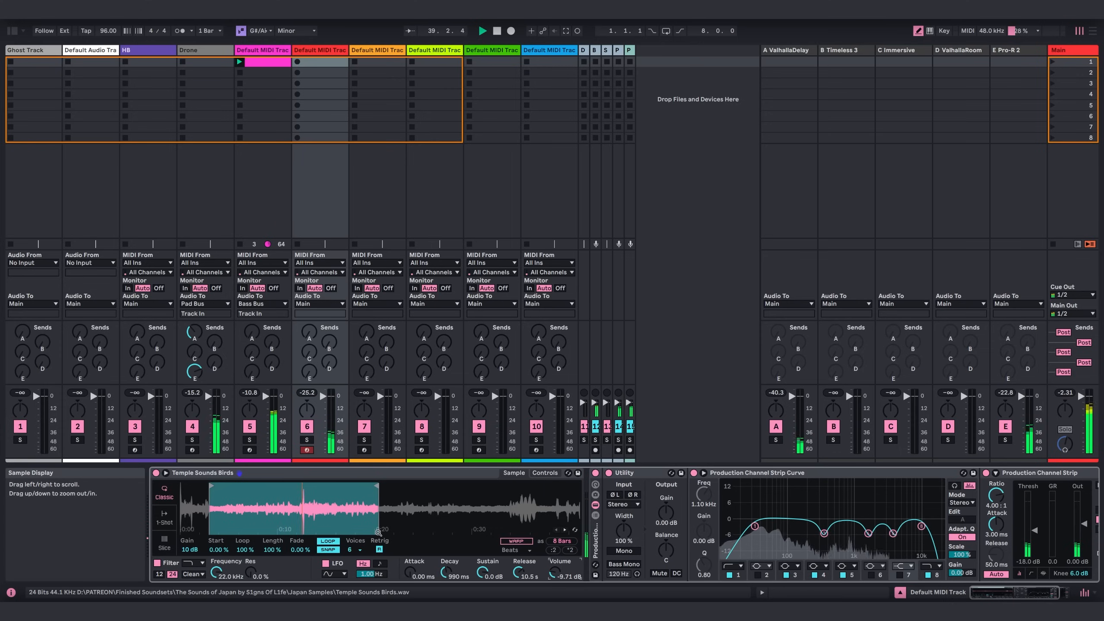
left_click_drag(376, 486, 300, 488)
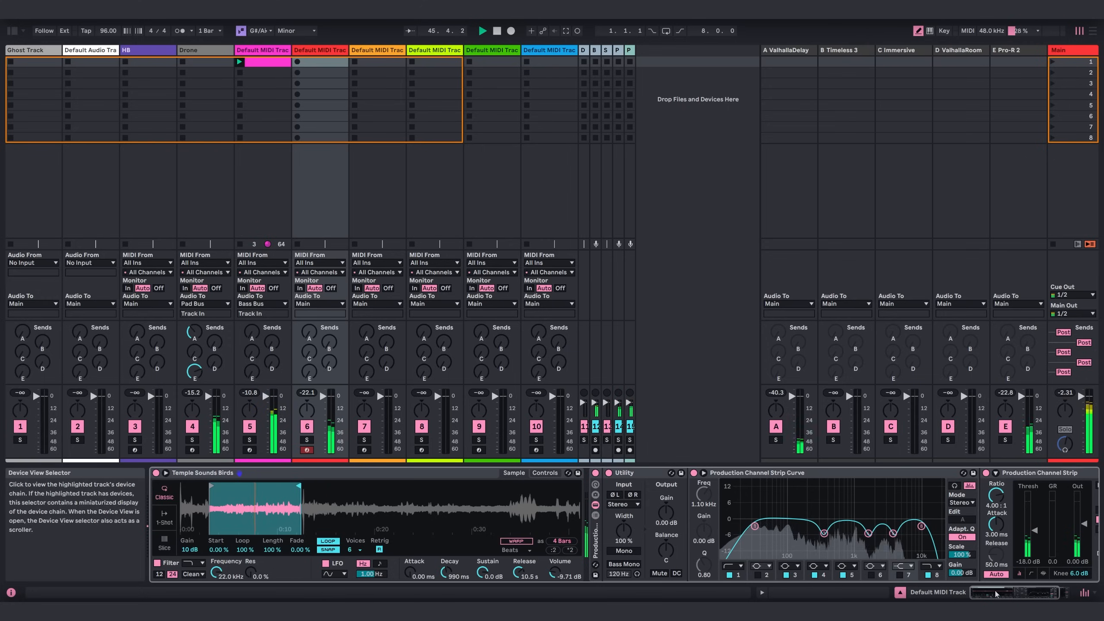
Fold away the production rack's devices on track 6 and add the Spectral Resonator audio effect after the rack.
left_click(1060, 591)
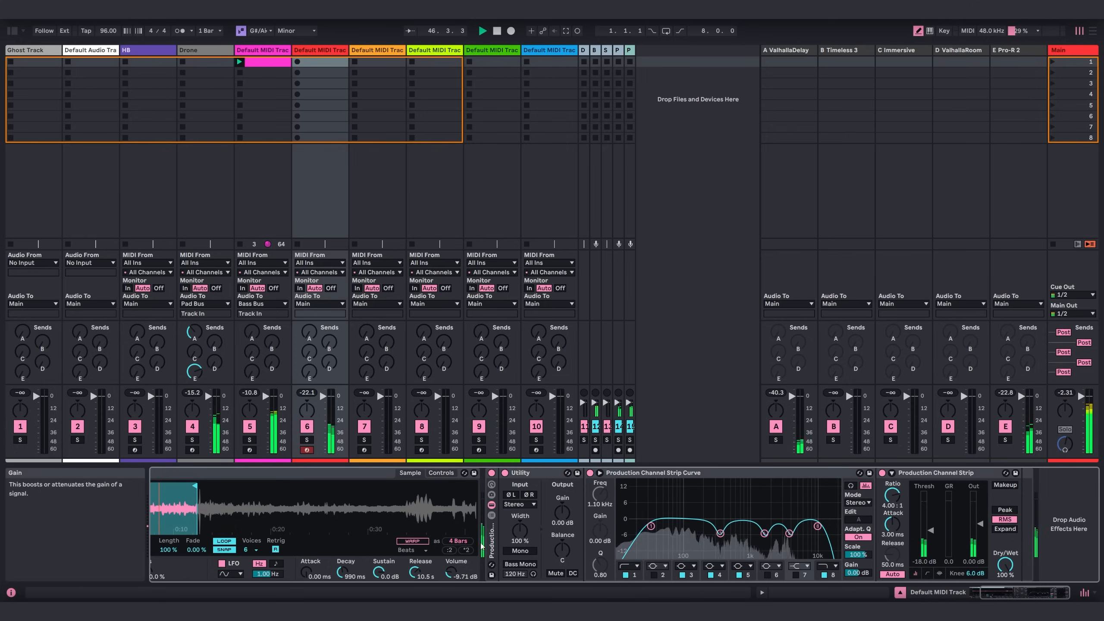
left_click(492, 516)
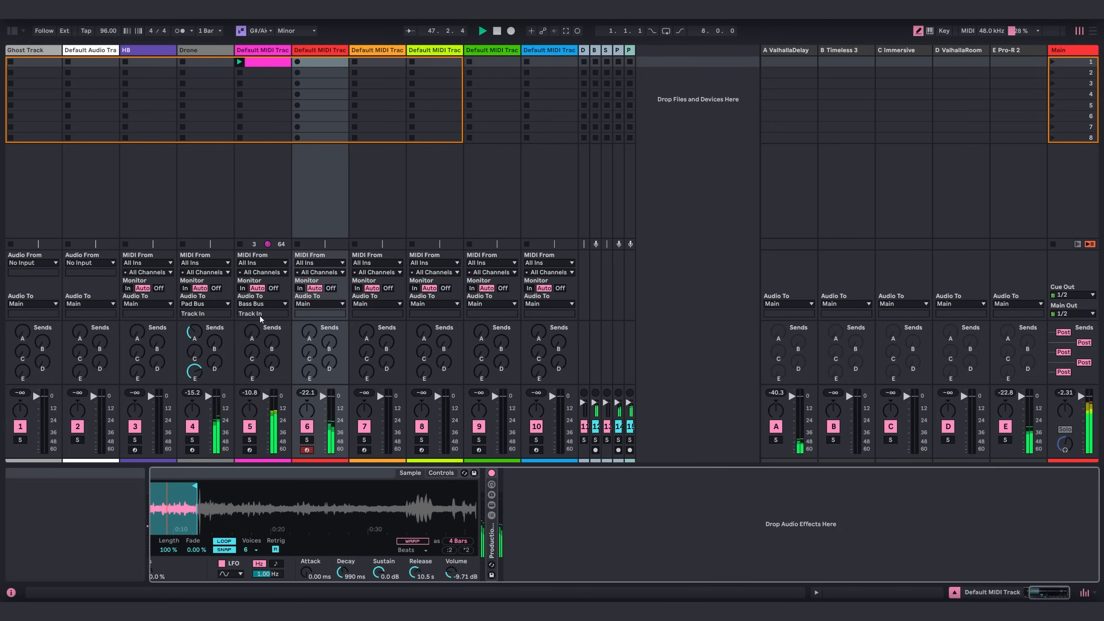
left_click(11, 31)
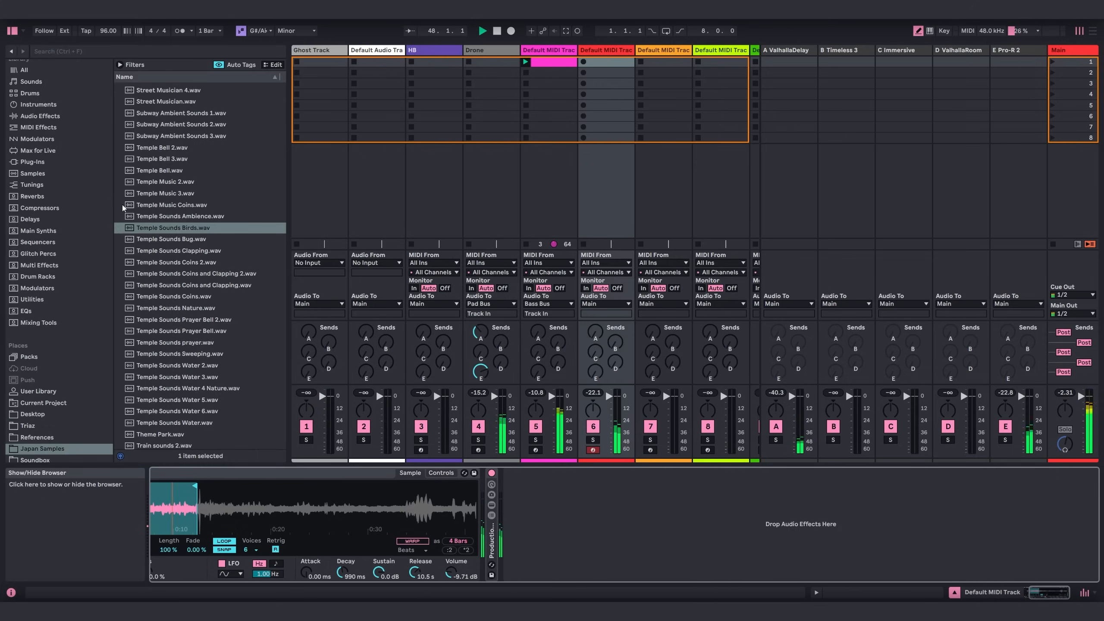
left_click(35, 116)
scroll(173, 326, "down", 10)
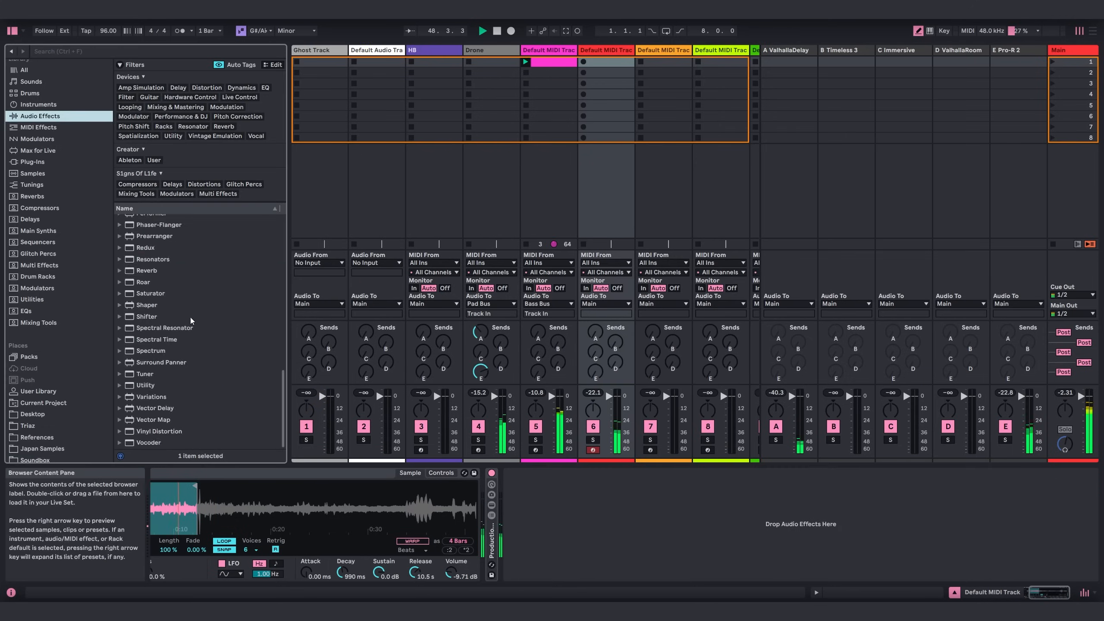
left_click(153, 328)
left_click_drag(154, 328, 817, 527)
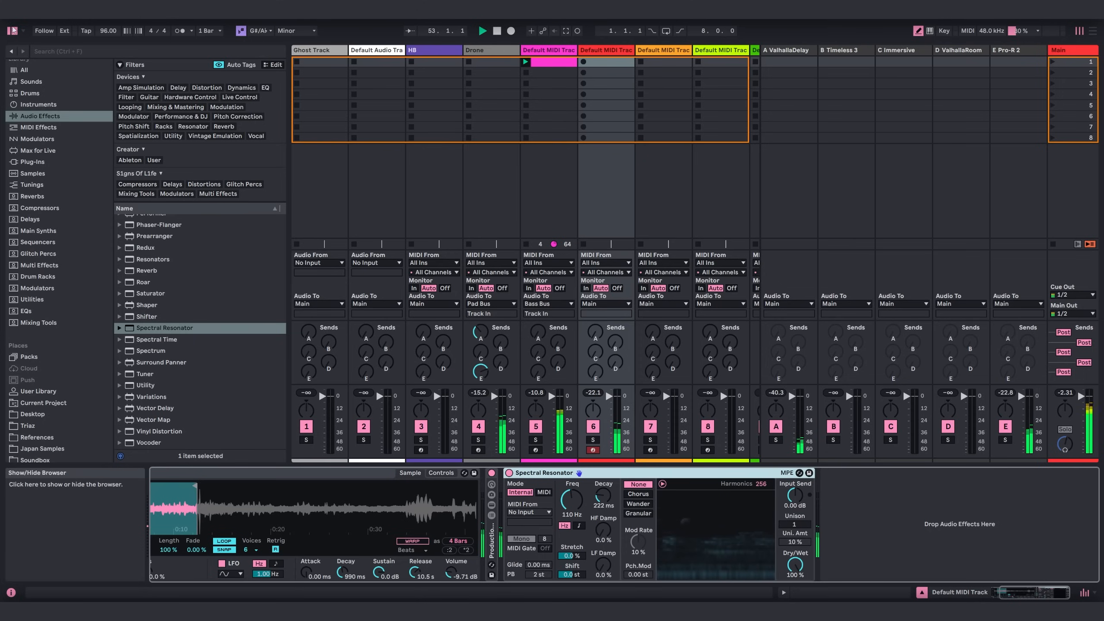
key("ctrl+alt+b")
Set Spectral Resonator to Granular modulation with decay 9.13 s, Dry/Wet 67% and 12 harmonics.
left_click(638, 515)
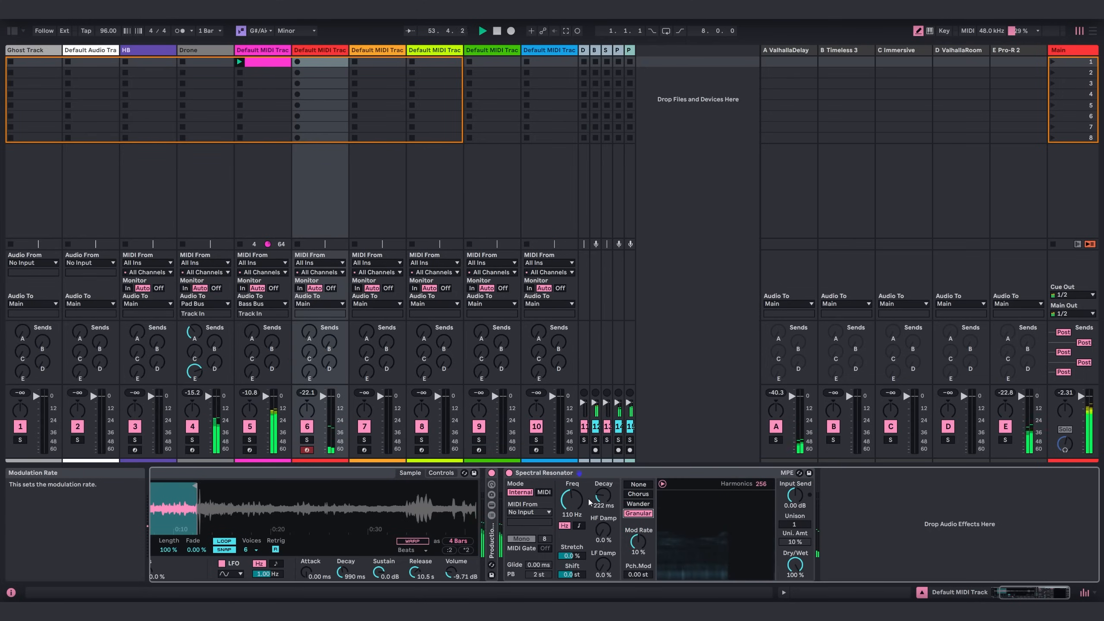
left_click_drag(603, 496, 603, 457)
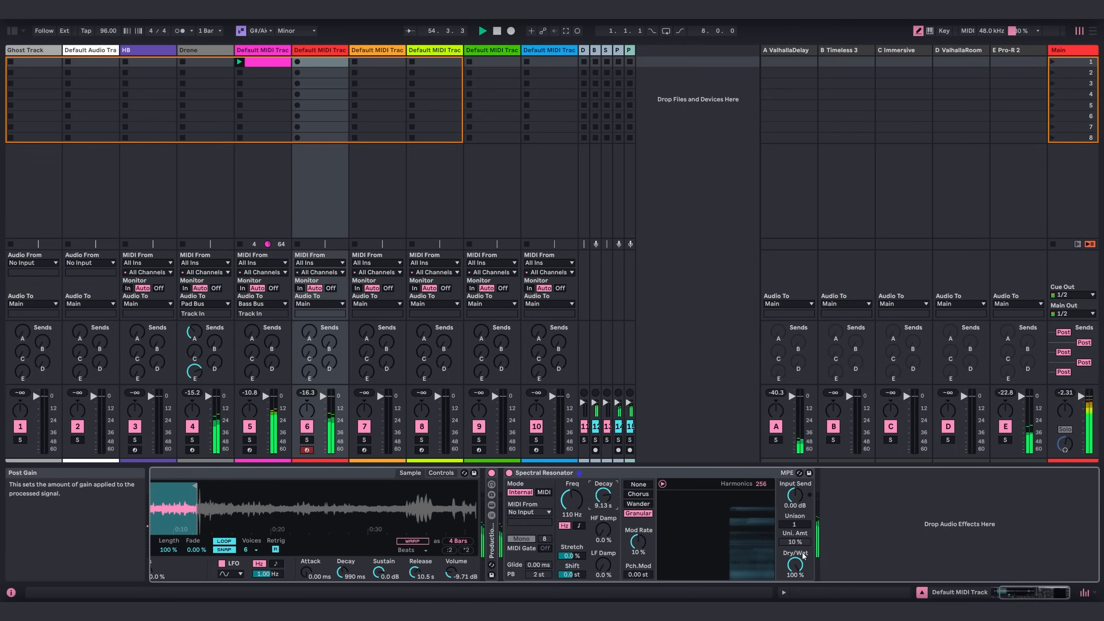
left_click_drag(794, 565, 795, 579)
left_click_drag(761, 483, 760, 501)
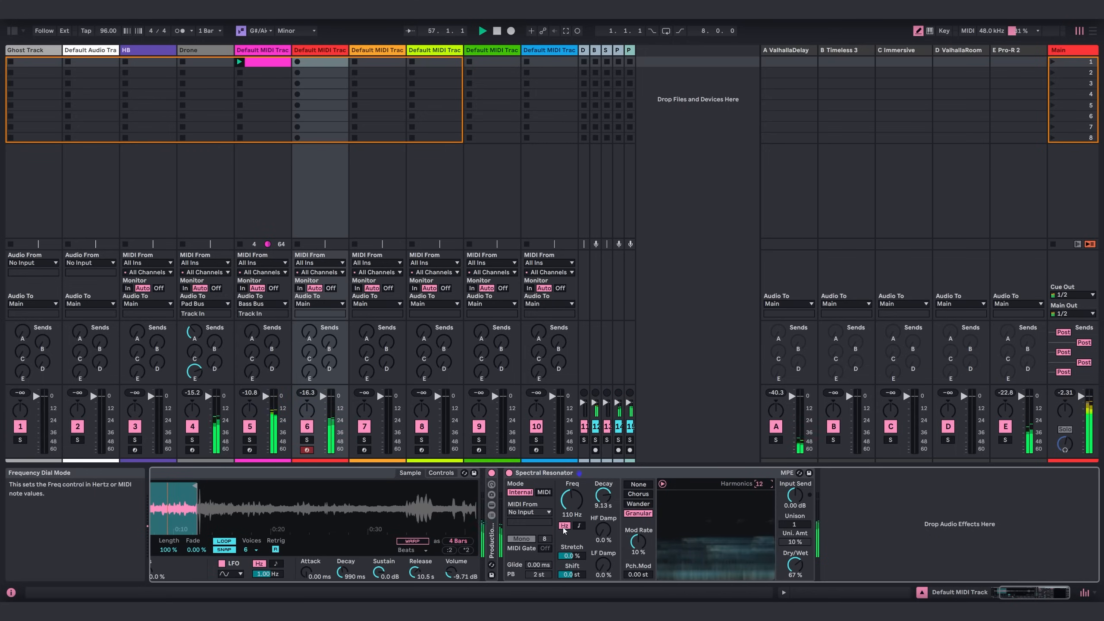
Tune Spectral Resonator to G#1 in note mode, with HF Damp at 19% and Dry/Wet at 74%.
left_click(579, 525)
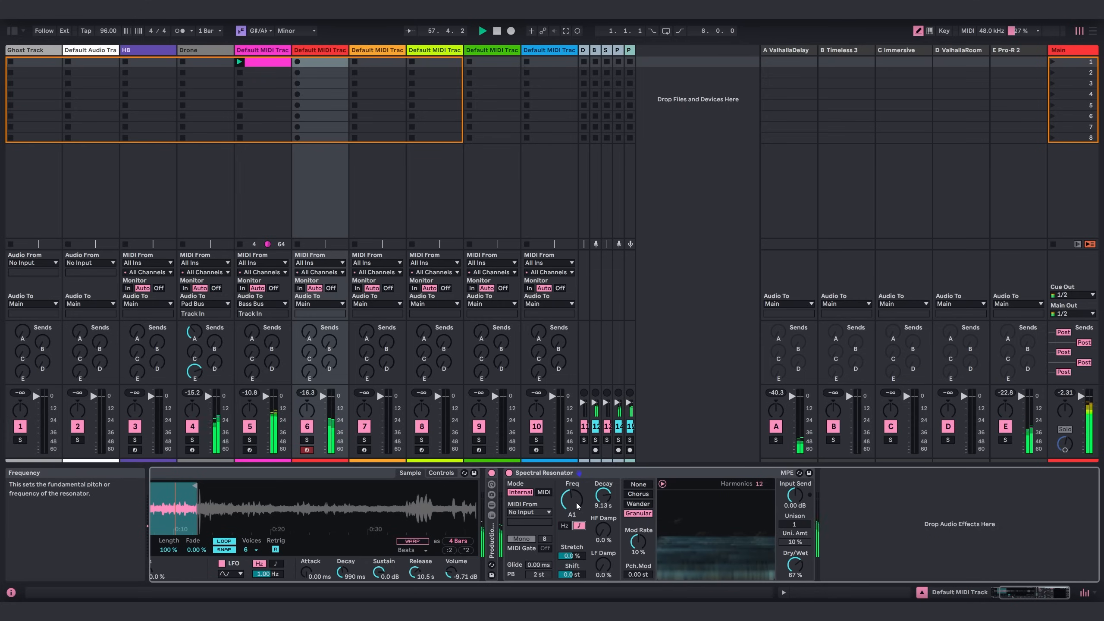
left_click_drag(575, 505, 576, 508)
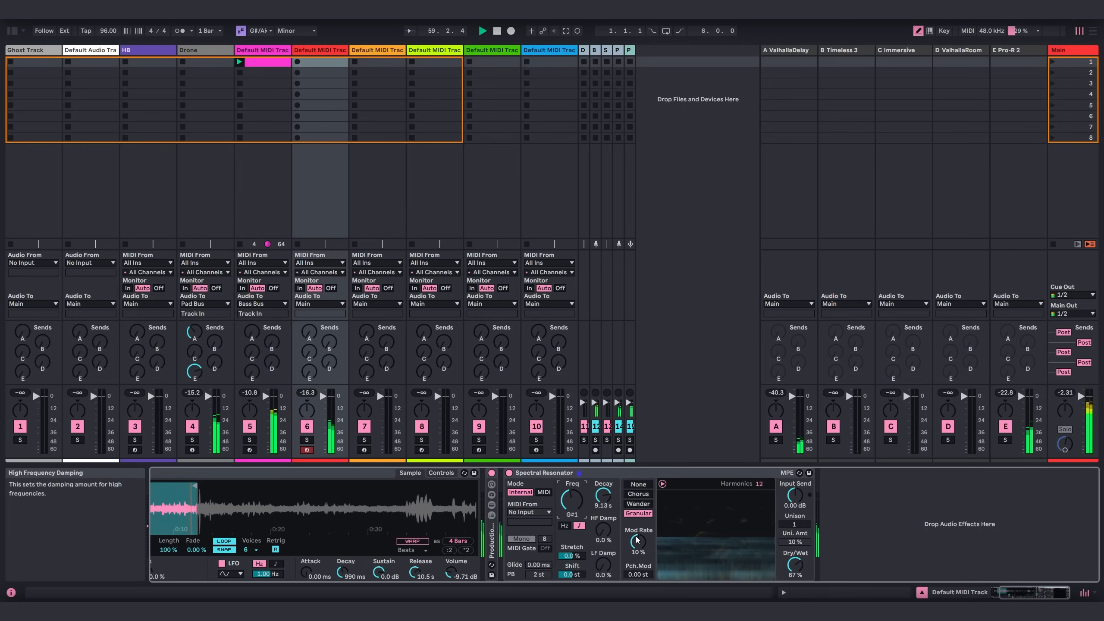
left_click(603, 530)
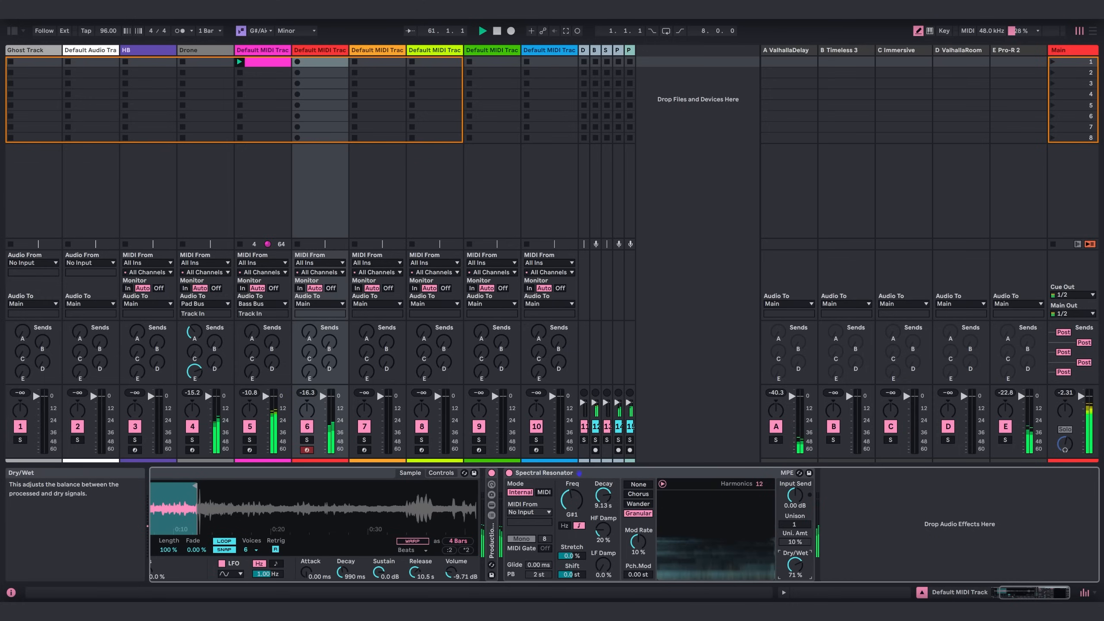
left_click_drag(602, 529, 603, 531)
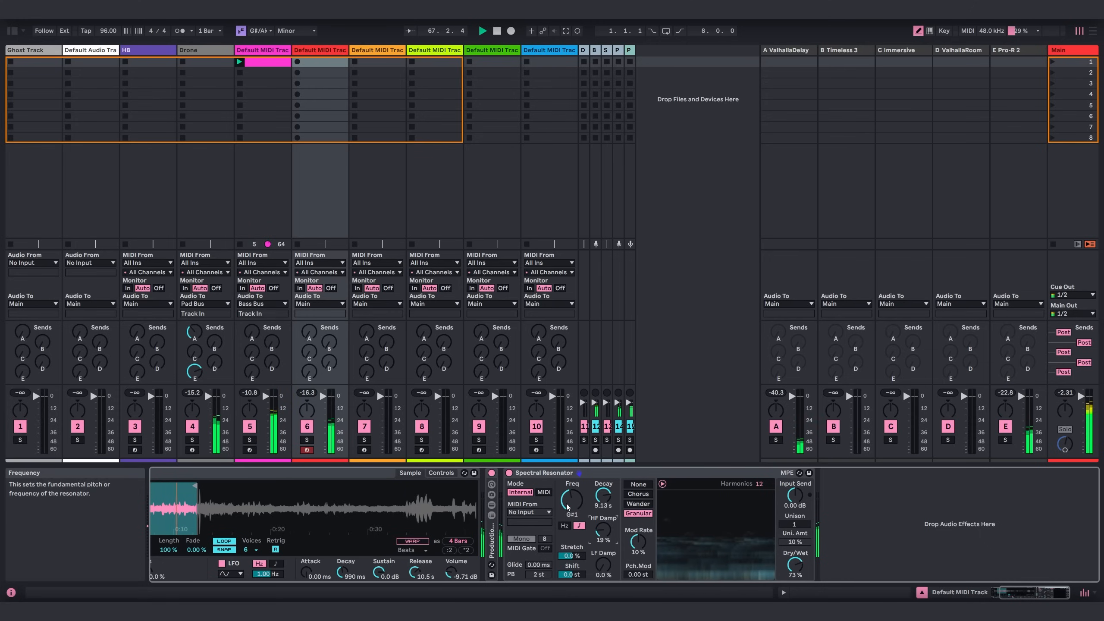
left_click_drag(795, 565, 794, 552)
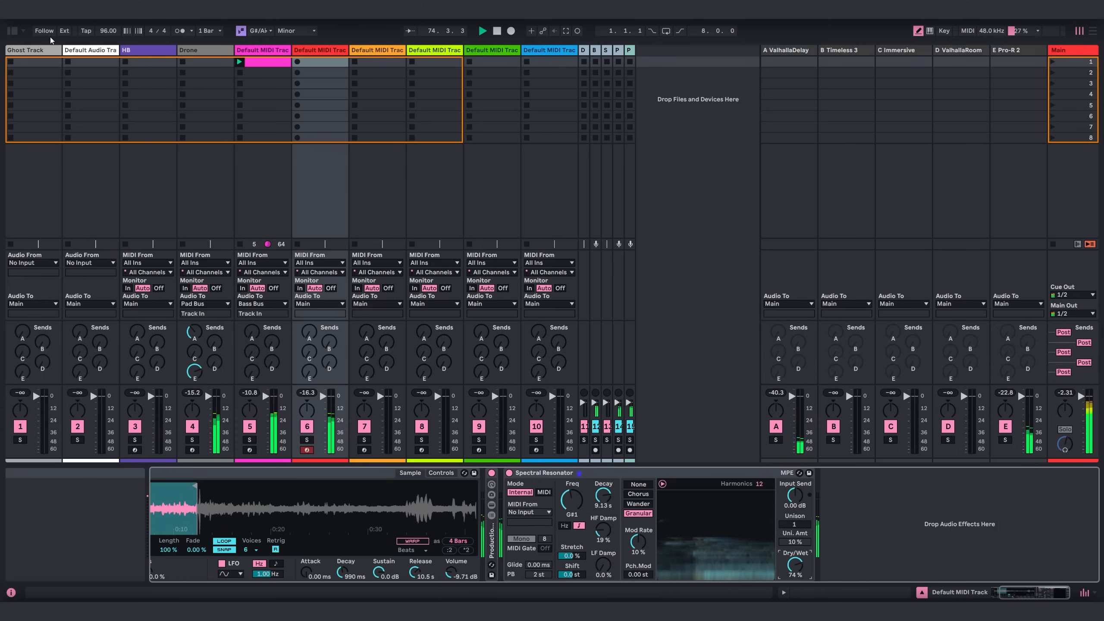
Insert the Looper audio effect between the production rack and Spectral Resonator on track 6.
left_click(12, 30)
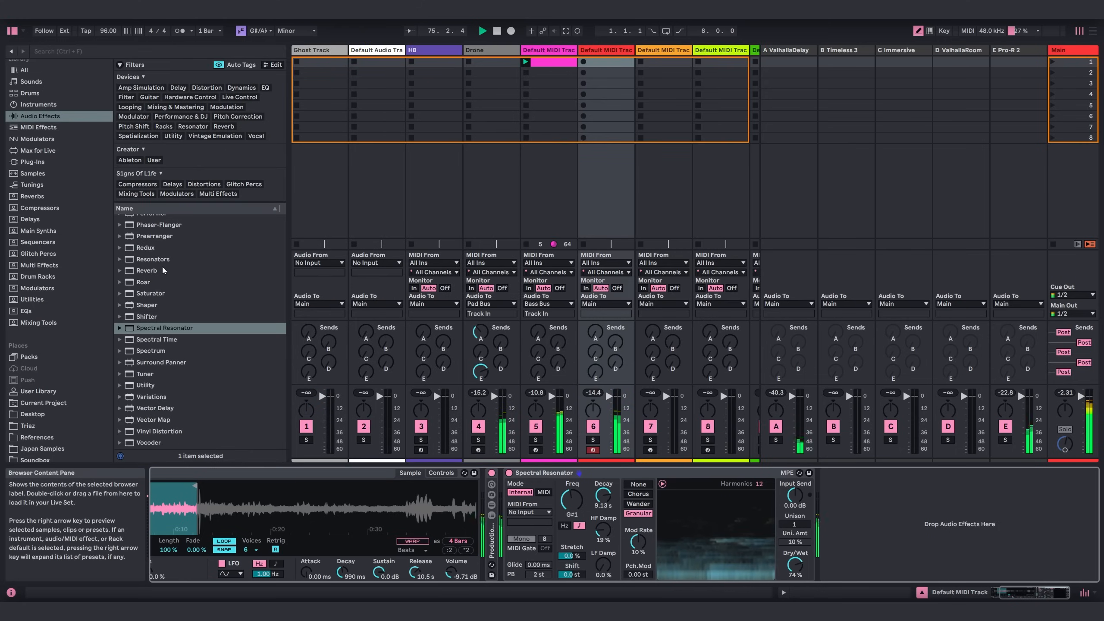
scroll(160, 265, "up", 2)
left_click_drag(150, 233, 502, 530)
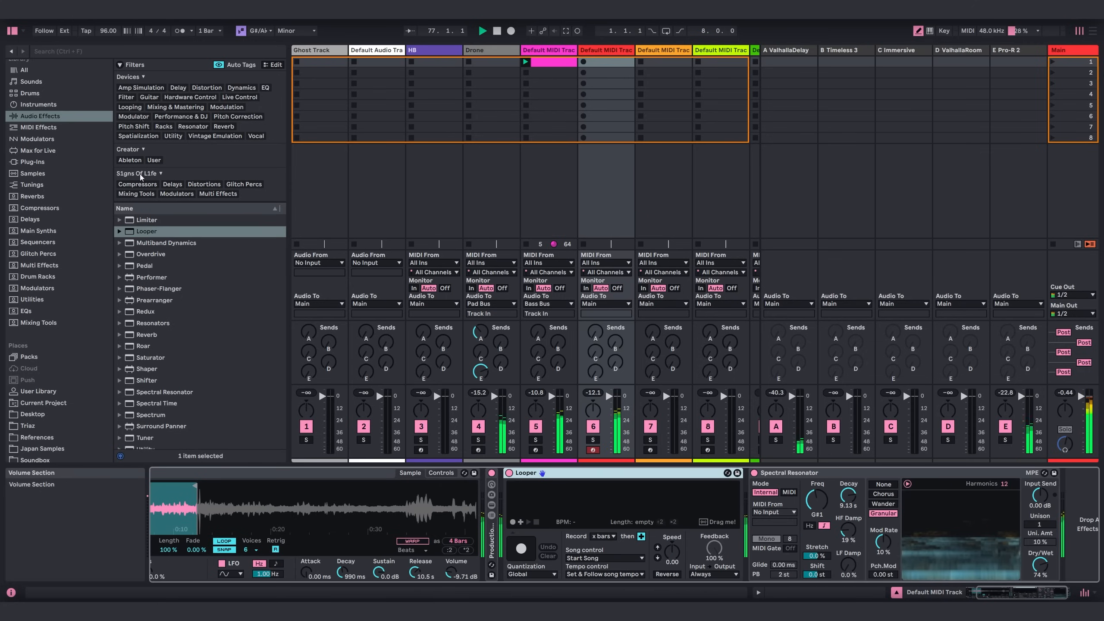
left_click(12, 30)
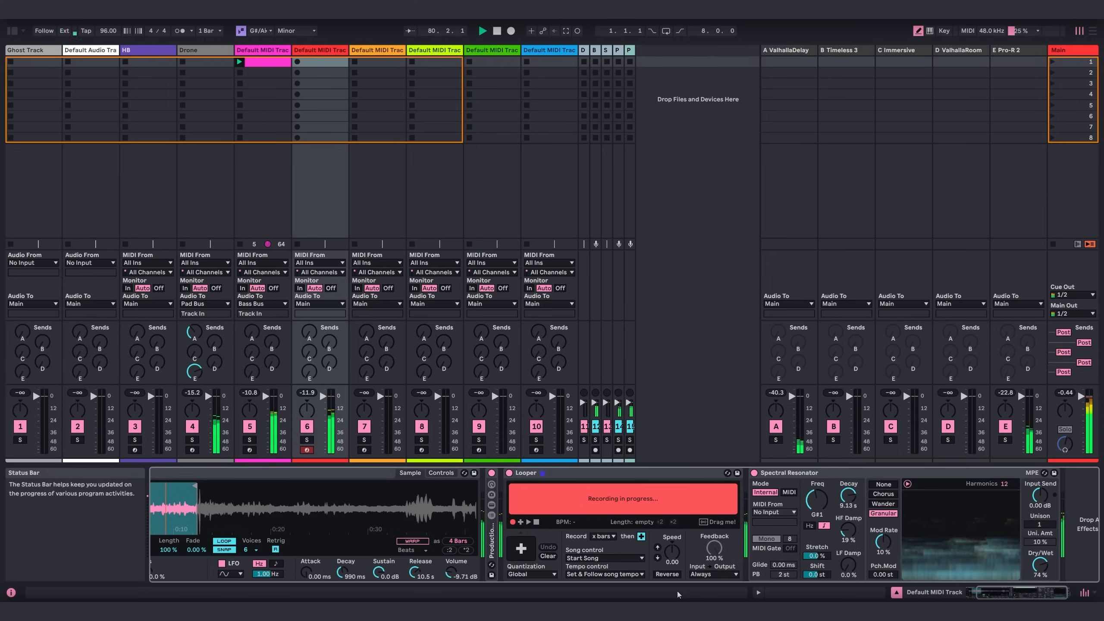
Record and play back a 2-bar loop in Looper, and set Spectral Resonator's Dry/Wet to 69%.
left_click(529, 522)
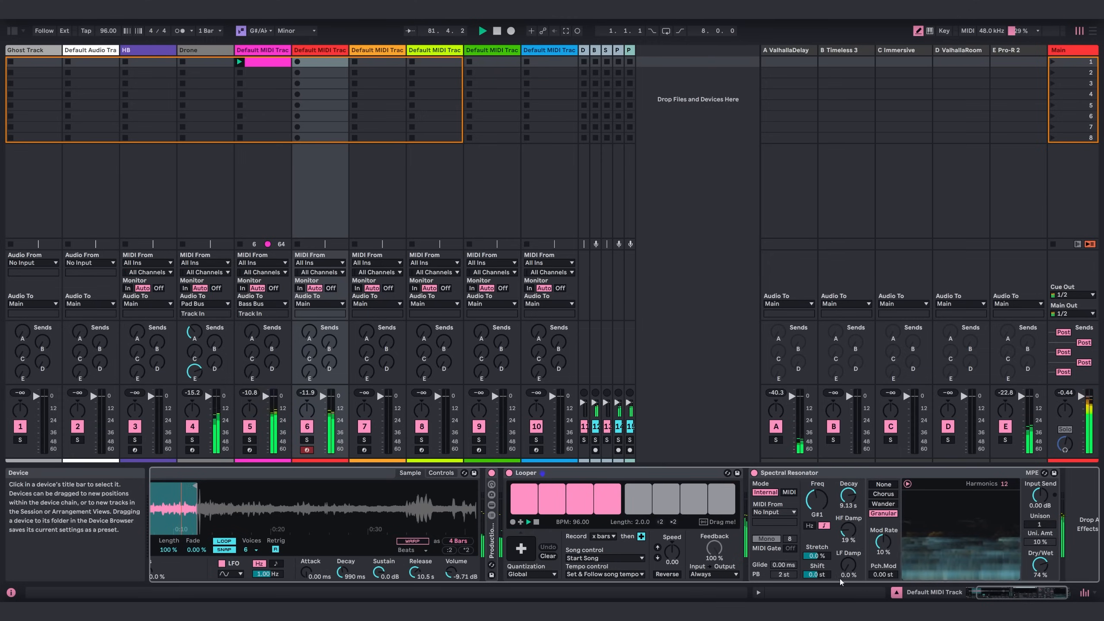
left_click_drag(1007, 592, 1023, 592)
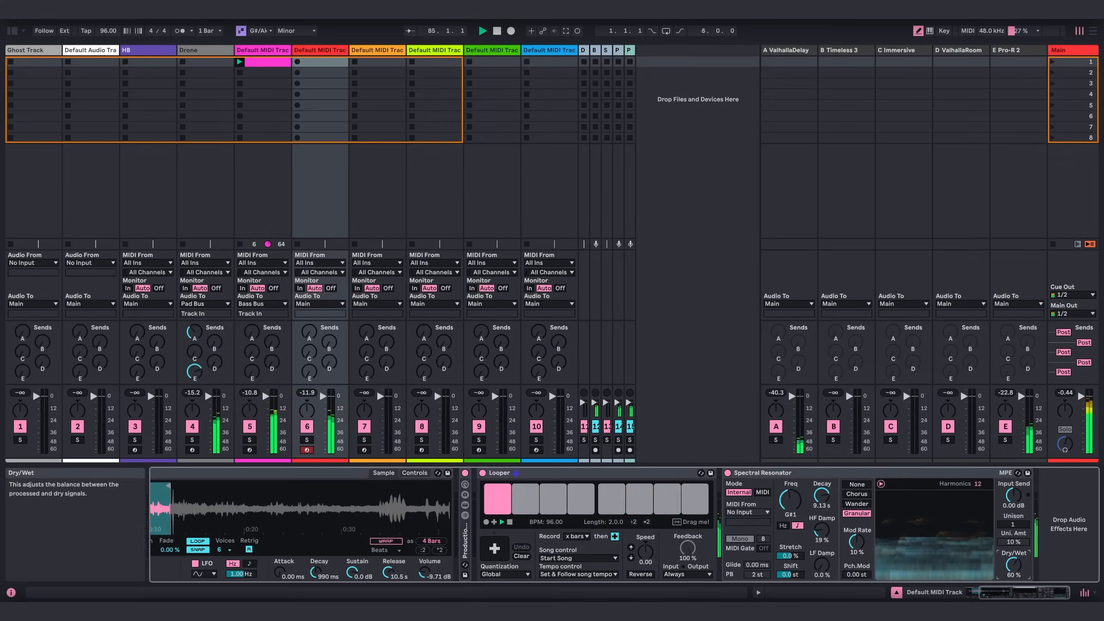
left_click_drag(1018, 567, 1018, 568)
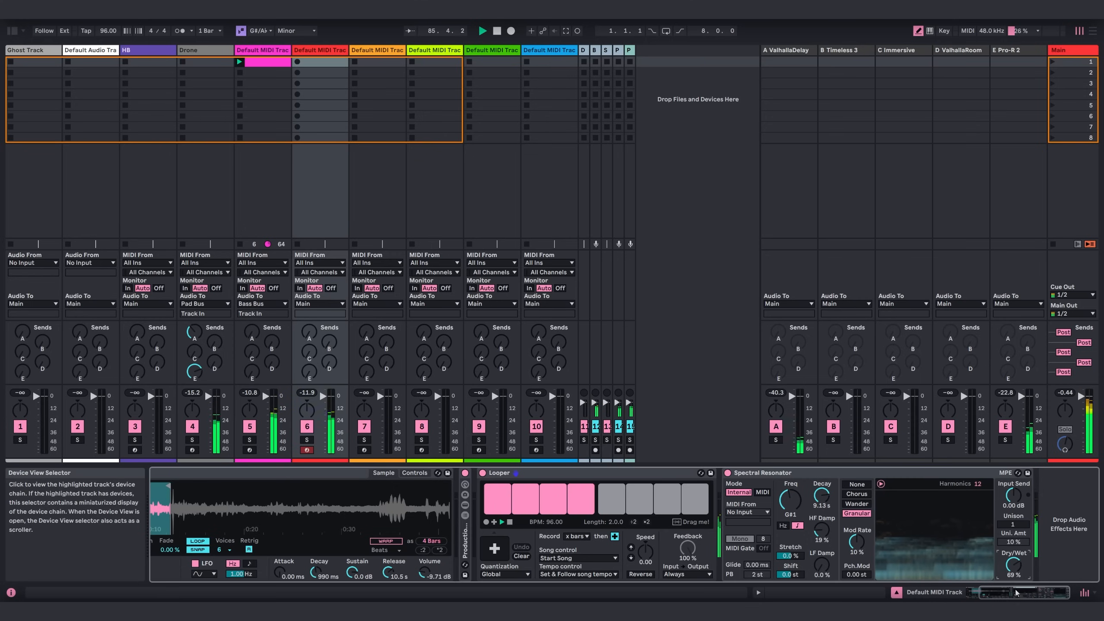
Load the Stepic sequencer from the Sequencers collection onto MIDI track 7.
left_click(13, 32)
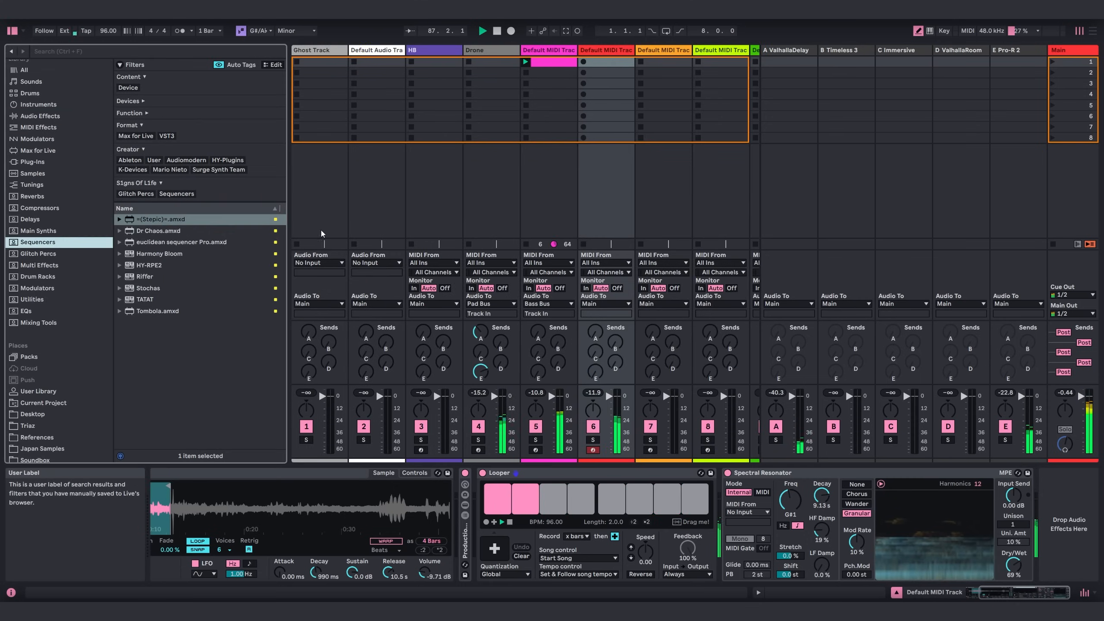
double_click(159, 221)
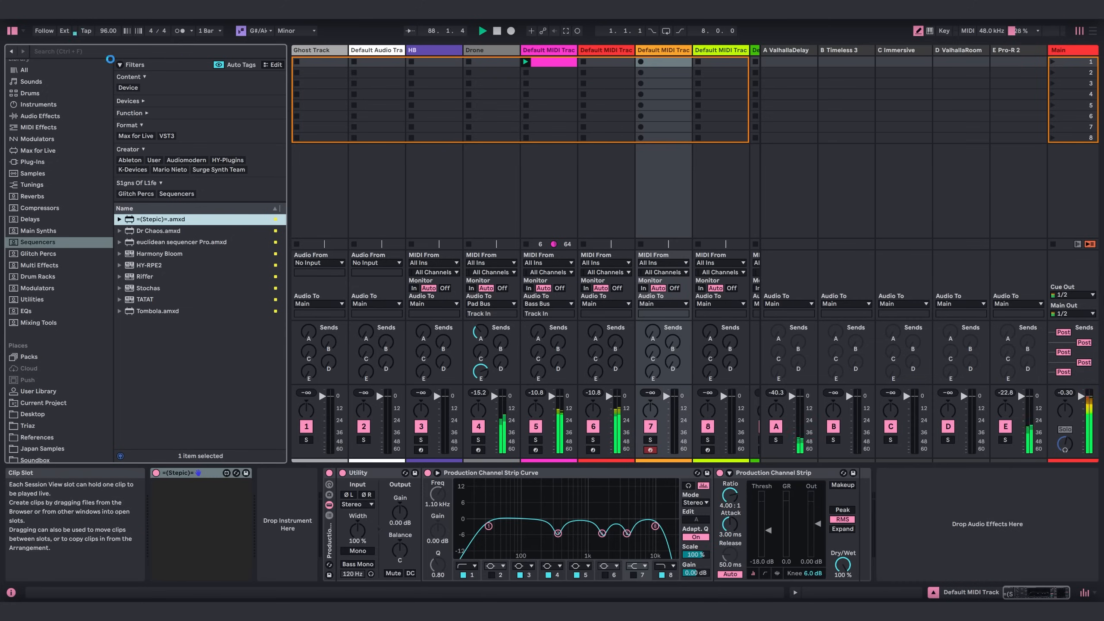
Open the Stepic editor and set its root note to G#2 with the natural minor scale.
left_click(12, 32)
left_click(202, 511)
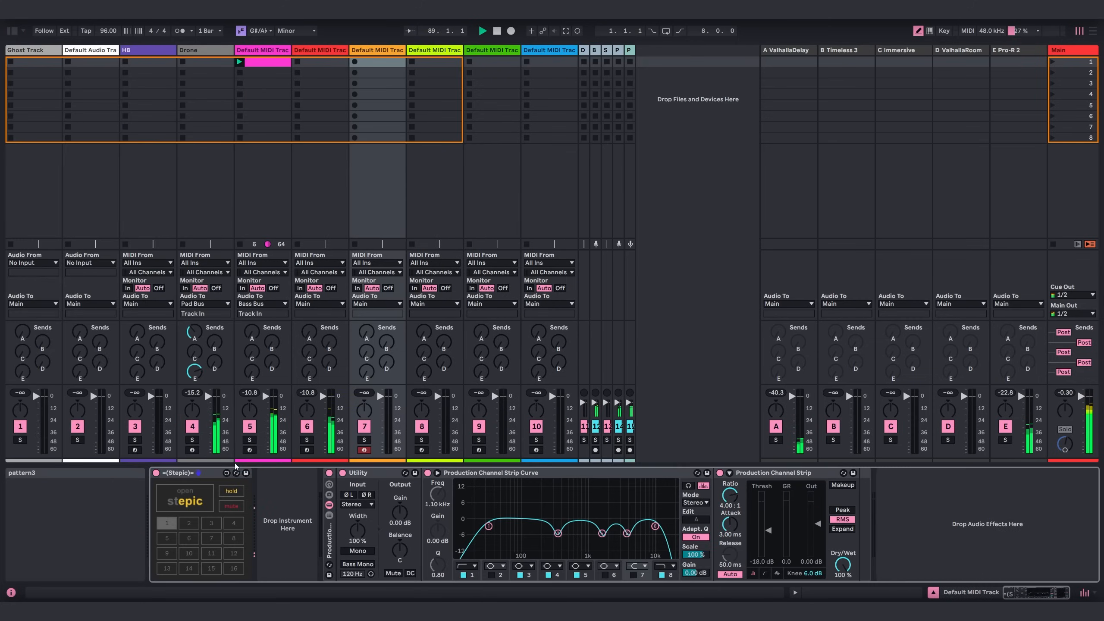
left_click_drag(316, 41, 448, 55)
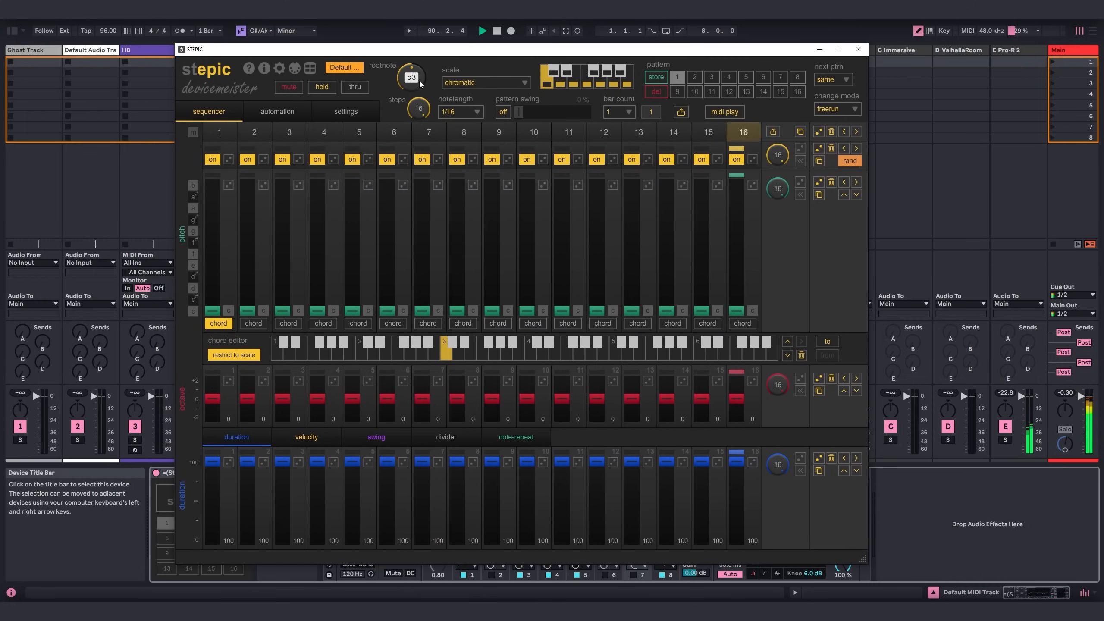
left_click(485, 83)
left_click(478, 113)
scroll(417, 83, "down", 4)
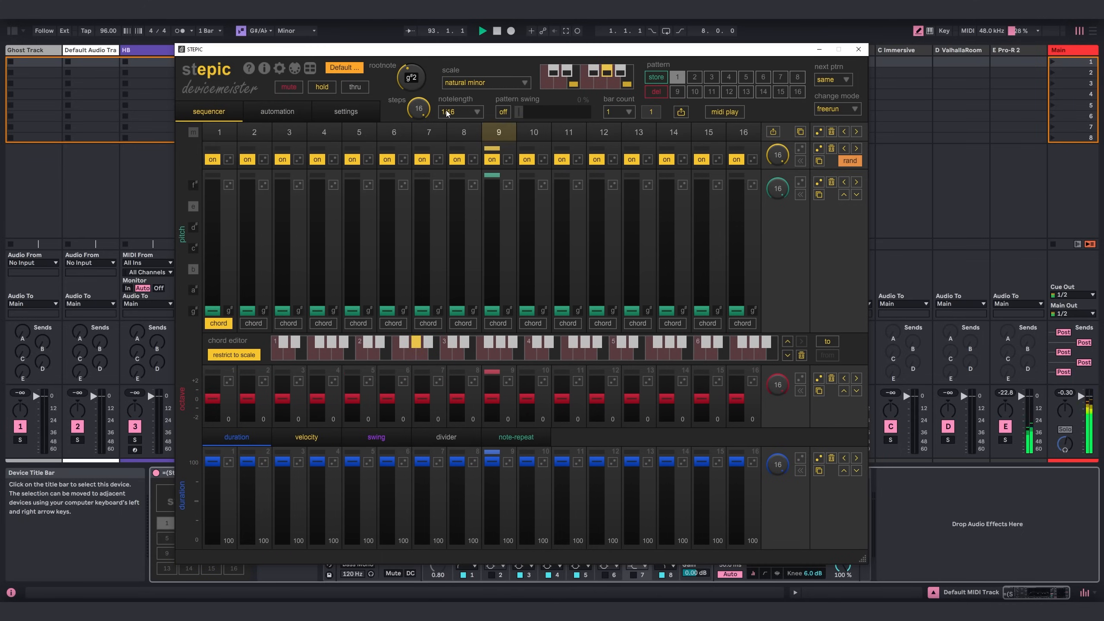
Set Stepic's note length to 1/2 and reduce the sequence to 8 steps.
left_click(459, 112)
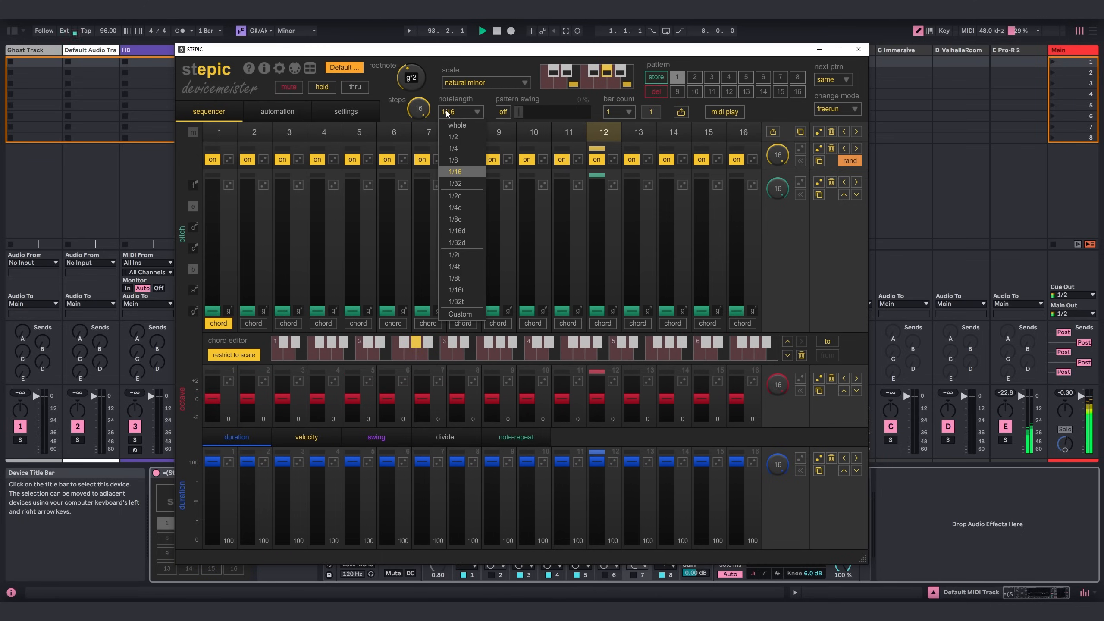
left_click(460, 137)
left_click_drag(418, 110, 419, 163)
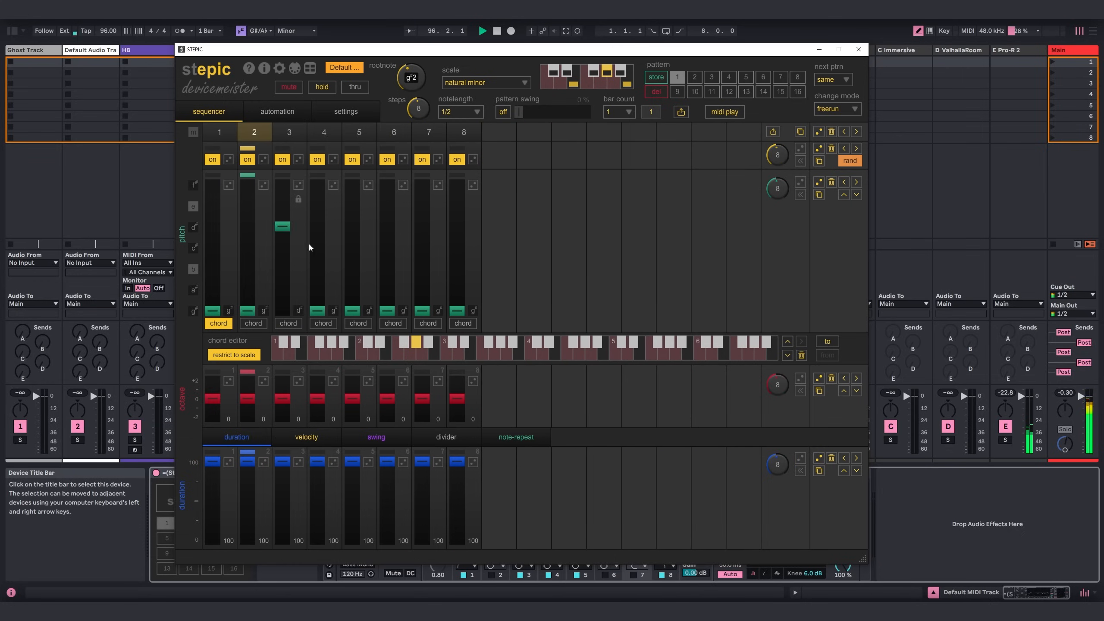
Set Stepic's pitches to D# on step 3, C# on 5, E on 7 and B on 8, raising step 8 by one octave.
left_click(357, 247)
left_click(430, 205)
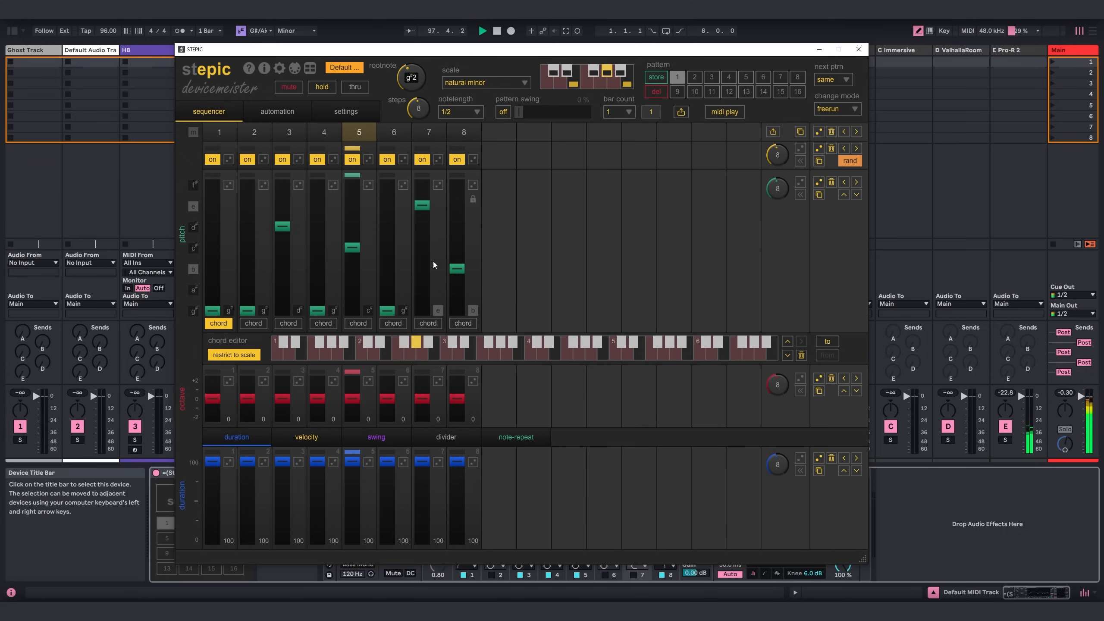
left_click(455, 392)
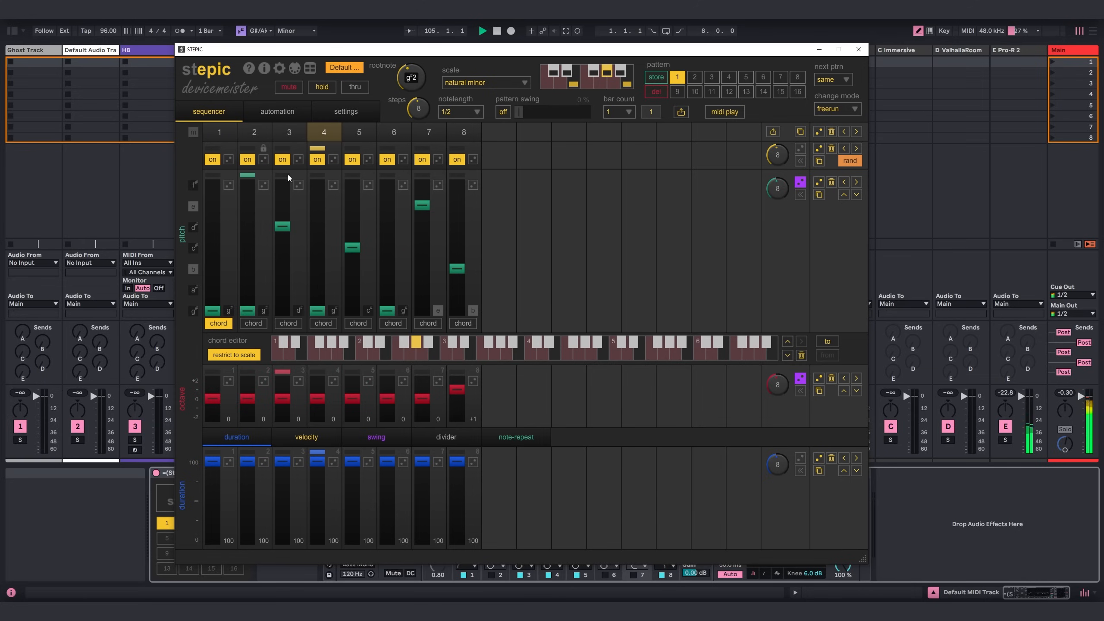
Switch off step 4, enable random playback for the on/off lane, and close the Stepic editor.
left_click(320, 159)
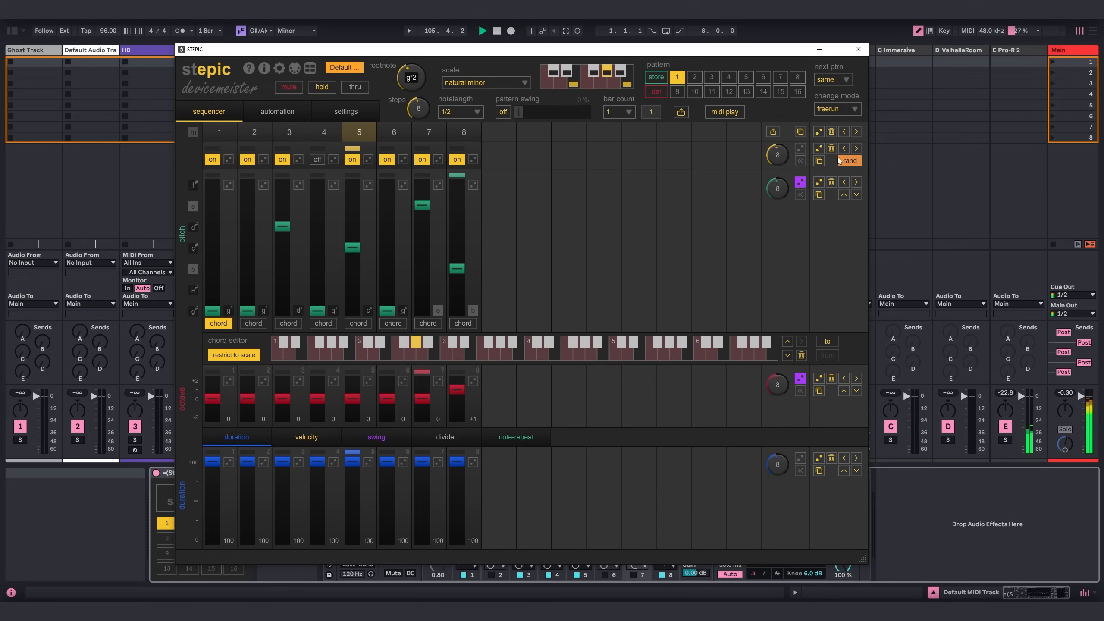
left_click(799, 149)
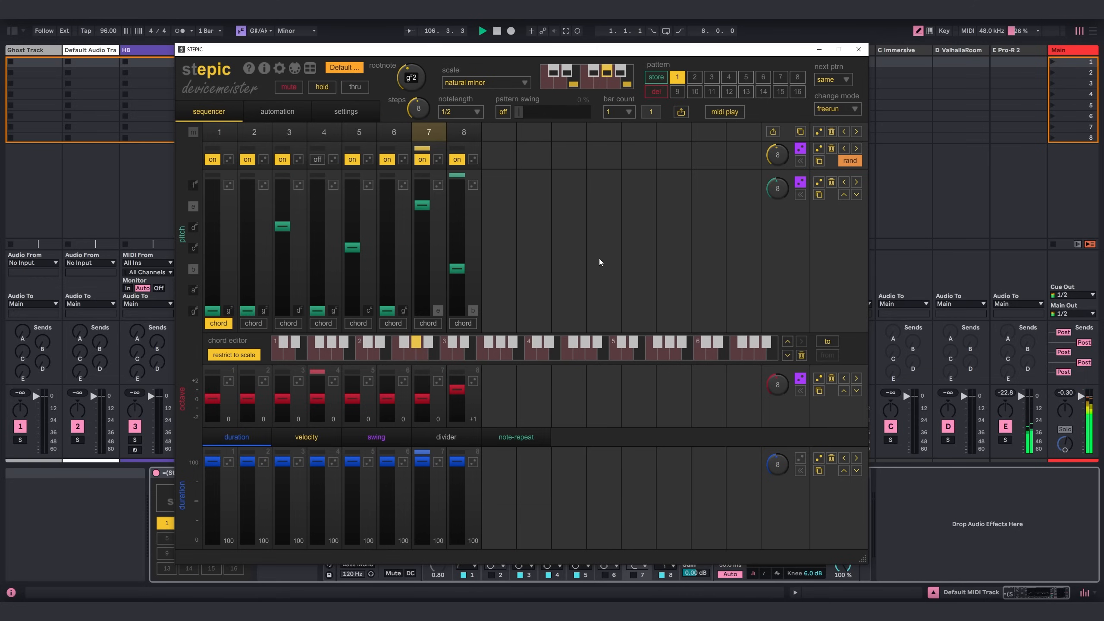
left_click(859, 49)
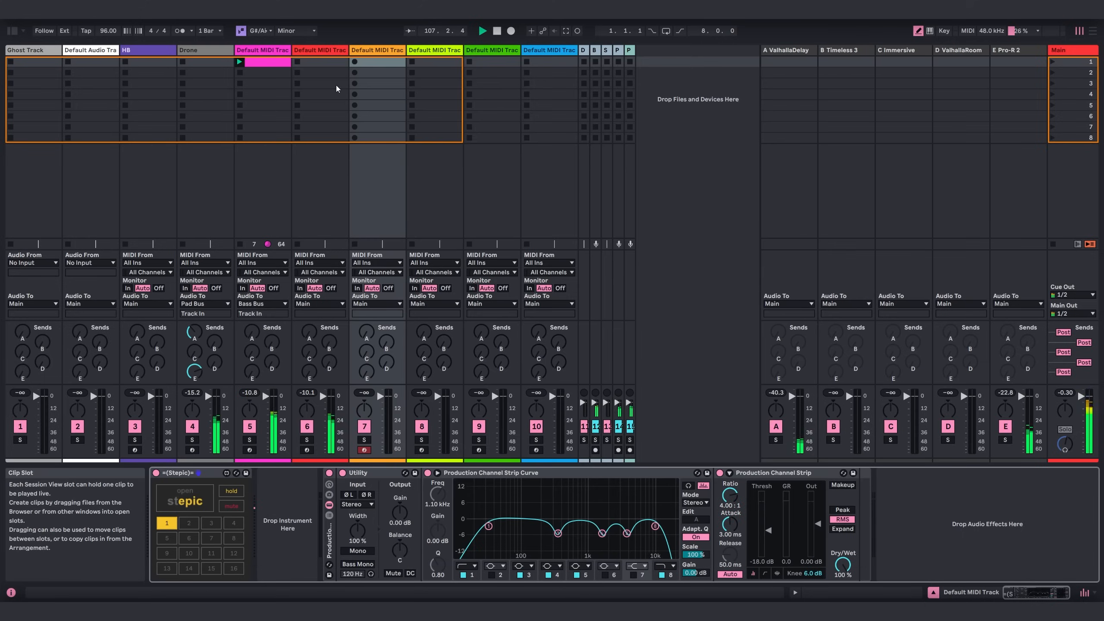
Rename track 7 as Stepic.
left_click(372, 51)
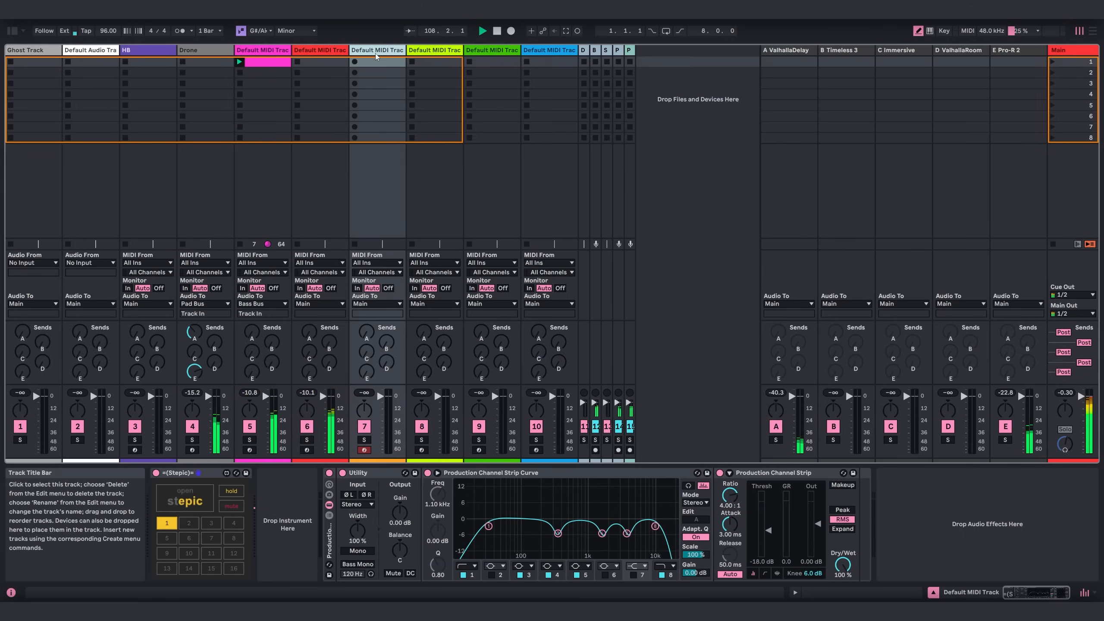
key("ctrl+r")
type("S")
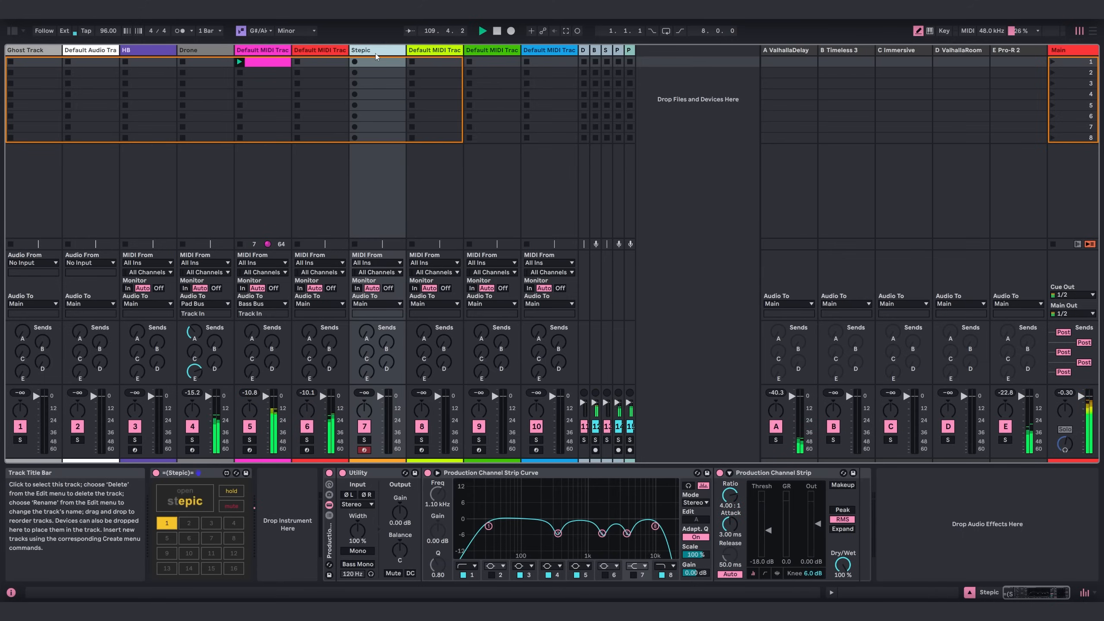
Switch Spectral Resonator on track 6 to MIDI mode, taking its MIDI from the Stepic track, Post FX.
key("Left")
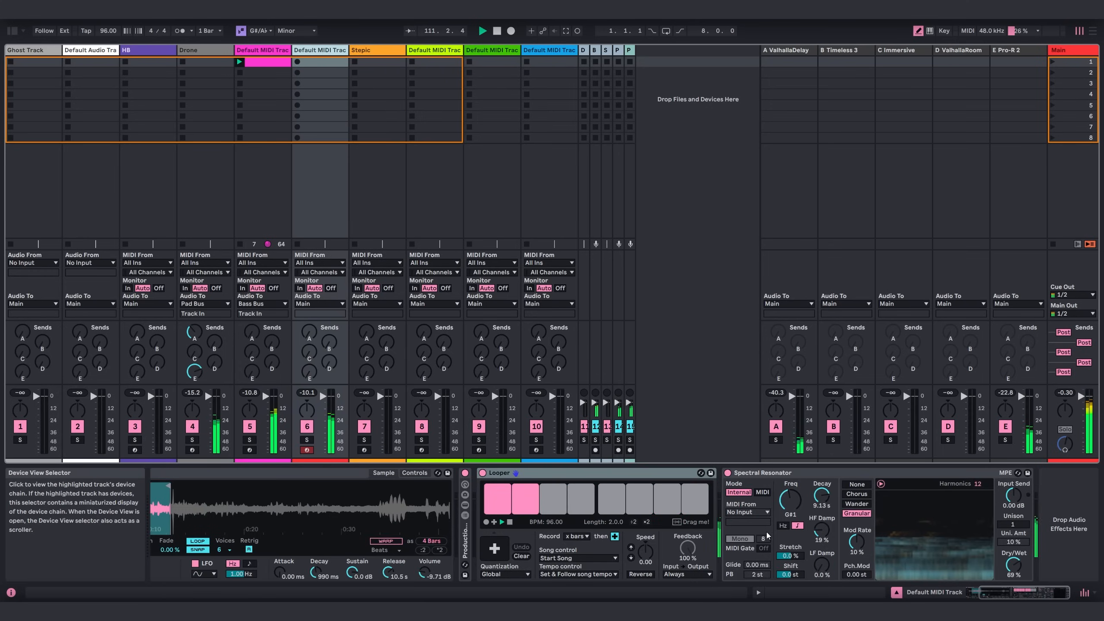
left_click(743, 513)
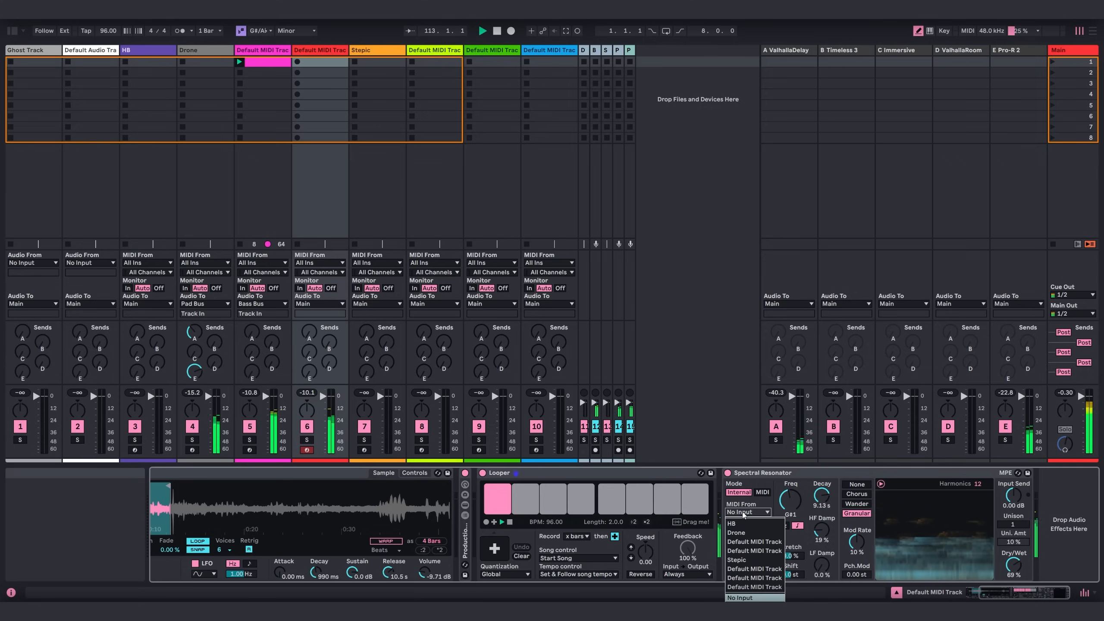
left_click(736, 559)
left_click(746, 522)
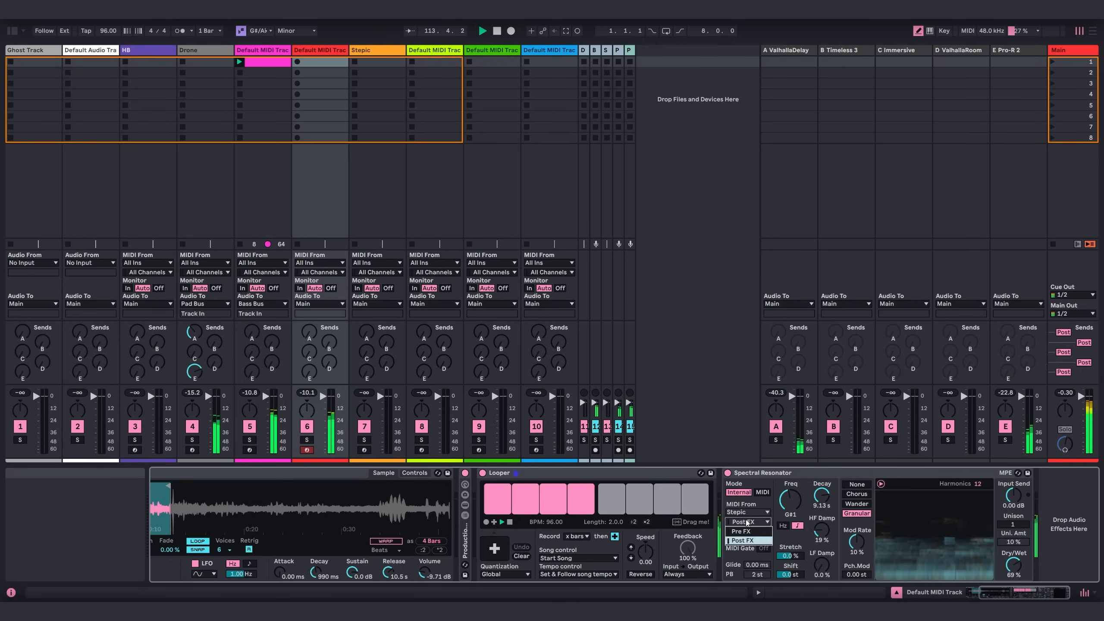
left_click(743, 540)
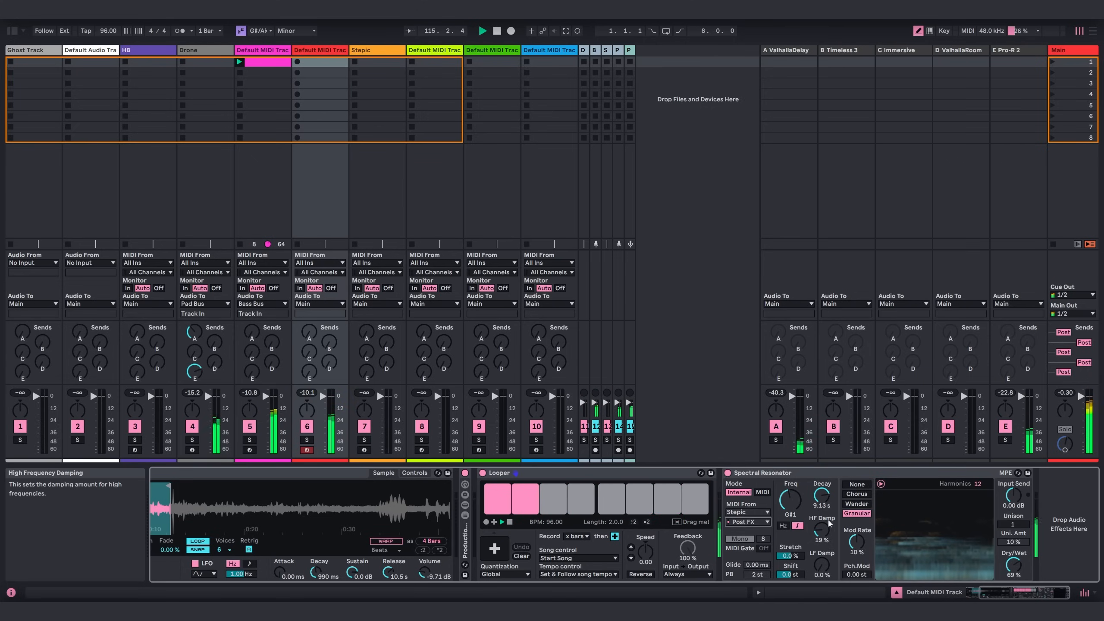
left_click(763, 493)
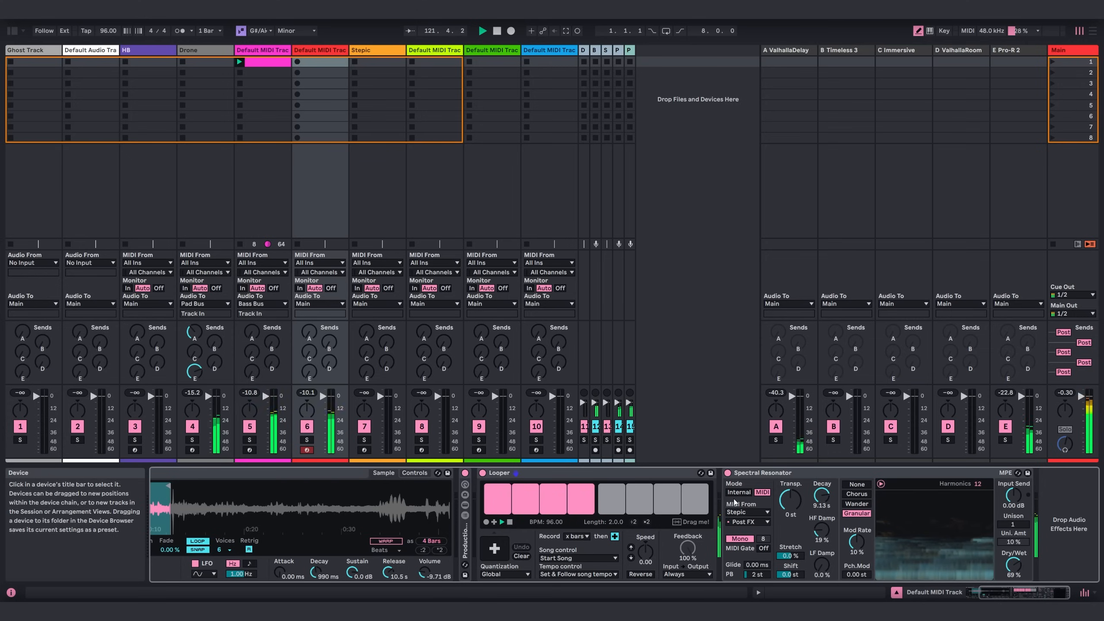
Examine the sequence playing in the Stepic track's editor window, and close it.
left_click(369, 49)
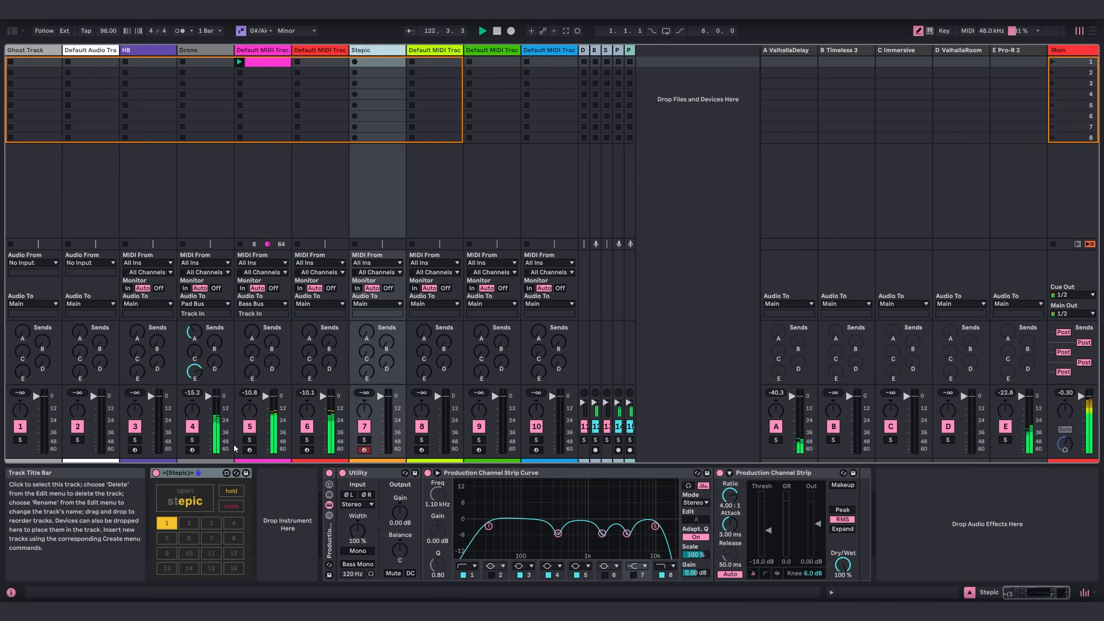
left_click(188, 499)
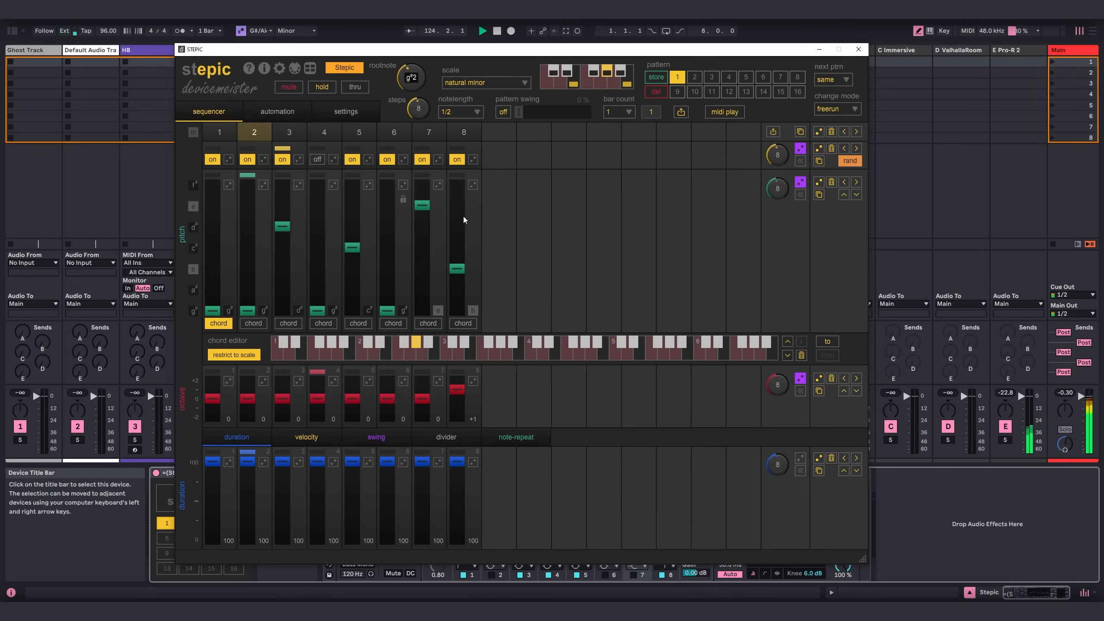
left_click(858, 50)
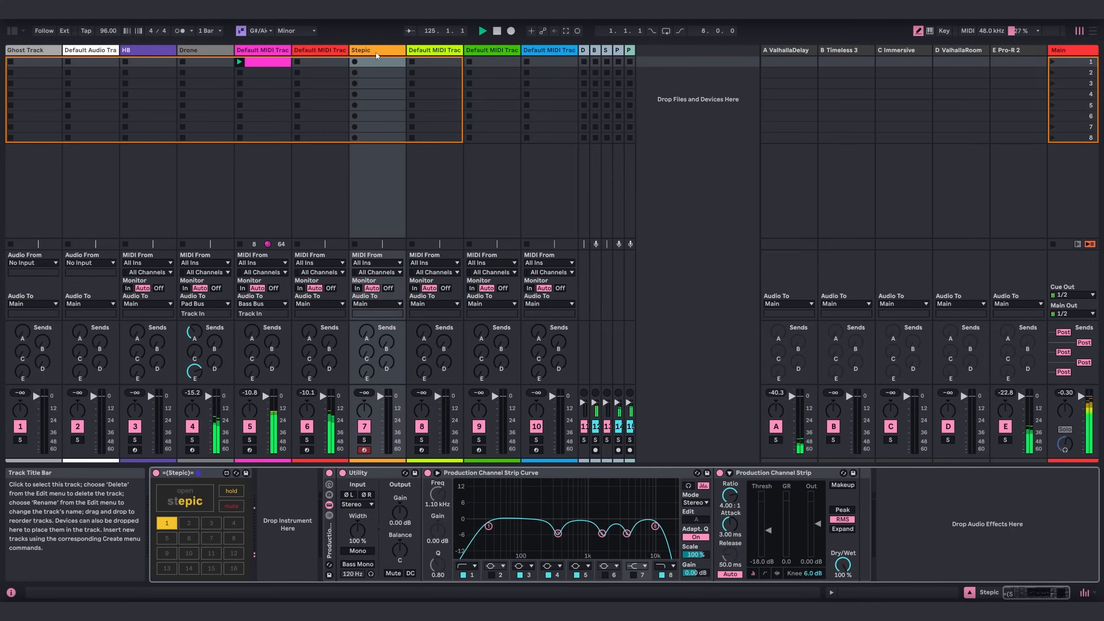
Load the Recirculate delay from the Delays collection after Spectral Resonator on track 6.
left_click(320, 50)
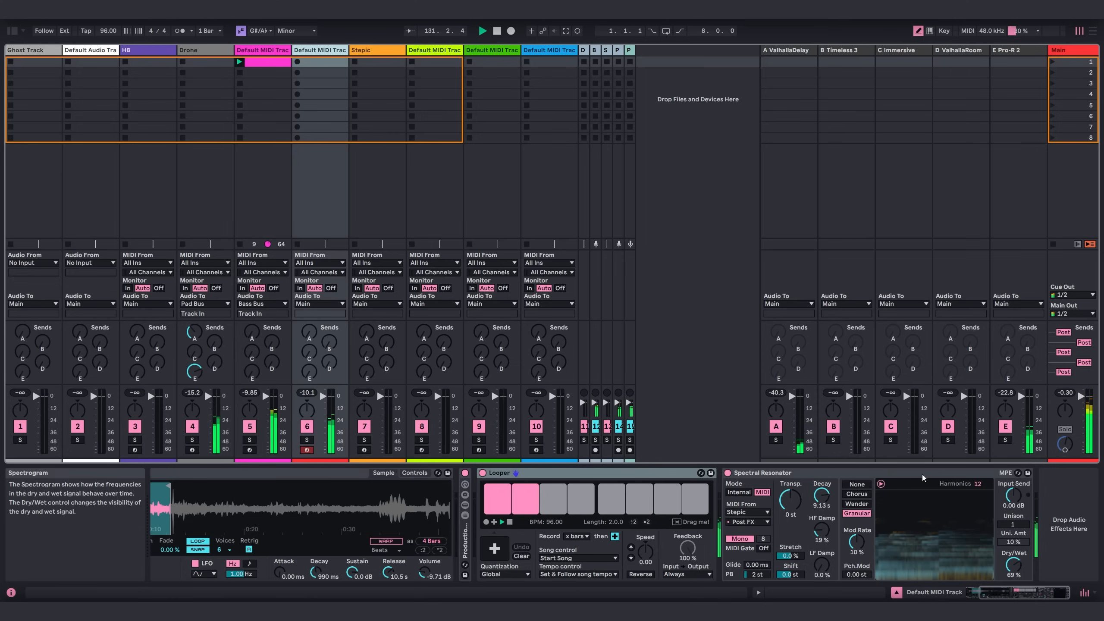
left_click(13, 33)
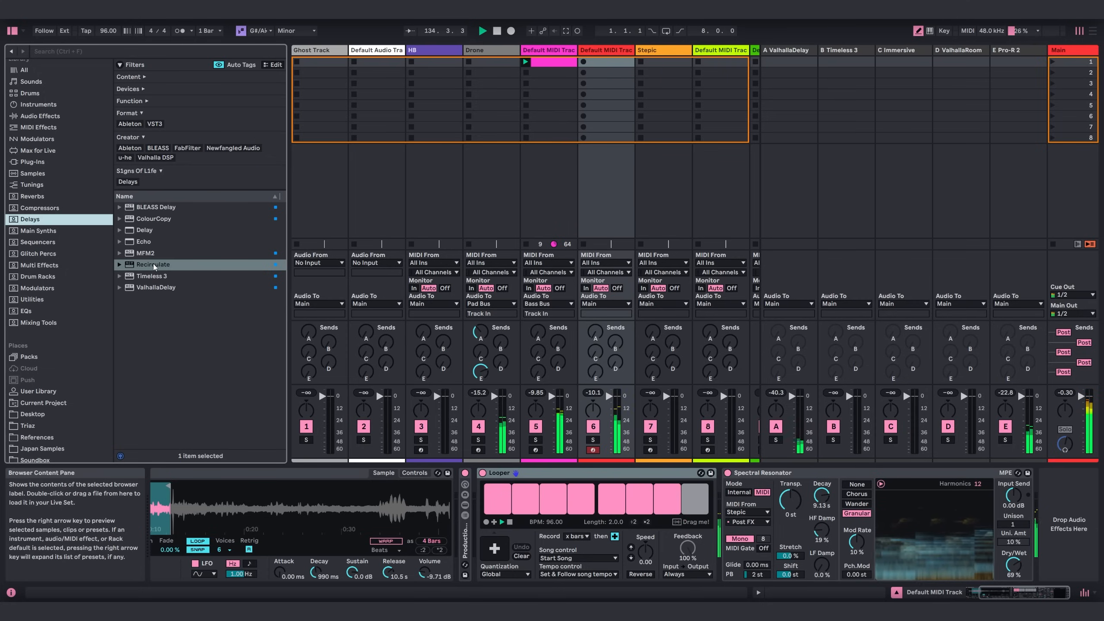
left_click_drag(153, 265, 1065, 514)
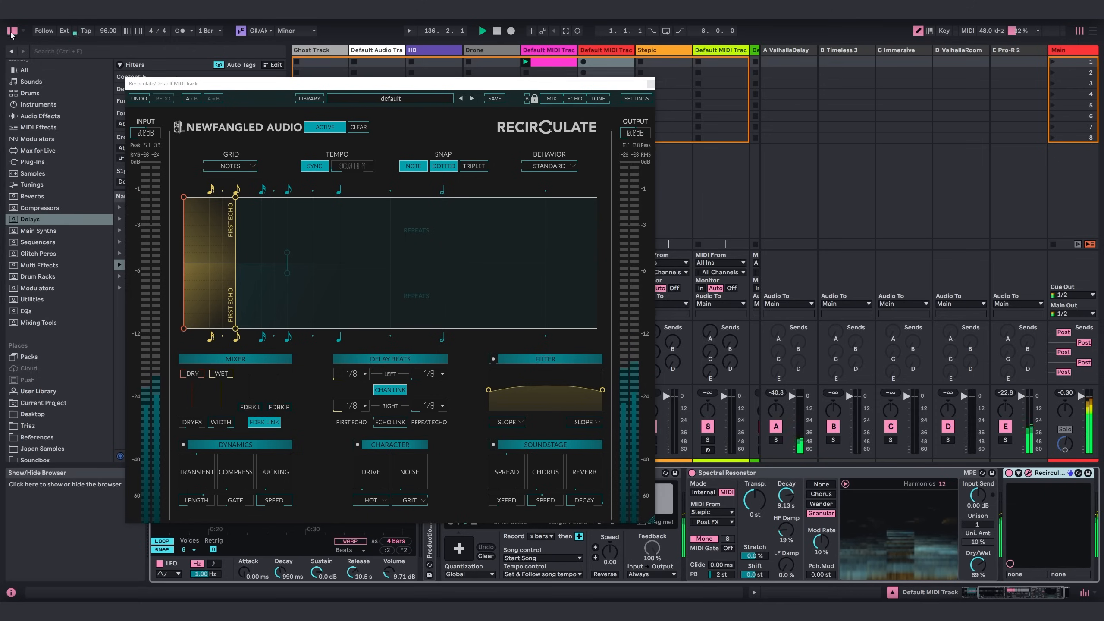
left_click(12, 30)
left_click_drag(376, 87, 468, 86)
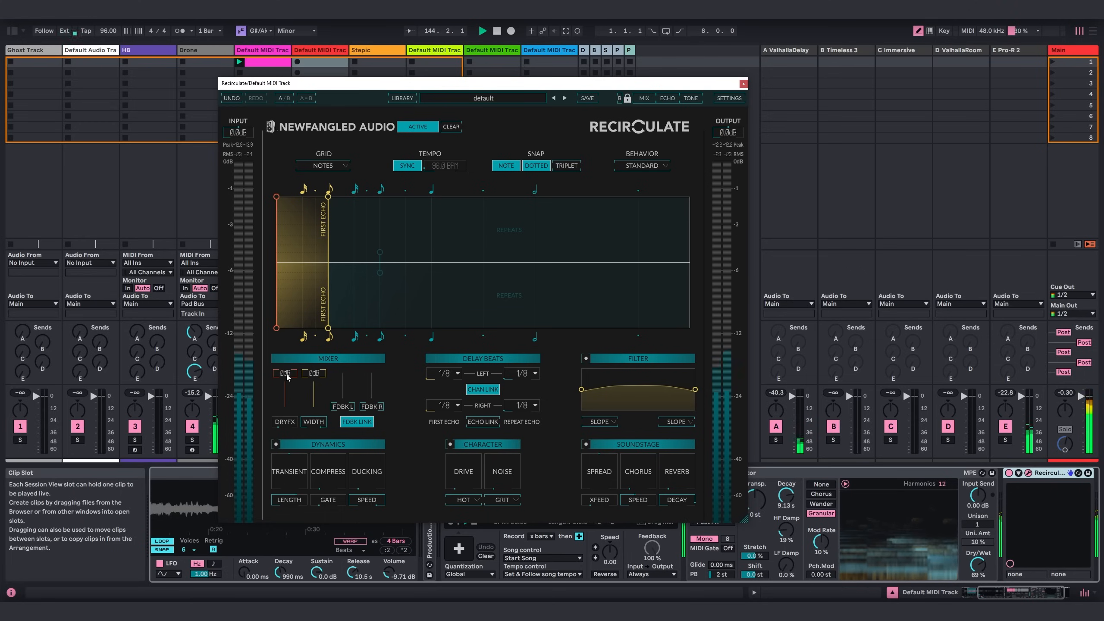
Lower Recirculate's Dry and Wet levels in the mixer, leaving Dry well below Wet.
left_click_drag(290, 380, 294, 475)
left_click_drag(315, 379, 291, 390)
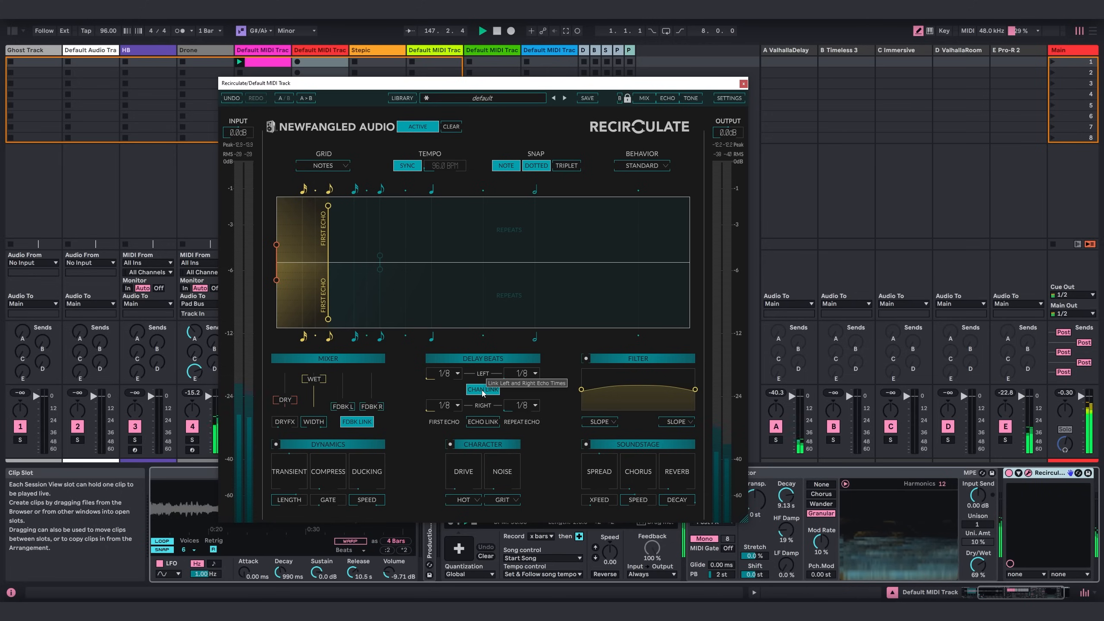
Unlink Recirculate's channels with the right first echo at 0.84, and raise the linked feedback and echo level.
left_click(482, 390)
left_click_drag(328, 319, 365, 316)
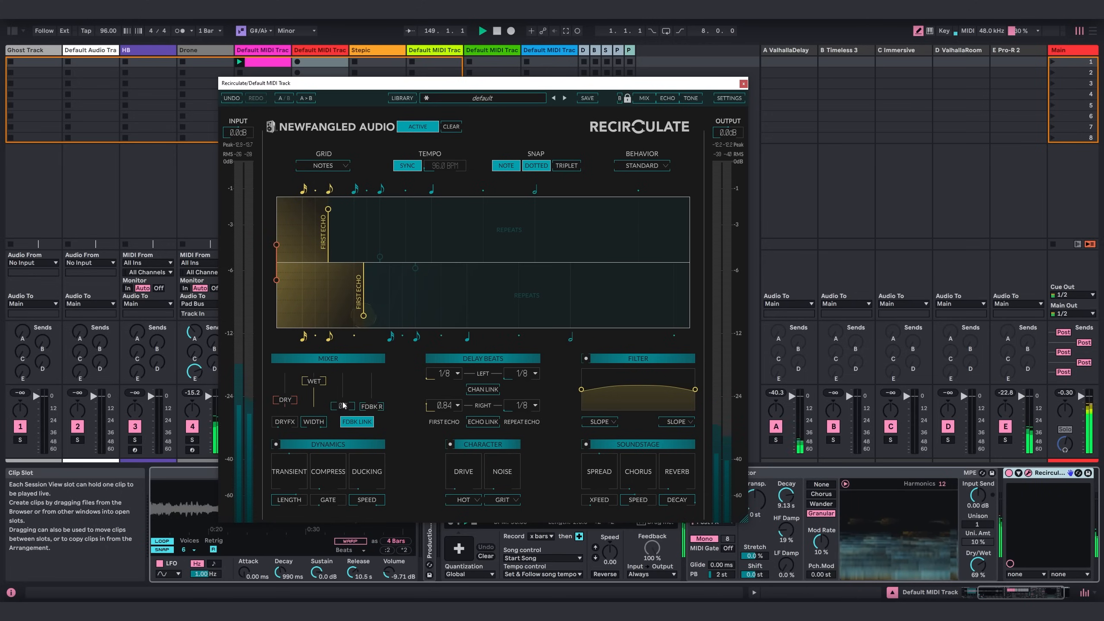
left_click_drag(357, 357, 367, 341)
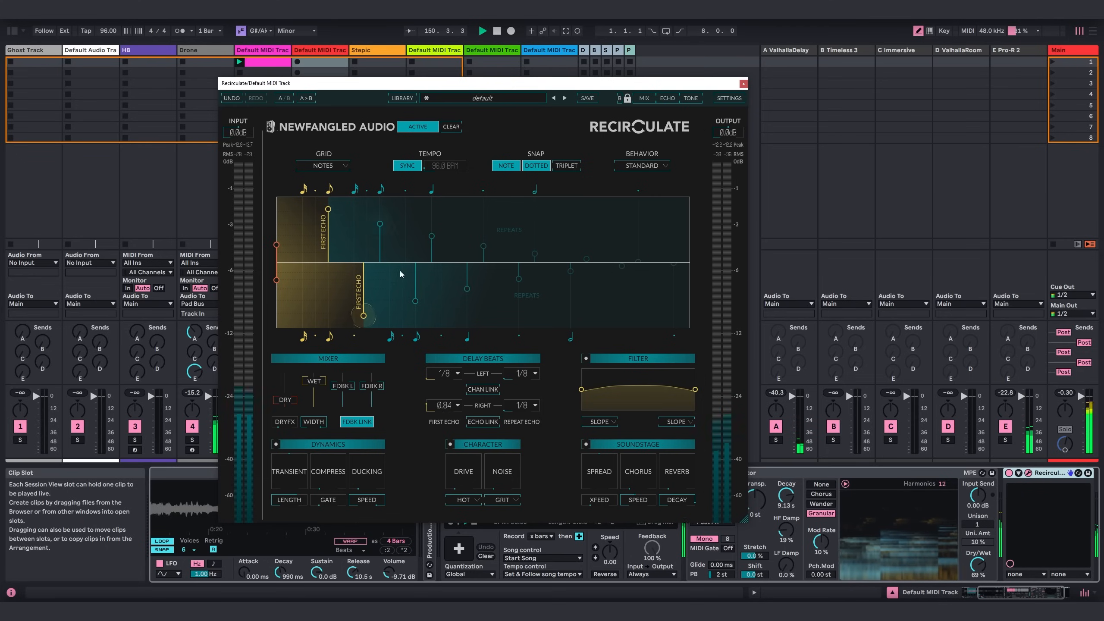
left_click_drag(328, 210, 329, 207)
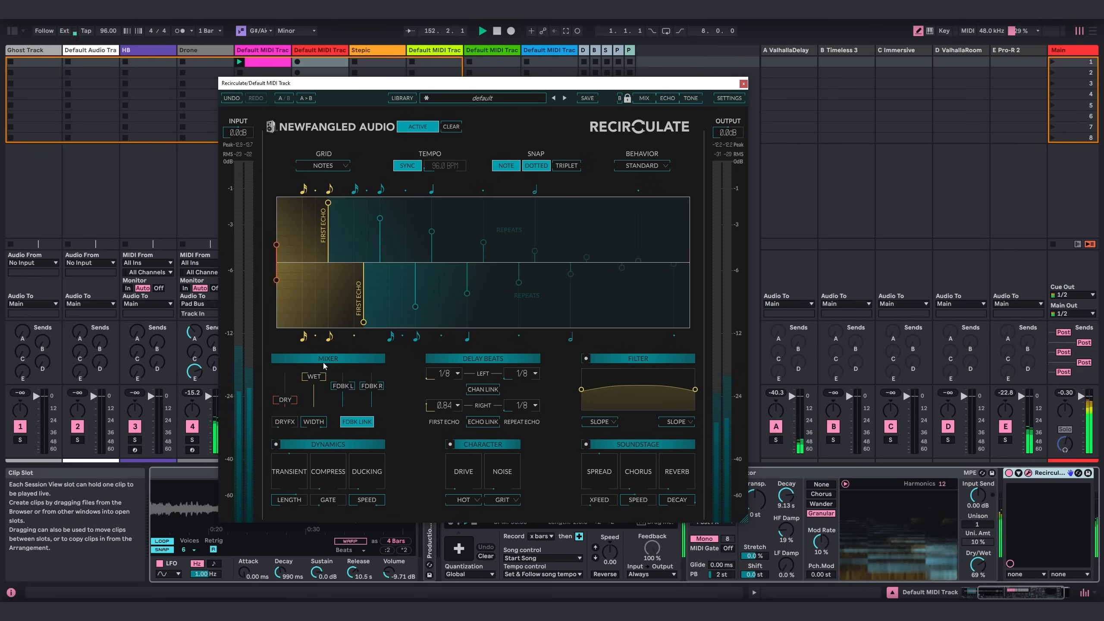
Set Recirculate's behavior to Granular and its Spray to 58%, and adjust the Spread.
left_click(640, 166)
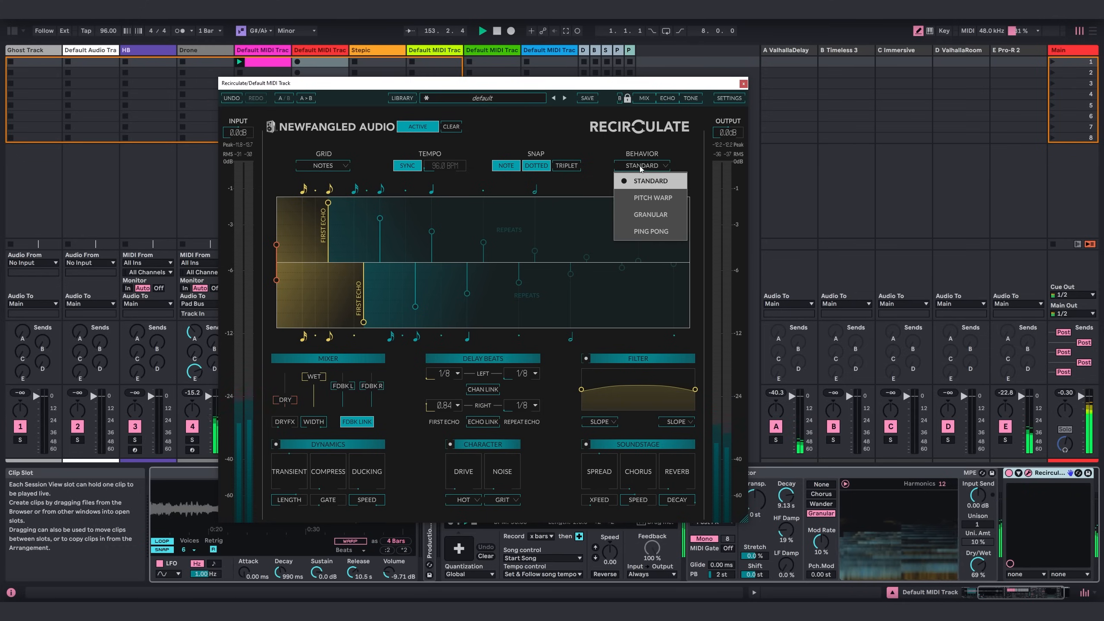
left_click(647, 217)
mouse_move(640, 486)
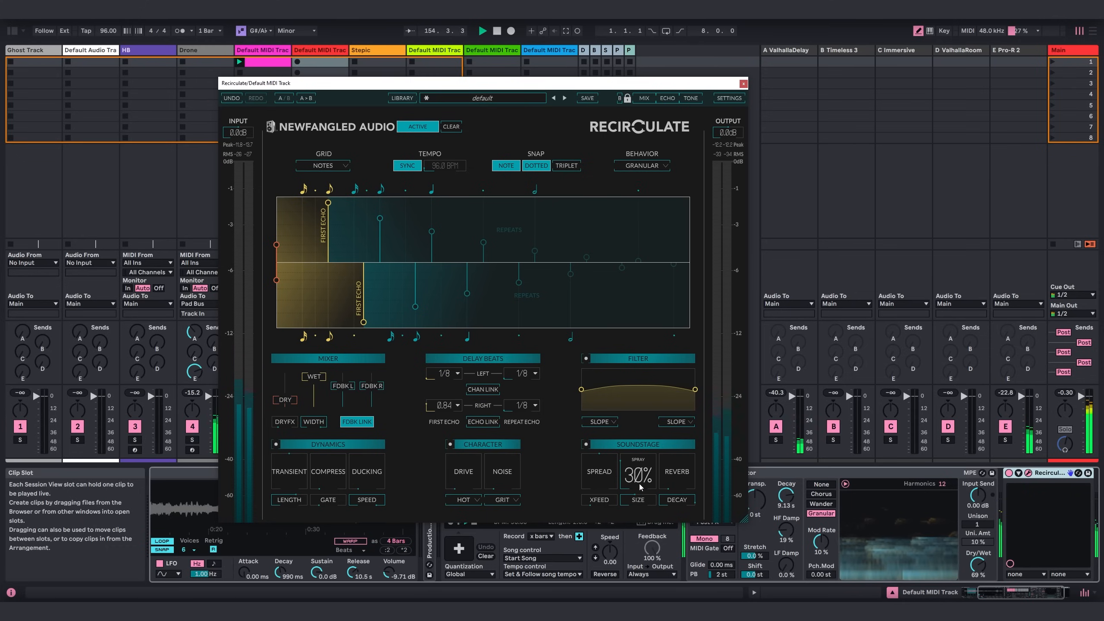
mouse_move(642, 481)
left_mouse_down()
mouse_move(645, 444)
mouse_move(674, 473)
mouse_move(670, 408)
left_mouse_up()
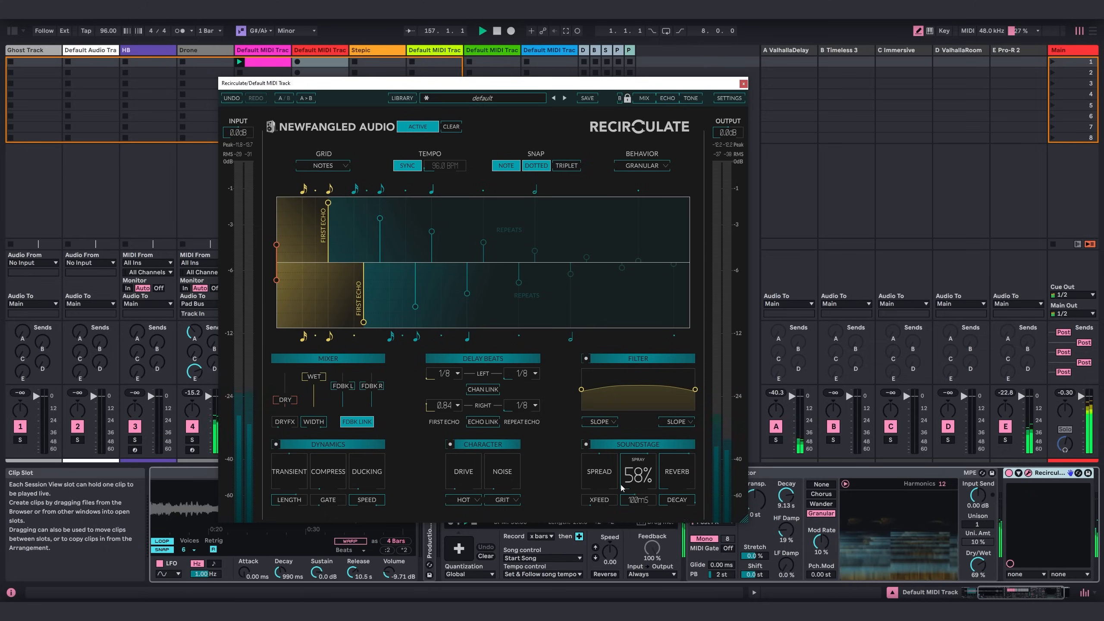
left_click_drag(607, 465, 610, 444)
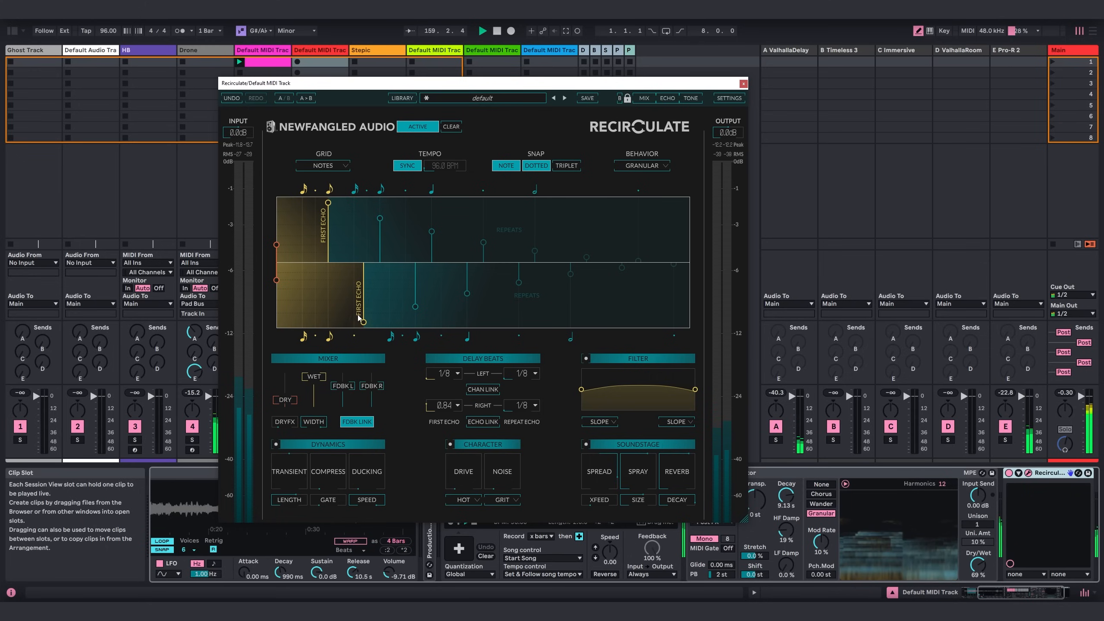
Set Recirculate's right first echo to 0.83, raise the feedback, Dry and Wet levels, and close its window.
left_click_drag(363, 321, 358, 316)
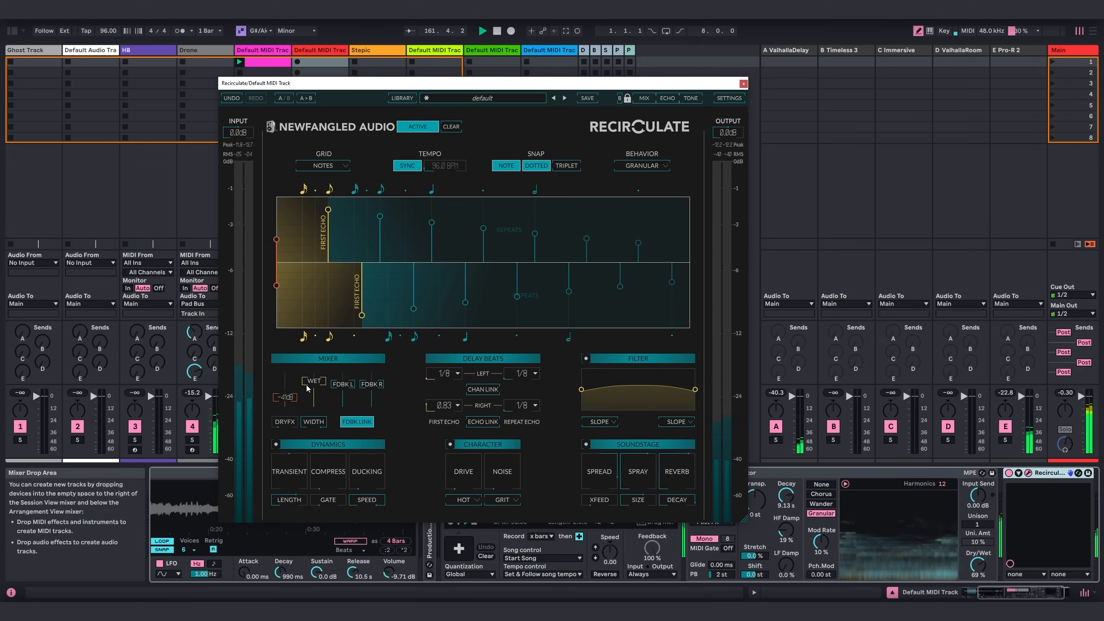
left_click_drag(316, 381, 313, 367)
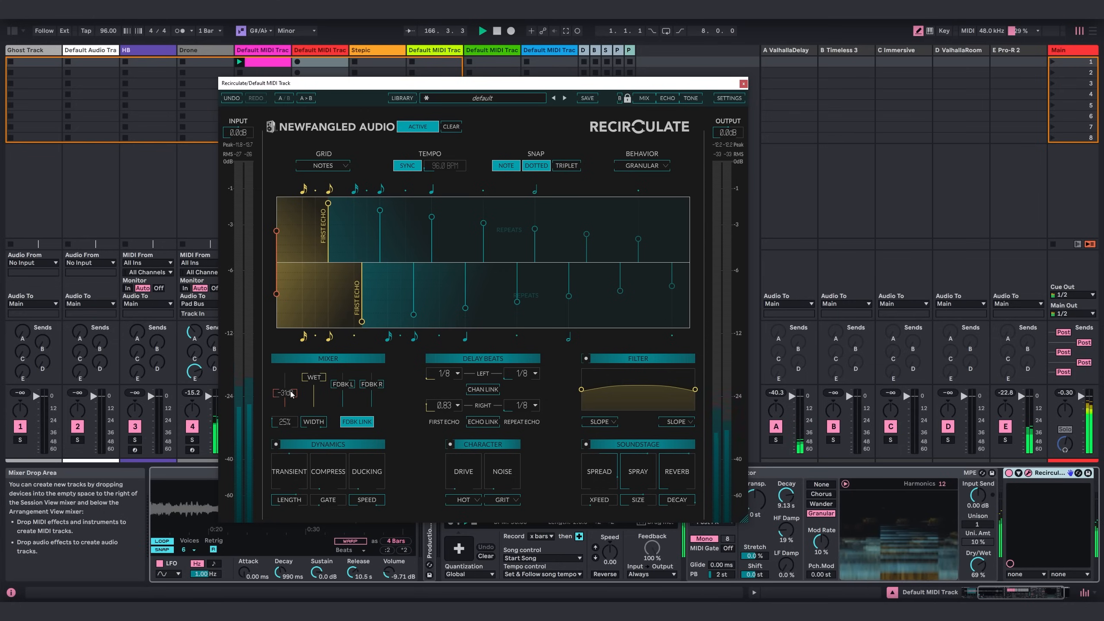
left_click(742, 84)
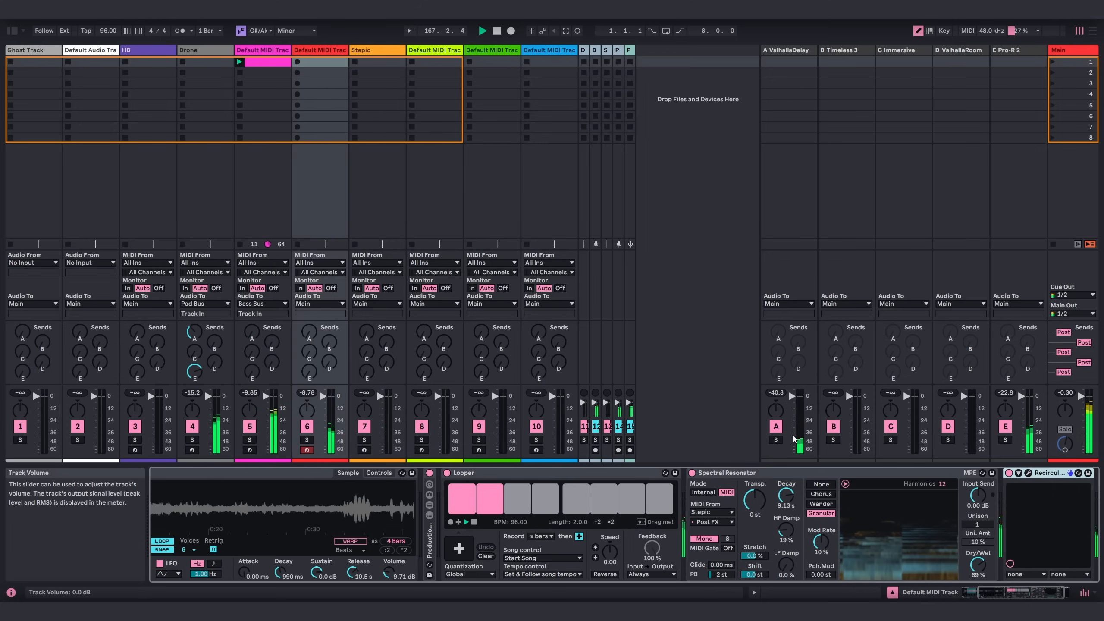
Reopen Recirculate, adjust its Drive, set the noise type to Grime, and close the plug-in window.
left_click_drag(995, 592, 1071, 584)
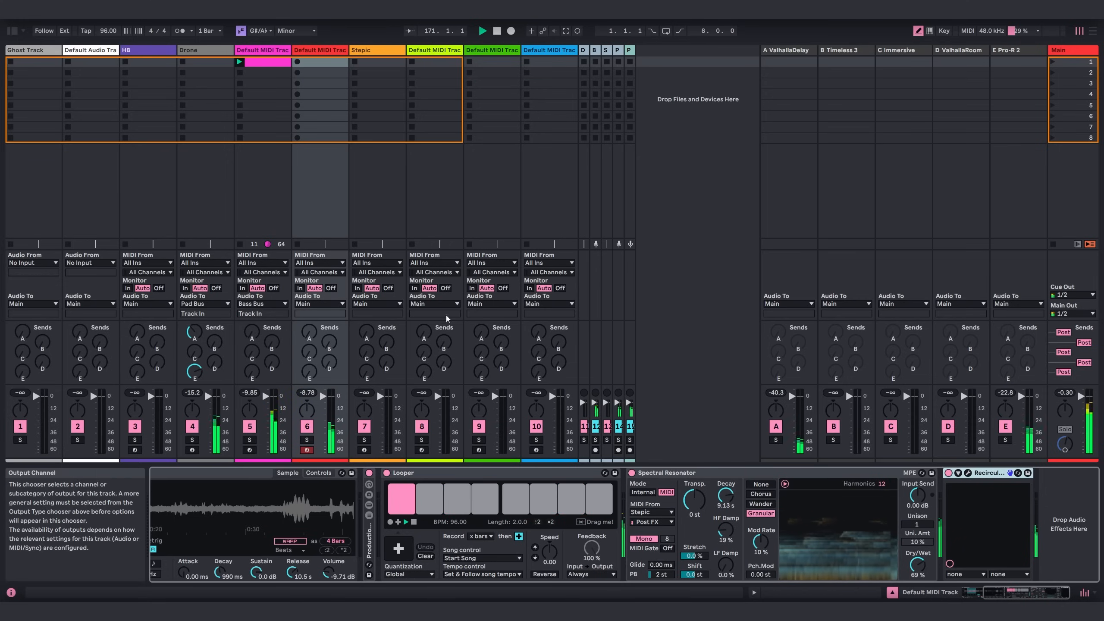
left_click(967, 472)
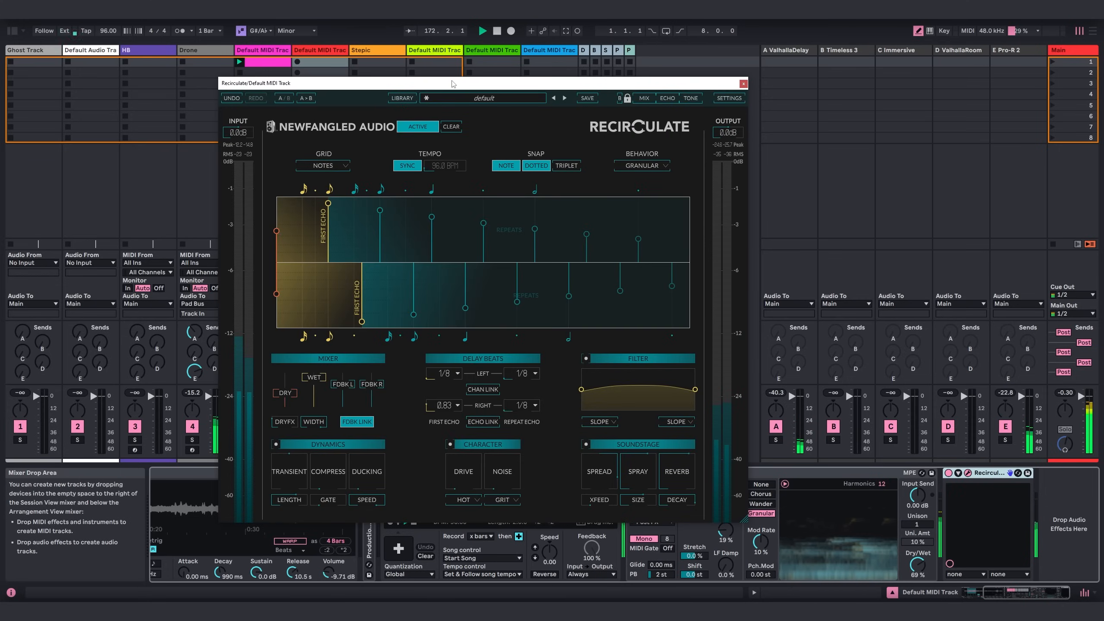
left_click_drag(453, 84, 455, 83)
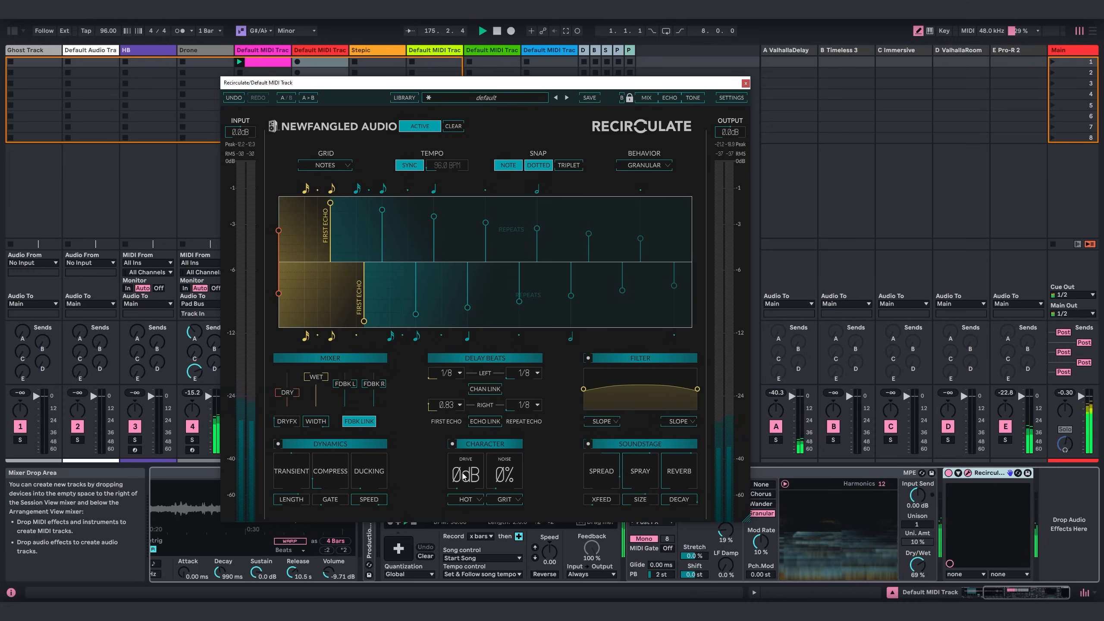
left_click_drag(464, 476, 469, 441)
left_click(511, 500)
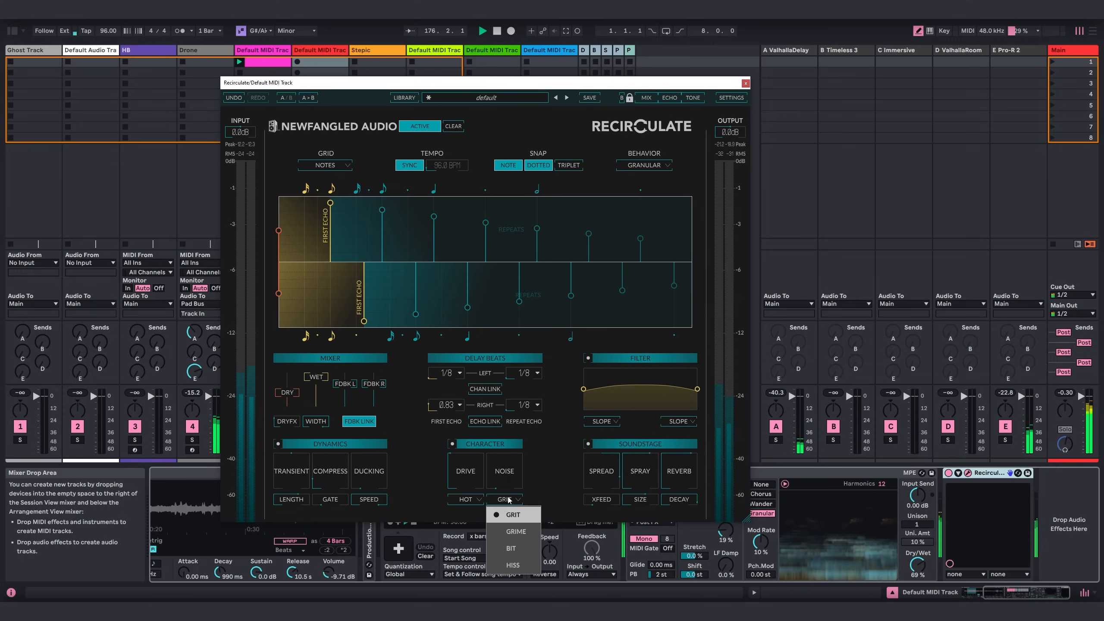
left_click(498, 500)
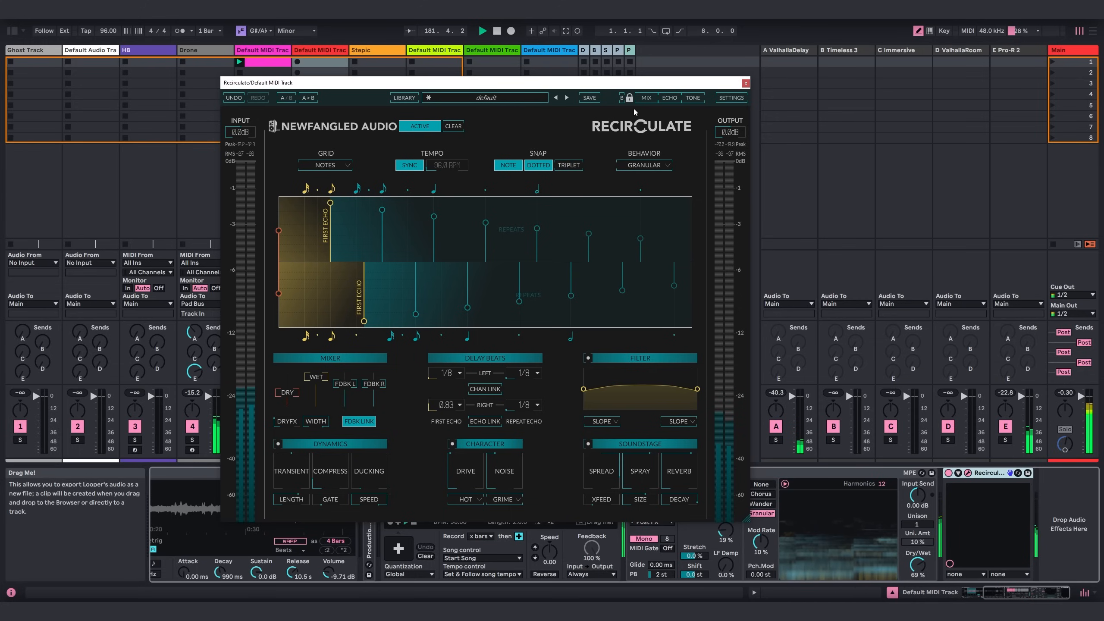
left_click(745, 83)
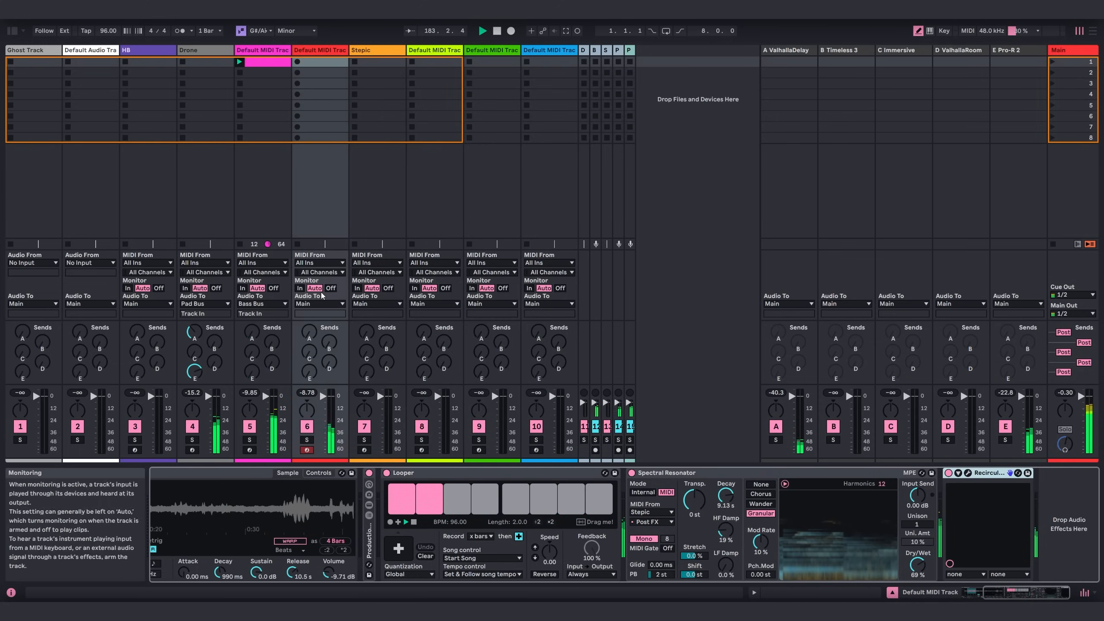
Route the audio output of track 6 to Synth Bus.
left_click(320, 303)
left_click(318, 400)
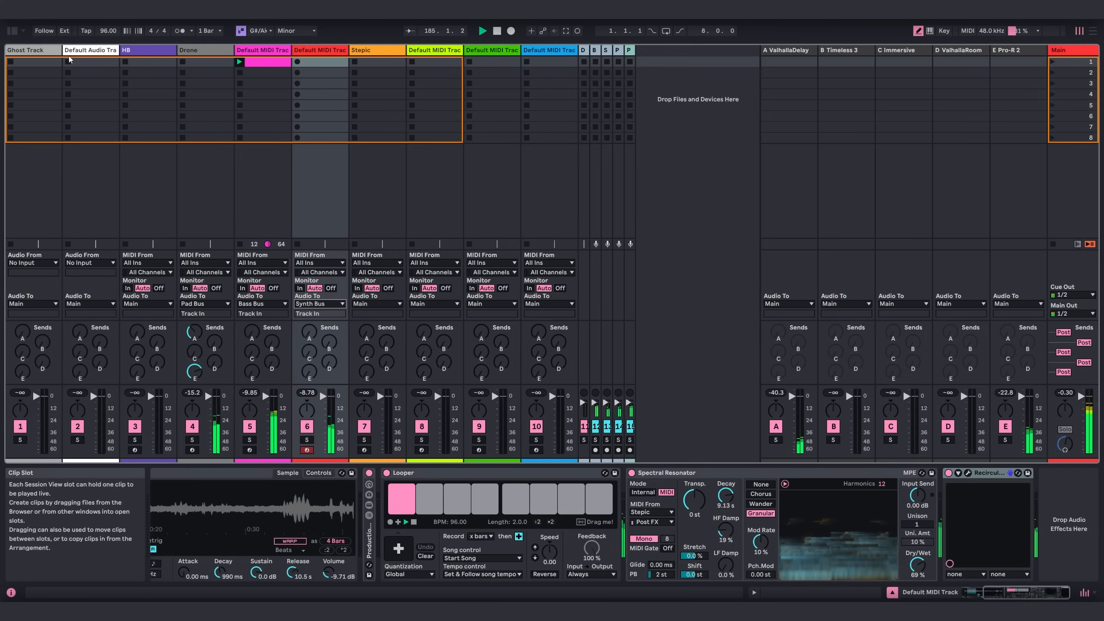
Add ValhallaSupermassive from the Effects collection after Recirculate on track 6, and enlarge and reposition its window.
left_click(12, 32)
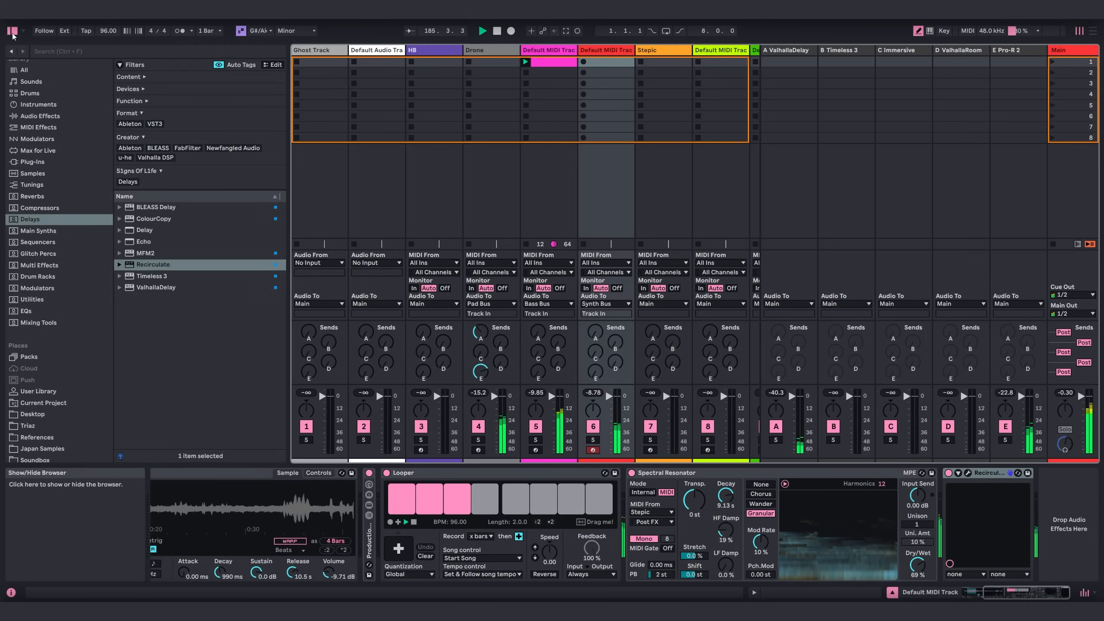
scroll(39, 109, "up", 3)
left_click(31, 110)
scroll(174, 348, "down", 5)
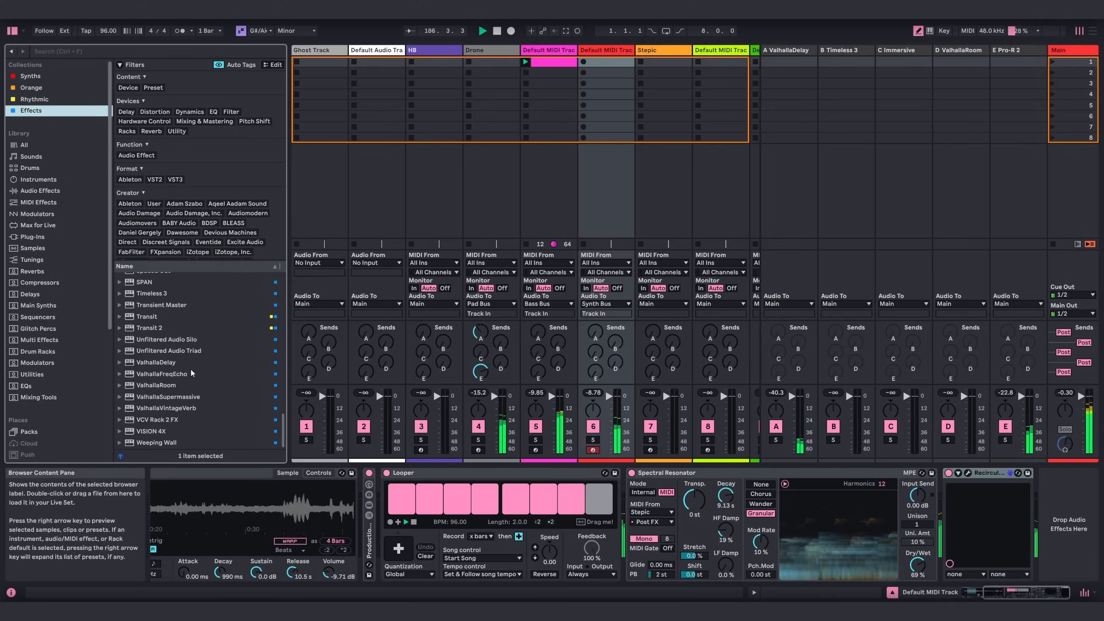
left_click(168, 397)
key("Return")
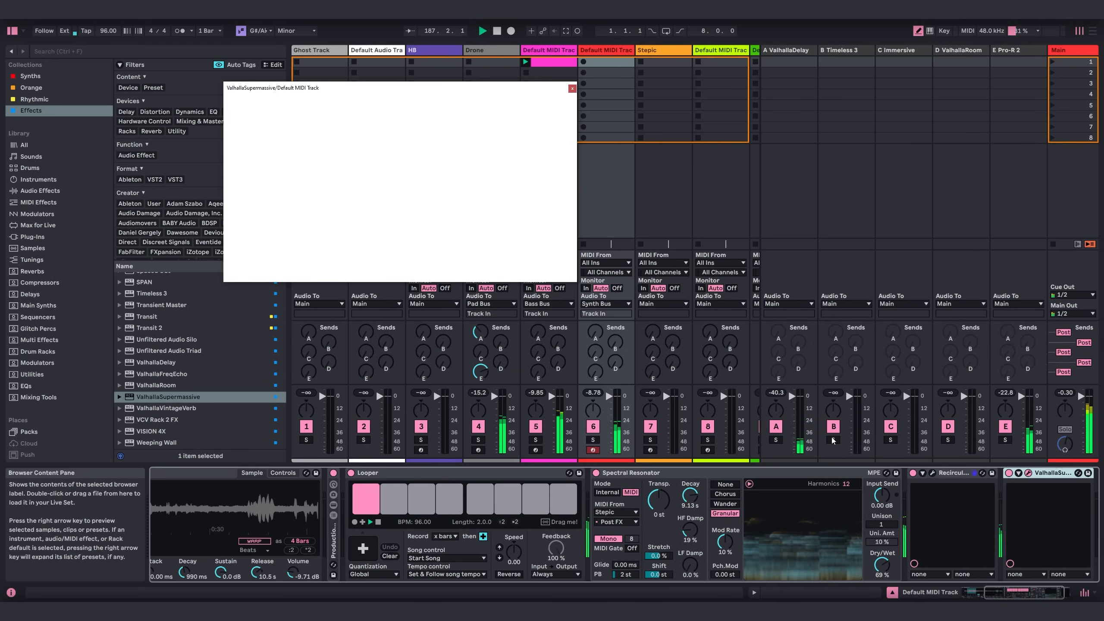
left_click(12, 31)
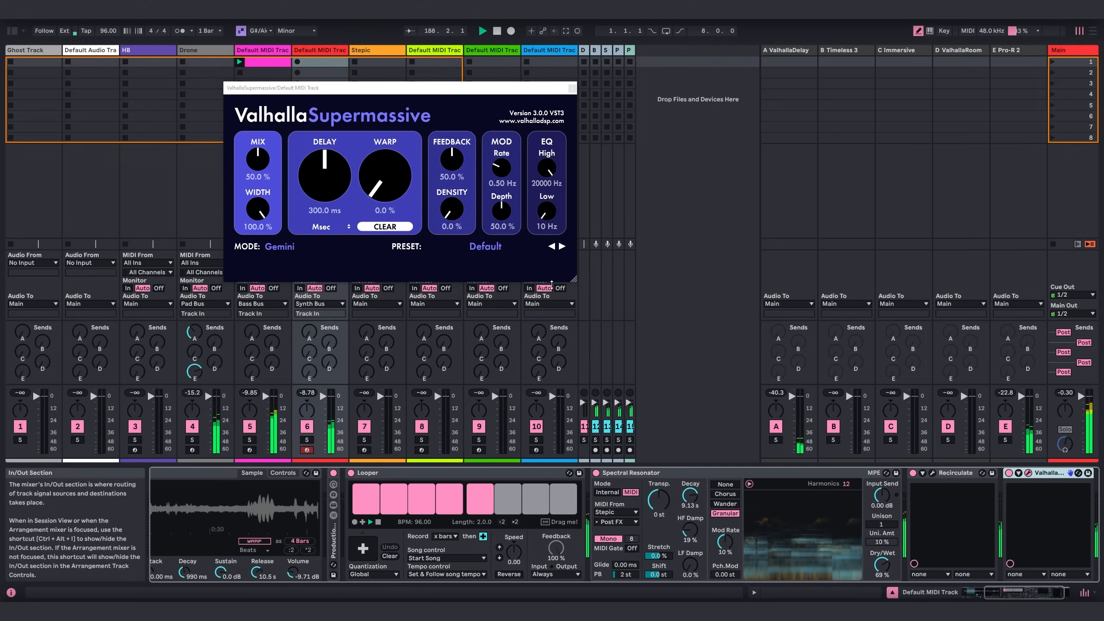
left_click_drag(572, 278, 692, 425)
left_click_drag(523, 93, 527, 123)
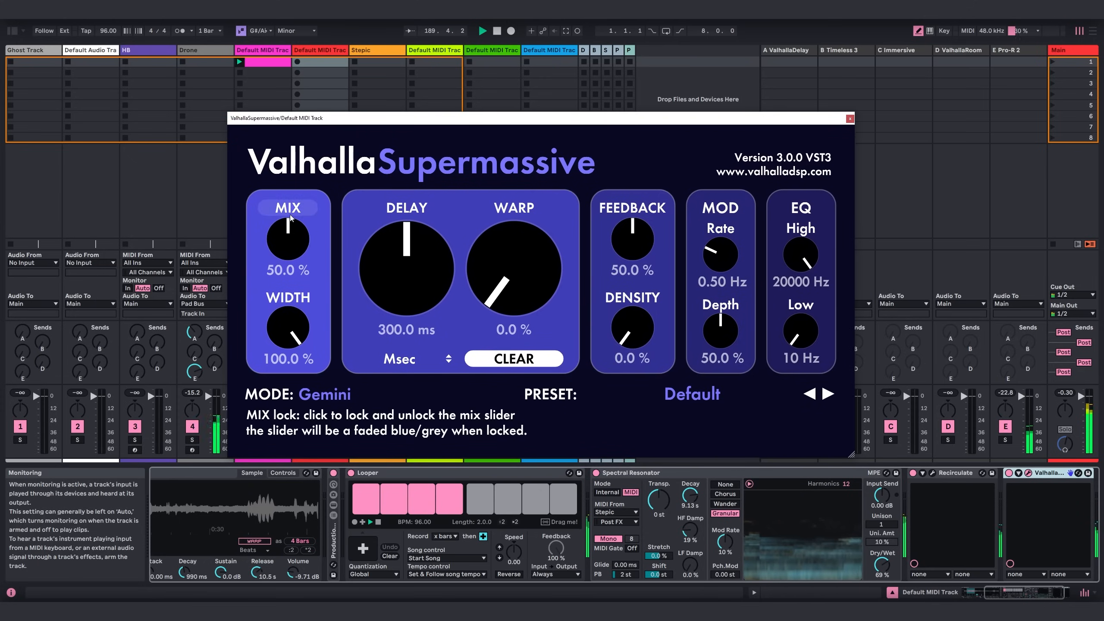
Set ValhallaSupermassive to Scorpio mode with Mix 65.6%, Delay 572.3 ms, Warp 92.4% and Feedback 68%.
left_click(319, 391)
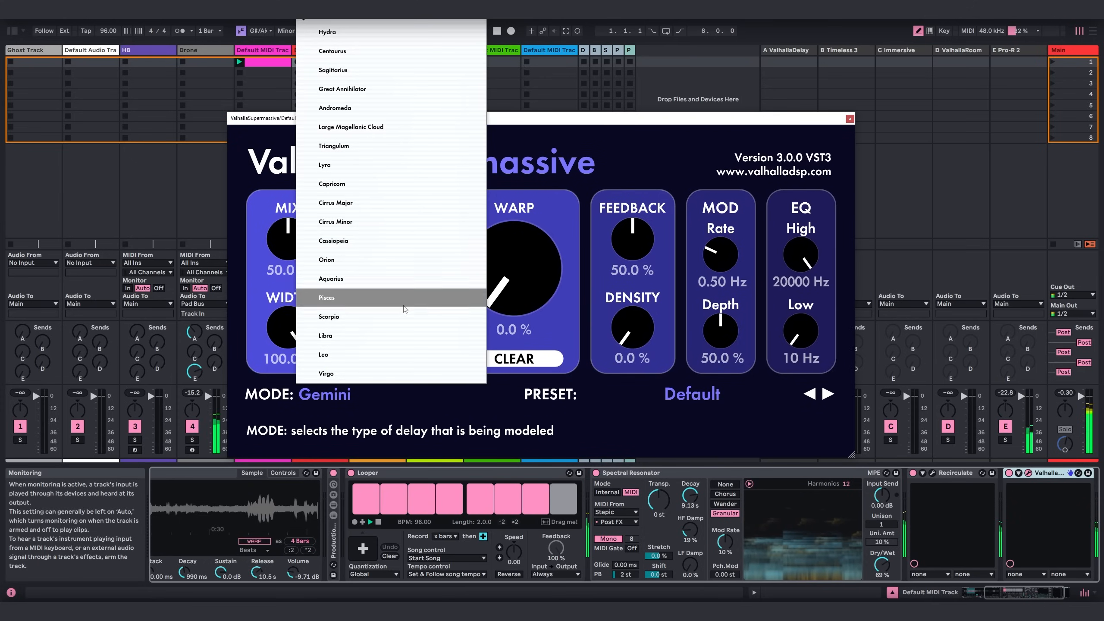
left_click(385, 324)
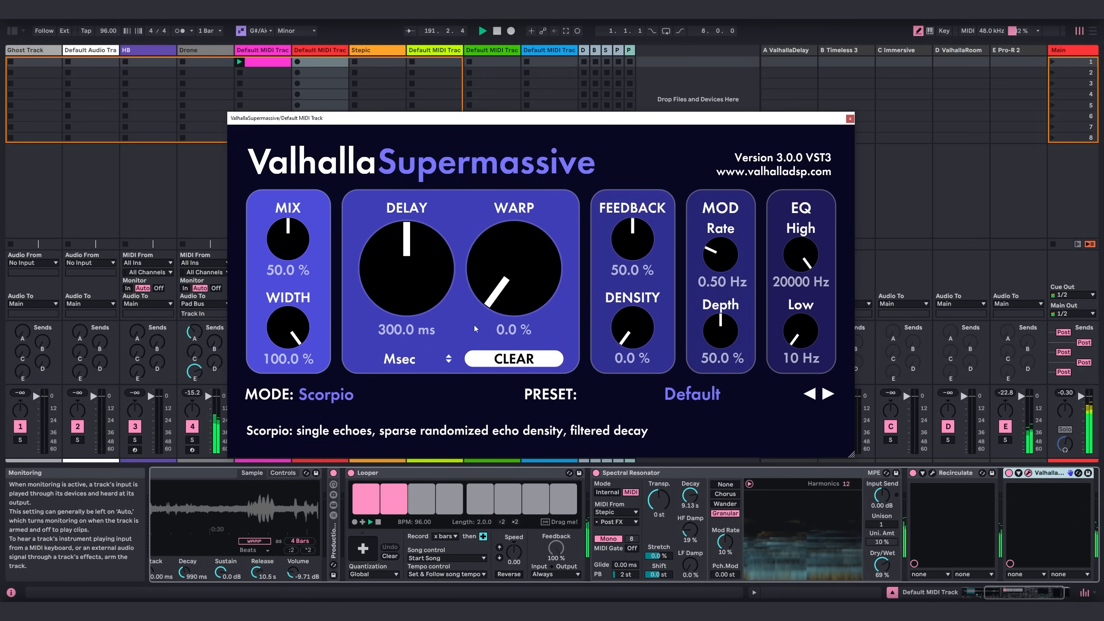
left_click_drag(287, 243, 289, 227)
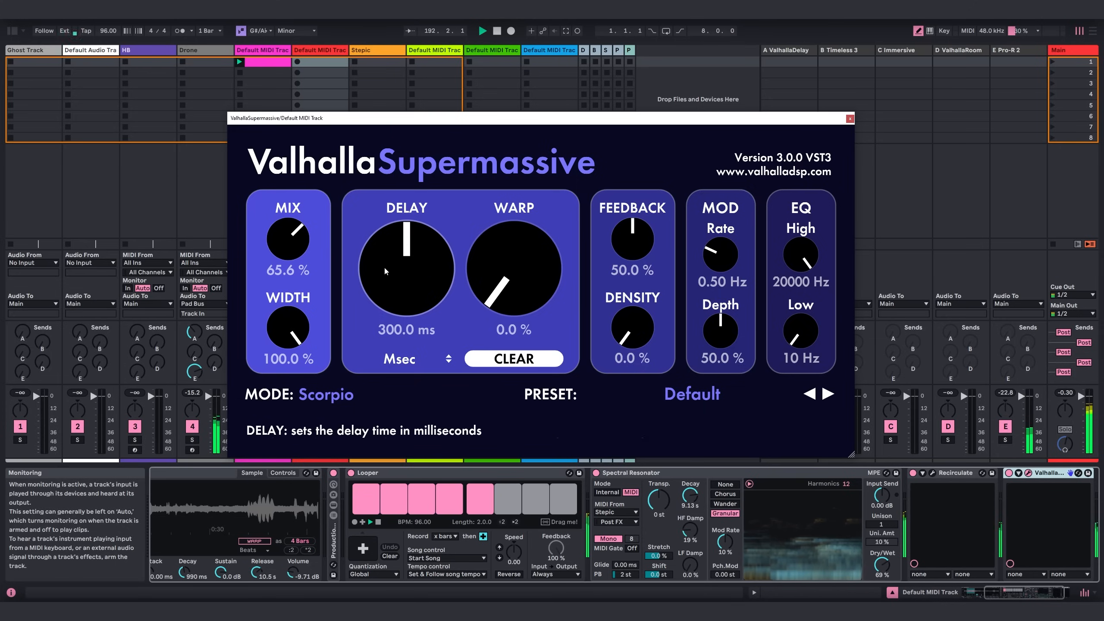
left_click_drag(406, 270, 407, 243)
left_click_drag(513, 269, 513, 180)
left_click_drag(632, 240, 633, 220)
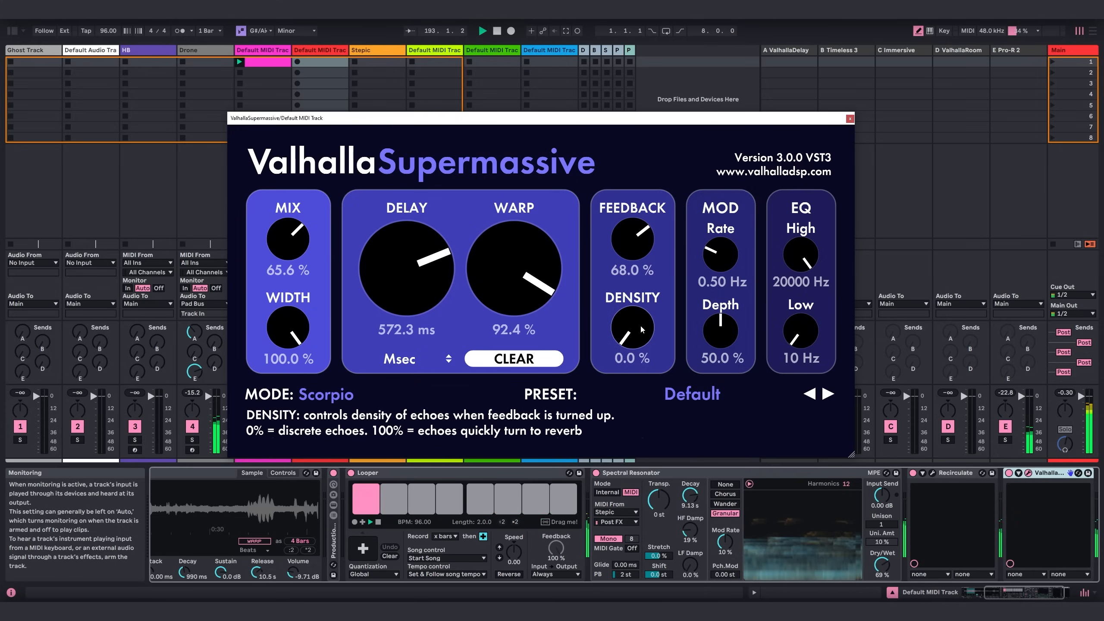
Set ValhallaSupermassive's Density to 84.8% and Mix to 77.2%, and close its window.
left_click_drag(632, 328, 654, 287)
left_click_drag(297, 239, 298, 228)
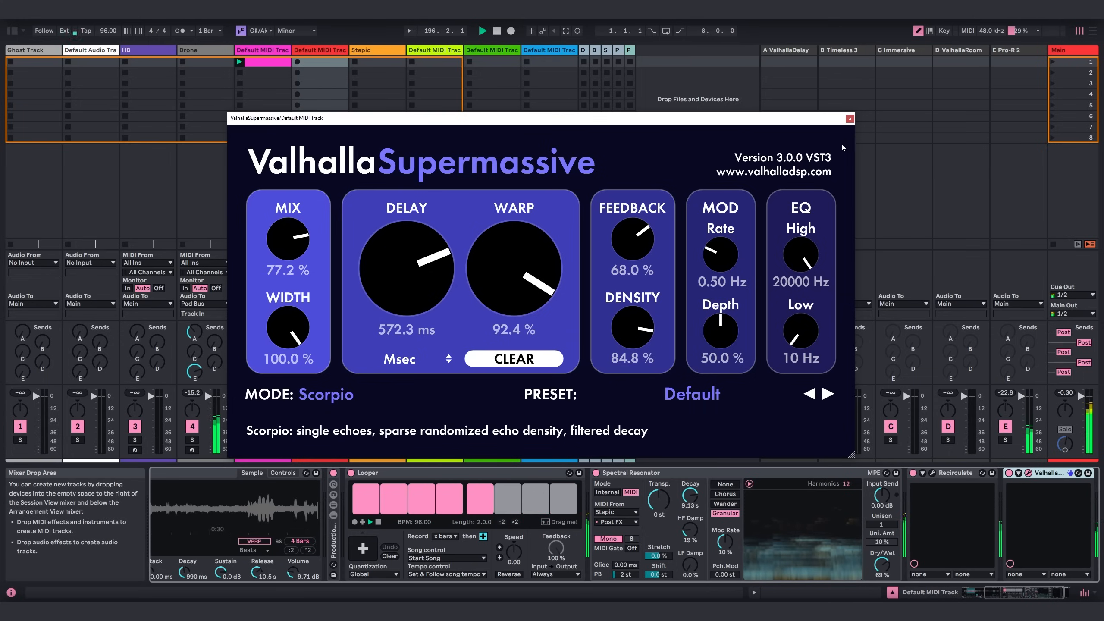
left_click(849, 118)
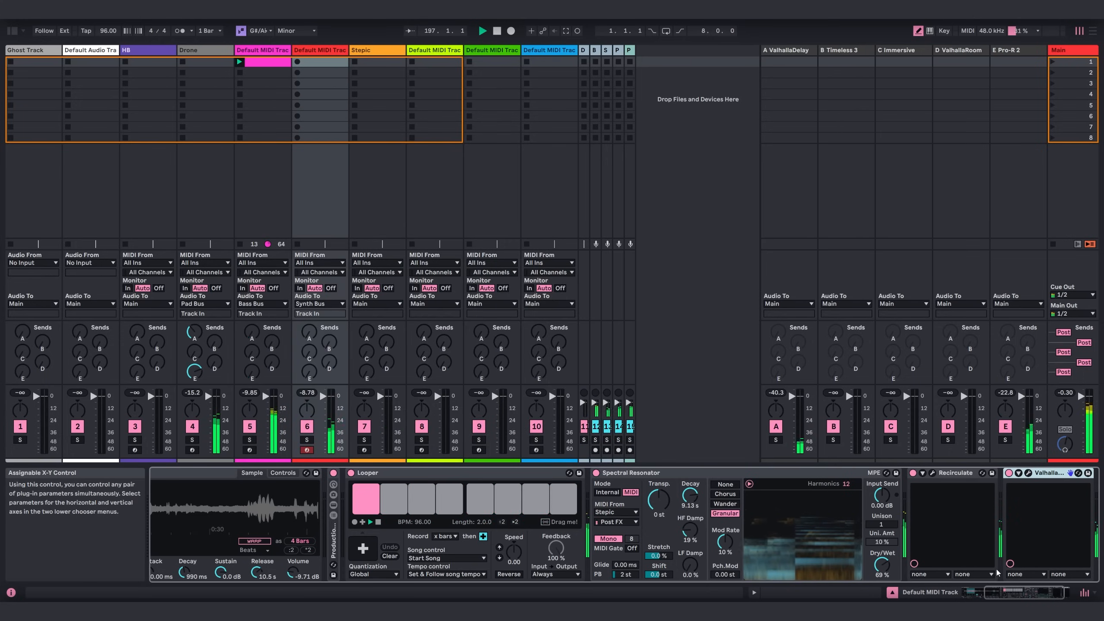
Insert a Utility audio effect between Spectral Resonator and Recirculate on track 6.
scroll(997, 572, "right", 2)
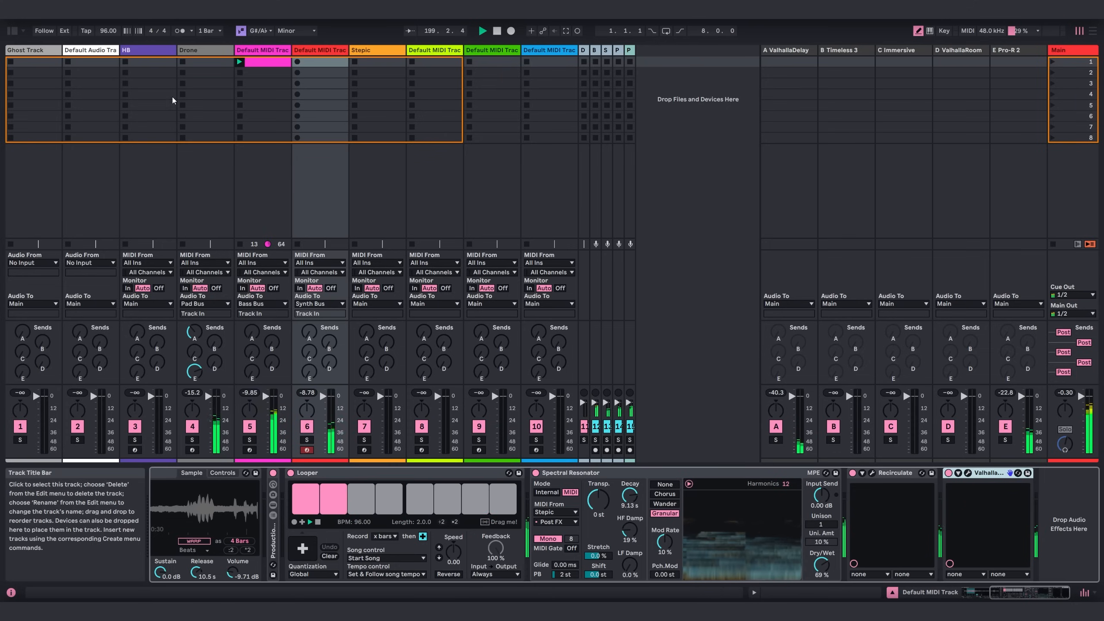
left_click(12, 31)
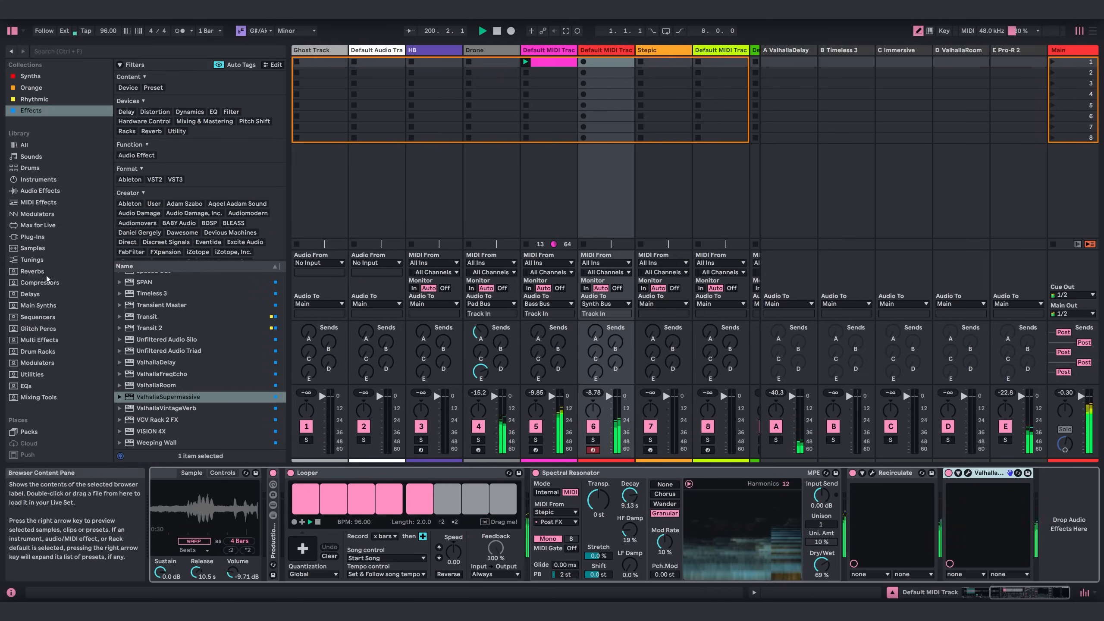
left_click(41, 190)
scroll(151, 408, "down", 10)
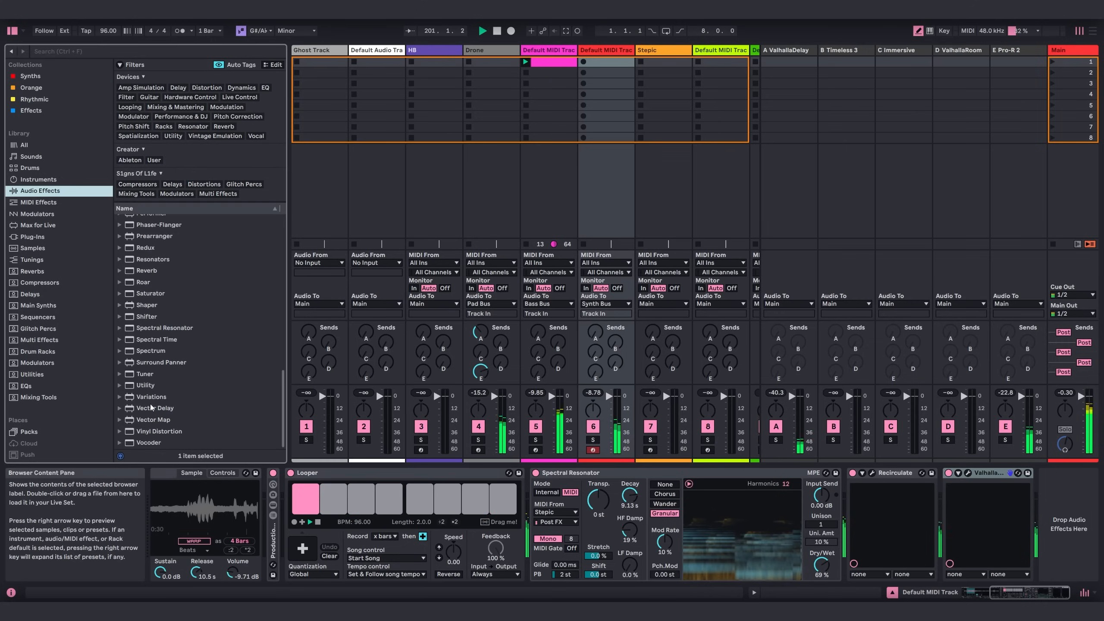
left_click_drag(145, 384, 851, 528)
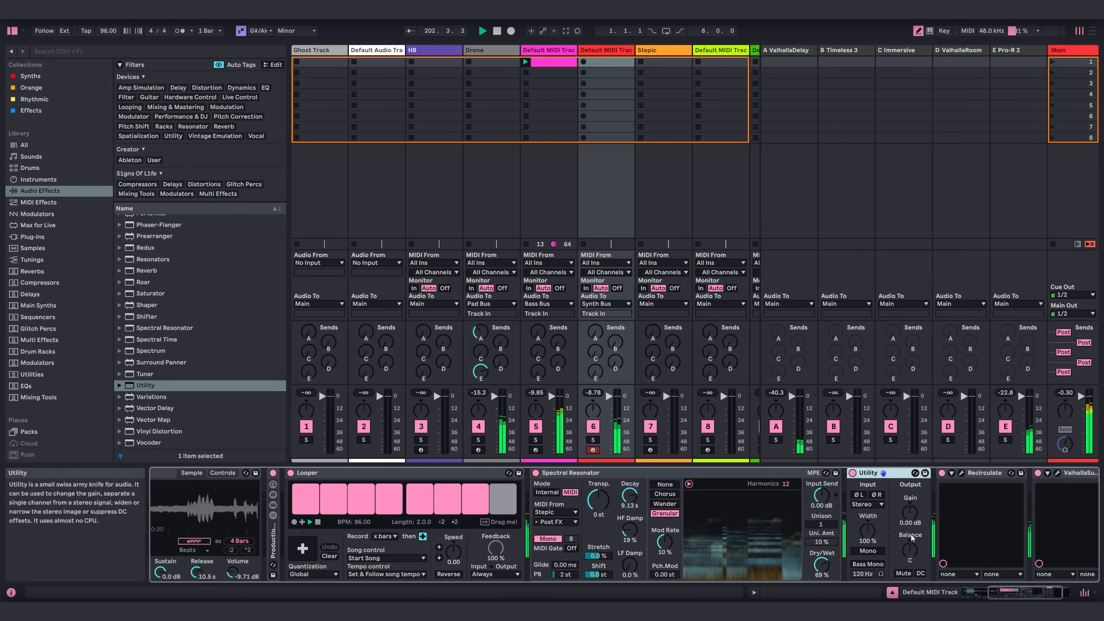
Set the Utility's gain to 5.56 dB, hide the browser, and bring the end of the device chain into view.
mouse_move(909, 512)
left_mouse_down()
mouse_move(909, 494)
mouse_move(913, 516)
left_mouse_up()
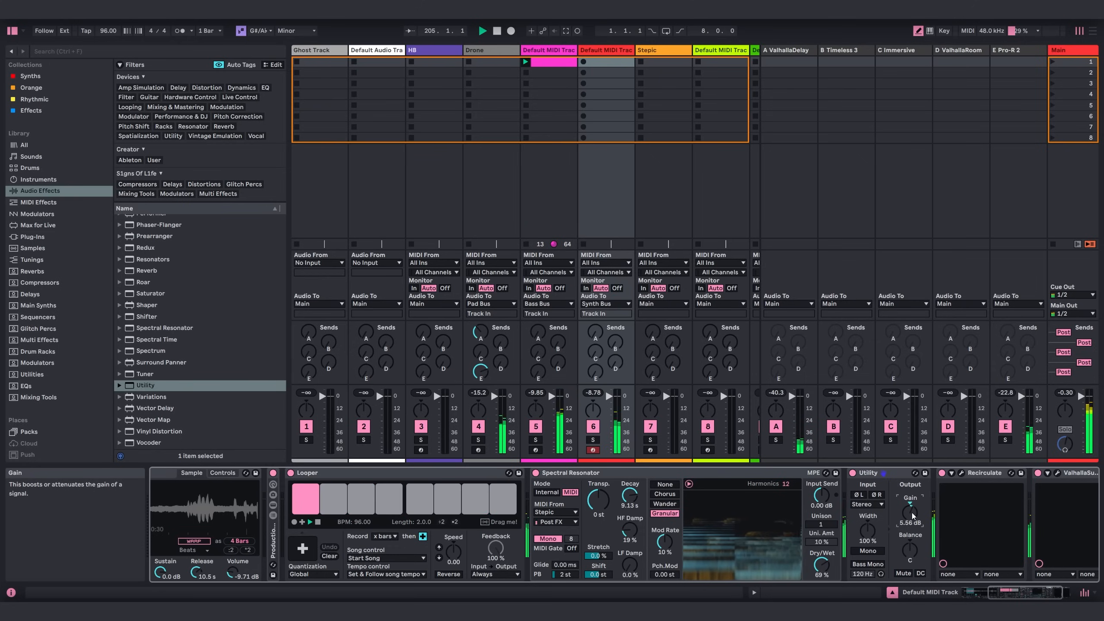
left_click(12, 30)
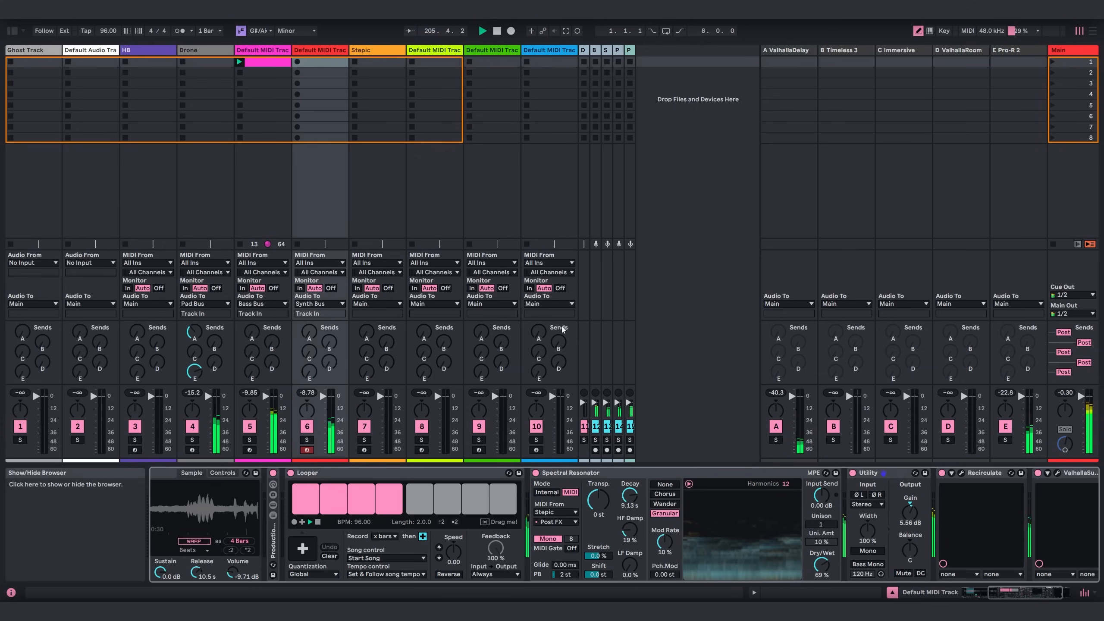
left_click(1026, 584)
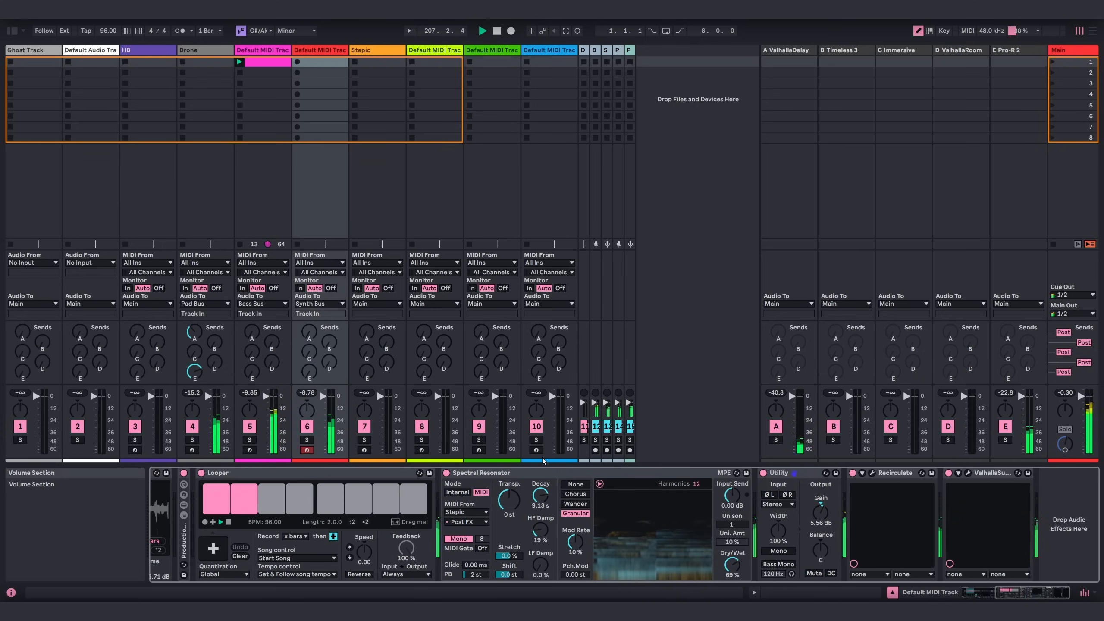
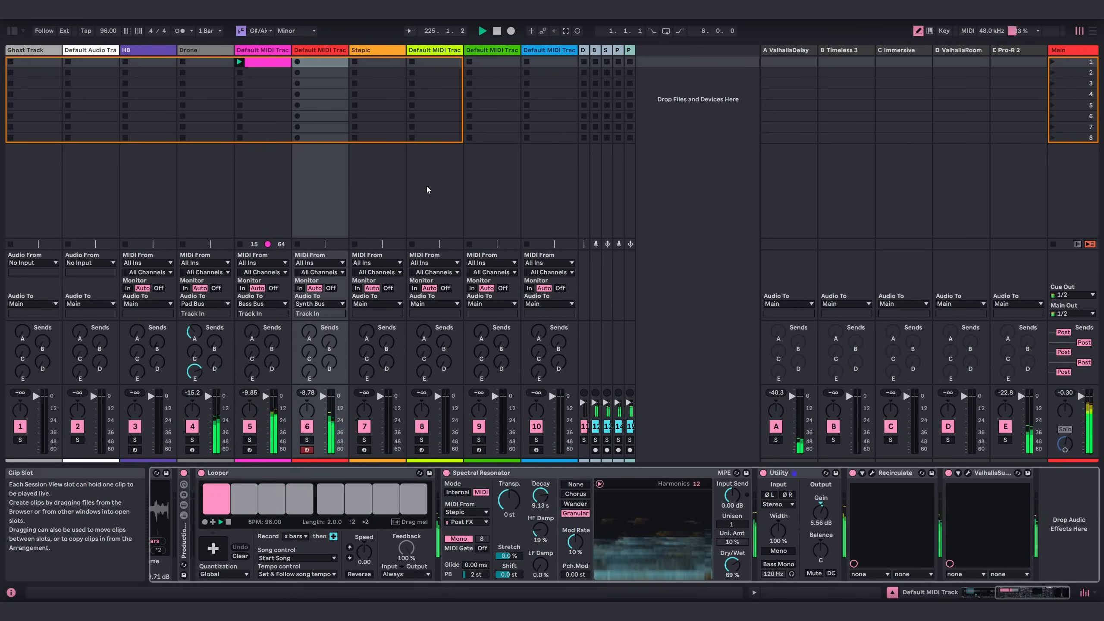
Rename track 6 as Bird Drone.
left_click(371, 50)
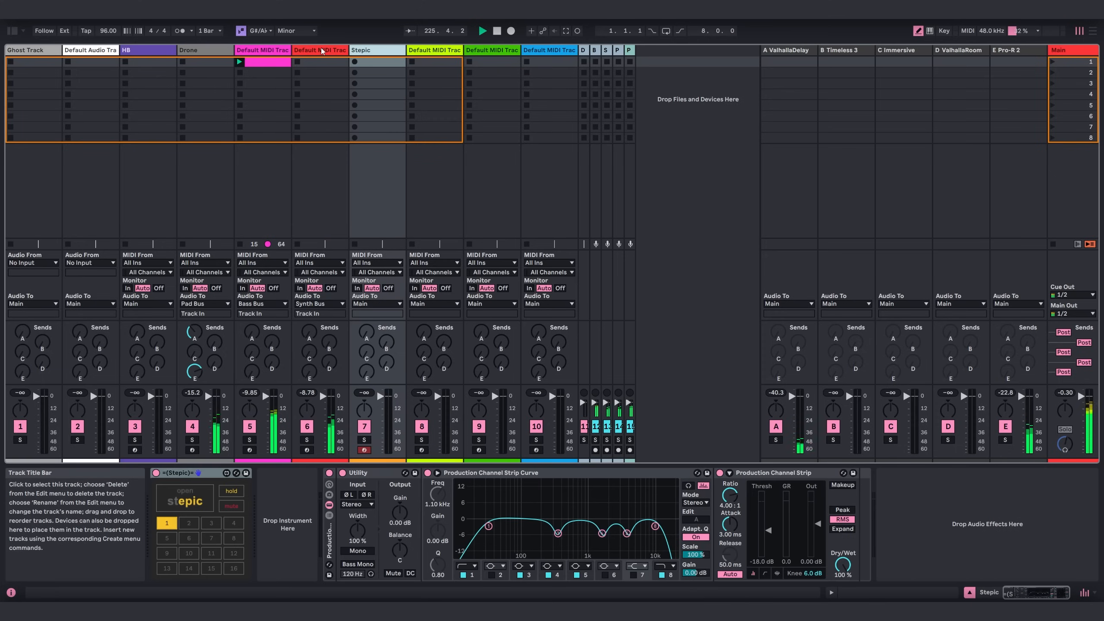
left_click(322, 50)
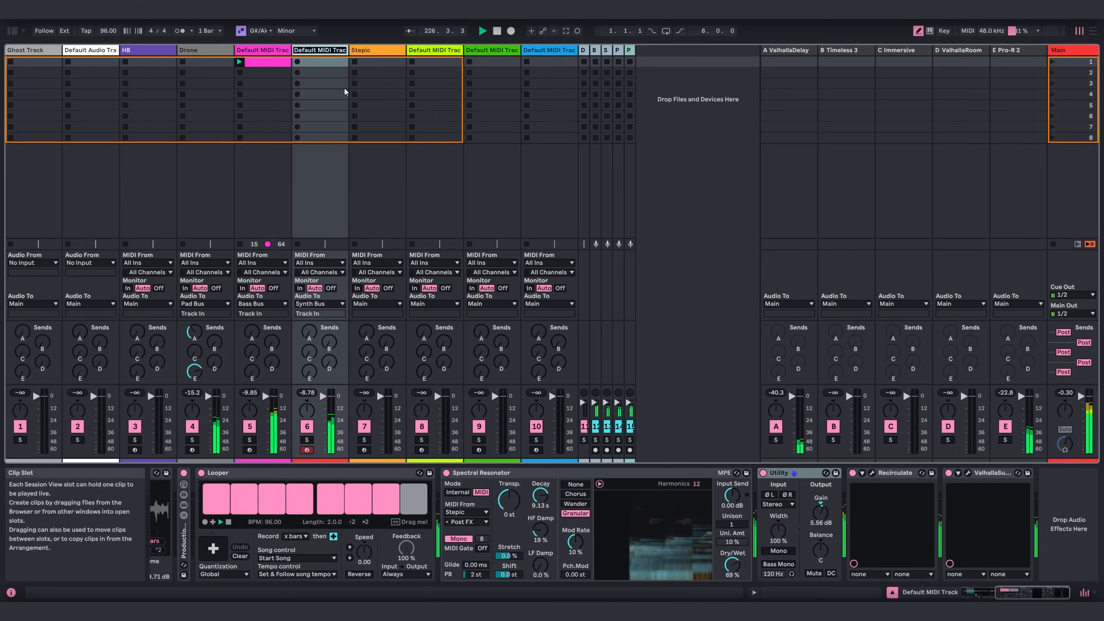
type("Bird Drone")
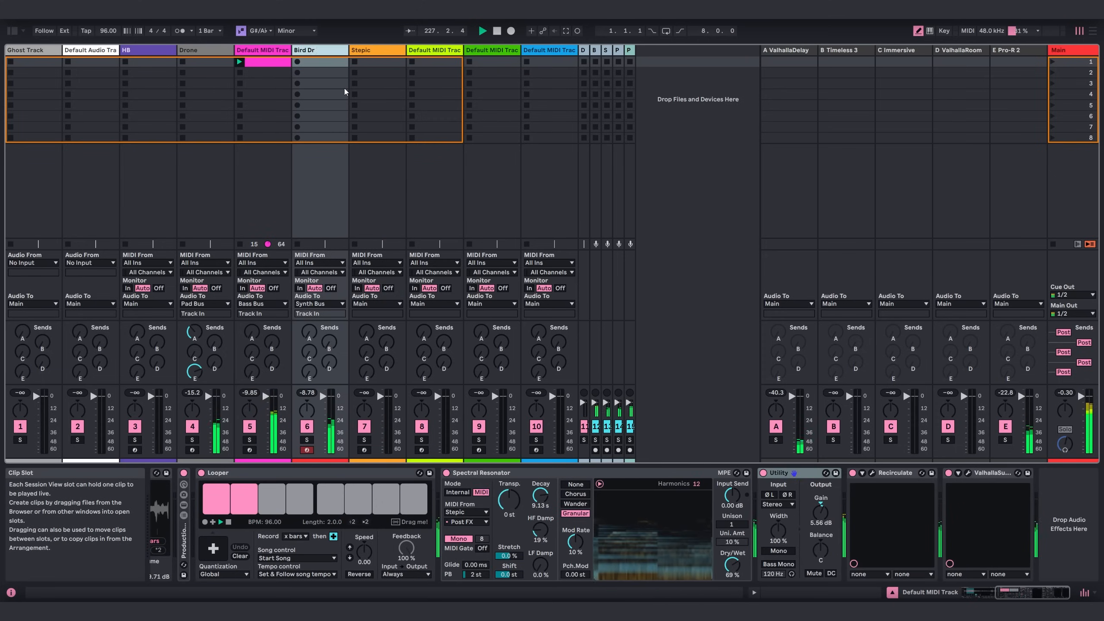
Rename track 5 as Bass.
left_click(264, 51)
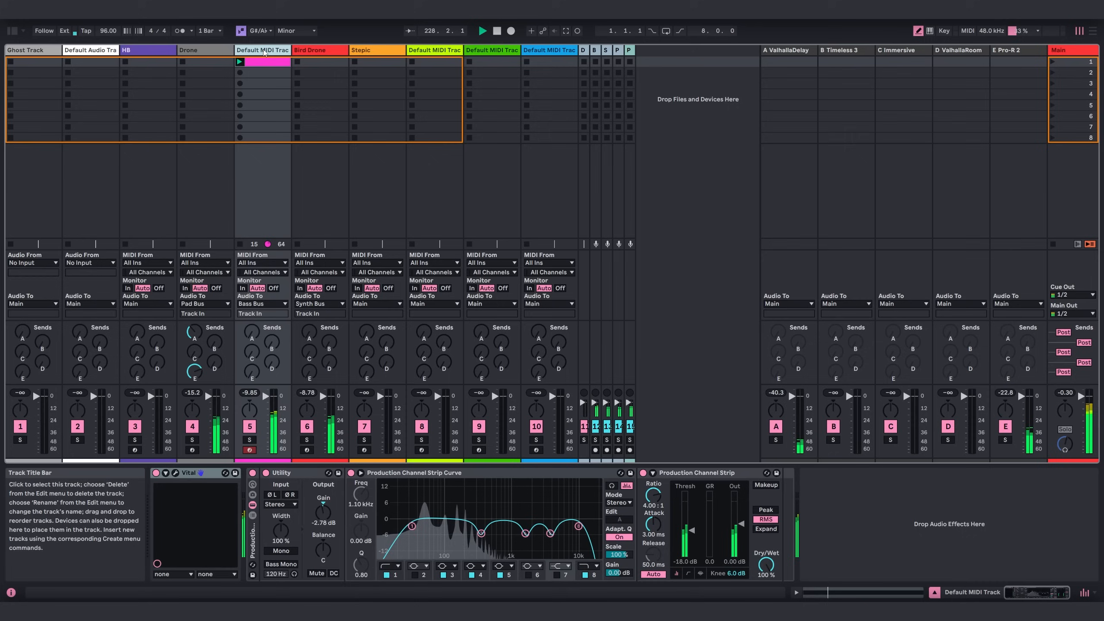
key("ctrl+r")
type("Bass")
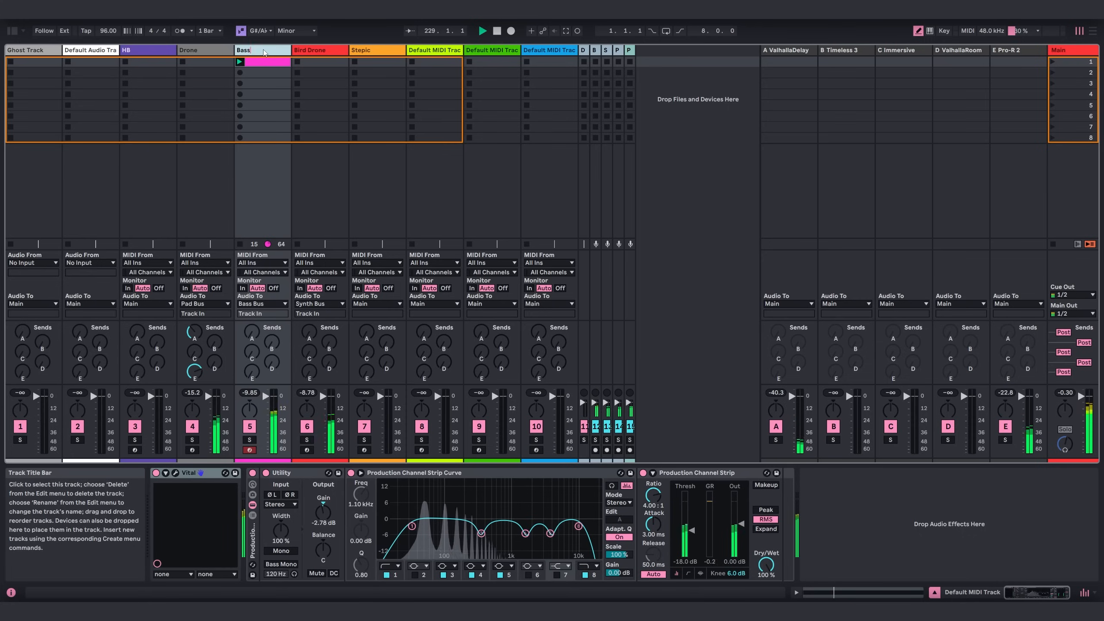
key("Return")
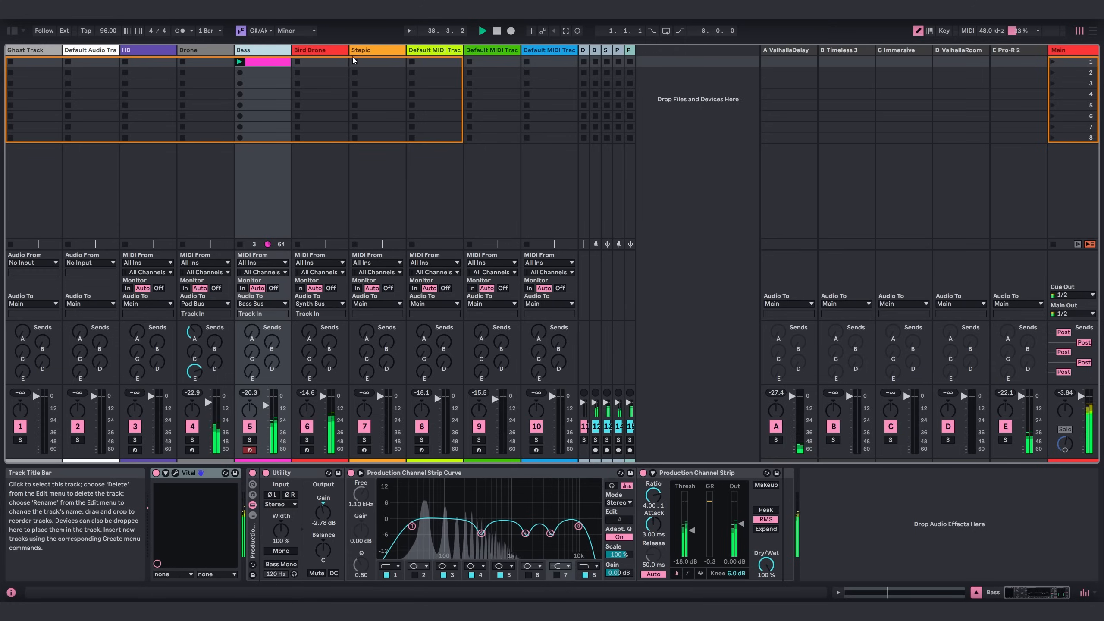
Load the Vital synth from the Synths collection onto track 8 and hide the browser.
left_click(426, 51)
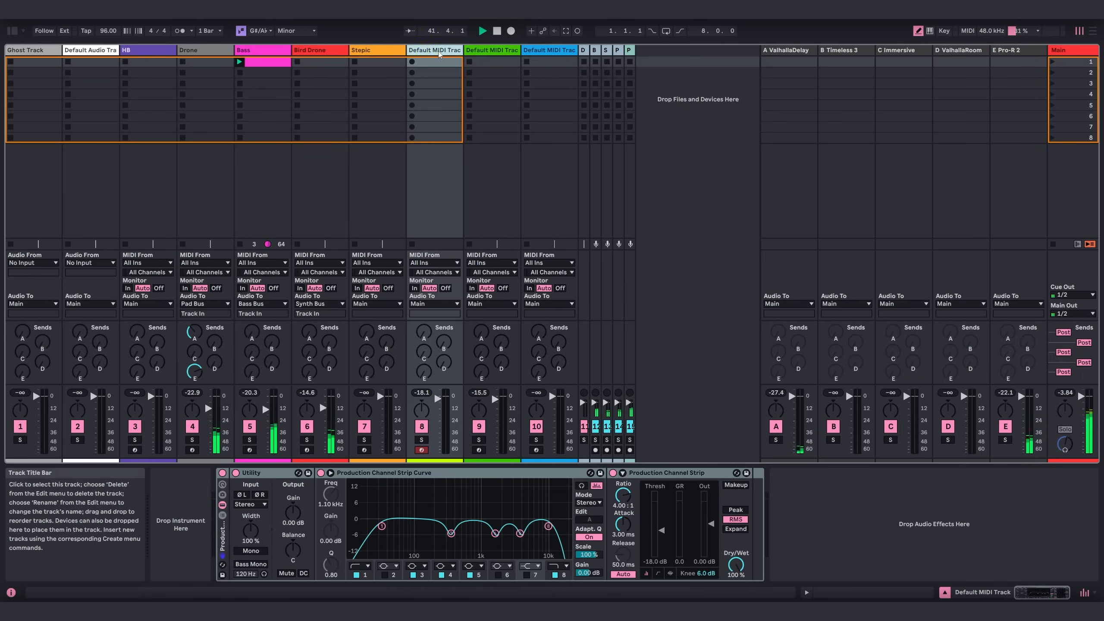
left_click(12, 30)
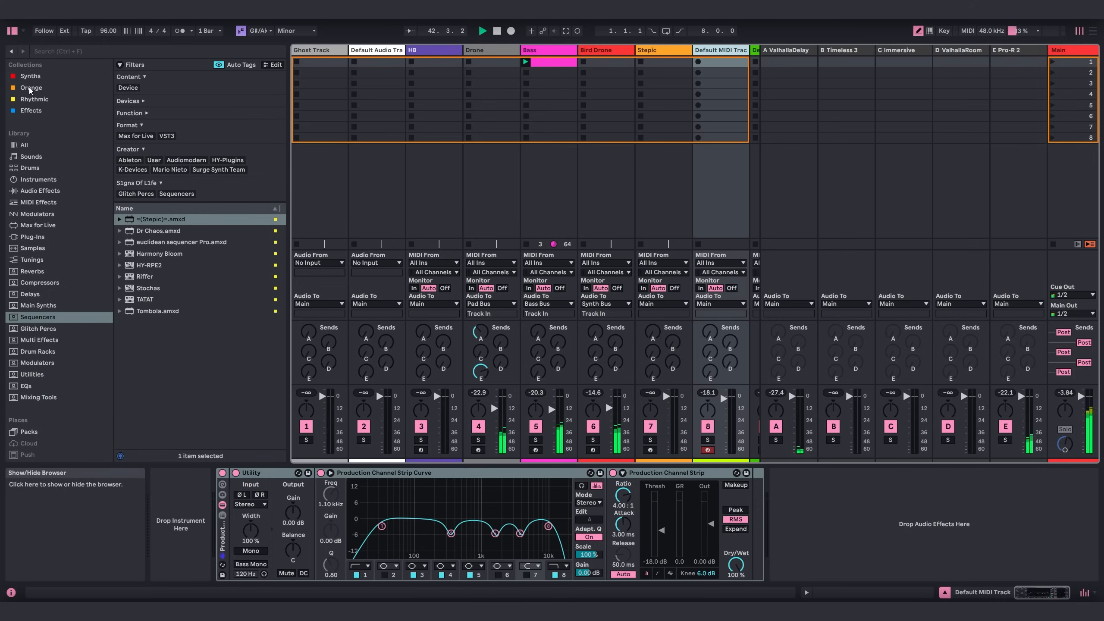
left_click(31, 76)
left_click(170, 410)
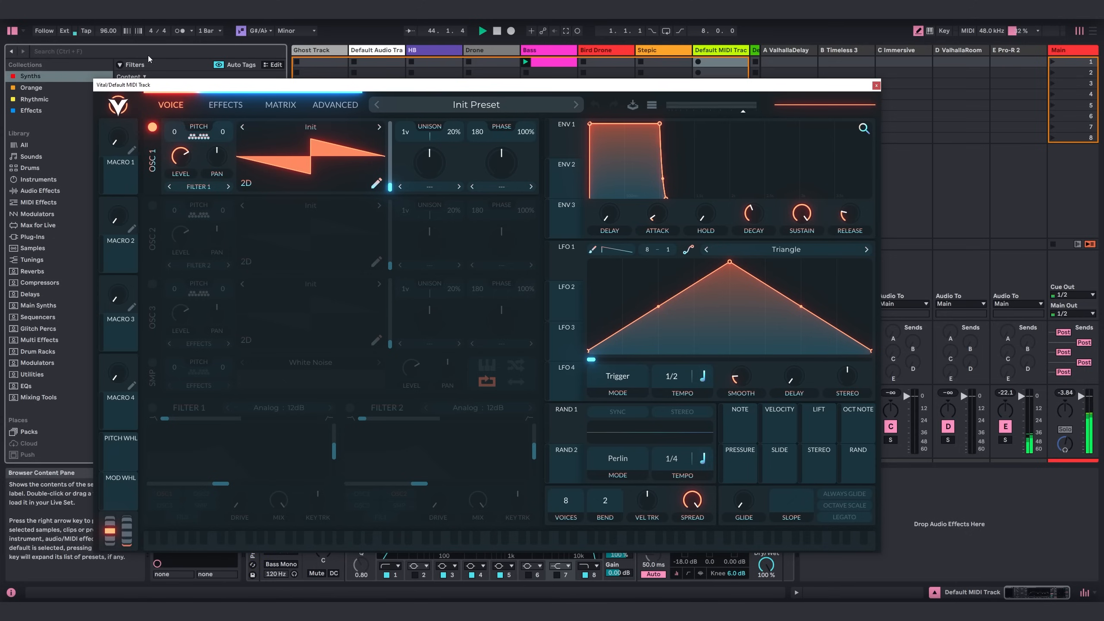
left_click(12, 30)
left_click_drag(424, 90, 497, 95)
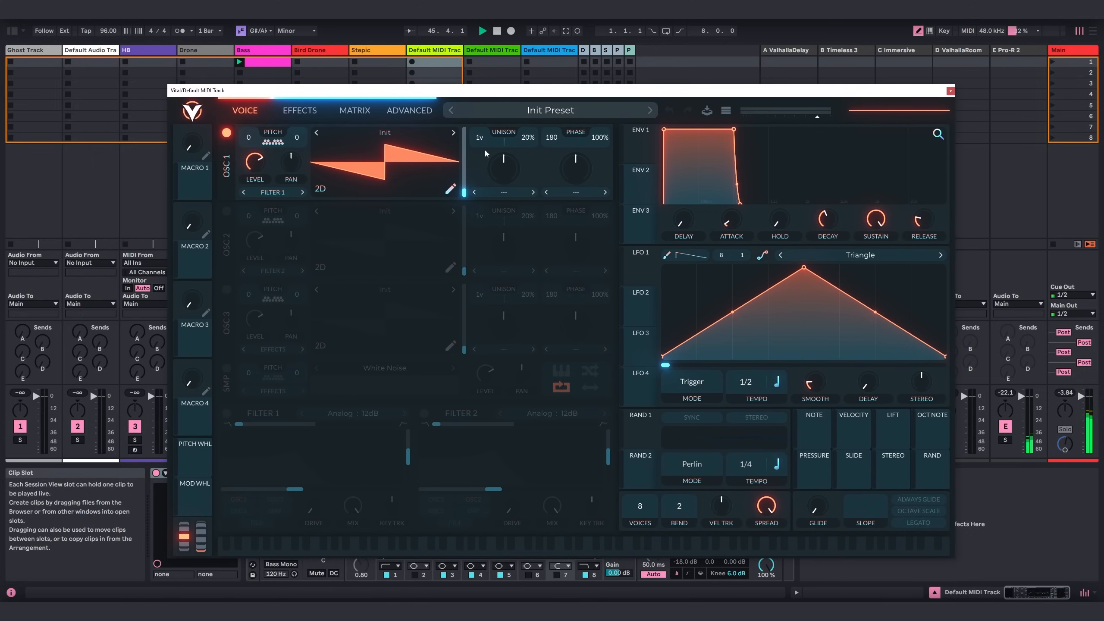
Open oscillator 1's wavetable for editing and randomize the amplitudes and phases of its harmonics.
left_click(451, 190)
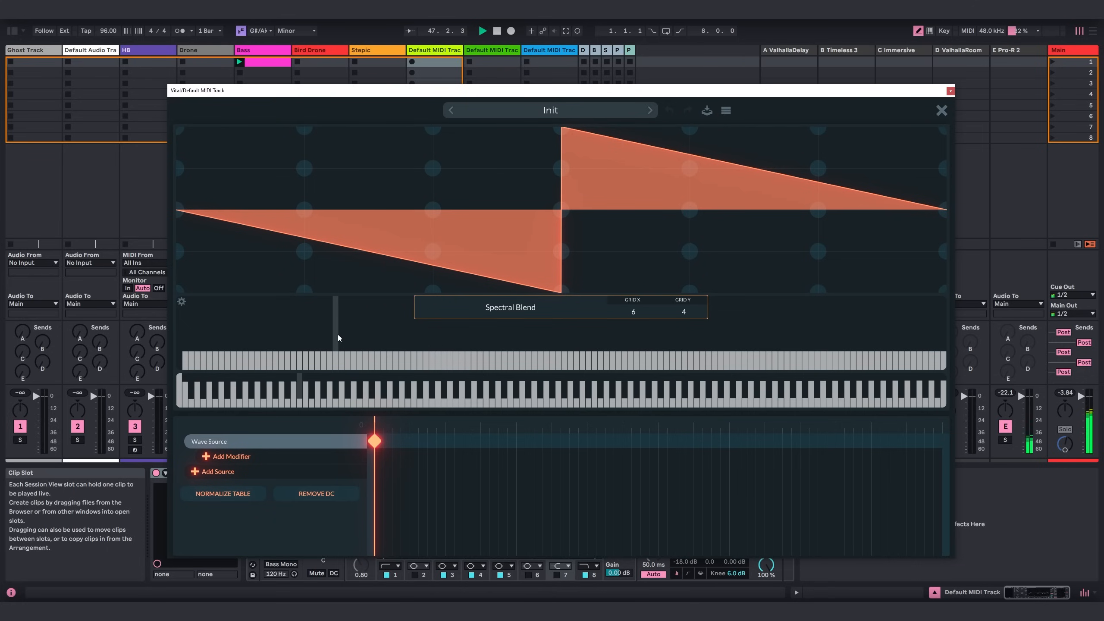
right_click(355, 338)
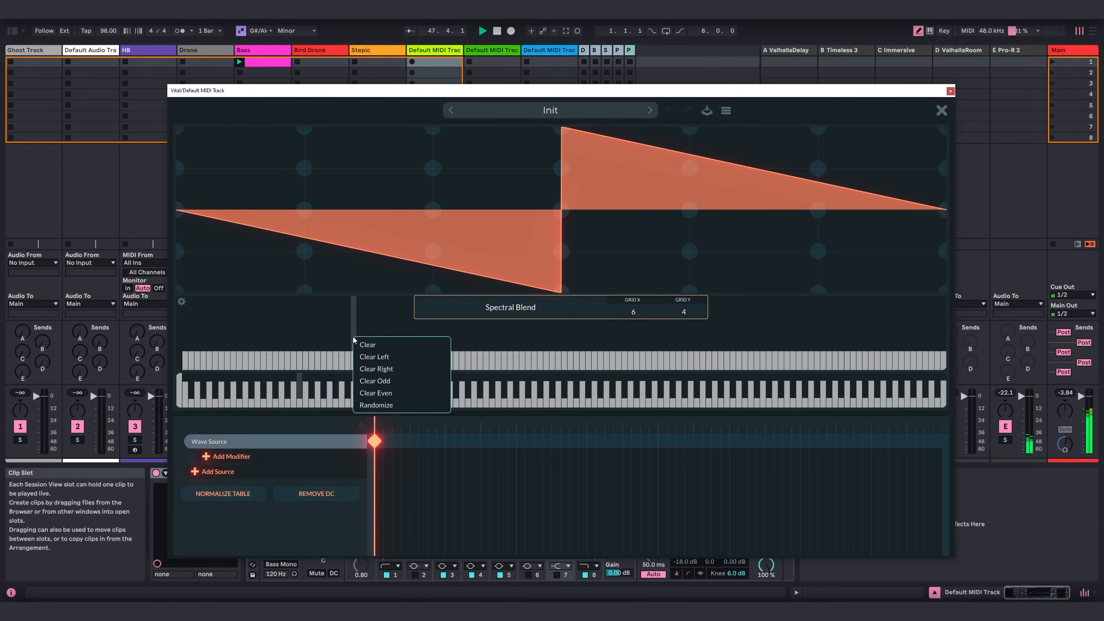
left_click(389, 404)
right_click(419, 388)
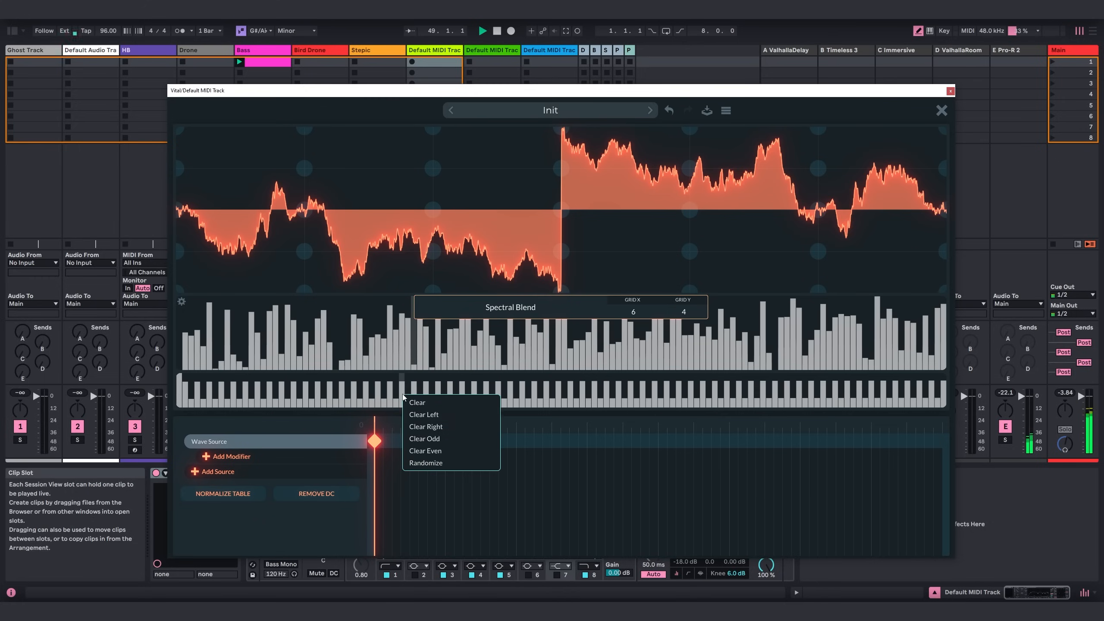
left_click(442, 462)
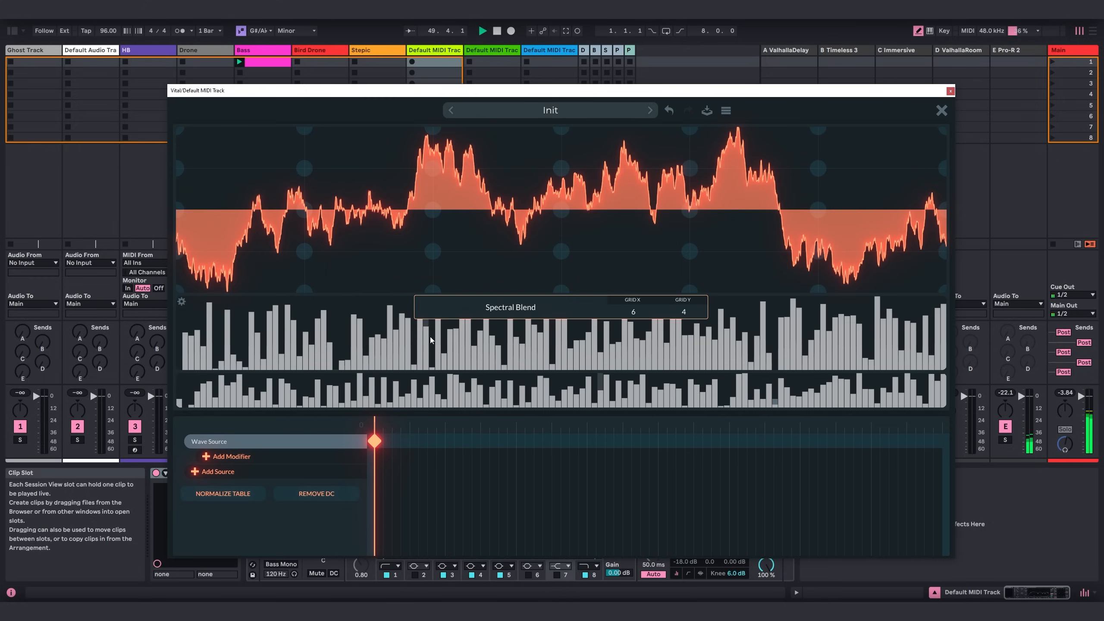
Clear the upper harmonic amplitudes of the first keyframe and draw a few isolated high harmonics.
right_click(369, 333)
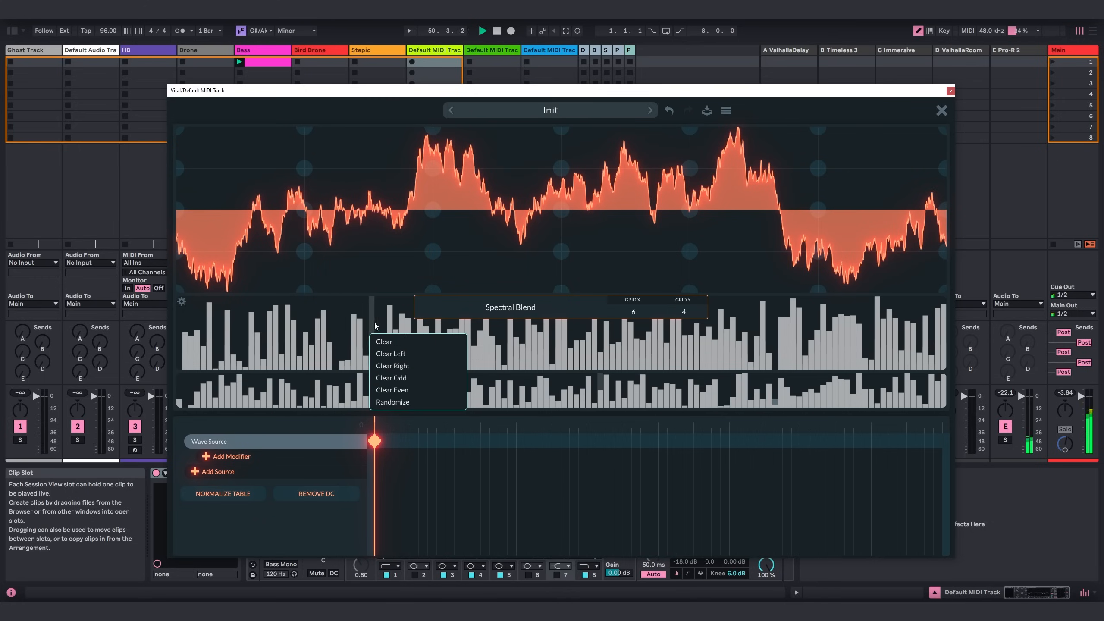
left_click(396, 366)
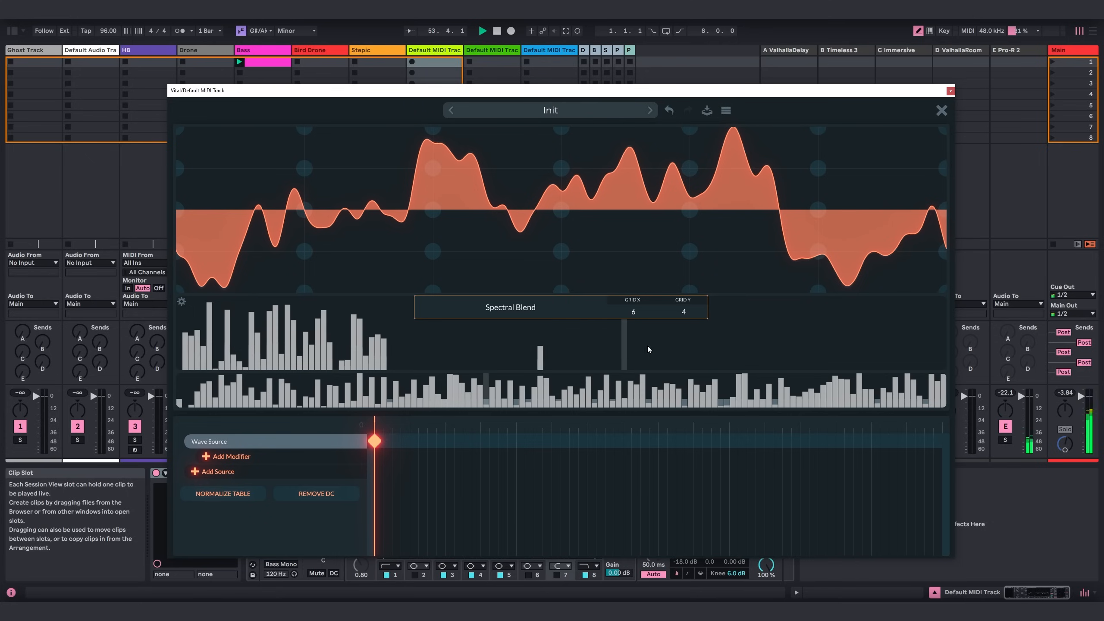
left_click_drag(758, 322, 758, 318)
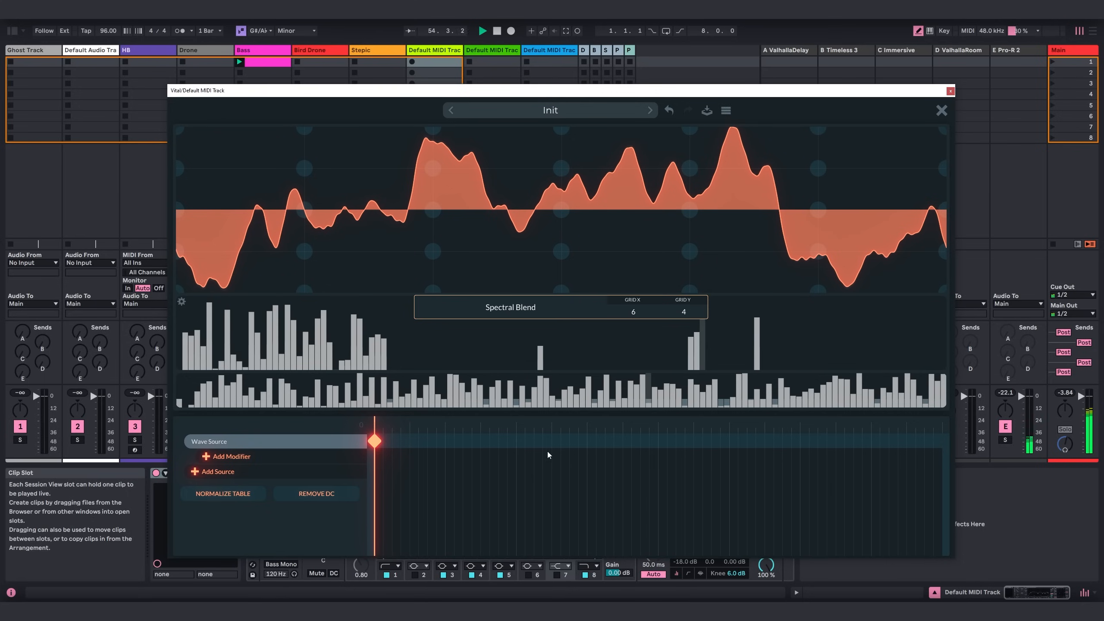
Add a second Wave Source keyframe about a quarter along the timeline and randomize its harmonic amplitudes and phases.
left_click(514, 441)
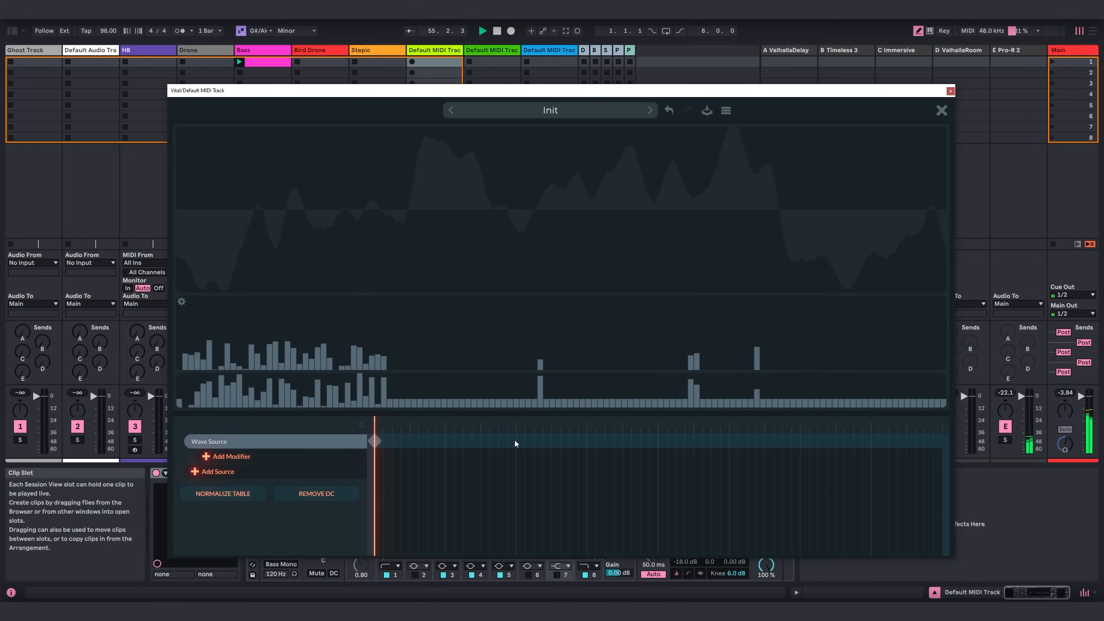
mouse_move(515, 441)
left_mouse_down()
mouse_move(462, 447)
mouse_move(559, 453)
mouse_move(518, 459)
left_mouse_up()
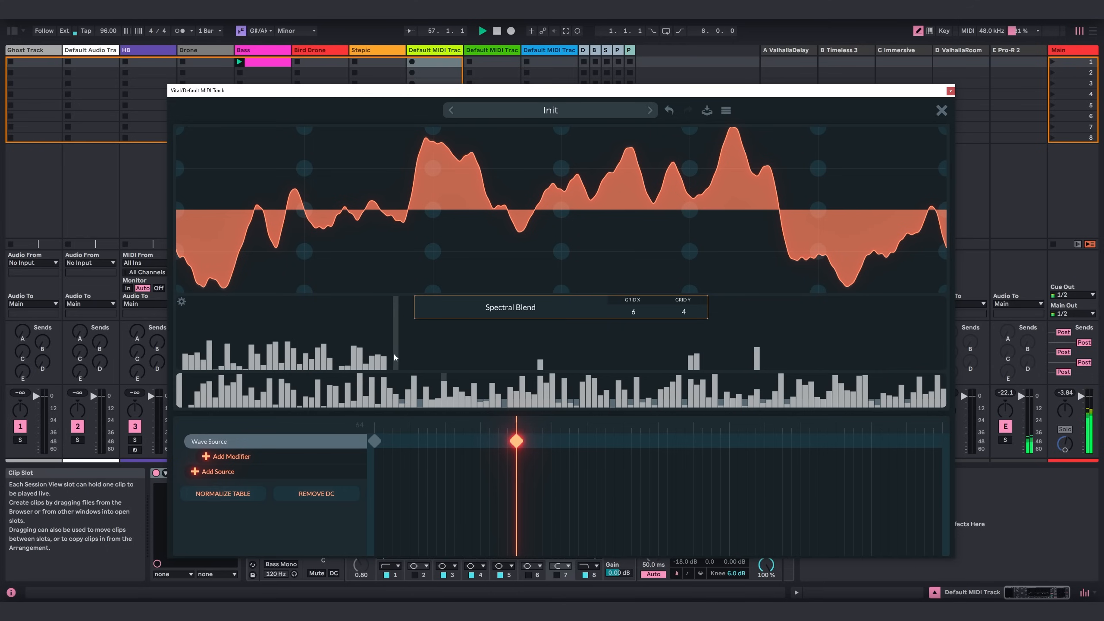
right_click(395, 340)
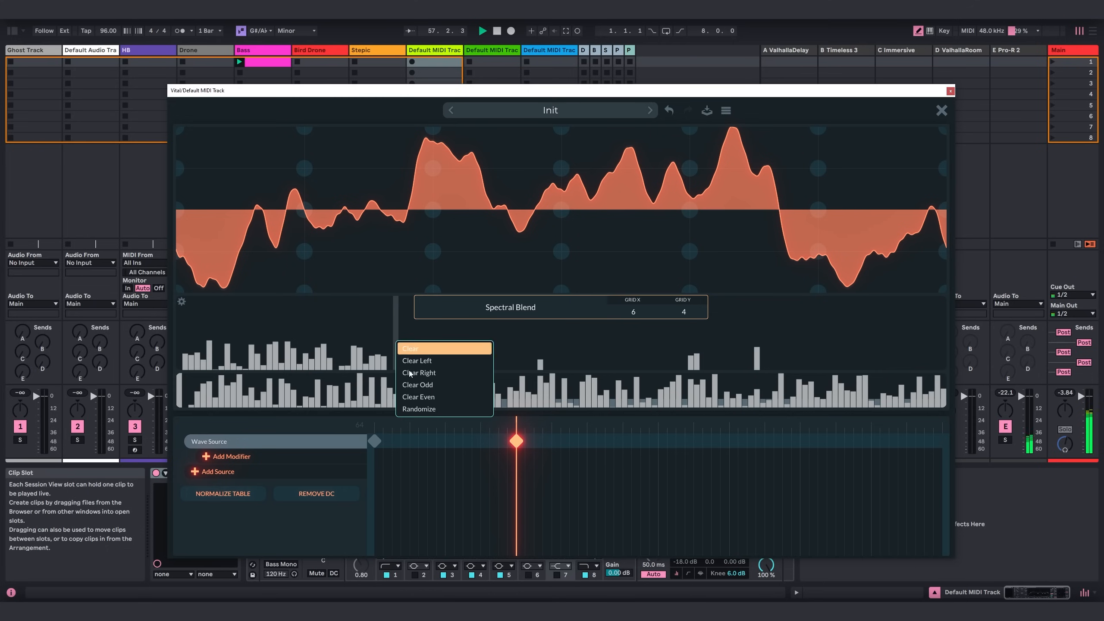
left_click(420, 409)
right_click(394, 390)
left_click(430, 463)
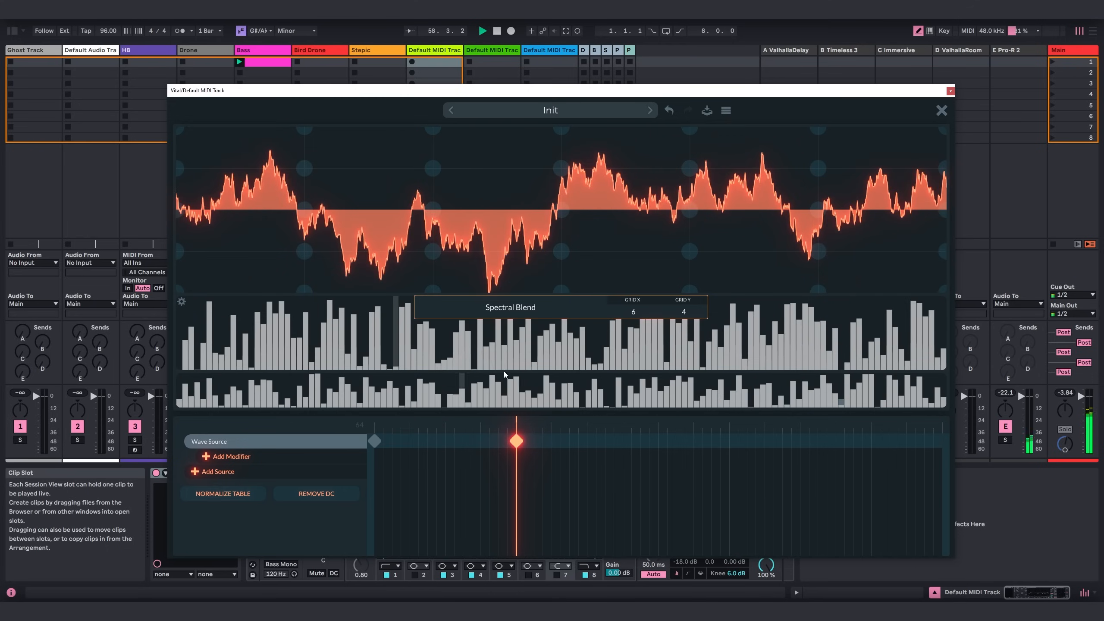
Clear the second keyframe's upper harmonics and draw three small clusters of higher harmonics.
right_click(393, 347)
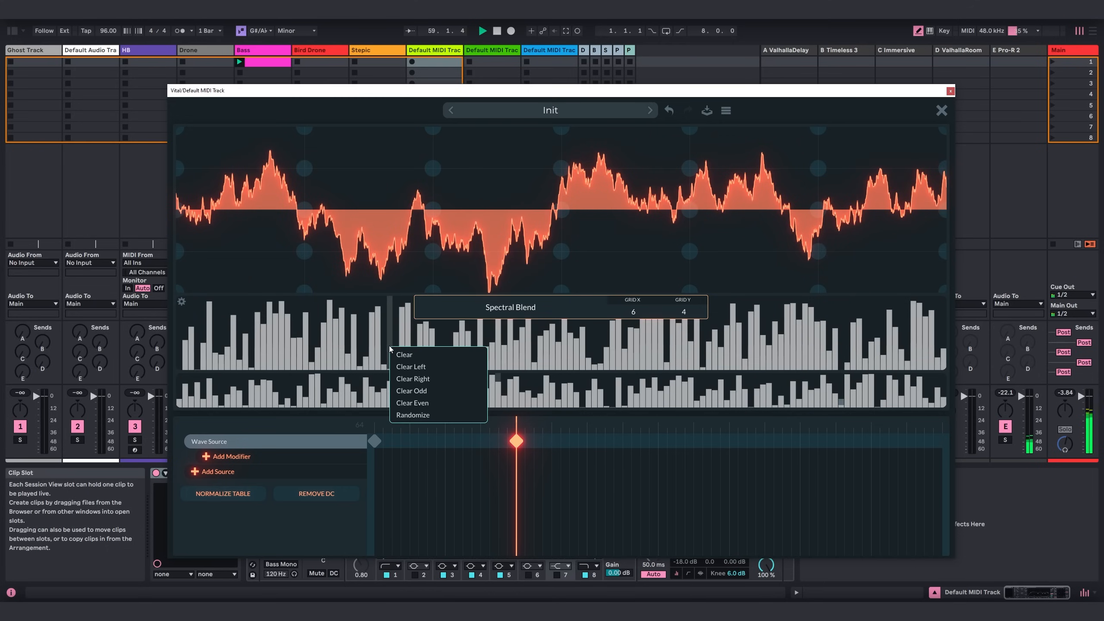
left_click(420, 382)
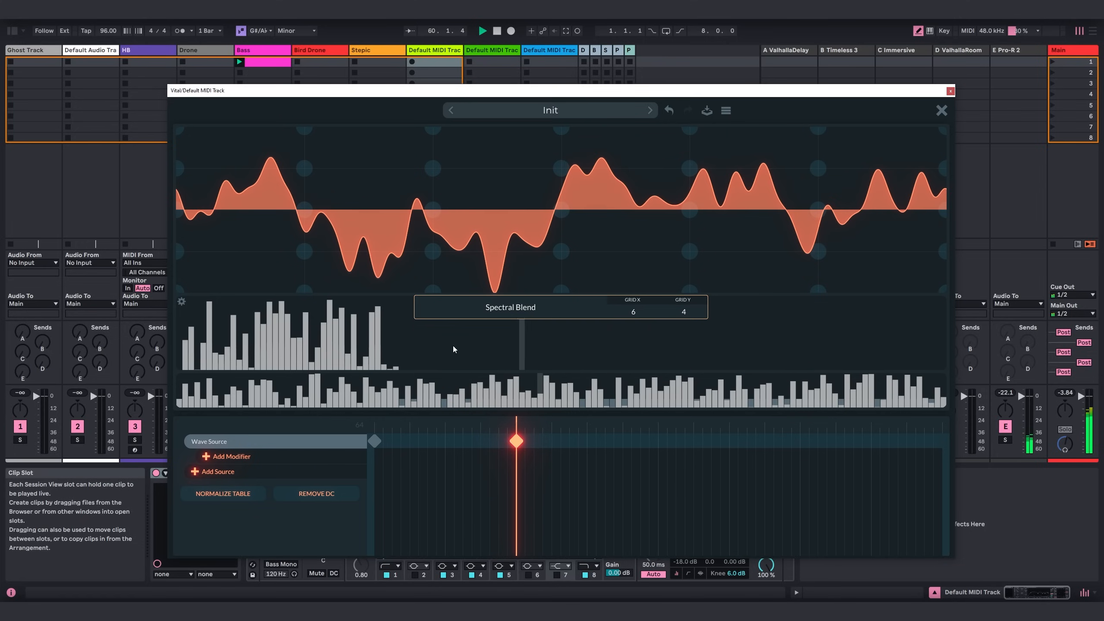
left_click(181, 302)
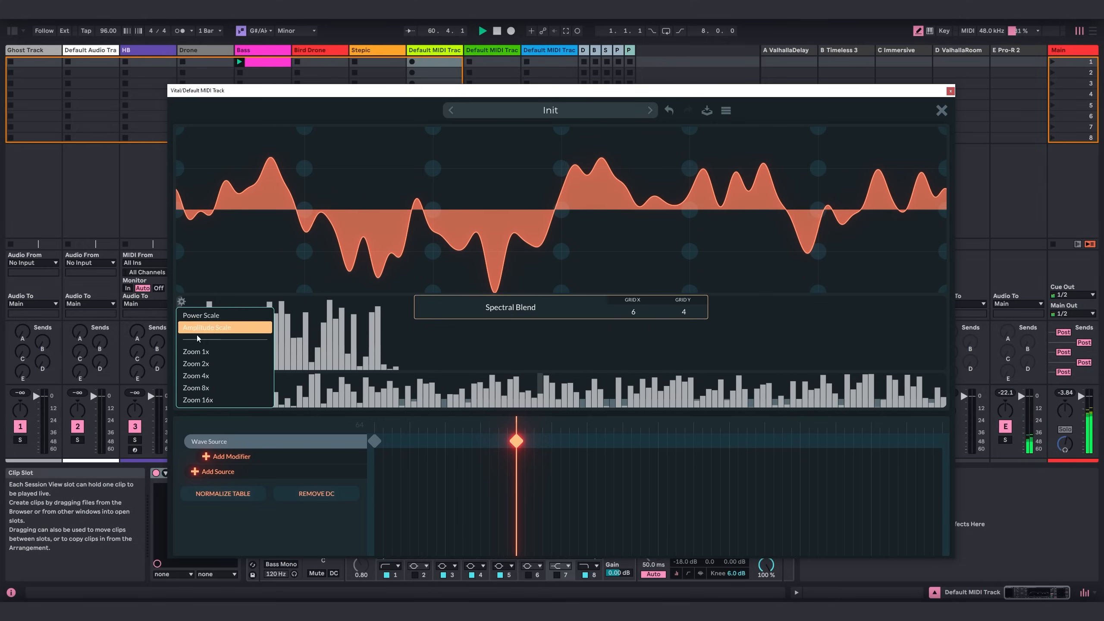
left_click(211, 365)
left_click_drag(269, 351, 299, 350)
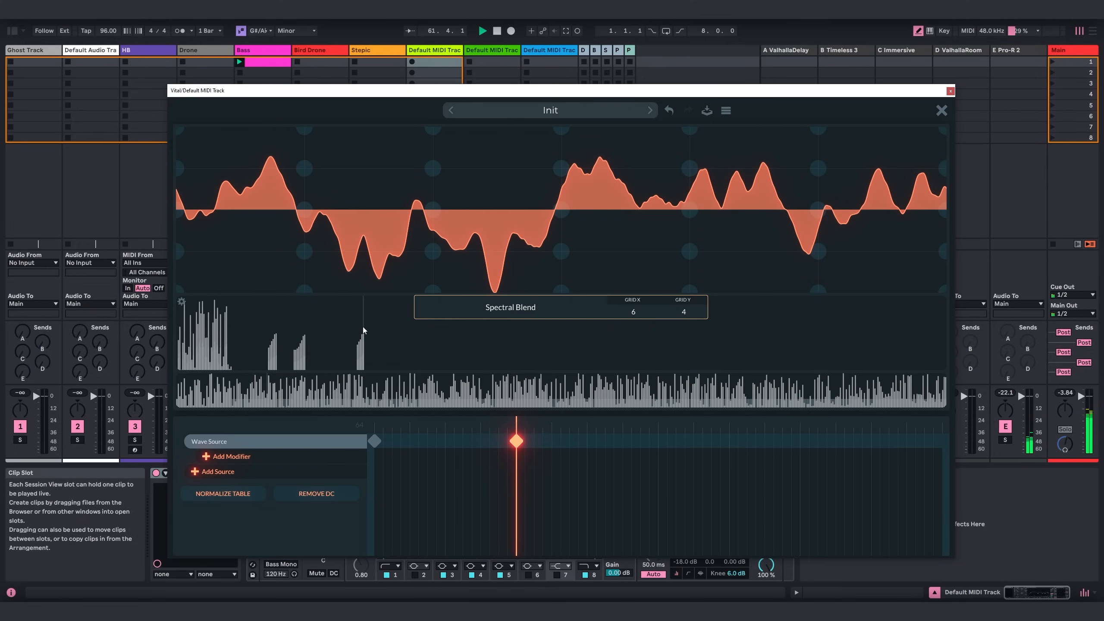
Shift the second keyframe slightly later and add a third Wave Source keyframe at about position 156.
mouse_move(494, 431)
left_mouse_down()
mouse_move(319, 431)
mouse_move(523, 434)
mouse_move(346, 429)
mouse_move(508, 426)
mouse_move(360, 430)
mouse_move(528, 436)
mouse_move(363, 435)
mouse_move(517, 440)
left_mouse_up()
left_click_drag(527, 441, 534, 447)
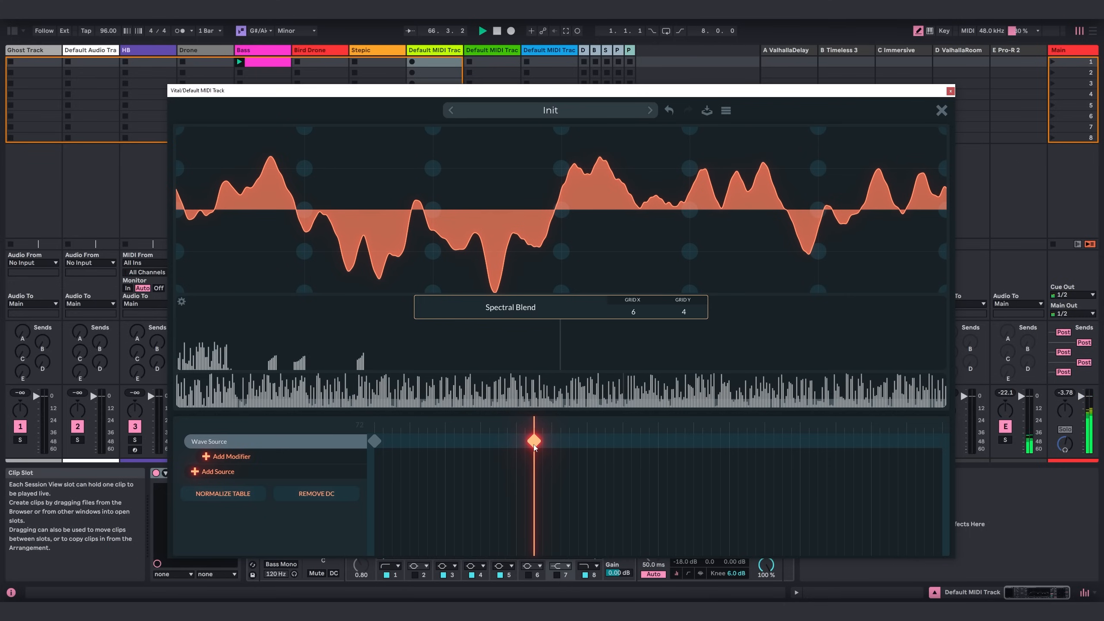
double_click(677, 442)
left_click_drag(676, 441, 723, 441)
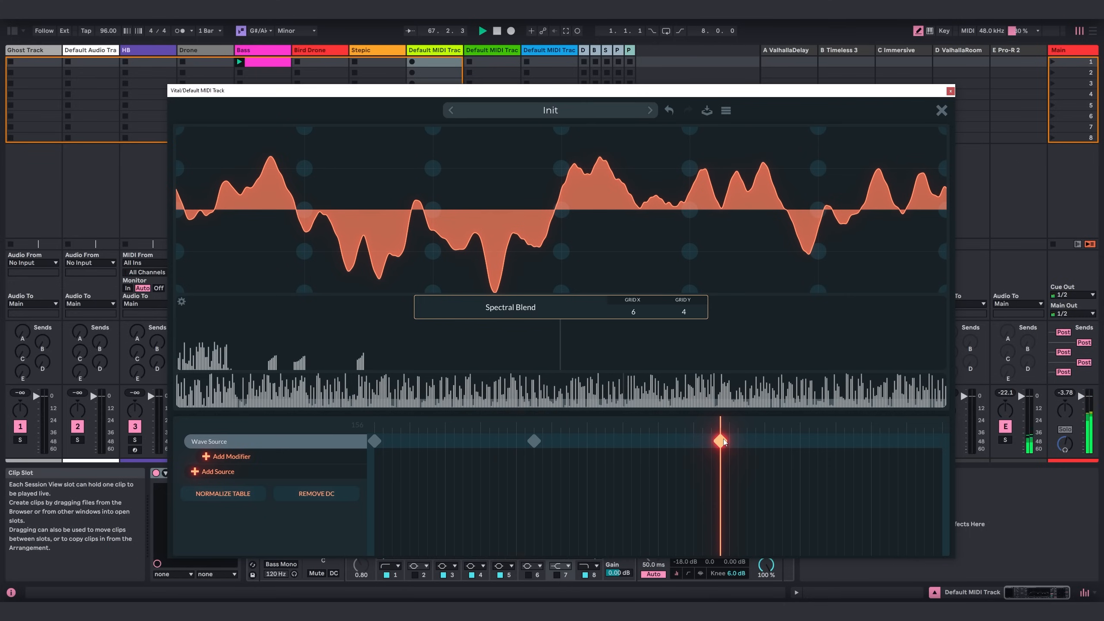
Randomize the third keyframe's harmonic amplitudes and phases.
right_click(364, 347)
left_click(383, 390)
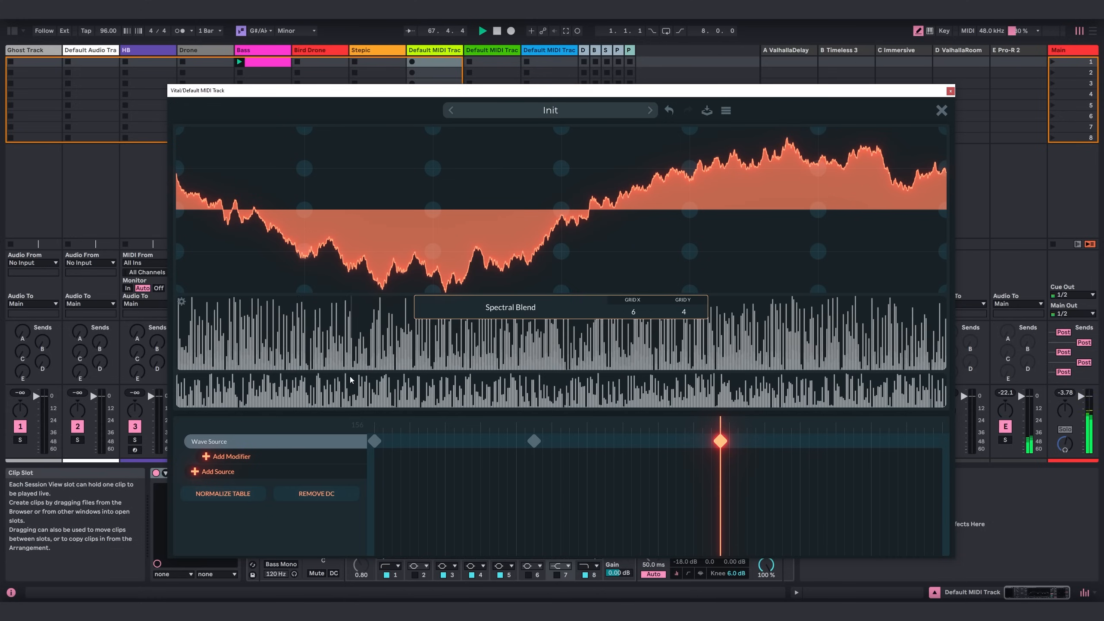
right_click(279, 391)
left_click(315, 458)
Clear the third keyframe's upper harmonics, keeping only the lowest harmonics up to about one third of the 8x-zoom range.
right_click(294, 333)
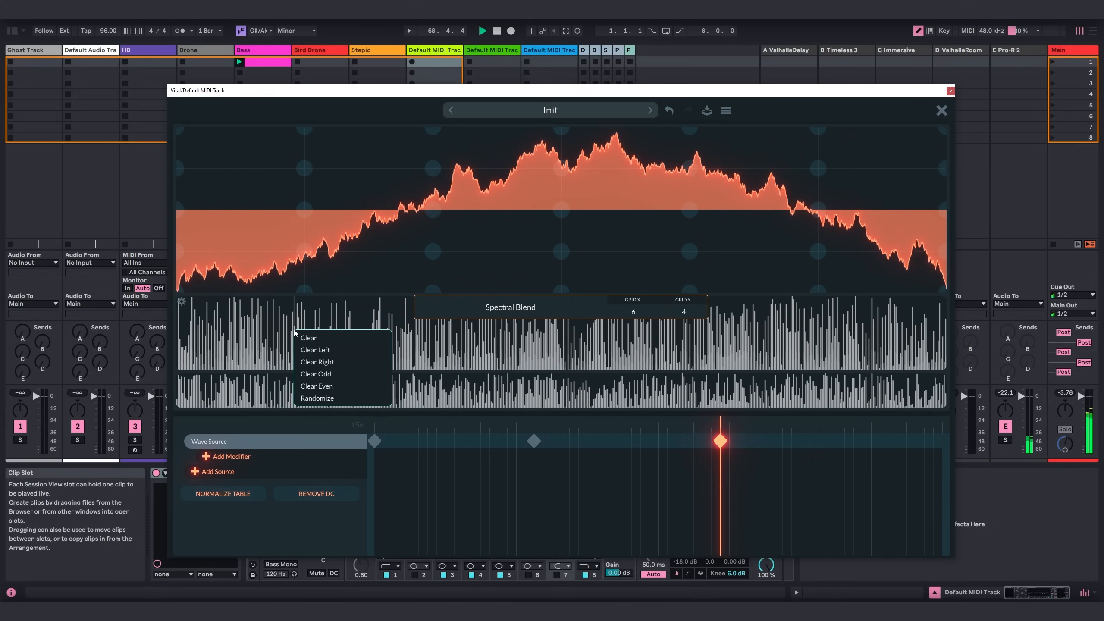
left_click(330, 362)
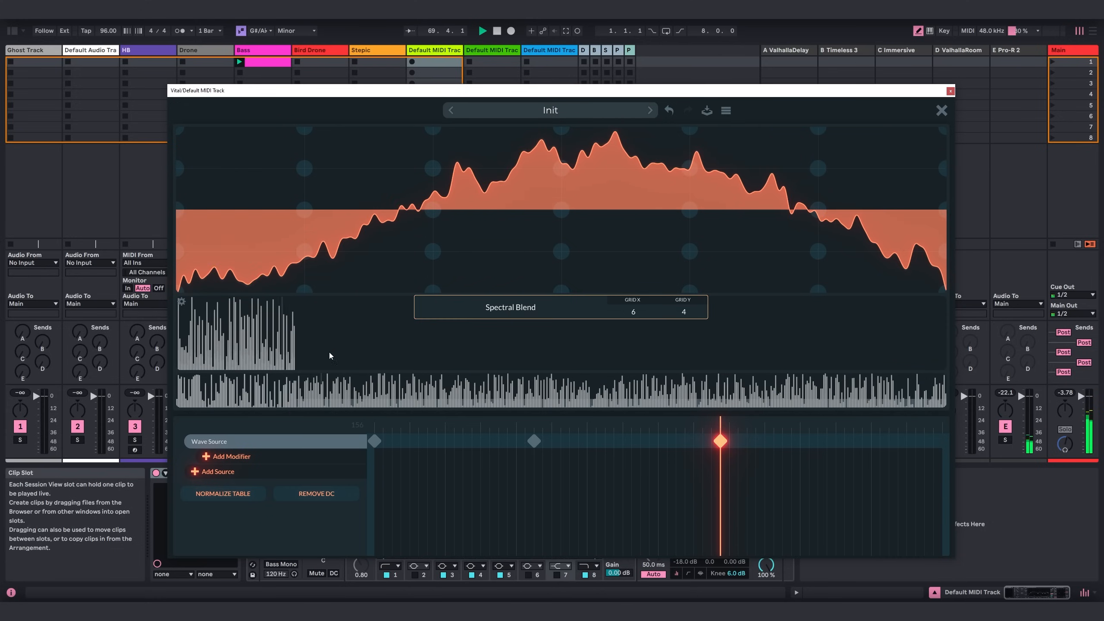
left_click(181, 302)
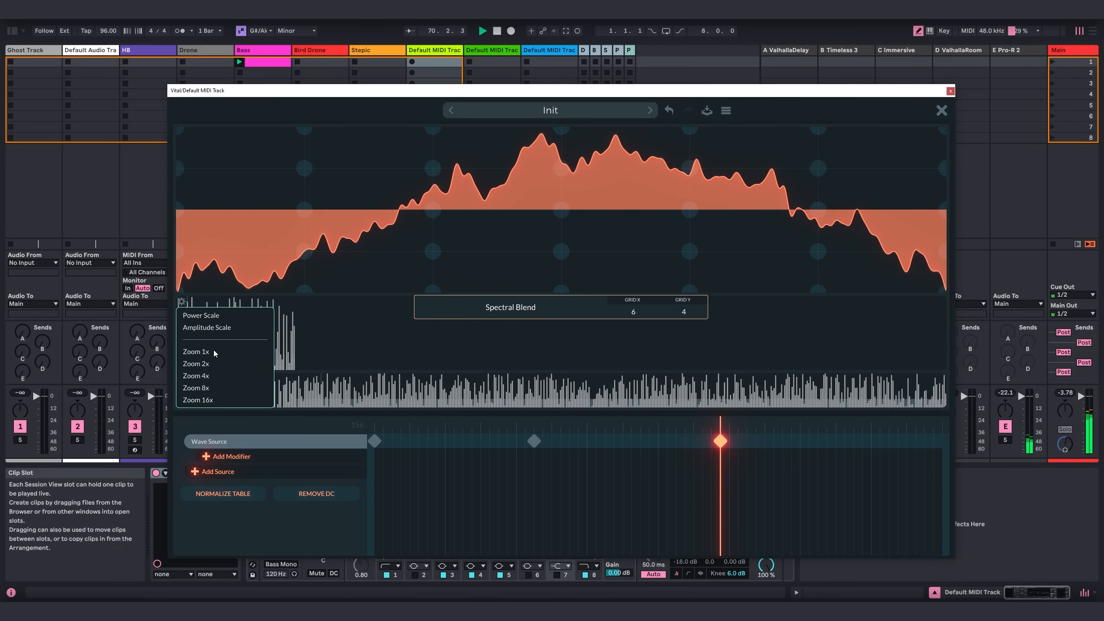
left_click(223, 382)
right_click(415, 343)
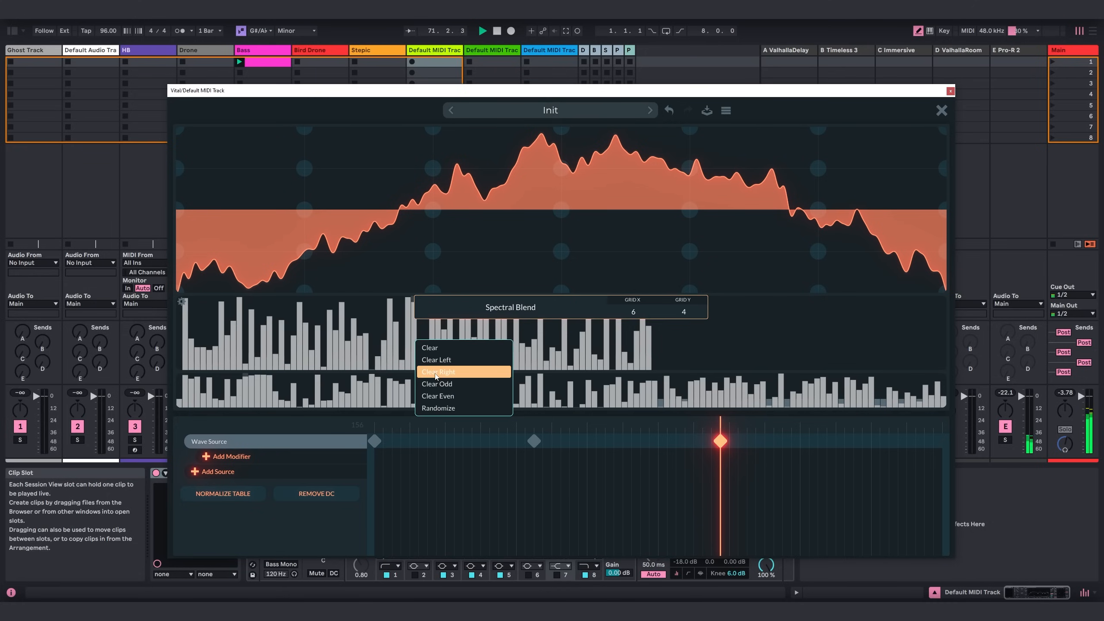
left_click(451, 372)
Raise the third keyframe's lowest harmonics and draw three rising clusters of higher harmonics.
mouse_move(207, 329)
left_mouse_down()
mouse_move(193, 316)
mouse_move(196, 335)
mouse_move(208, 313)
mouse_move(194, 310)
left_mouse_up()
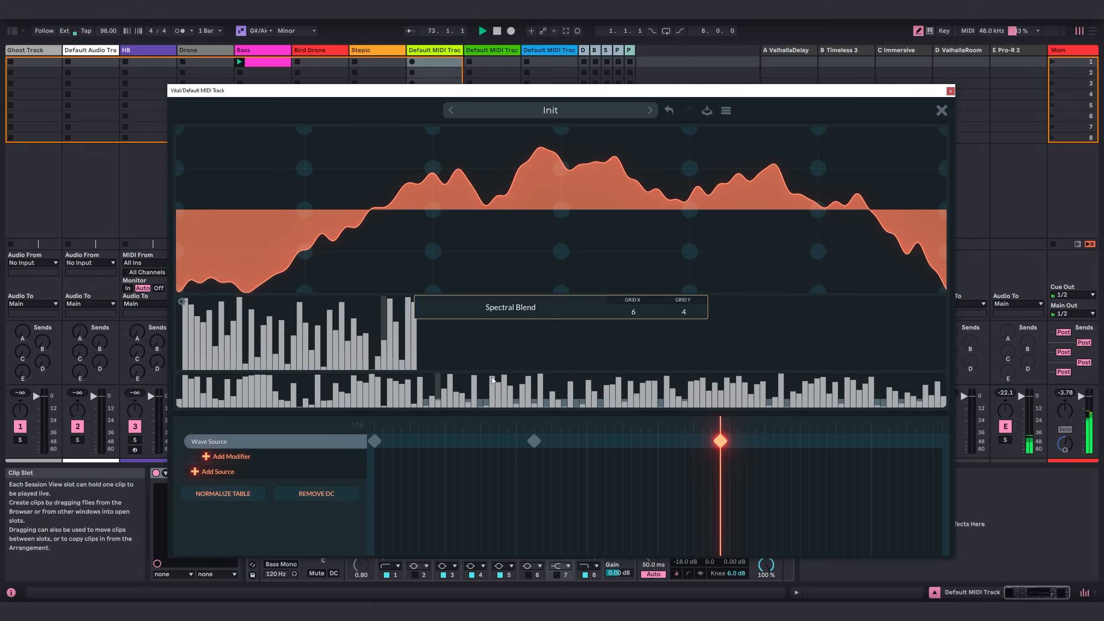
left_click_drag(610, 346, 626, 333)
left_click_drag(713, 330, 843, 305)
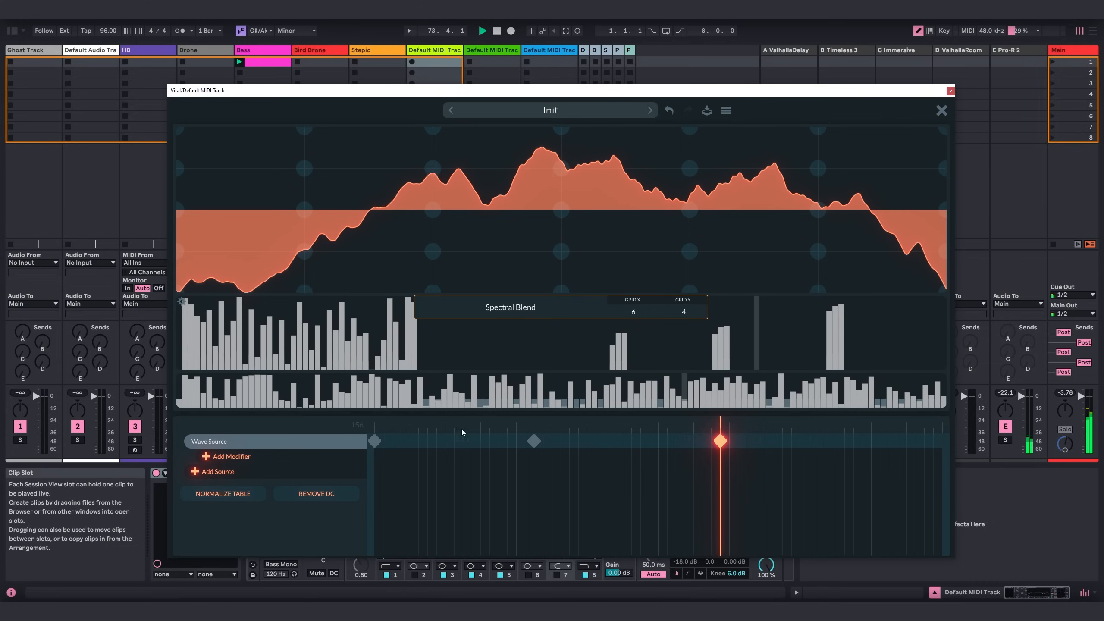
Scrub through the wavetable's frames and add a fourth Wave Source keyframe at the very end, position 256.
right_click(422, 402)
left_click(693, 422)
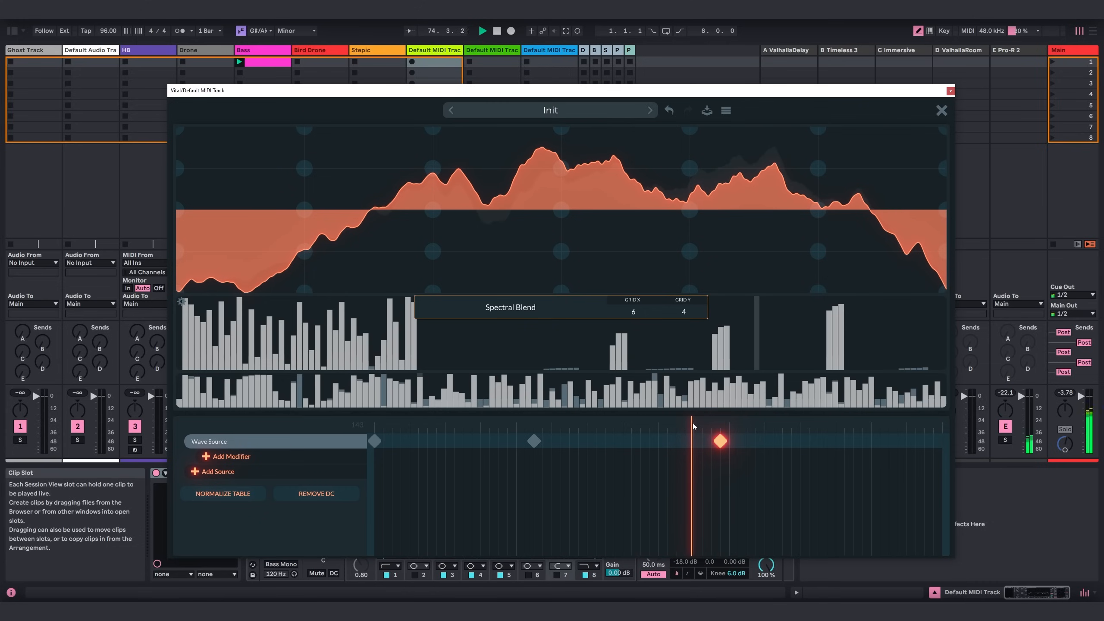
left_click_drag(693, 423, 370, 436)
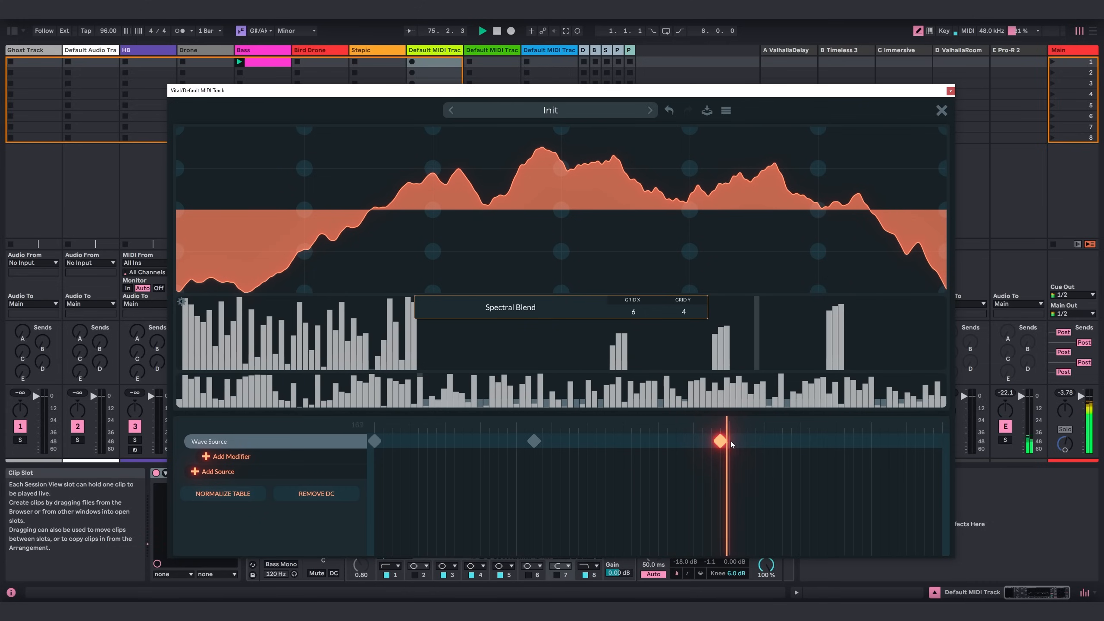
left_click_drag(304, 458, 945, 441)
double_click(804, 441)
Randomize the fourth keyframe's harmonic amplitudes and phases.
right_click(362, 340)
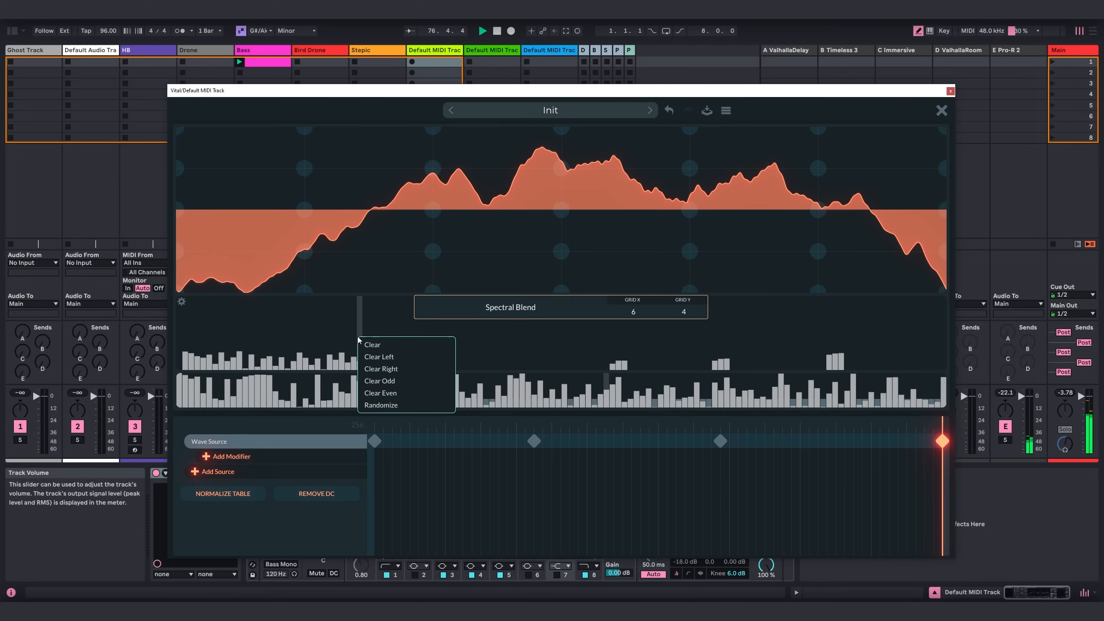
left_click(391, 406)
right_click(314, 387)
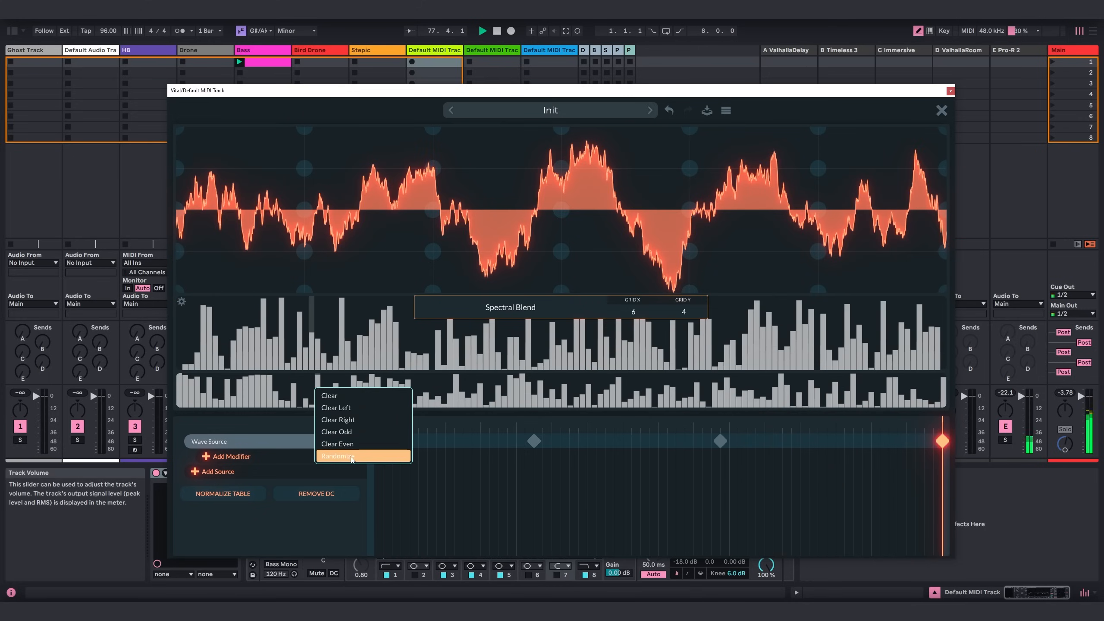
left_click(351, 456)
Clear the fourth keyframe's harmonics above about the lowest fifth and draw three narrow clusters of higher harmonics.
right_click(336, 340)
left_click(354, 372)
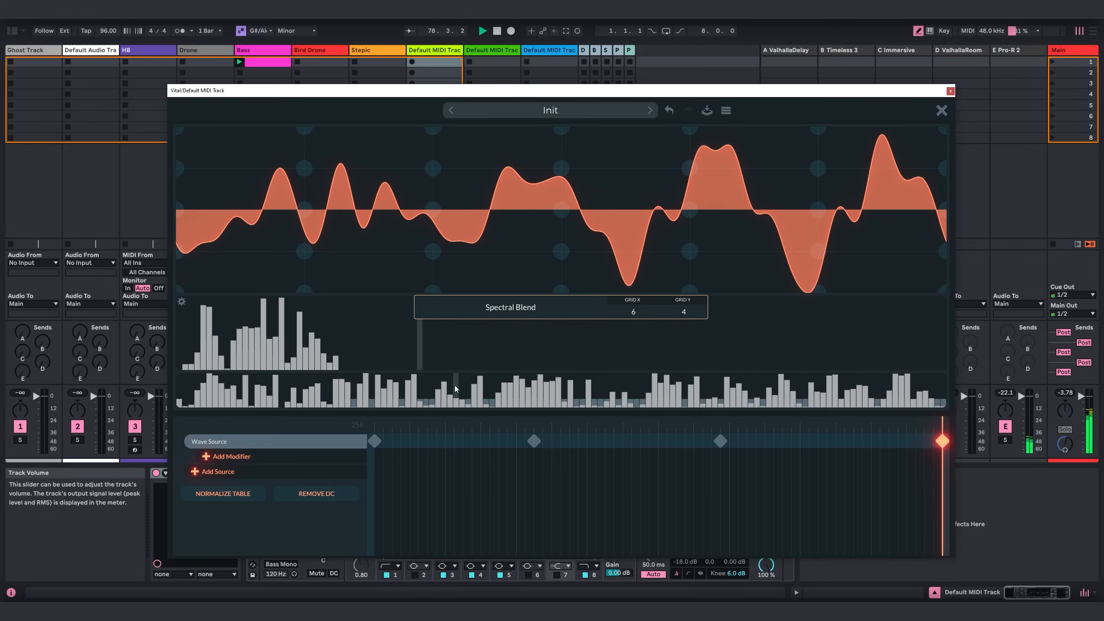
left_click_drag(594, 330, 851, 354)
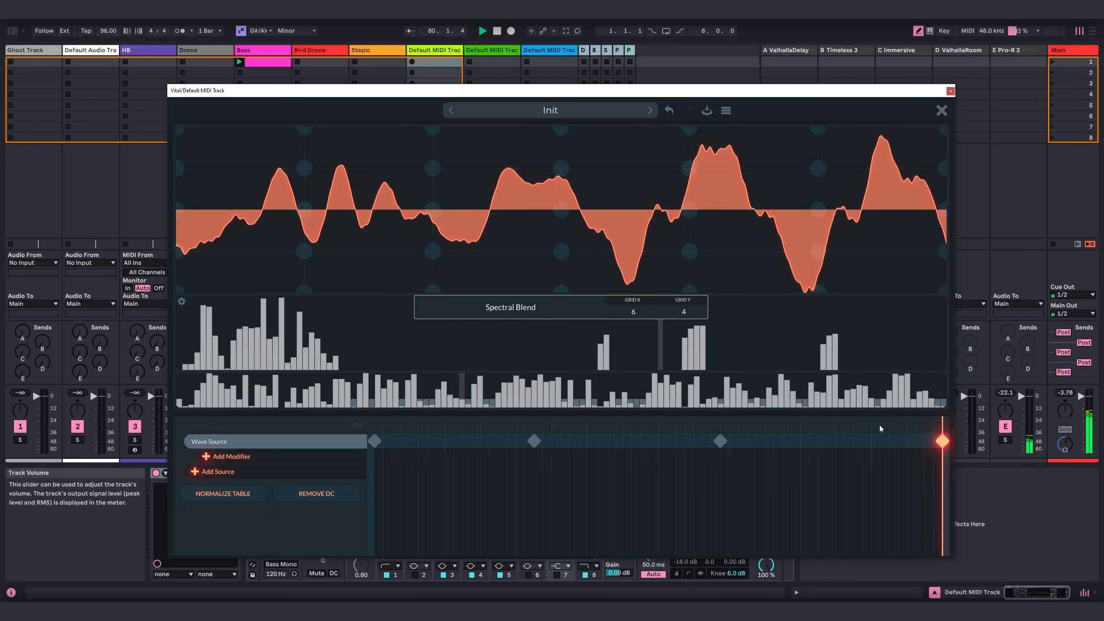
left_click_drag(884, 424, 942, 441)
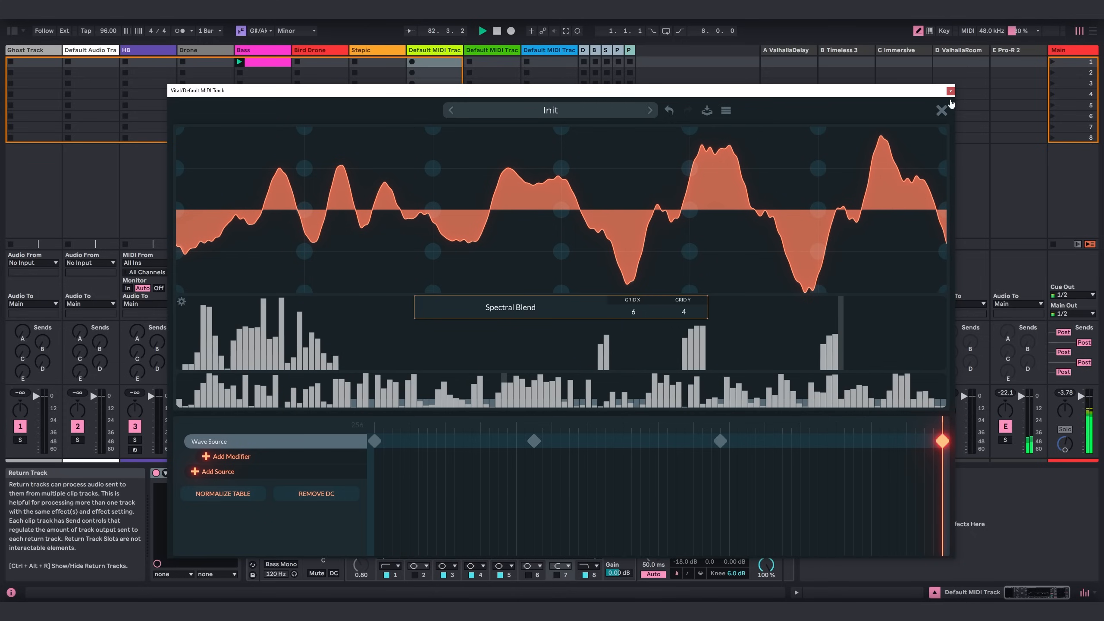
Close the wavetable editor and set oscillator 1's unison to 3 voices with 4% detune.
left_click(941, 111)
left_click_drag(464, 190, 530, 148)
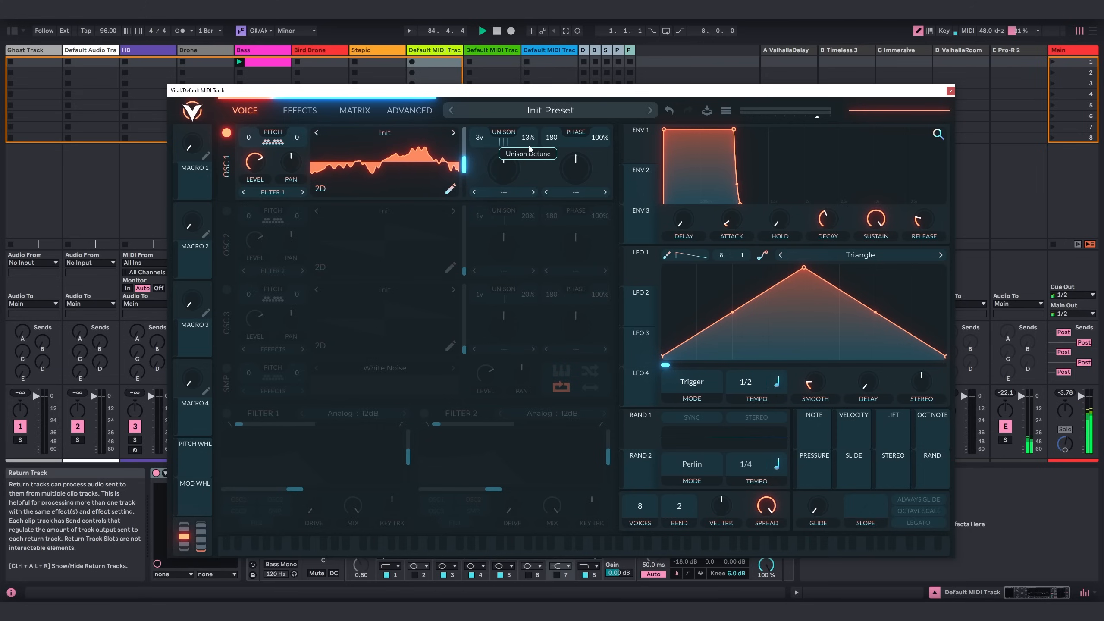
Give Envelope 1 a slow attack, longer decay and release, slightly reduced sustain, and a curved attack segment.
left_click_drag(732, 221, 740, 182)
left_click_drag(826, 219, 827, 199)
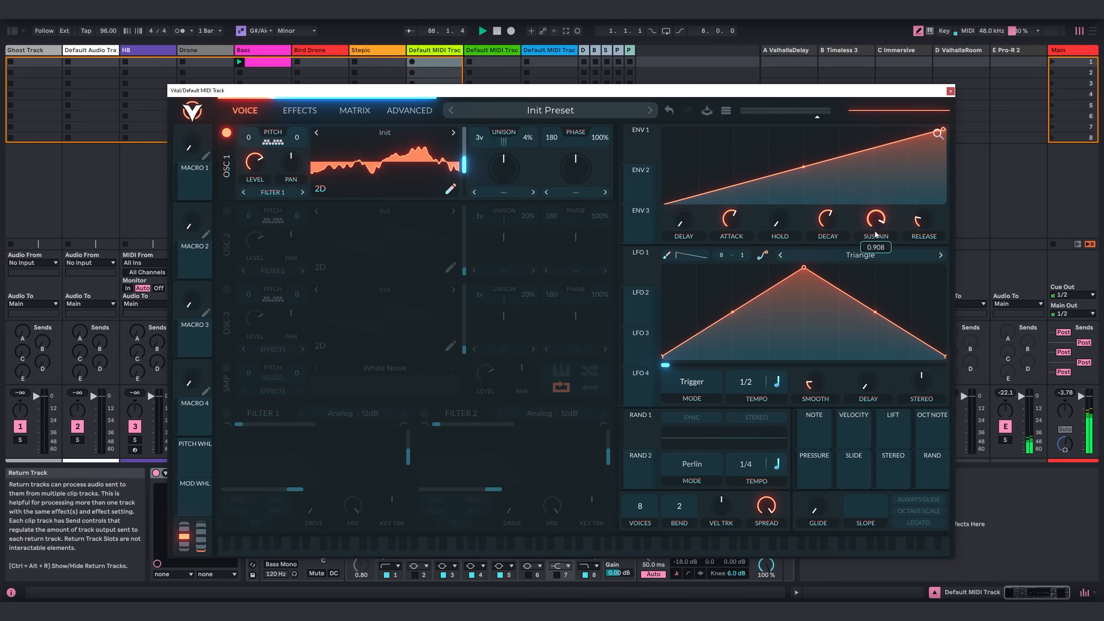
left_click_drag(907, 233, 931, 192)
left_click_drag(938, 136, 939, 165)
left_click_drag(707, 167, 707, 177)
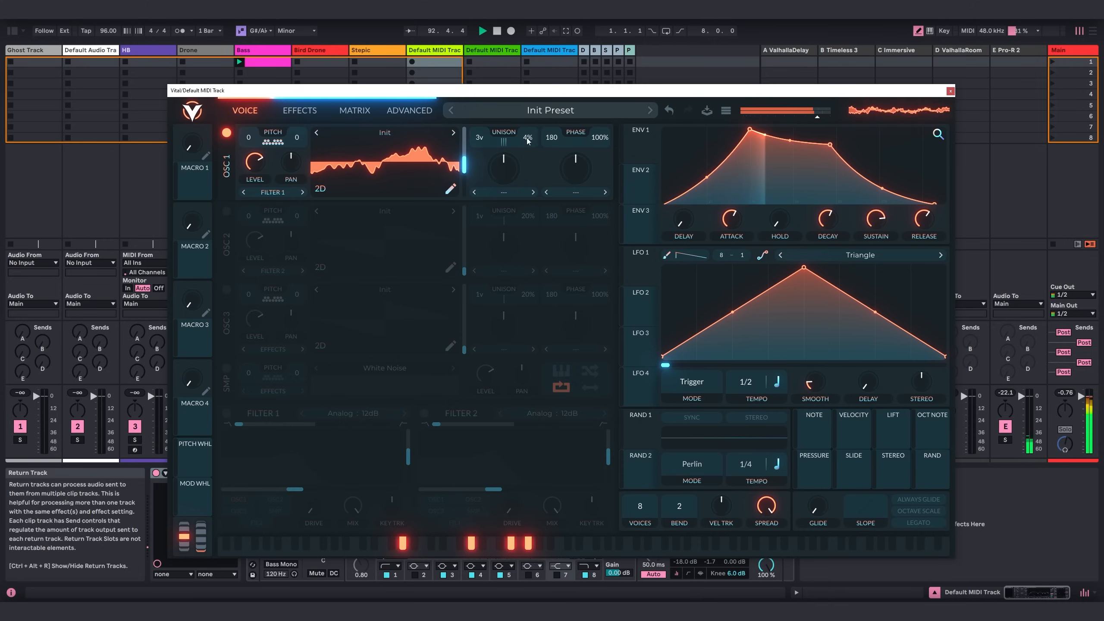
Set oscillator 1's unison to 4 voices with 6% detune and modulate its wavetable position with Random 1, synced in stereo at 1/1.
left_click_drag(477, 138, 464, 164)
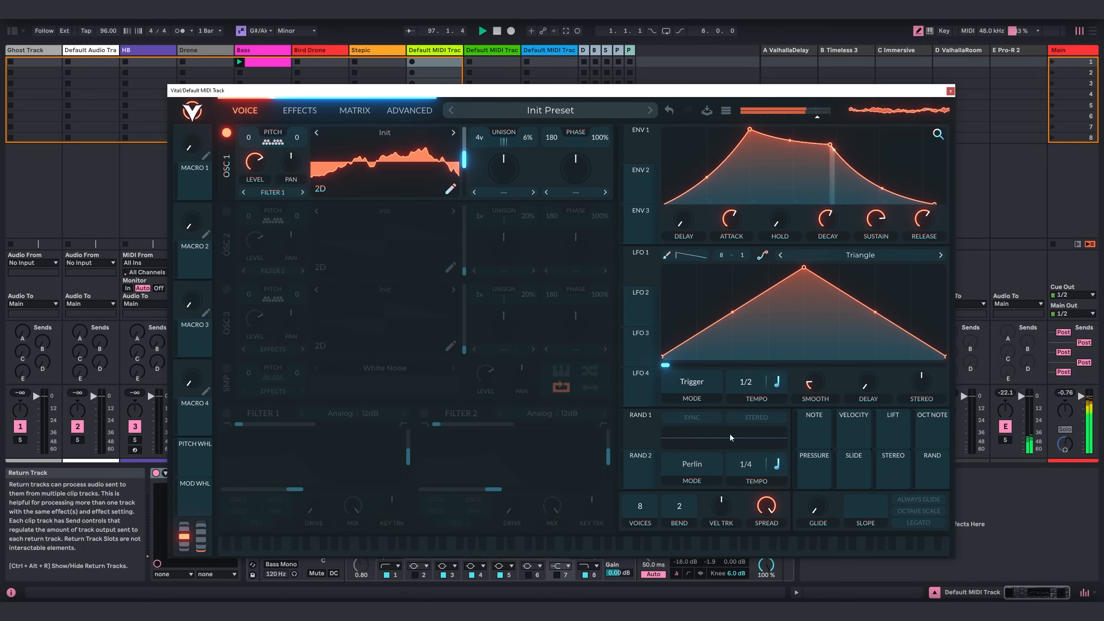
left_click(693, 418)
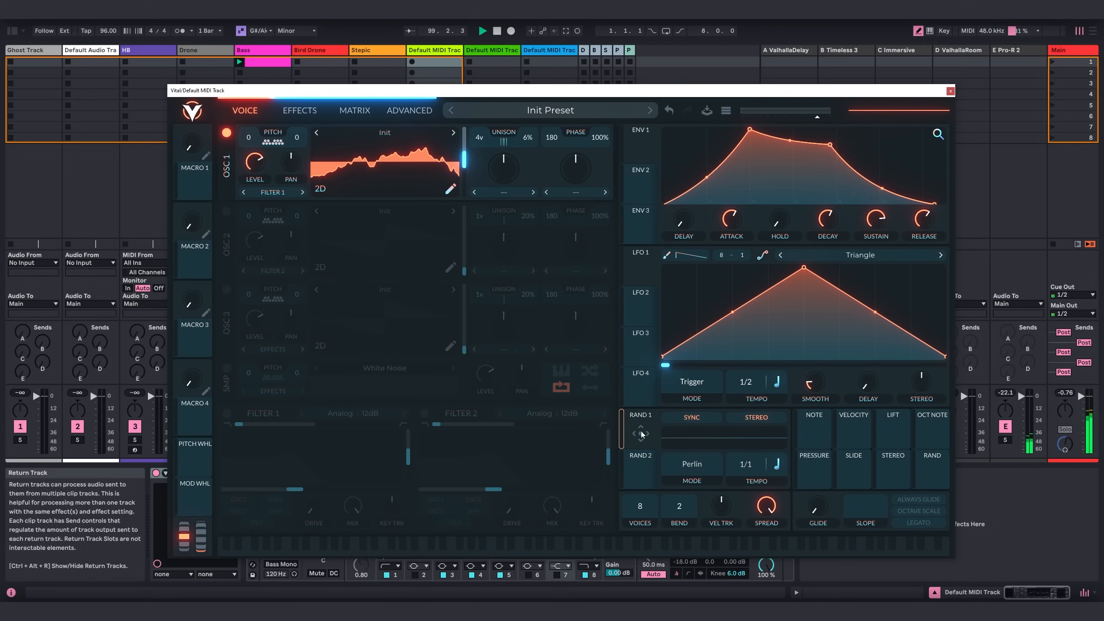
left_click_drag(641, 432, 462, 159)
mouse_move(465, 169)
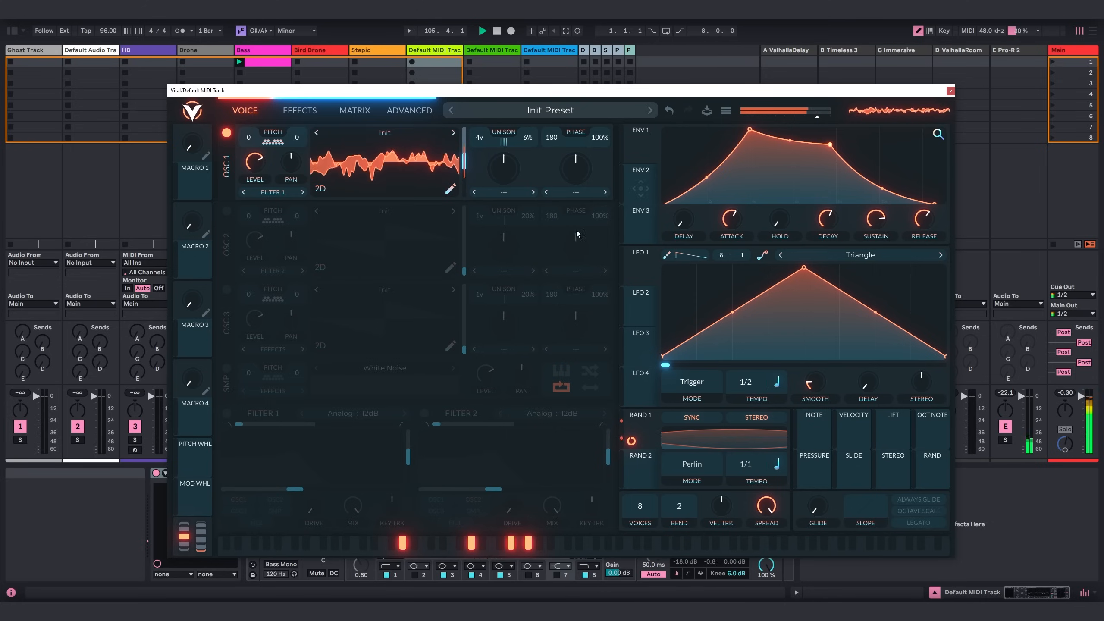
Enable Filter 1 with low resonance and modulate its cutoff upward with Random 1.
left_click(226, 413)
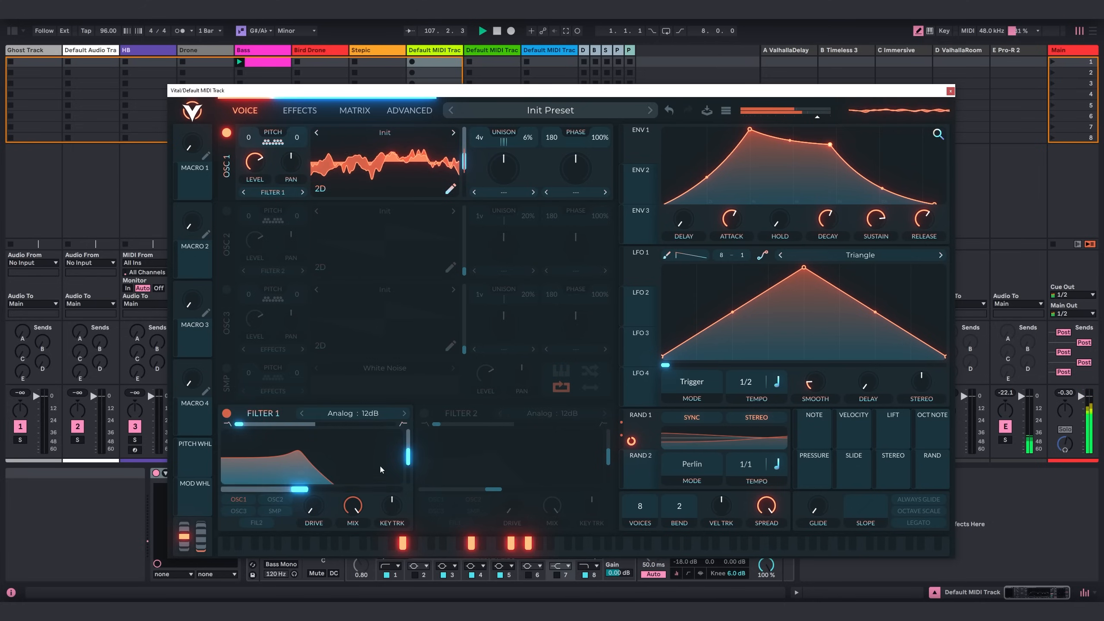
left_click_drag(409, 457, 410, 482)
left_click_drag(629, 436, 296, 490)
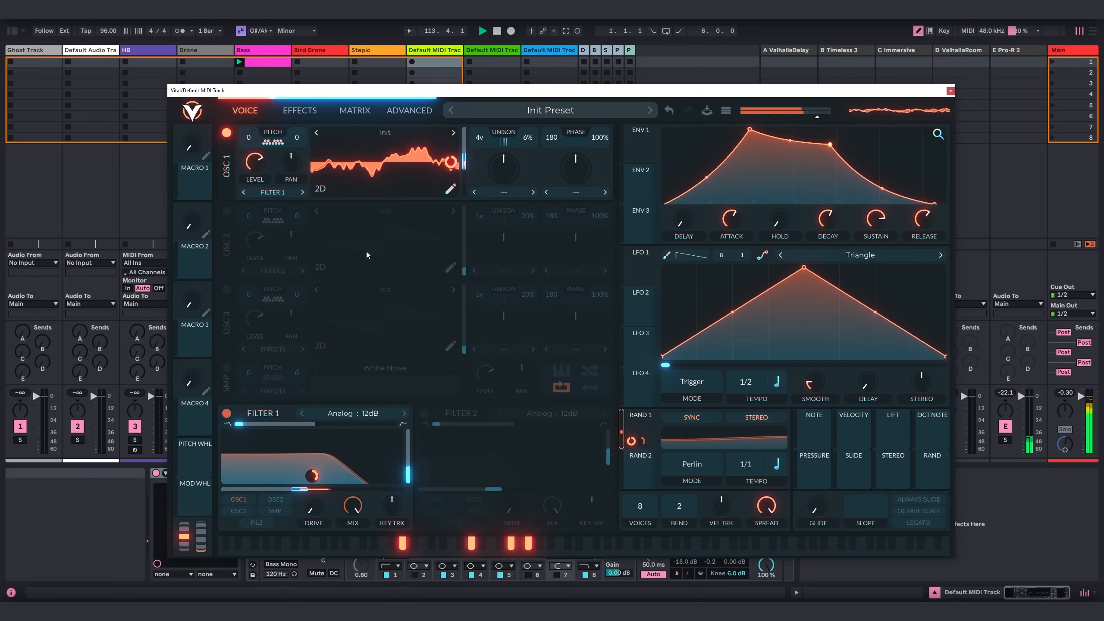
Enable oscillator 2 and route it to Filter 1.
left_click(227, 212)
left_click(272, 271)
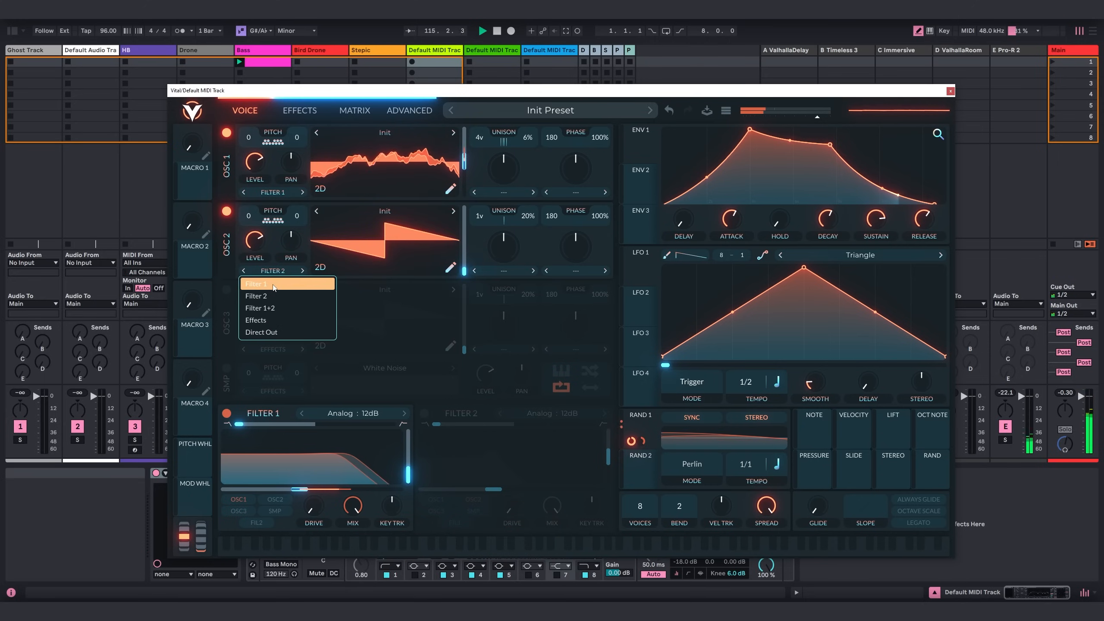
left_click(270, 284)
left_click(272, 270)
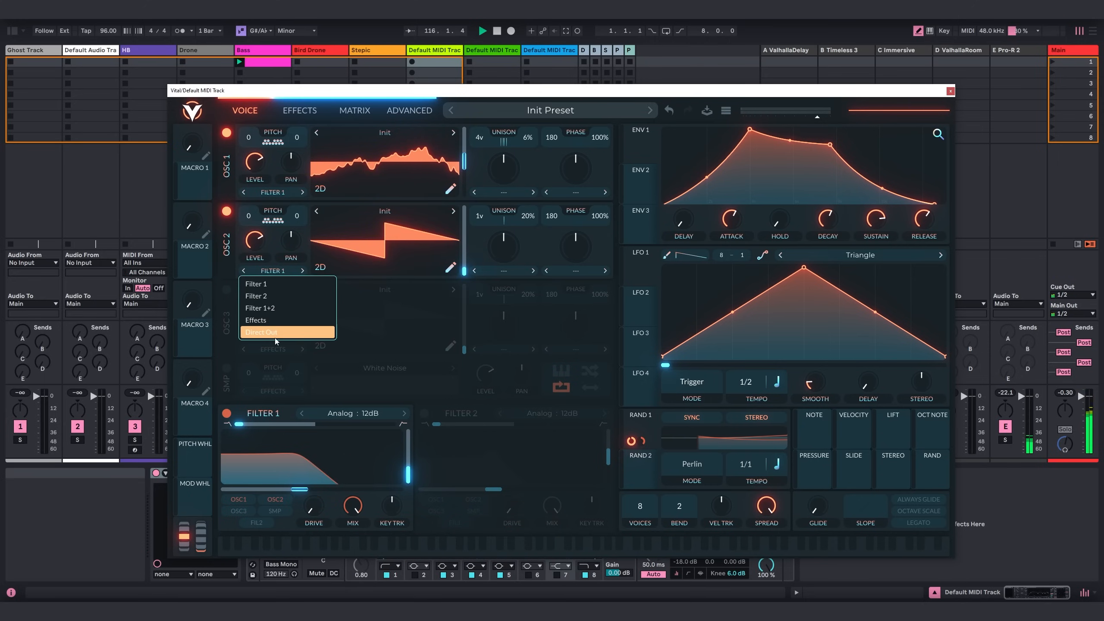
left_click(267, 285)
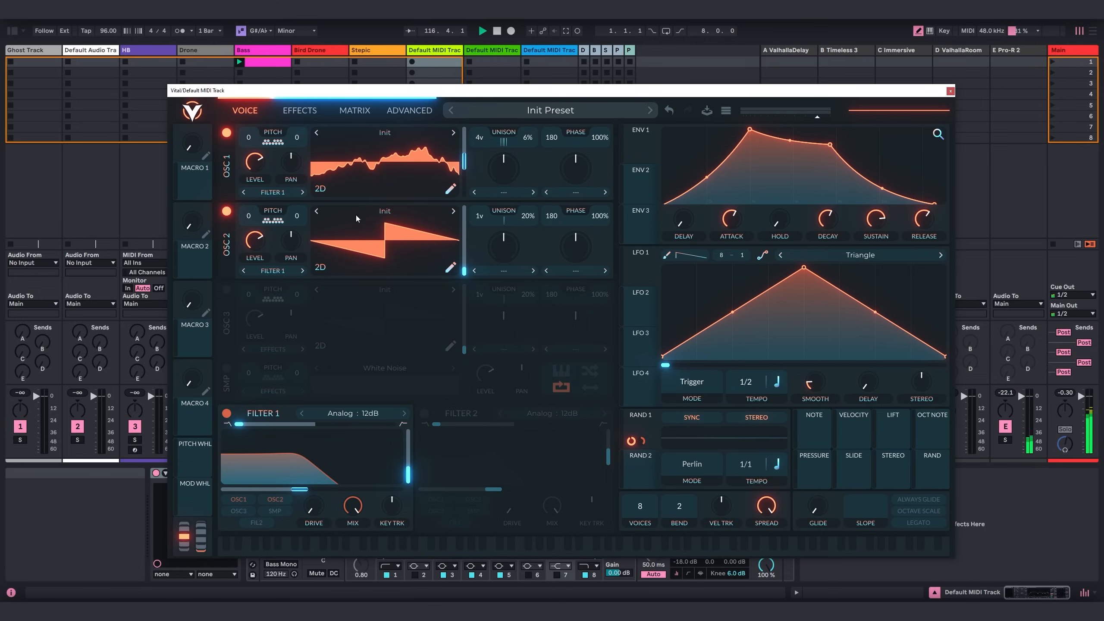
Load the Basic Shapes wavetable from the Factory folder into oscillator 2.
left_click(384, 211)
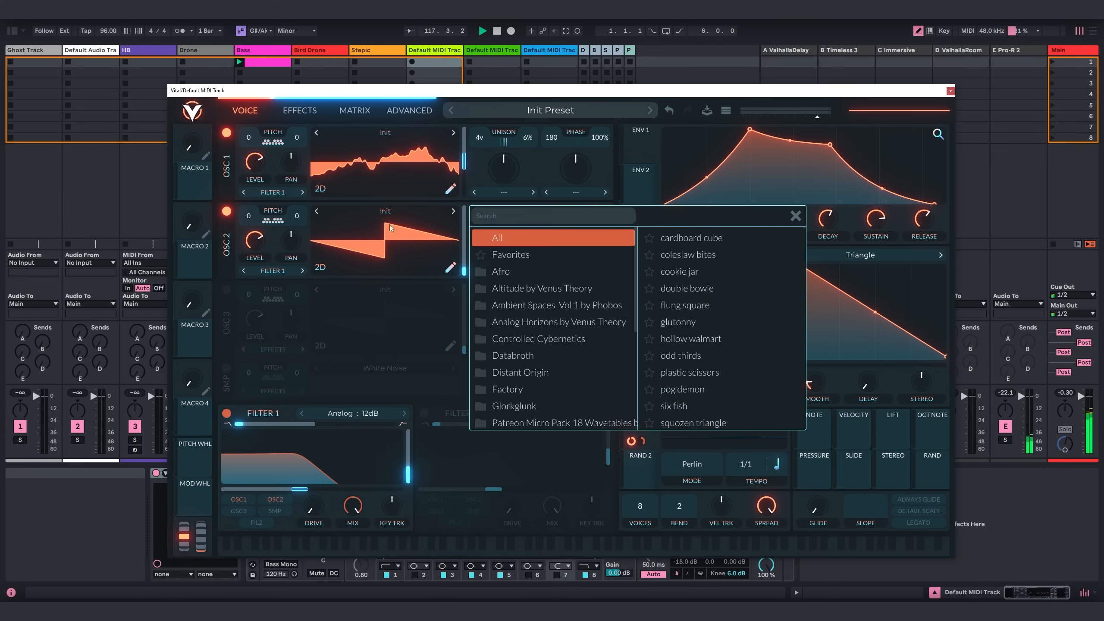
left_click(523, 389)
left_click(677, 239)
left_click(795, 217)
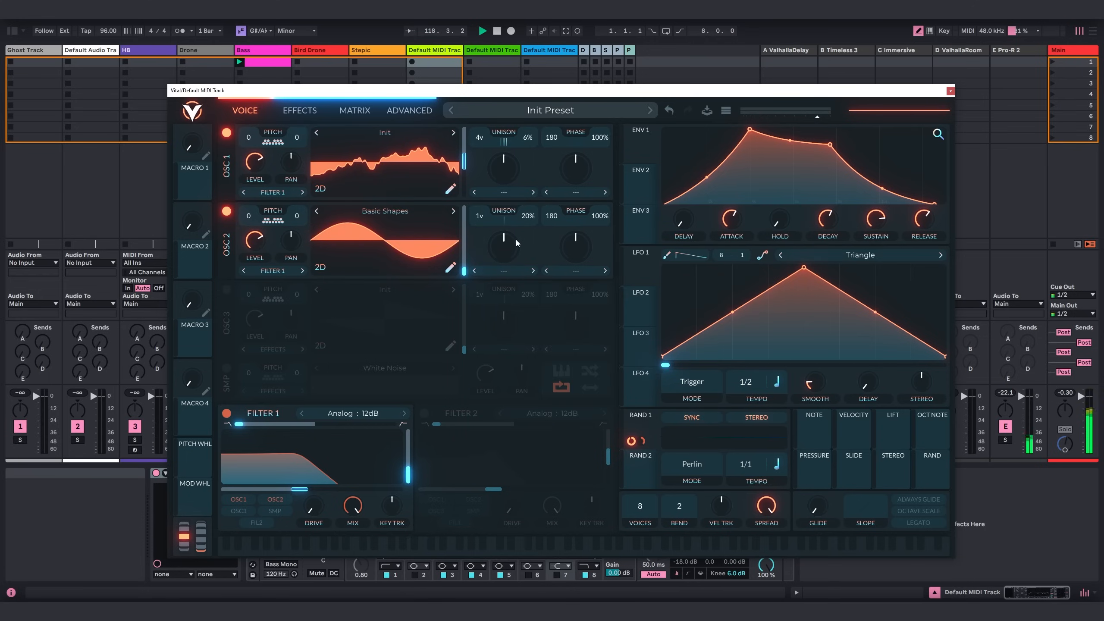
Move oscillator 2's wavetable position to the triangle shape, transpose it by -12 and reduce its level.
left_click_drag(464, 271, 463, 253)
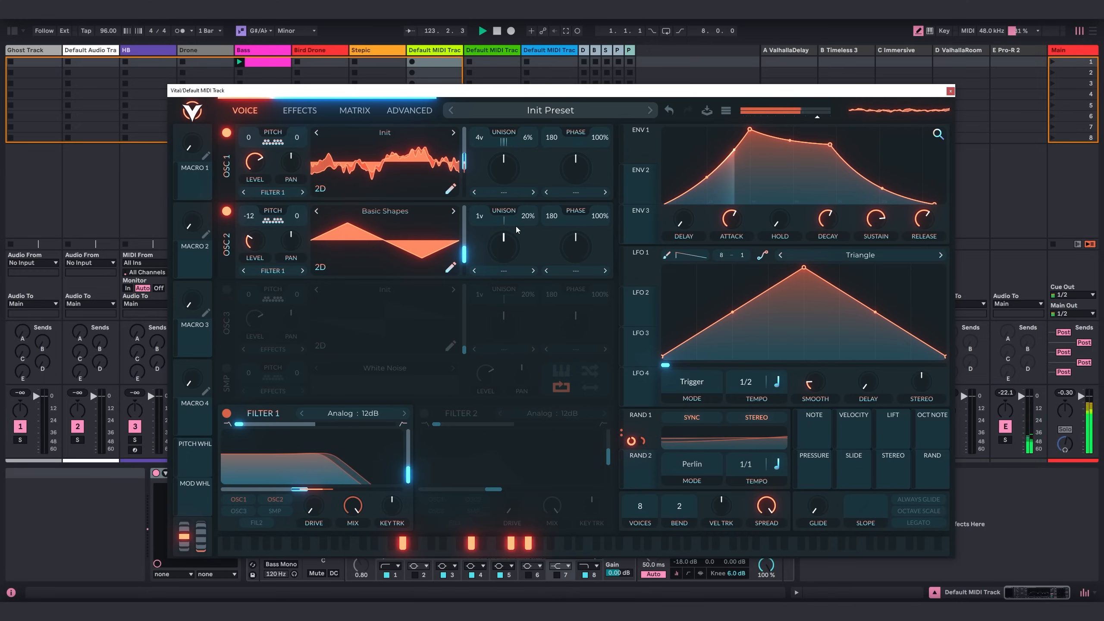
left_click_drag(252, 238, 262, 236)
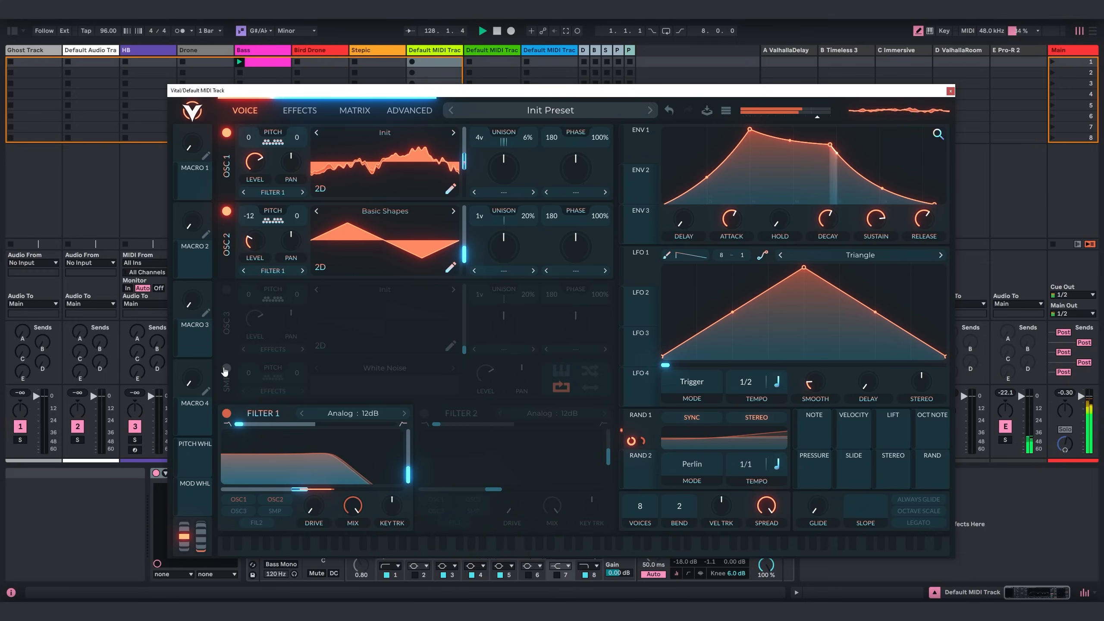
Enable the sampler and load CON - Ants on Sugar from the Free Field Recordings folder.
left_click(226, 370)
left_click(384, 368)
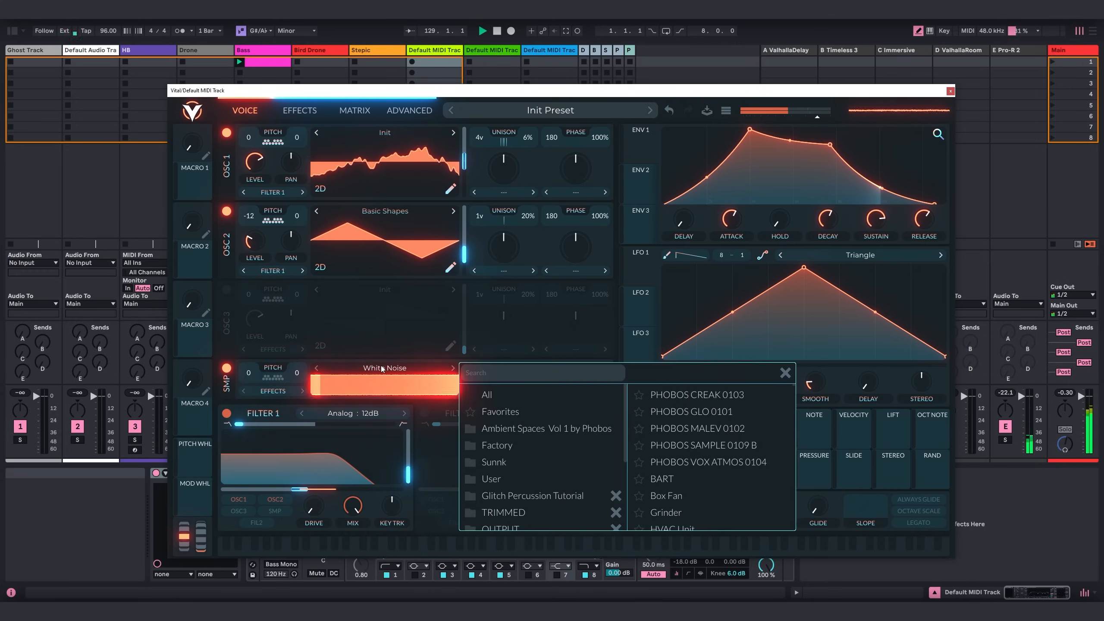
scroll(521, 434, "down", 3)
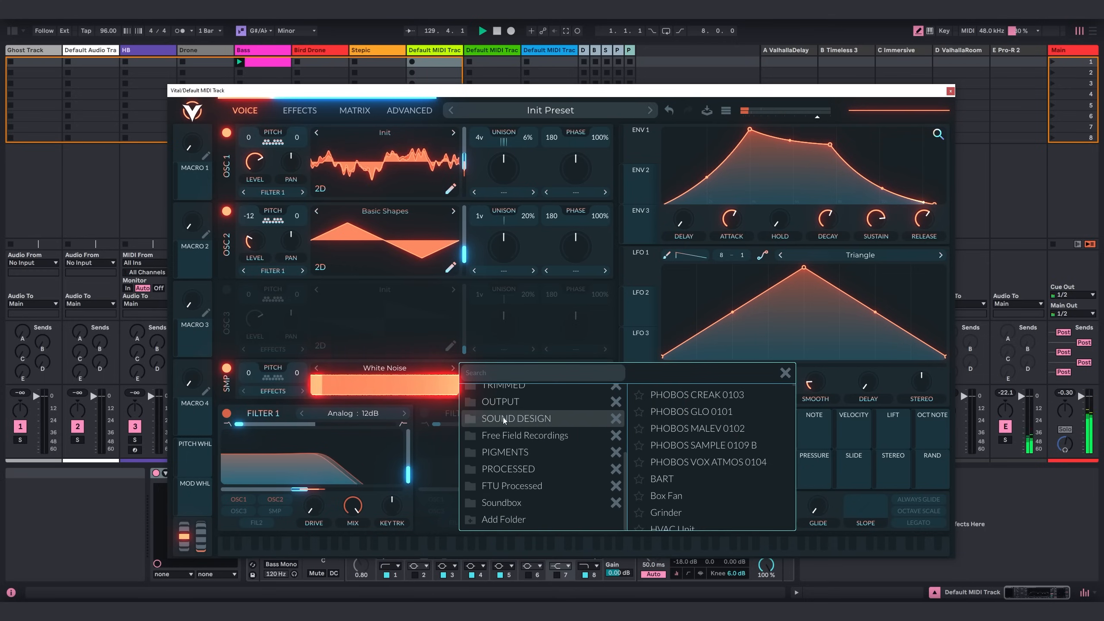
left_click(528, 436)
scroll(704, 482, "down", 1)
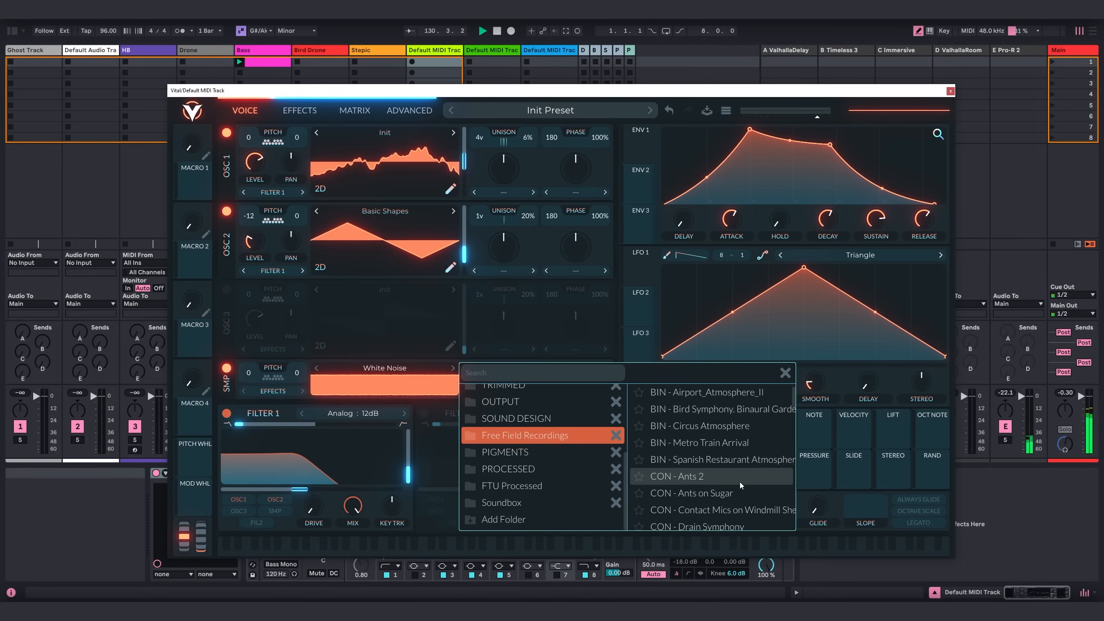
left_click(704, 496)
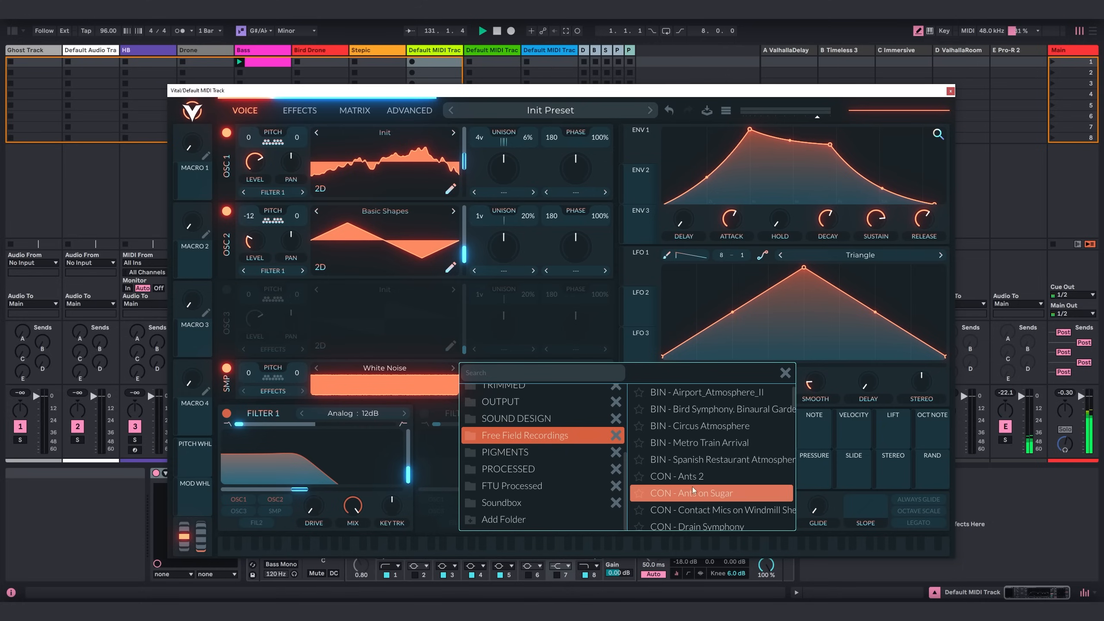
left_click(784, 373)
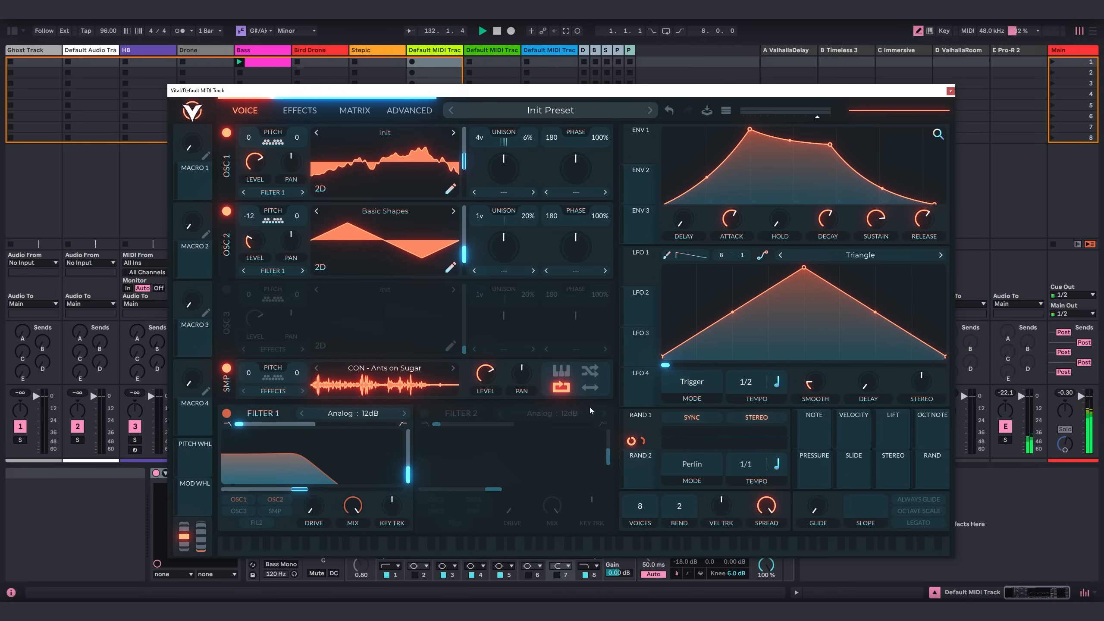
Route the sampler to Filter 1, turn on its keytracking and bounce playback, and modulate its transpose with Random 1.
left_click(270, 392)
left_click(311, 404)
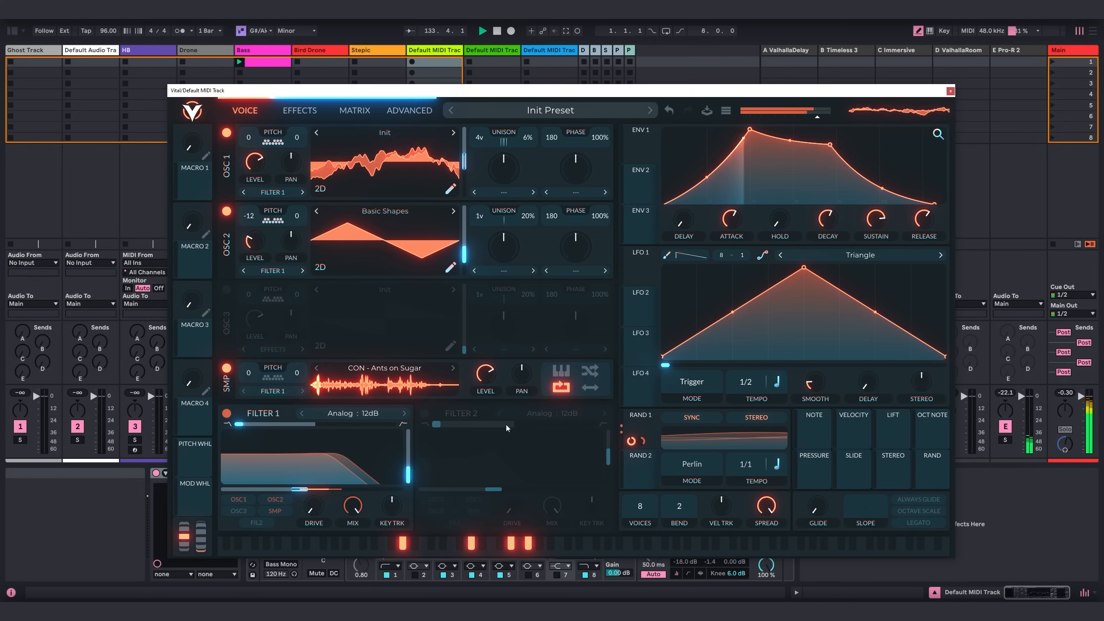
left_click_drag(631, 440, 246, 390)
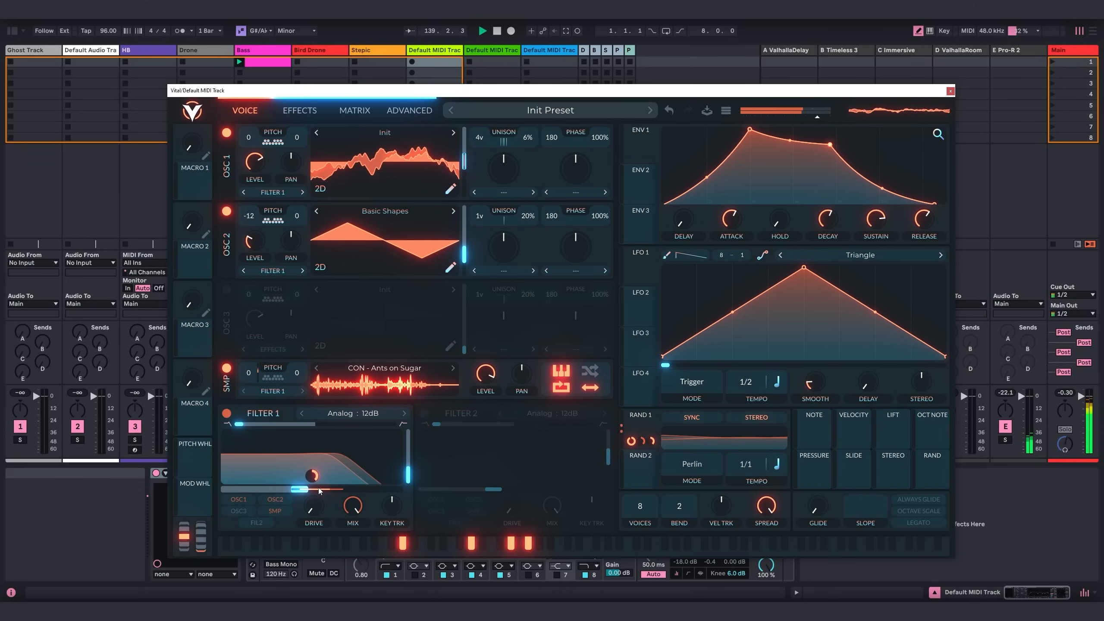
Raise Filter 1's cutoff slightly.
left_click_drag(306, 490, 309, 489)
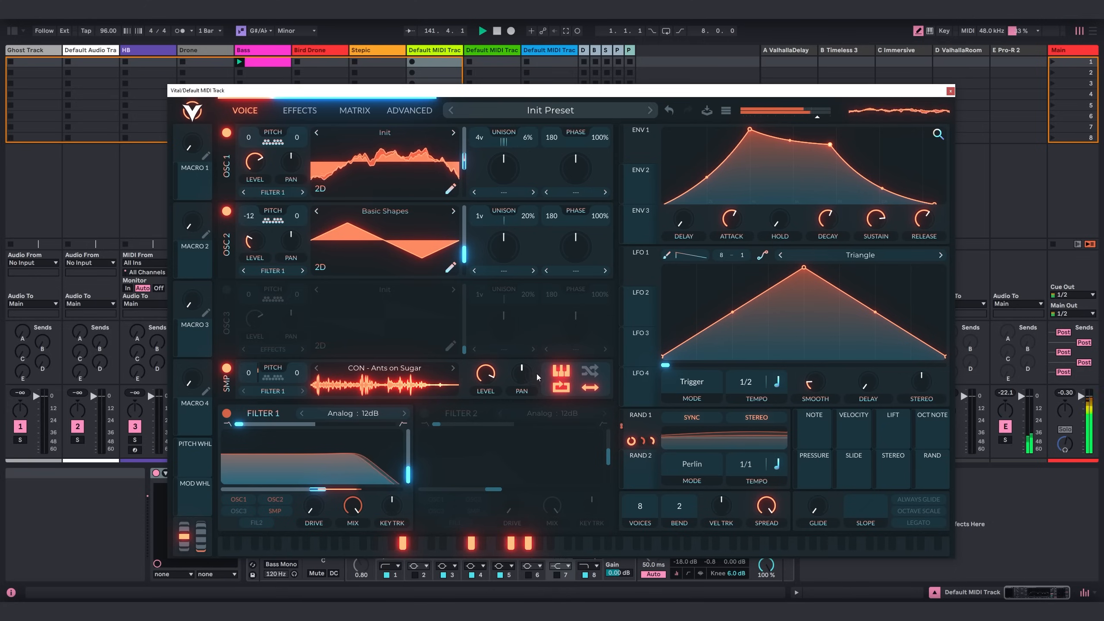
Set LFO 1 to Sync mode at a tempo of 2/1 and modulate the sampler's pan with it by an amount of 2.000.
left_click(693, 383)
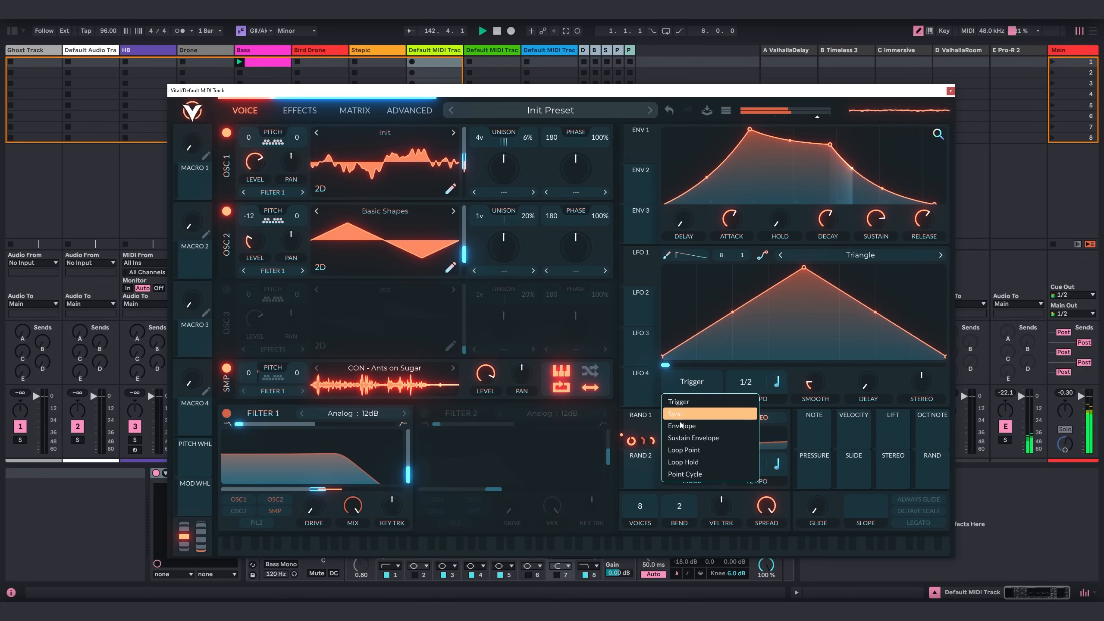
left_click(713, 414)
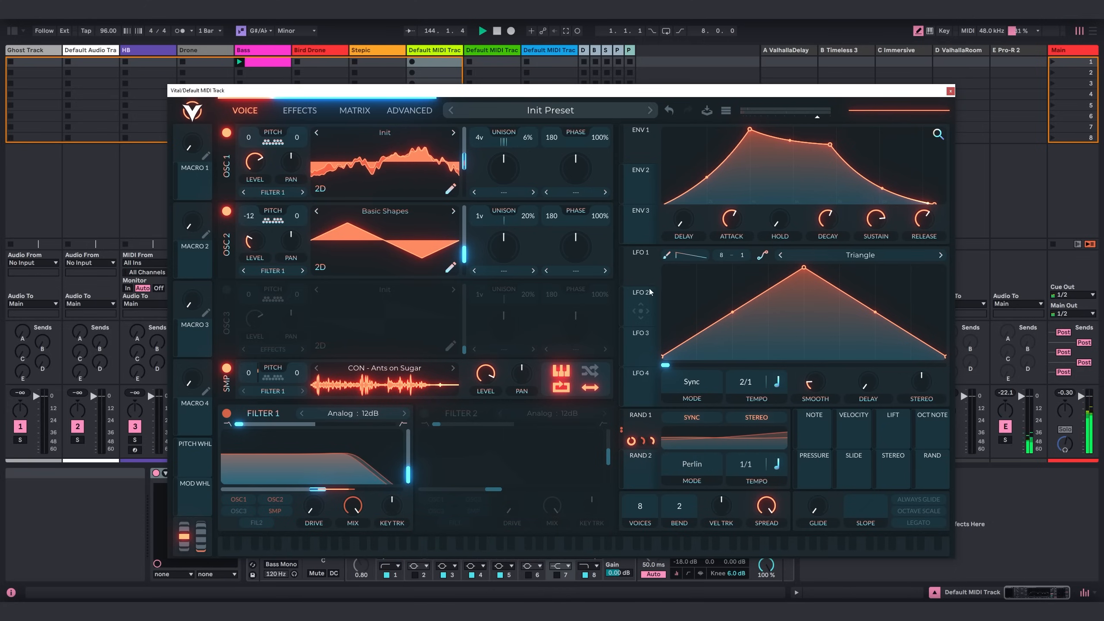
left_click_drag(643, 275, 523, 377)
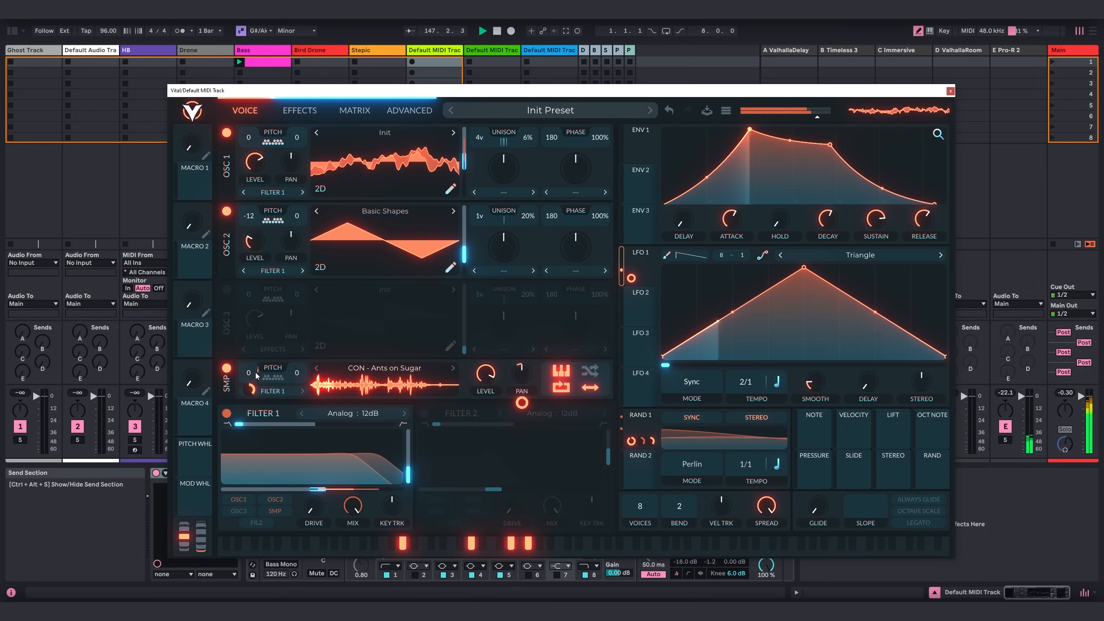
mouse_move(245, 394)
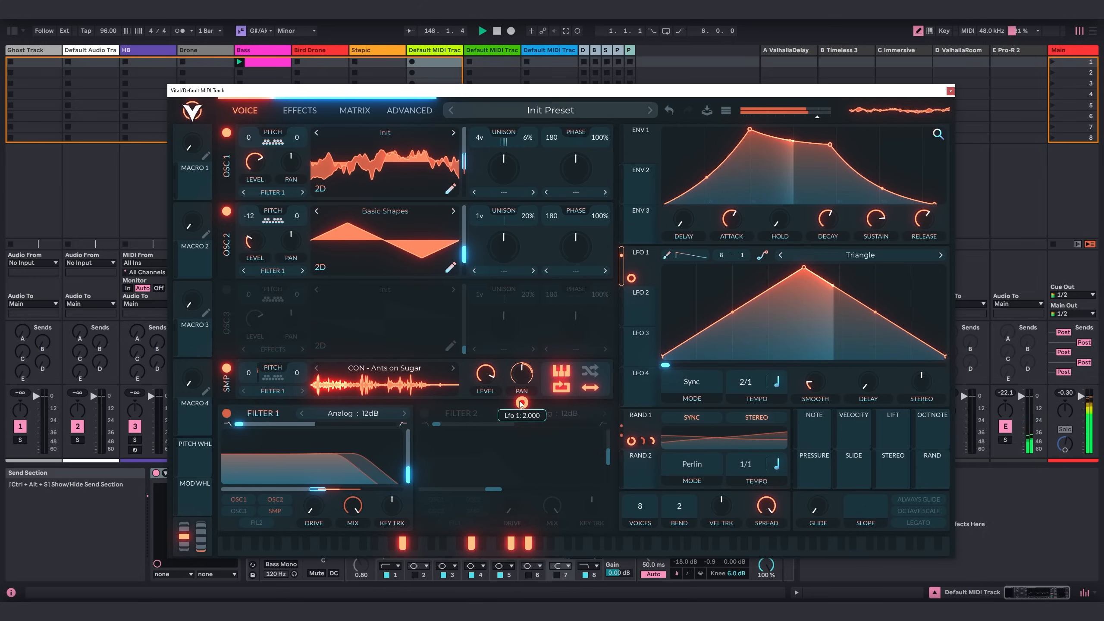
mouse_move(521, 409)
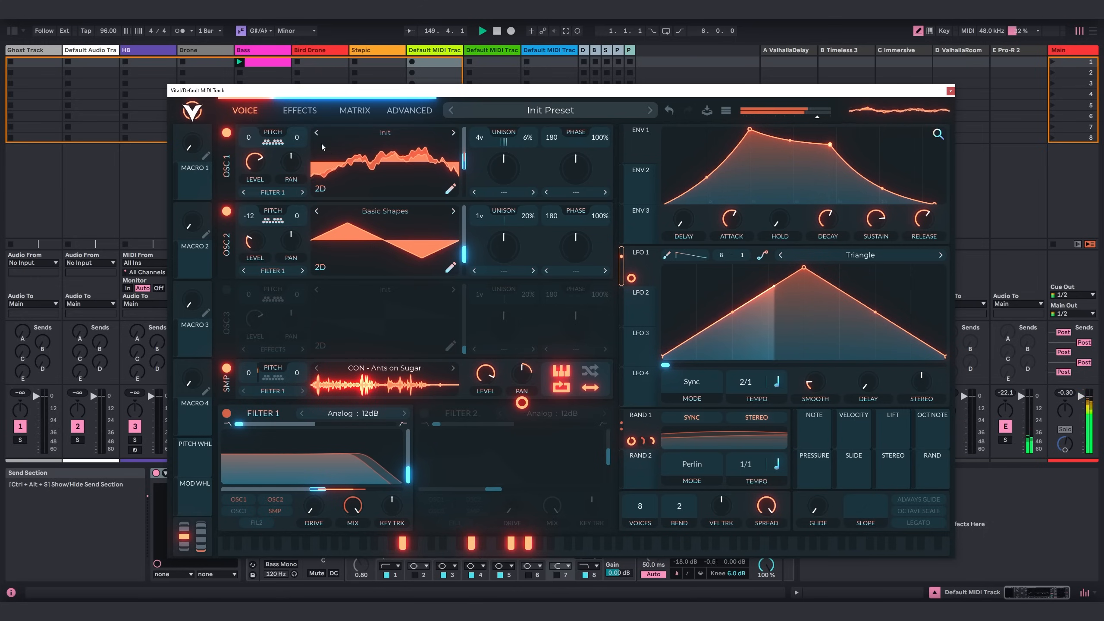
Enable the multiband compressor effect, lower its low gain to about 5.3 dB and band gain to about 7.4 dB, and reduce its mix slightly.
left_click(304, 111)
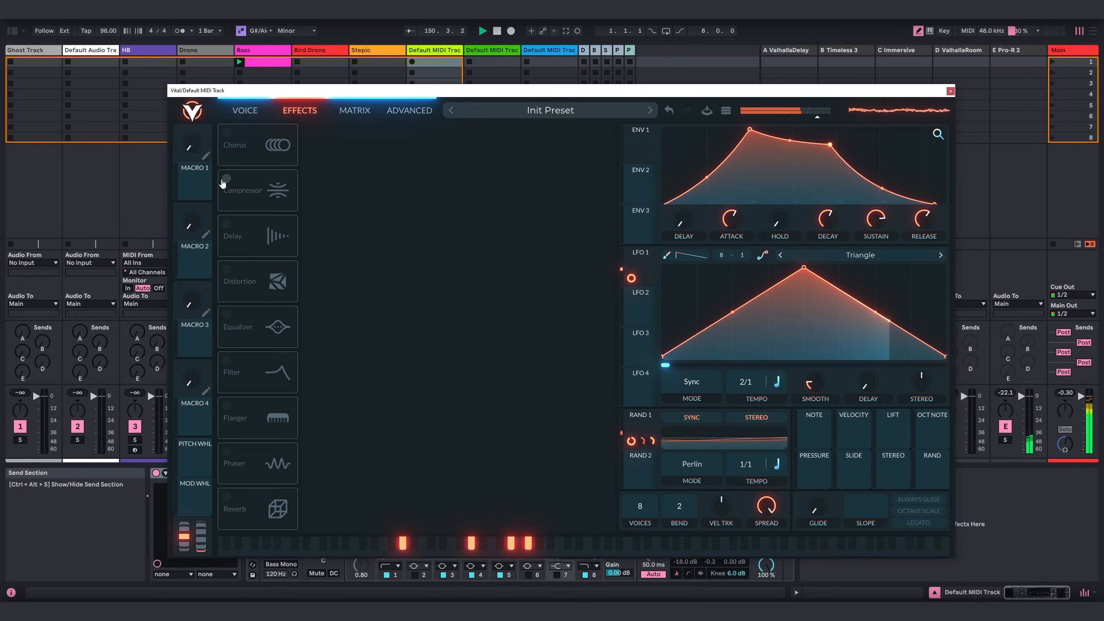
left_click(227, 178)
left_click_drag(338, 179, 342, 196)
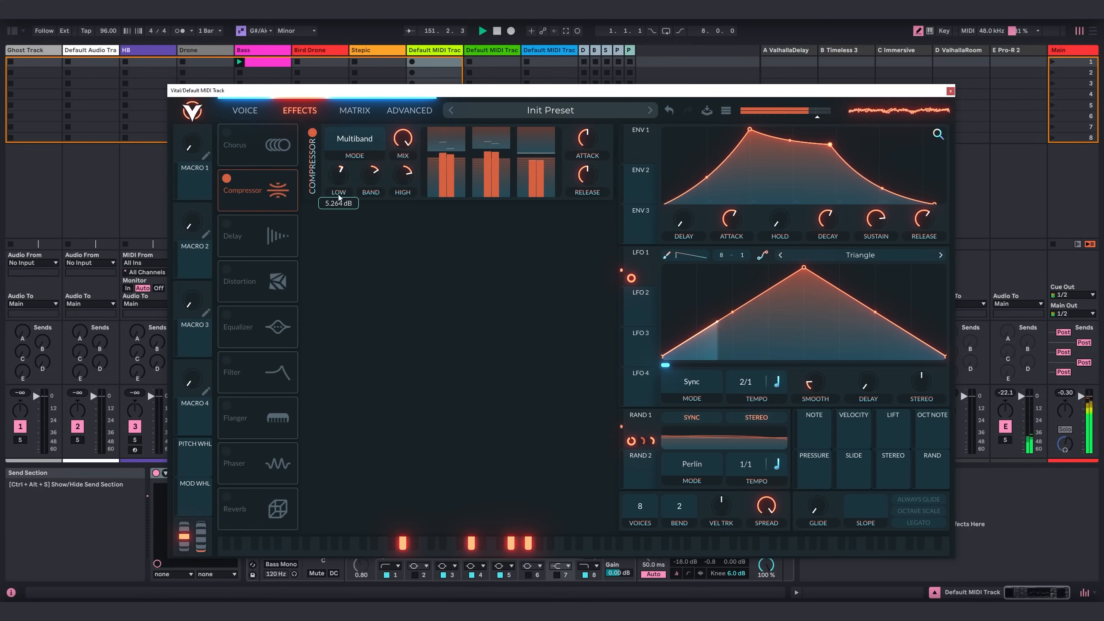
left_click_drag(404, 143, 410, 162)
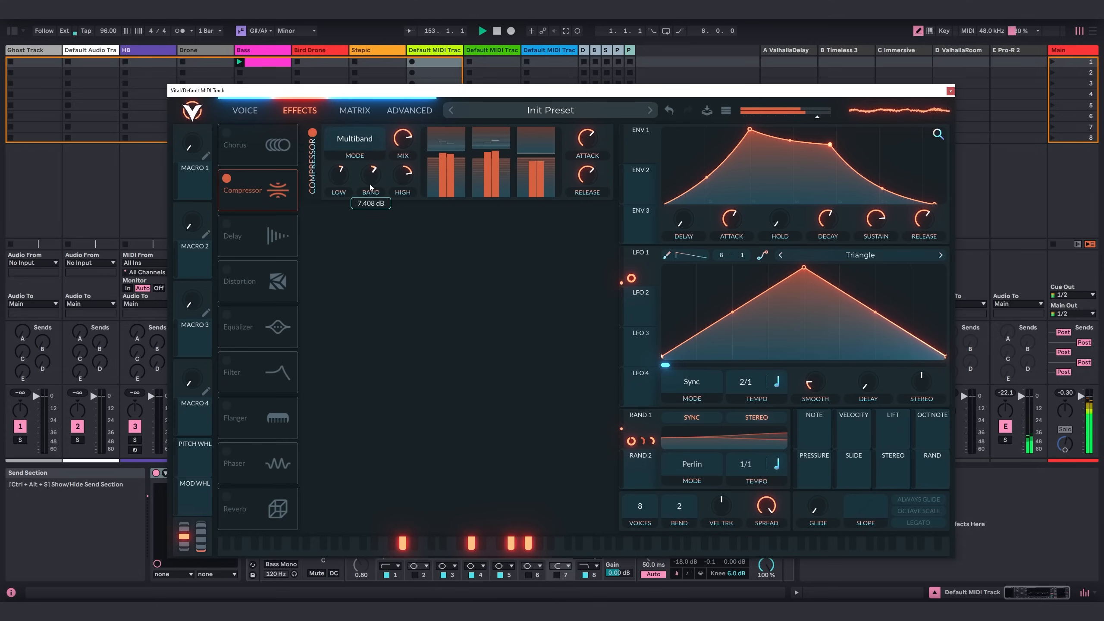
Enable the delay in Ping Pong mode with both 1/8 times dotted, adjust its mix slightly and narrow its filter.
left_click(226, 225)
left_click(371, 257)
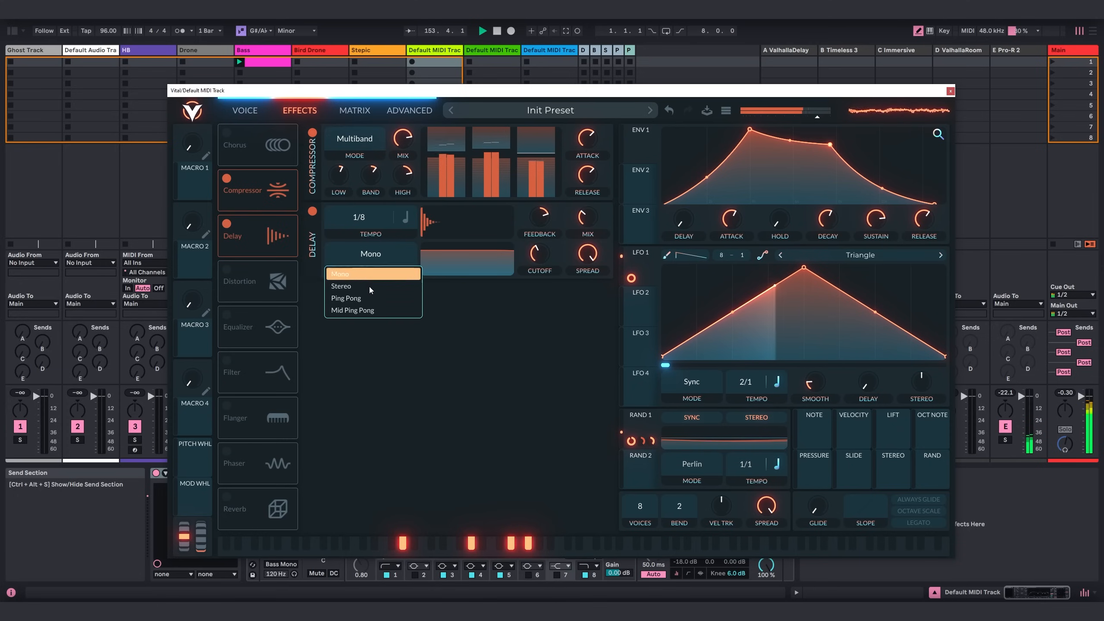
left_click(339, 294)
left_click(364, 219)
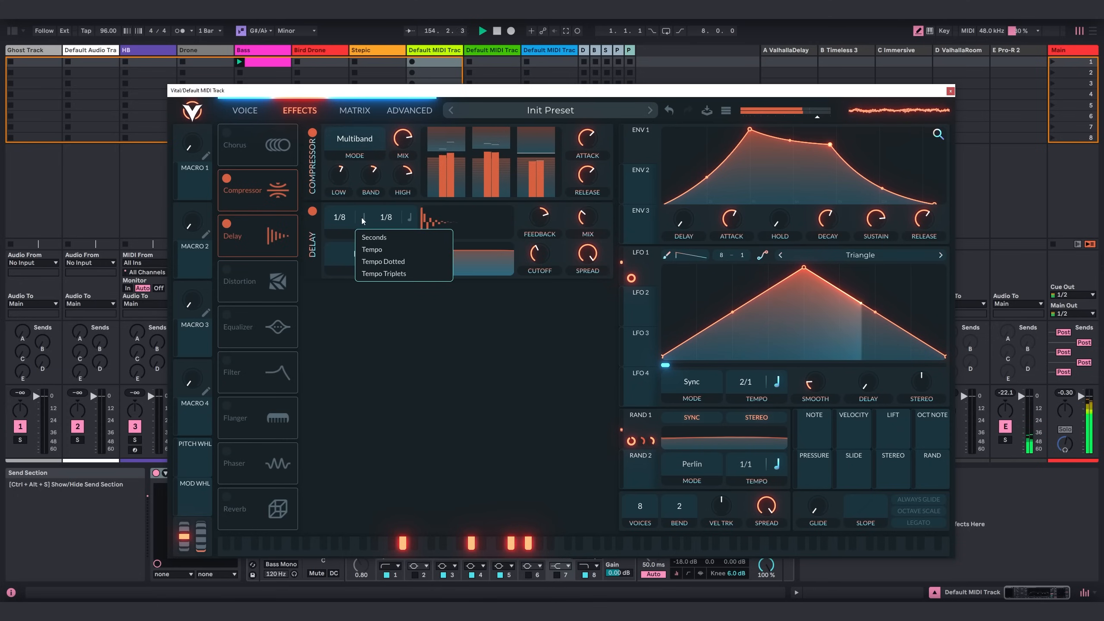
left_click(374, 262)
left_click(409, 217)
left_click(418, 261)
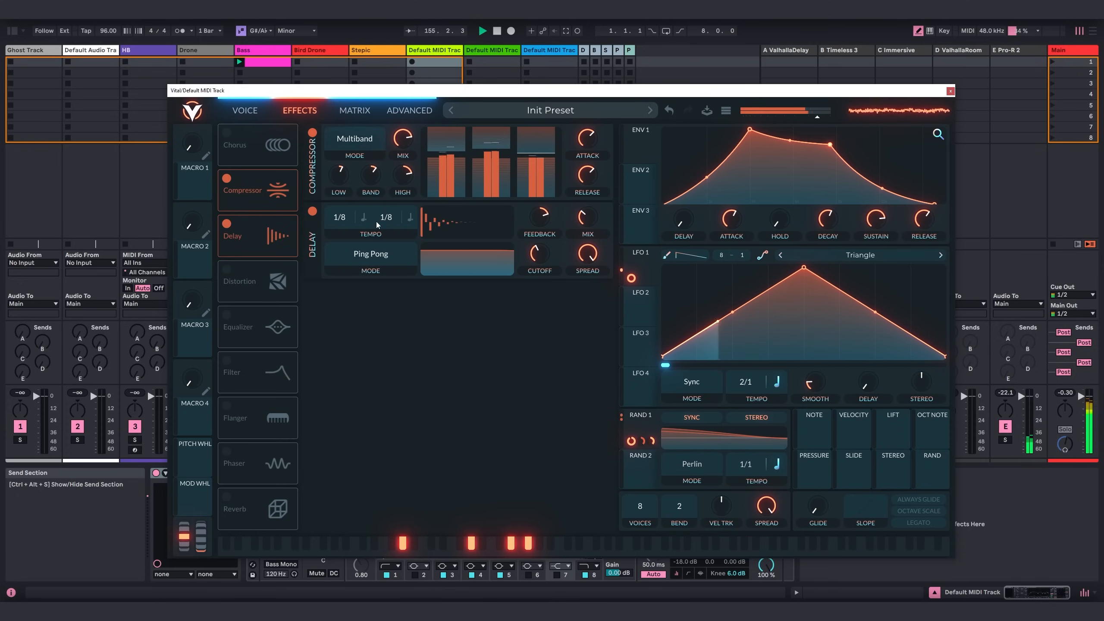
left_click_drag(585, 220, 585, 211)
left_click_drag(479, 256, 496, 274)
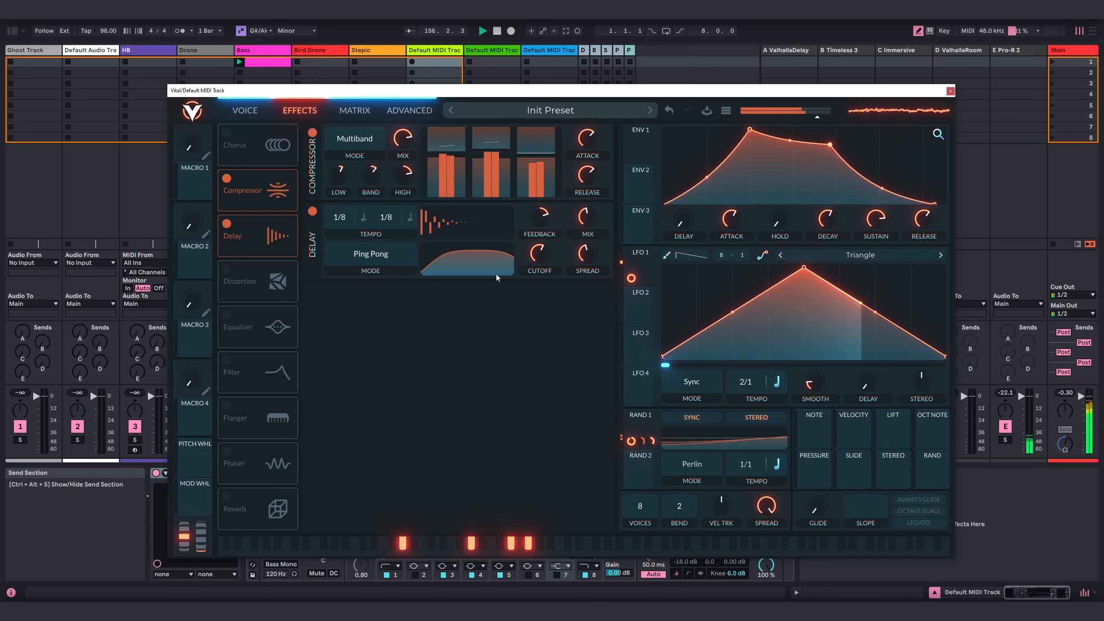
Enable the equalizer and shape it with a low-end high-pass cut, a slight upper-mid dip and a boosted high shelf.
left_click(238, 322)
left_click(347, 297)
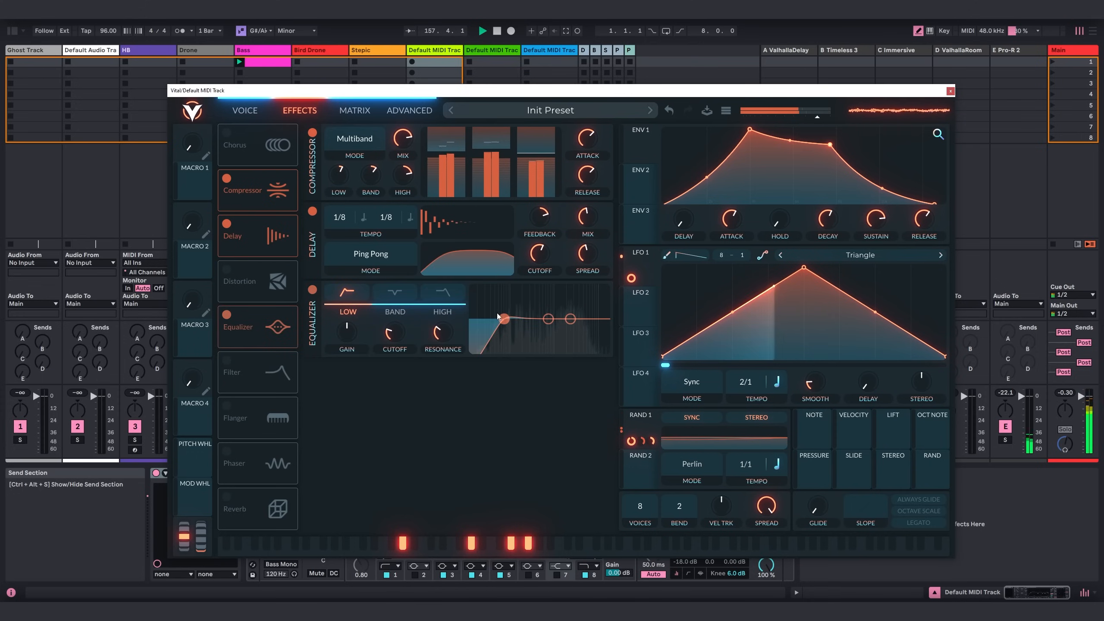
left_click_drag(504, 319, 456, 333)
mouse_move(570, 319)
left_mouse_down()
mouse_move(592, 305)
mouse_move(571, 331)
left_mouse_up()
left_click_drag(439, 332, 447, 350)
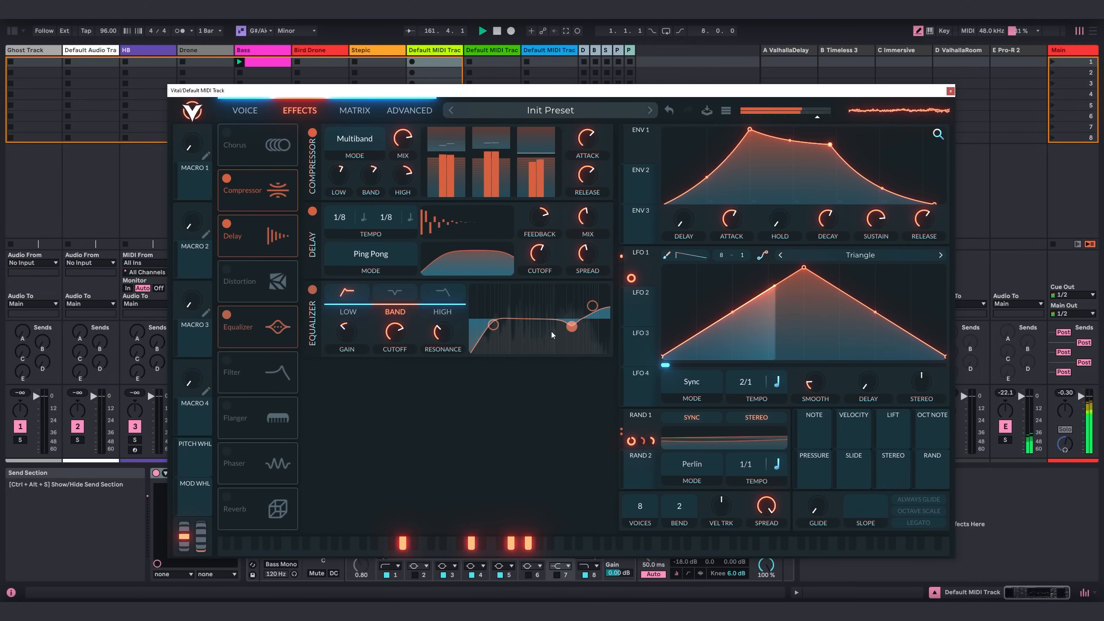
left_click_drag(571, 326, 574, 328)
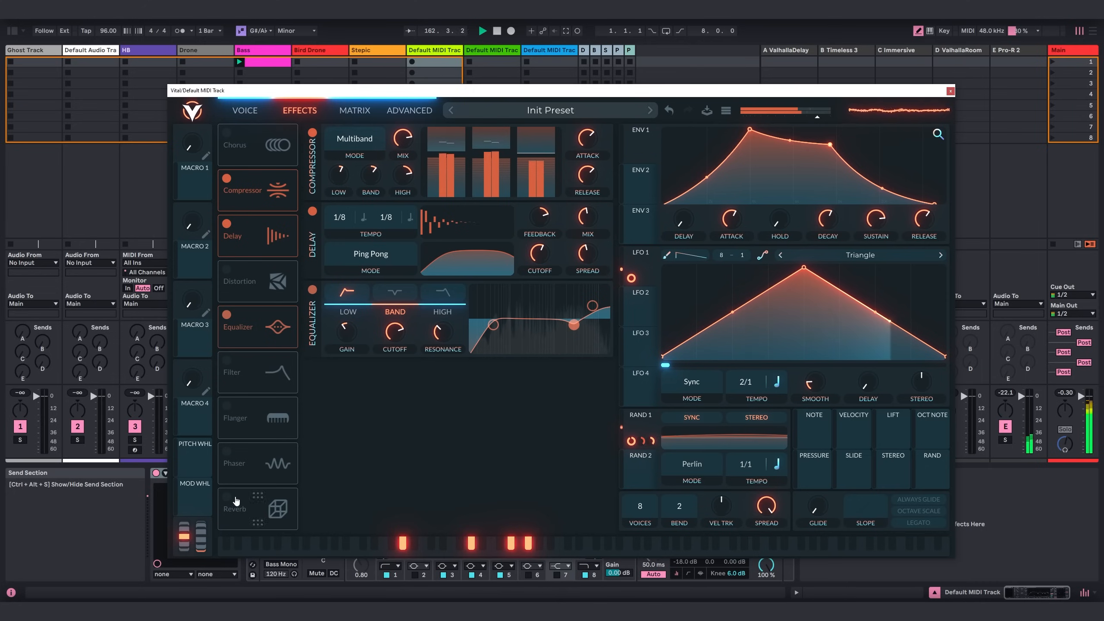
Enable the reverb effect, increase its size and set its mix to about 47%.
left_click(227, 498)
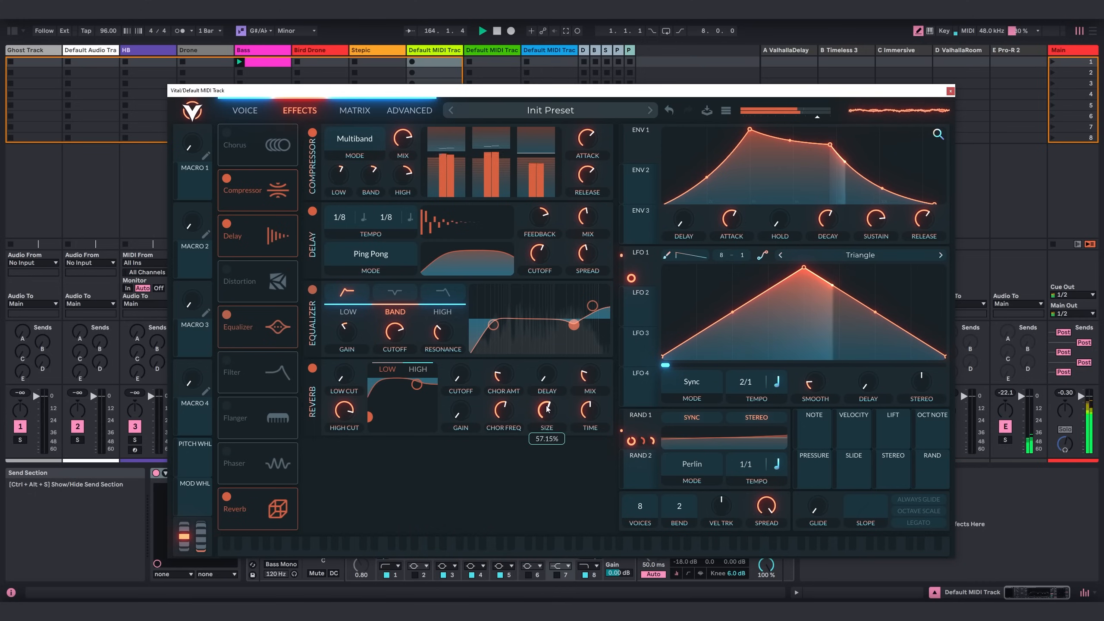
left_click_drag(586, 410, 592, 372)
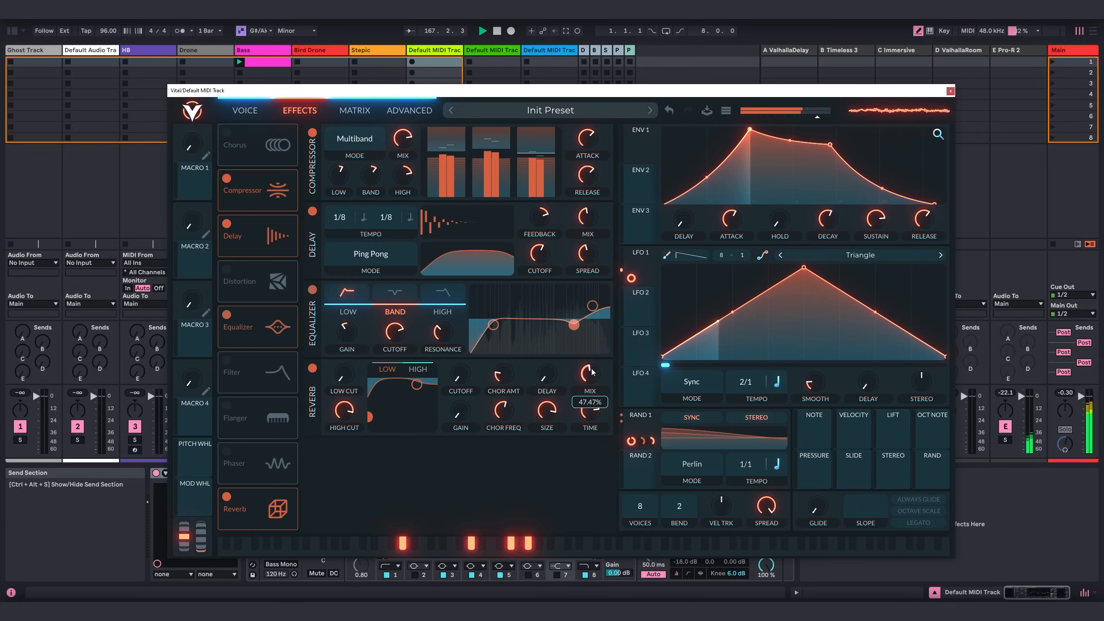
Set Random 1's tempo to 2/1 among the voice settings.
left_click(243, 113)
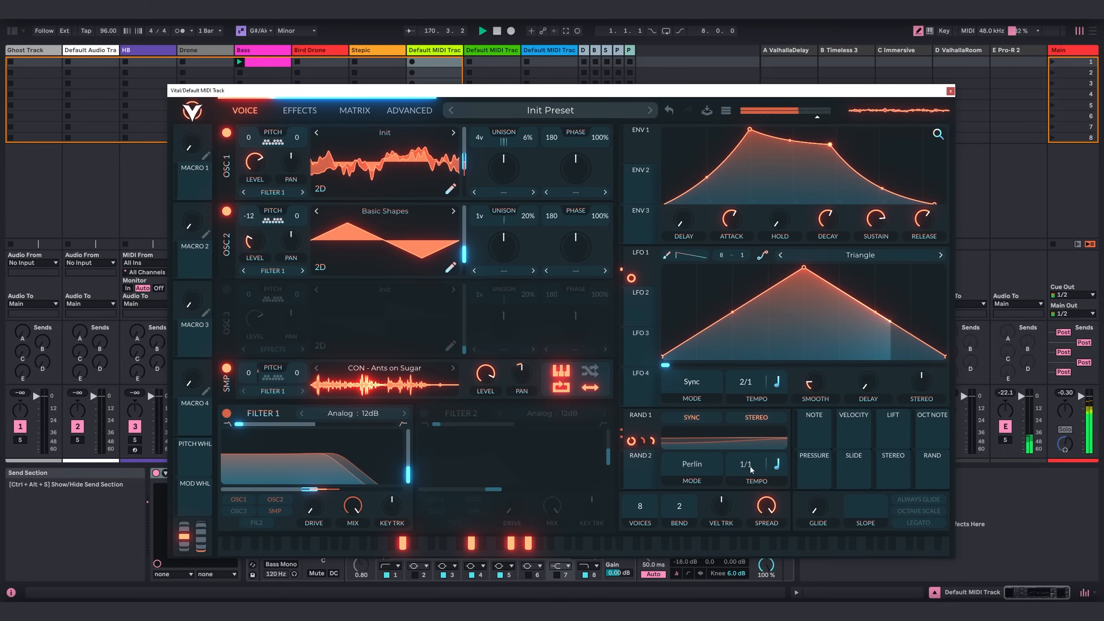
left_click_drag(749, 471, 748, 476)
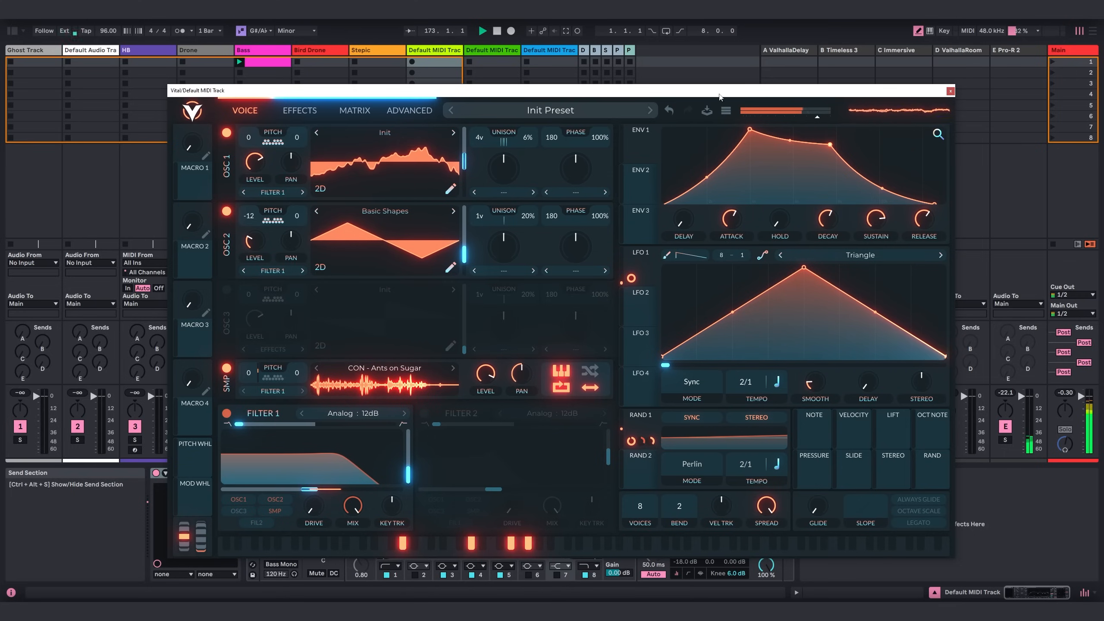
left_click_drag(719, 97, 706, 96)
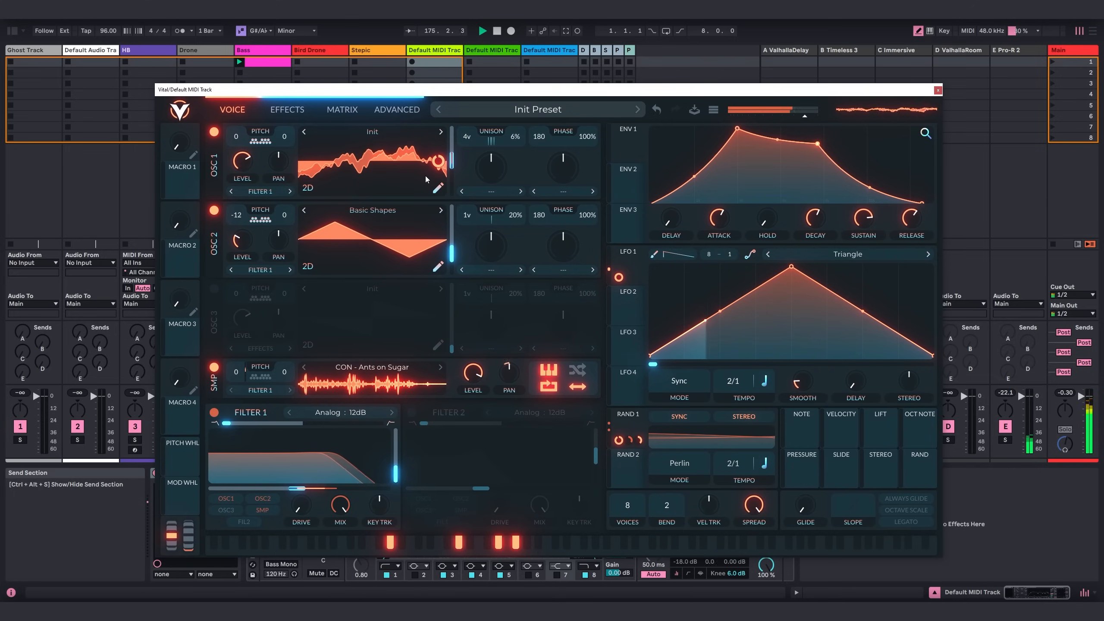
Open oscillator 1's wavetable editor, examine how the playback position moves between the keyframes, and close the editor.
left_click(438, 188)
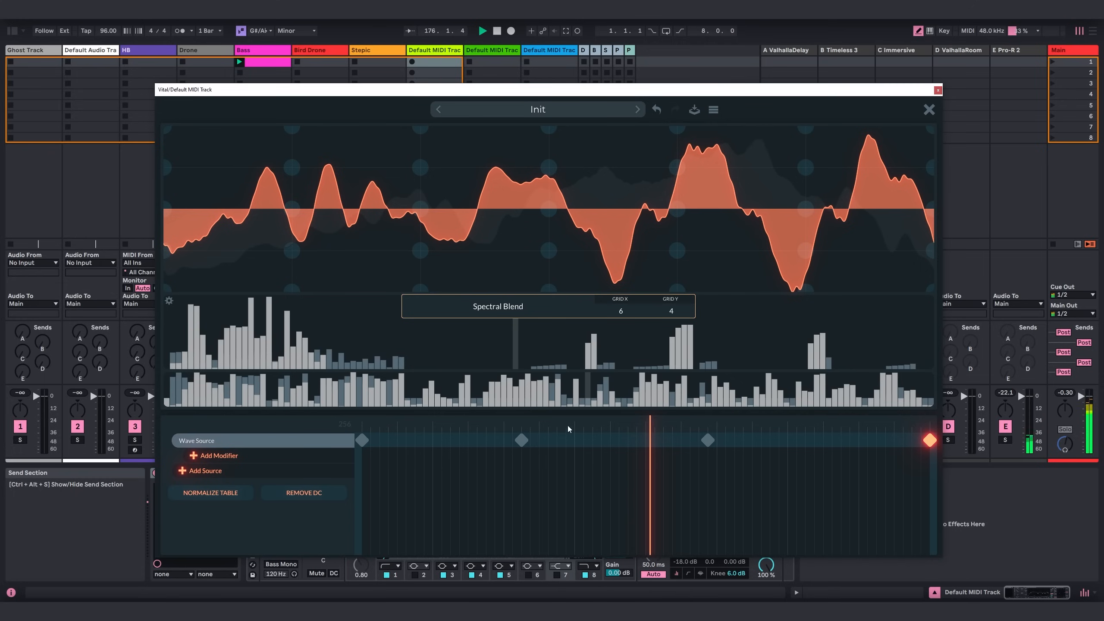
left_click_drag(568, 425, 606, 449)
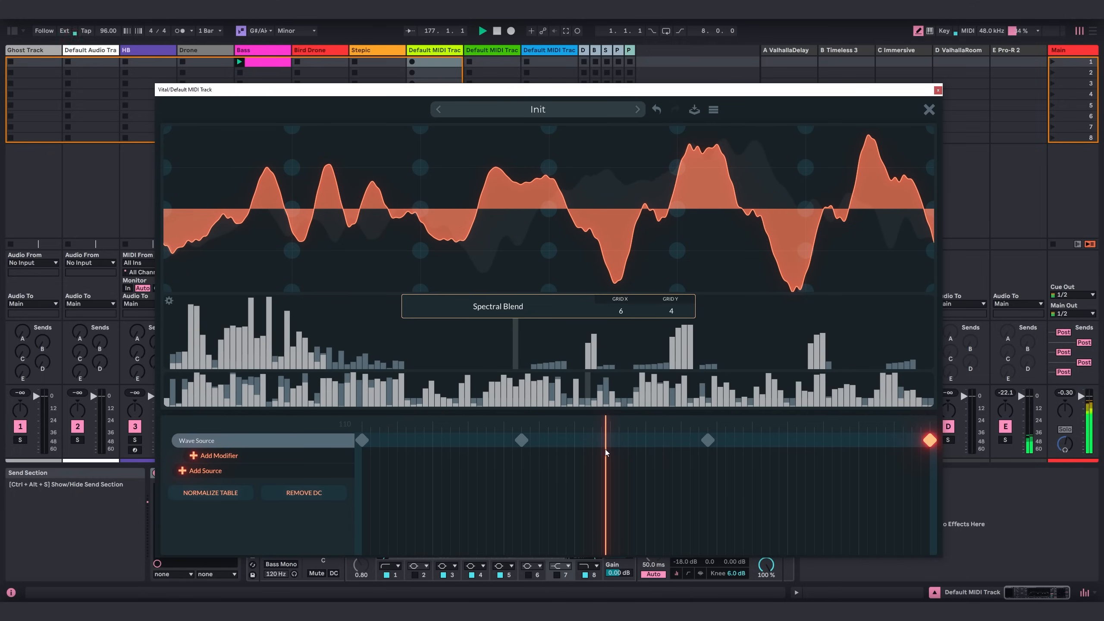
left_click(928, 110)
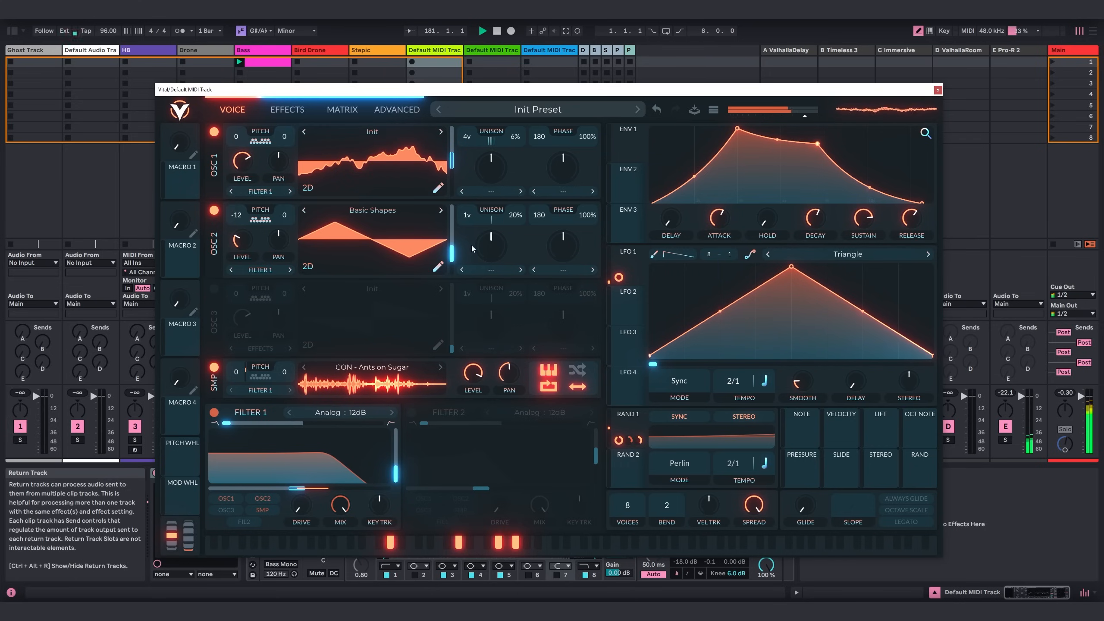
Close the synth window, create a 16-bar MIDI clip in track 8's first slot, and turn off the grid in its enlarged note editor.
left_click(938, 91)
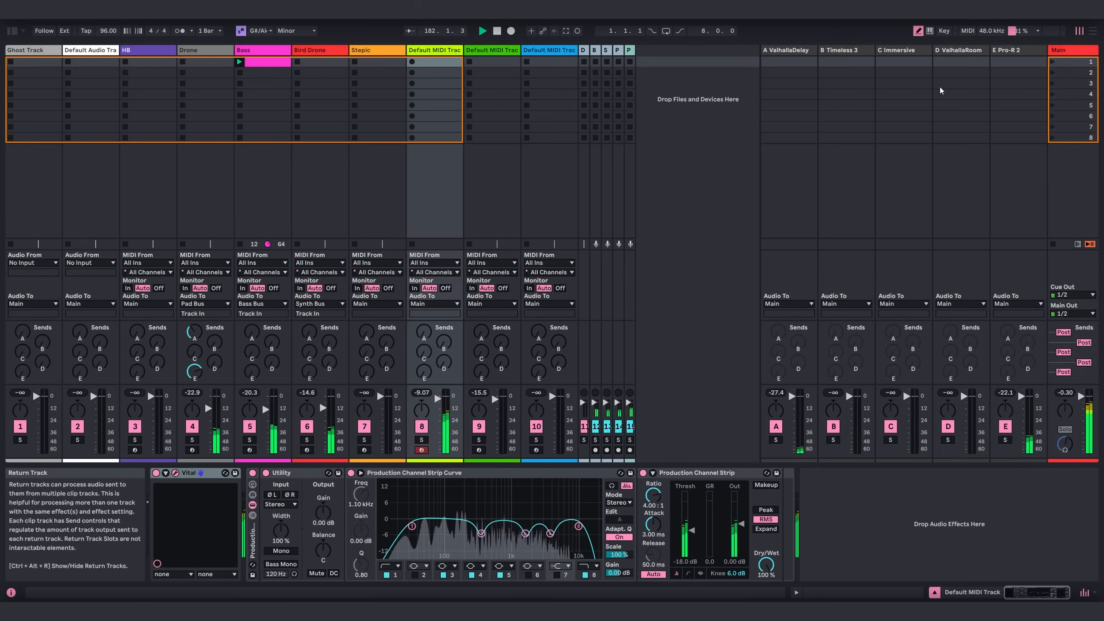
double_click(435, 62)
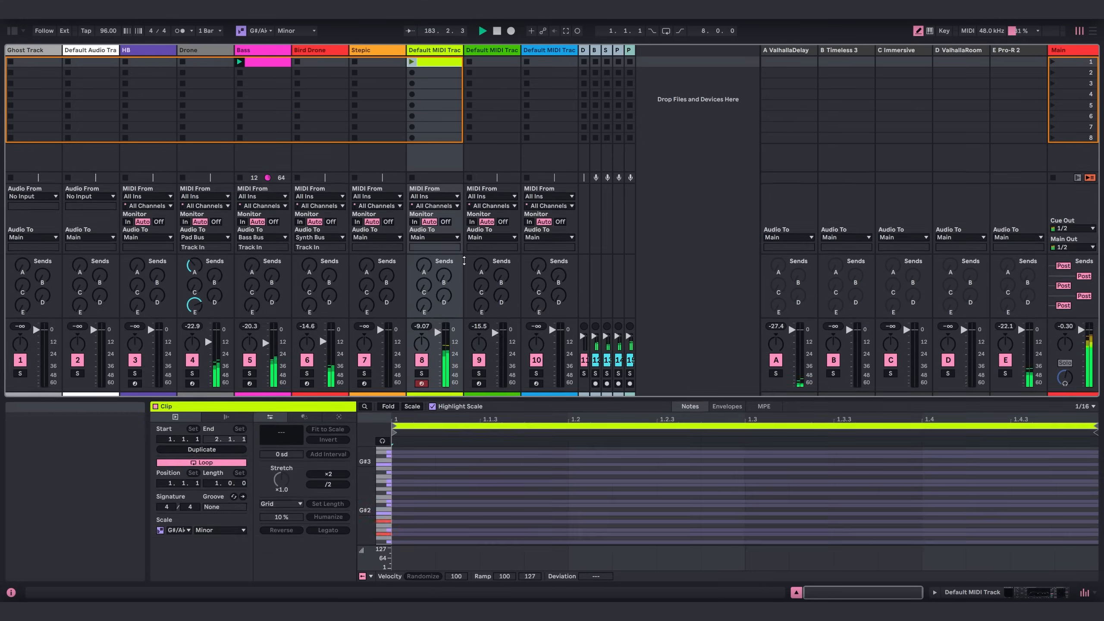
left_click_drag(463, 260, 463, 137)
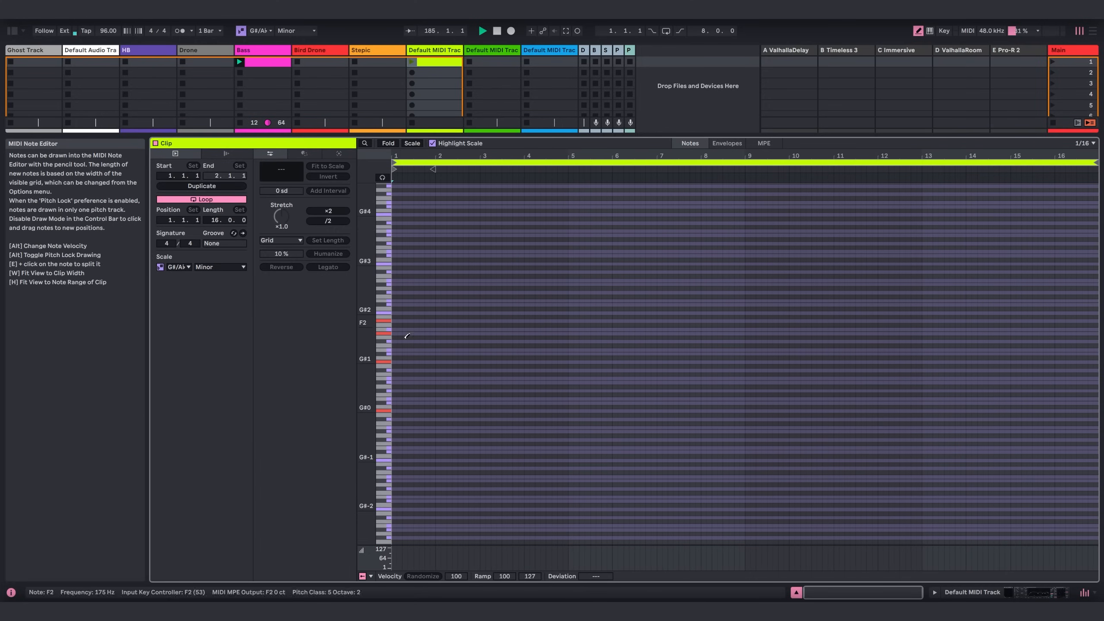
right_click(456, 372)
left_click(538, 234)
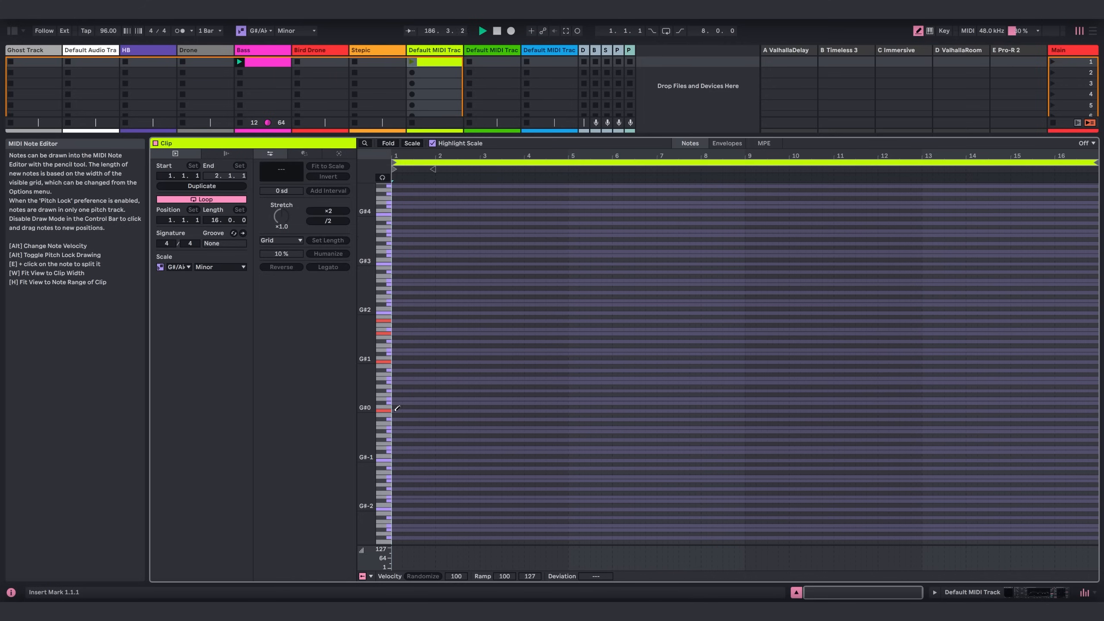
Draw a G#0 note across all 16 bars and a G#1, D#2 and F#2 chord about four bars long from the clip's start.
mouse_move(396, 409)
left_mouse_down()
mouse_move(1098, 409)
mouse_move(908, 420)
left_mouse_up()
left_click_drag(560, 155, 559, 137)
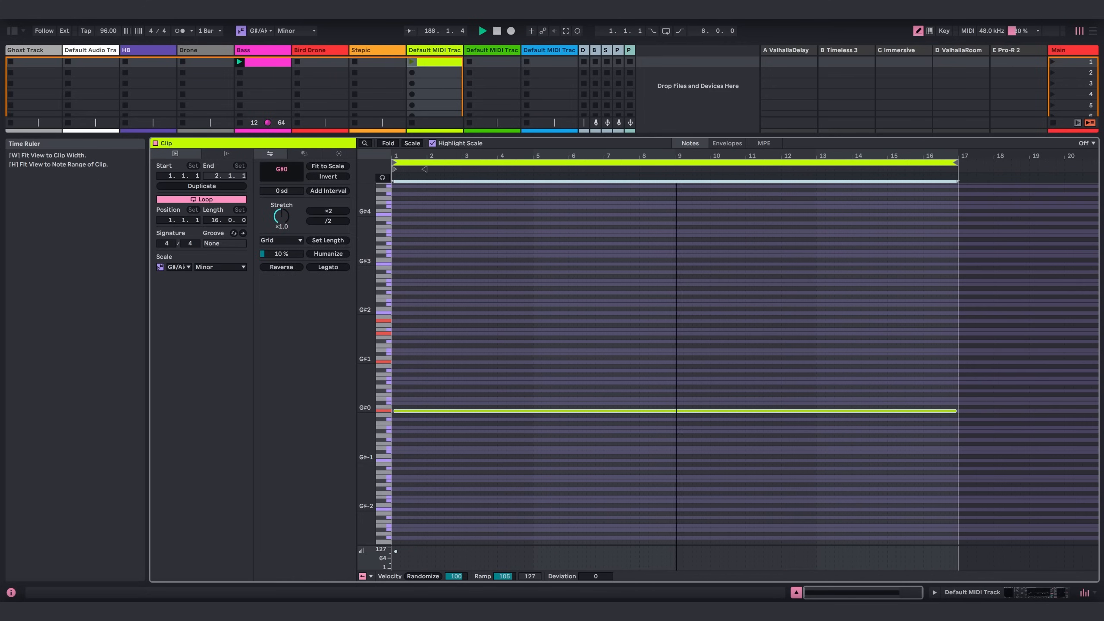
left_click_drag(397, 359, 519, 355)
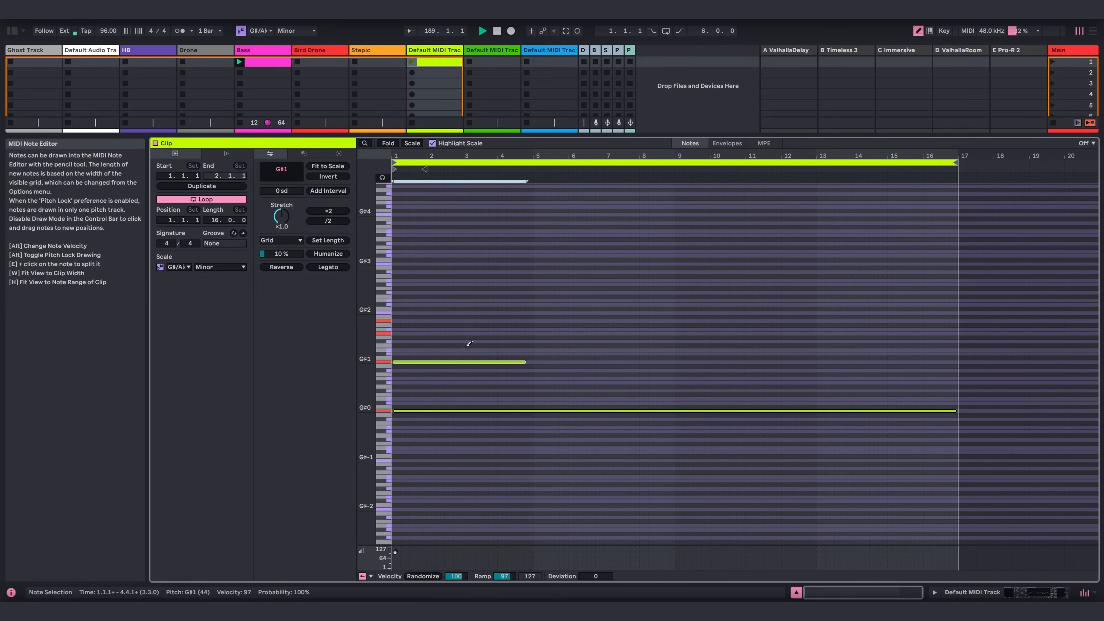
left_click_drag(399, 332, 524, 334)
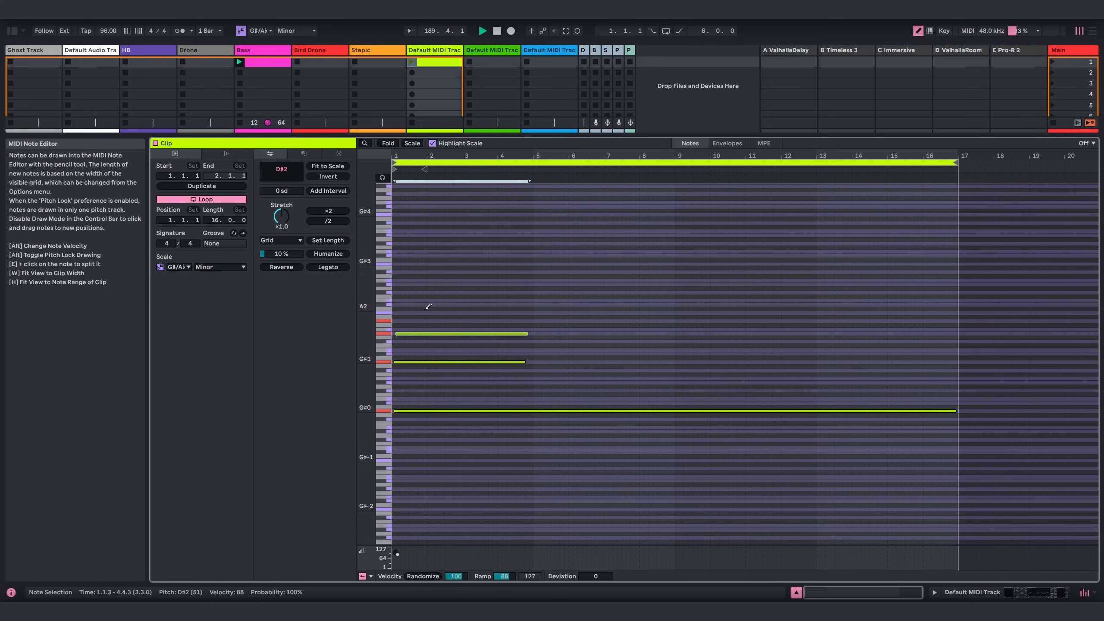
left_click_drag(402, 317, 530, 321)
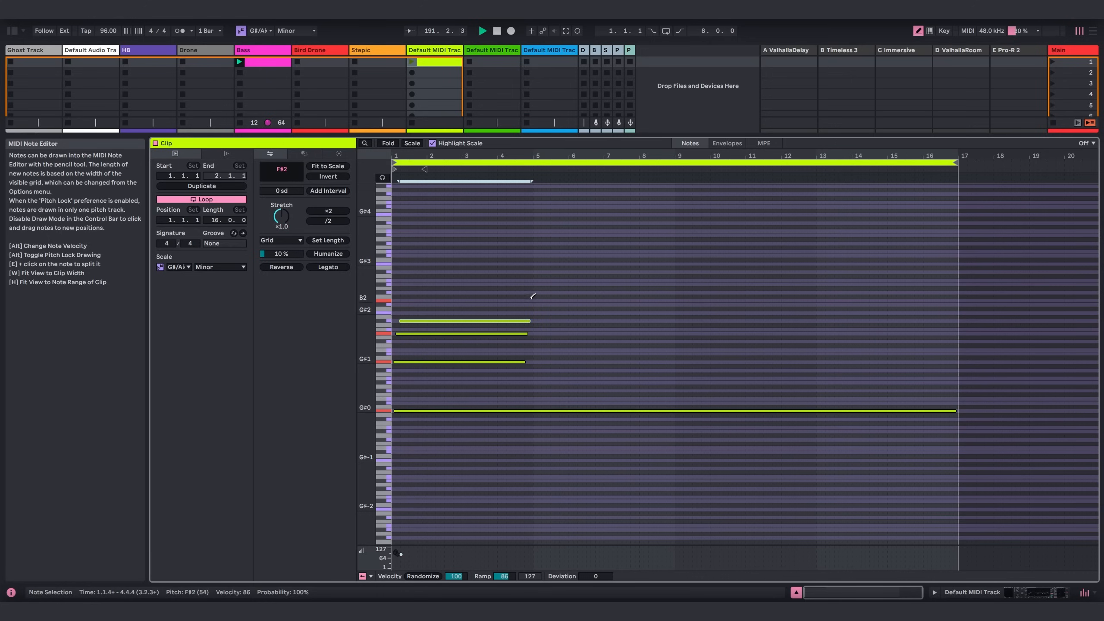
Extend the G#1 and D#2 notes to near the end of bar 8 and draw a B2 note across bars 5 to 8.
left_click_drag(526, 360, 664, 362)
left_click_drag(530, 334, 669, 333)
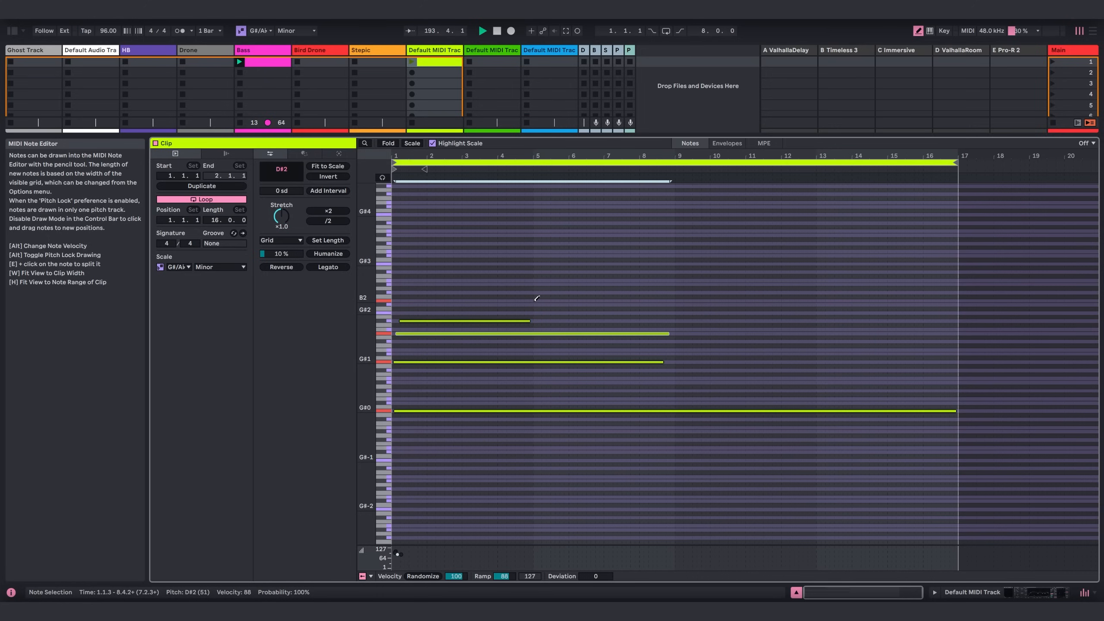
left_click_drag(534, 300, 673, 304)
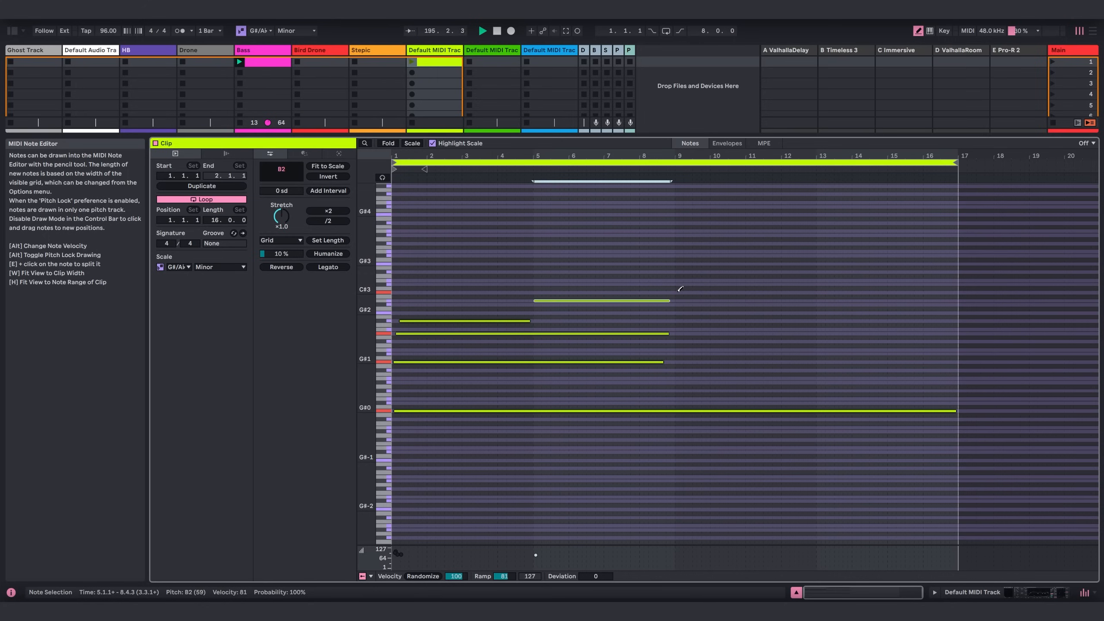
Draw C#3 across bars 9 to 12 and A#2 across bars 13 to 16, extending D#2 and G#1 to near the clip's end.
left_click_drag(678, 291, 813, 297)
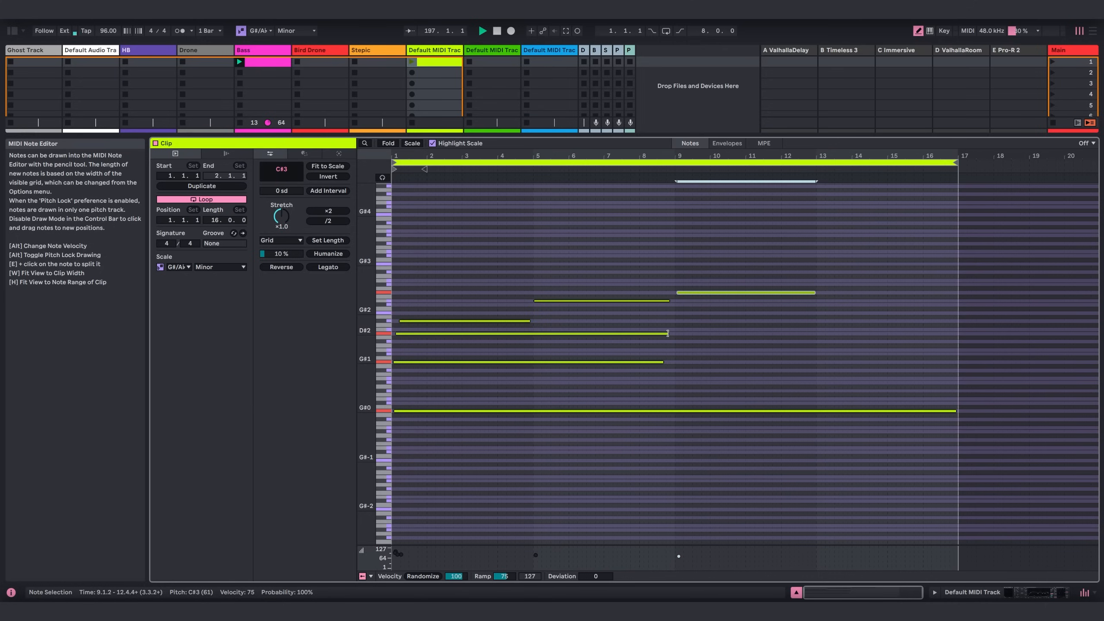
left_click_drag(668, 333, 812, 333)
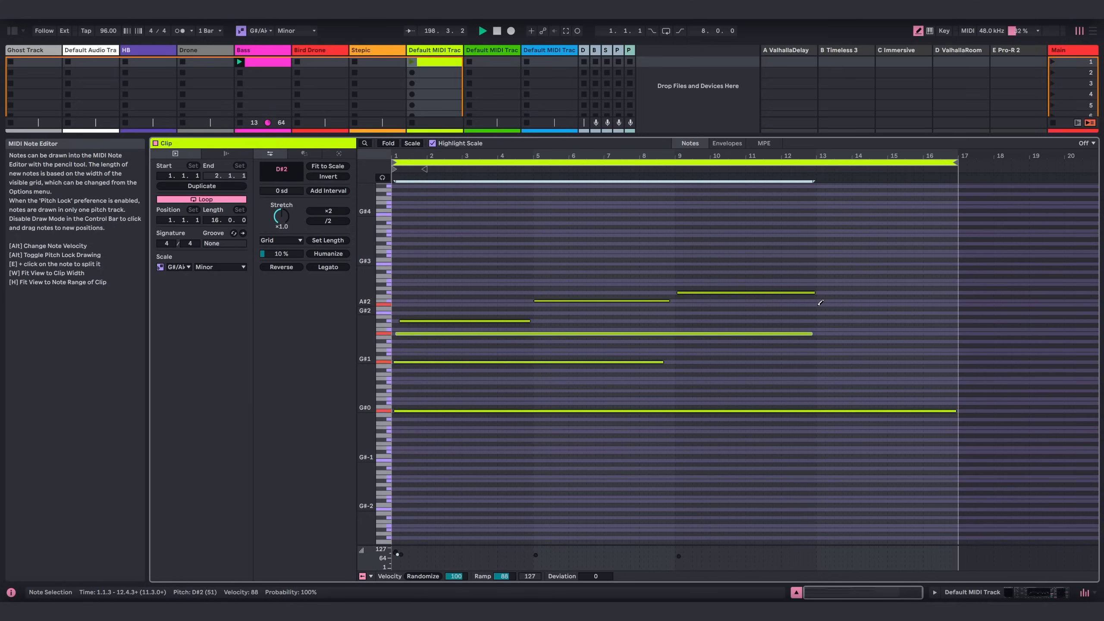
left_click_drag(819, 304, 955, 303)
left_click_drag(811, 334, 941, 333)
left_click_drag(662, 362, 950, 362)
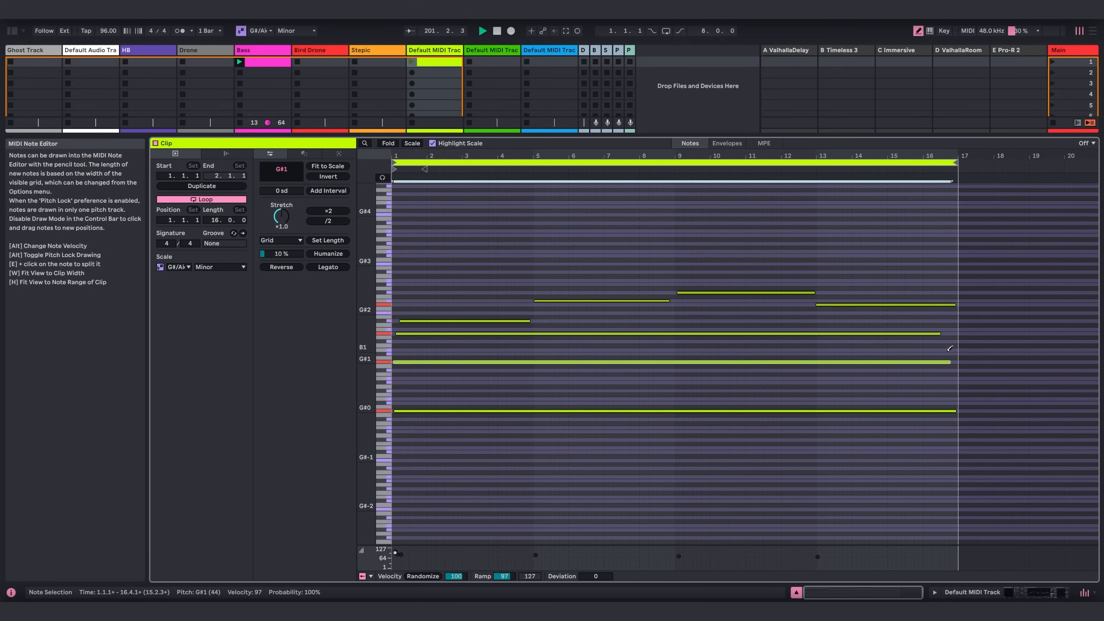
Launch the new clip on track 8, shrink the note editor to reveal the mixer, and route the track's output to Synth Bus.
left_click(411, 62)
left_click_drag(536, 135, 560, 487)
left_click(433, 282)
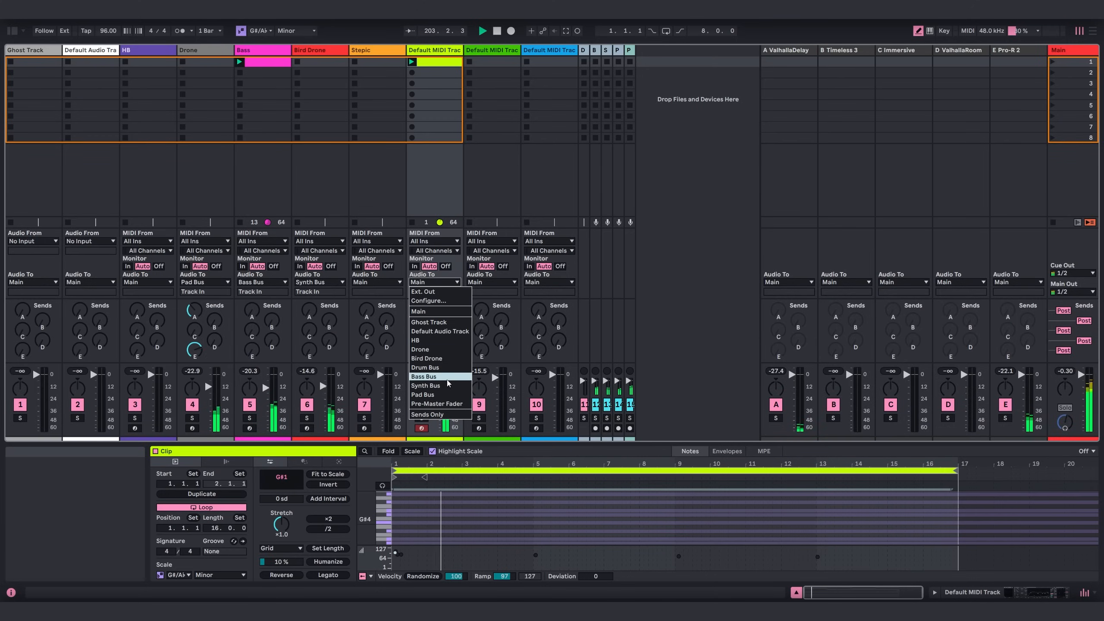
left_click(441, 389)
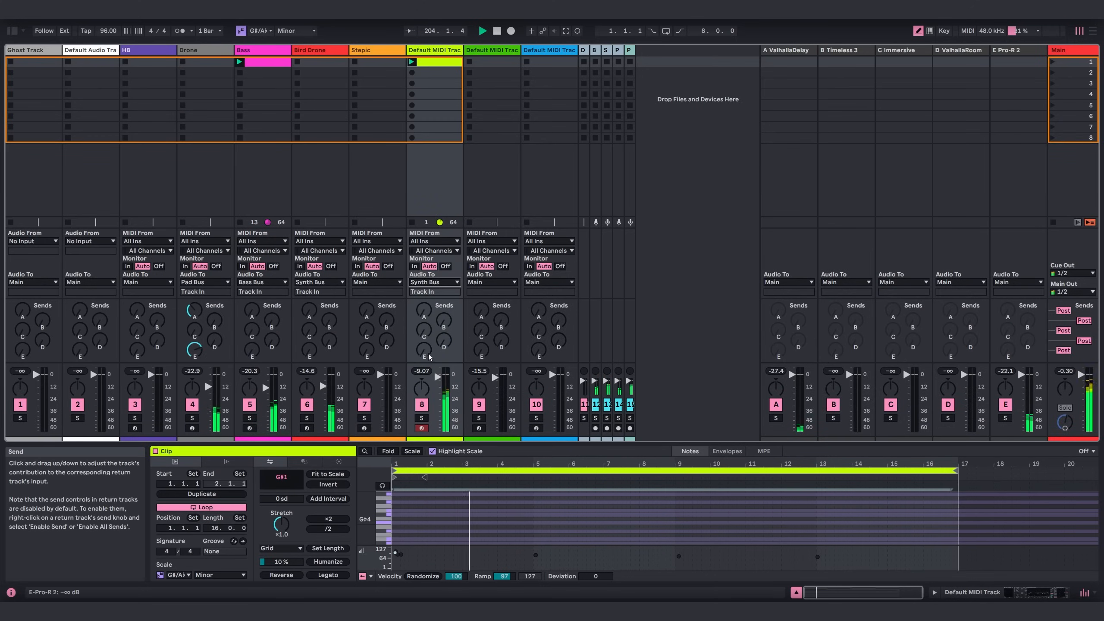
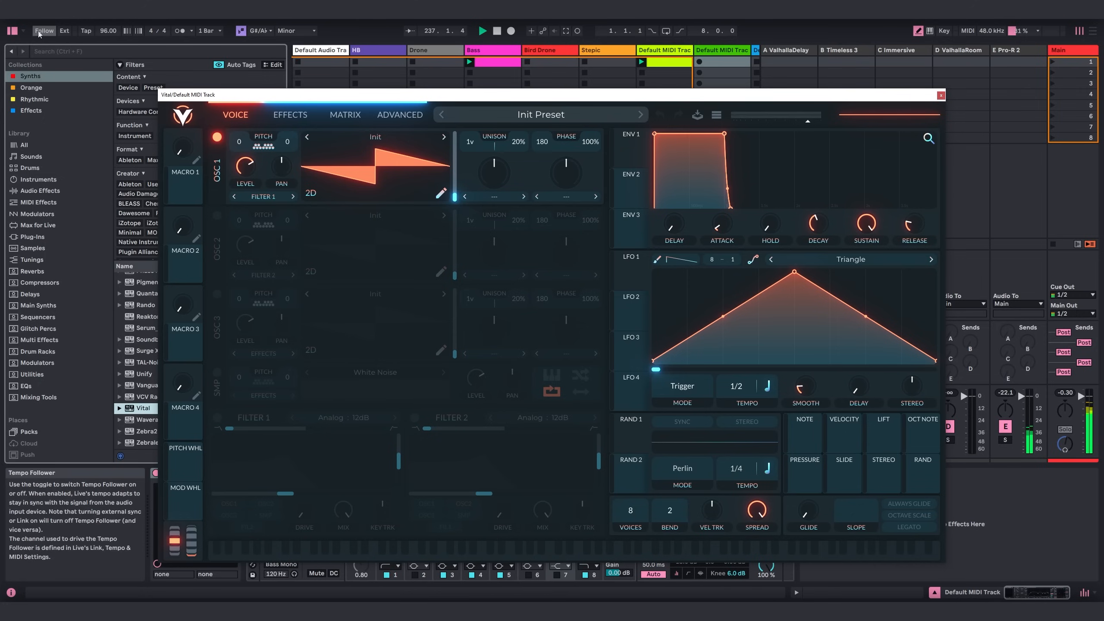
Enable oscillator 2, load the Factory Basic Shapes wavetable into it, and lower oscillator 1's level to about 0.397.
left_click_drag(308, 97, 290, 79)
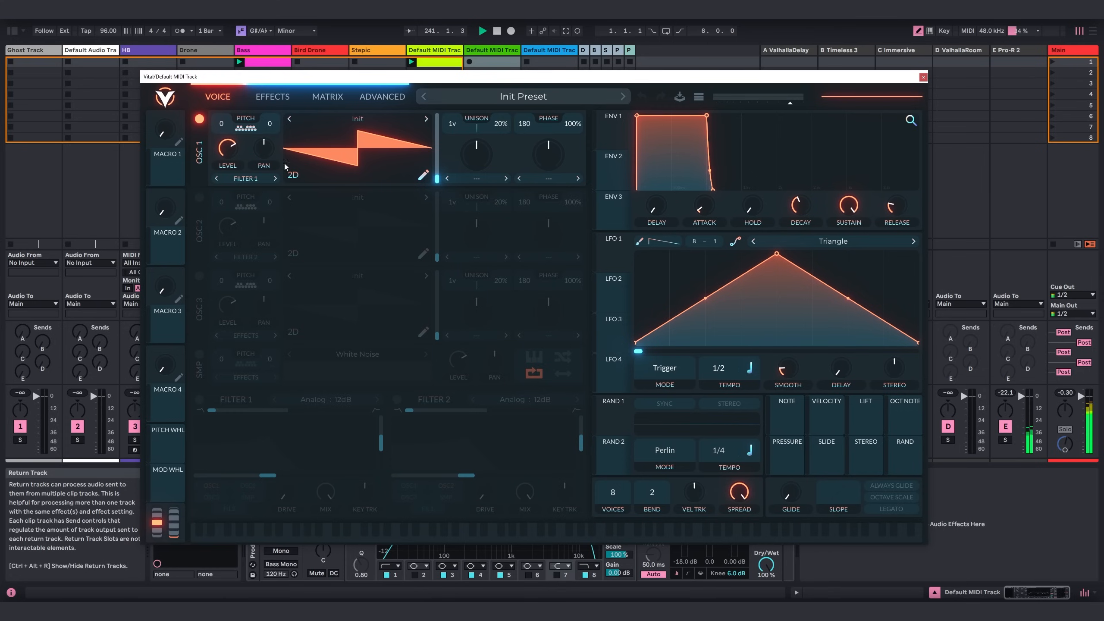
left_click(200, 197)
left_click(354, 198)
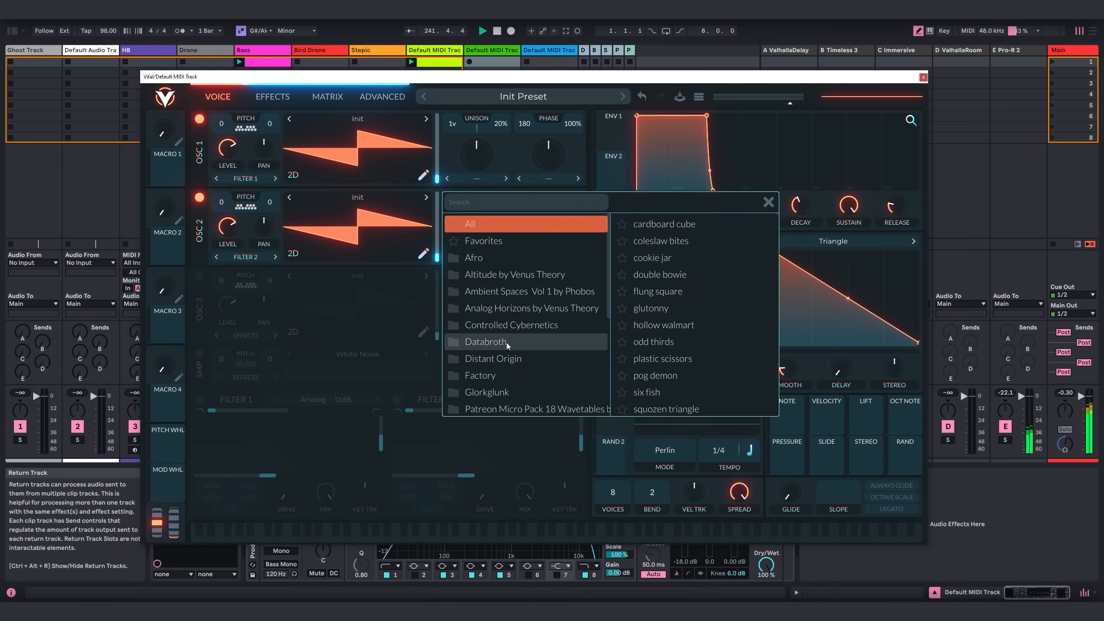
left_click(494, 374)
left_click(659, 223)
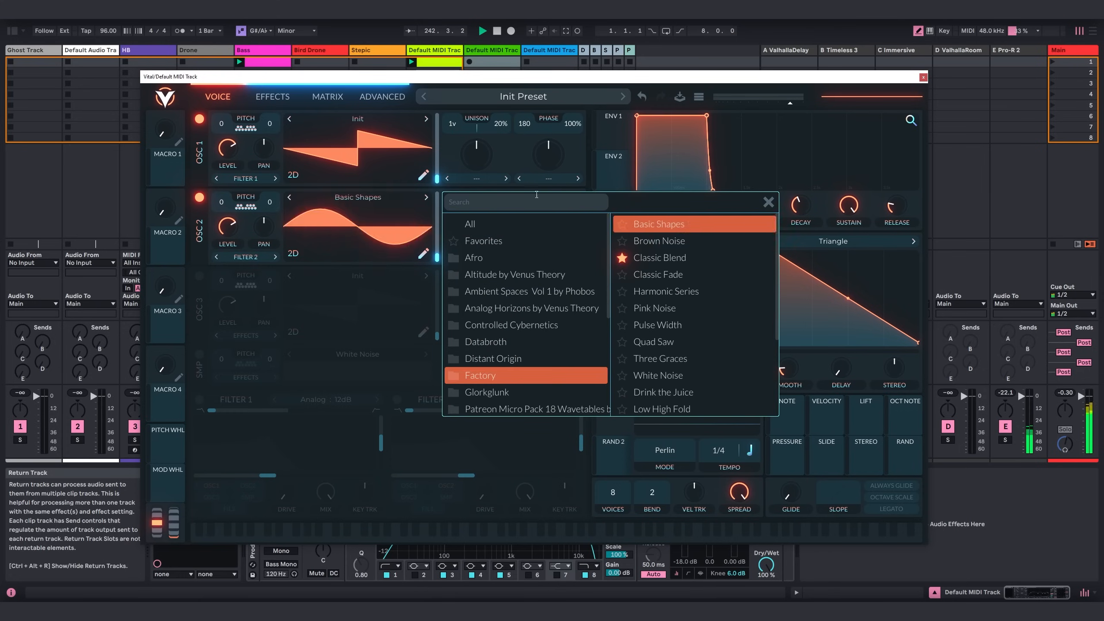
left_click(768, 202)
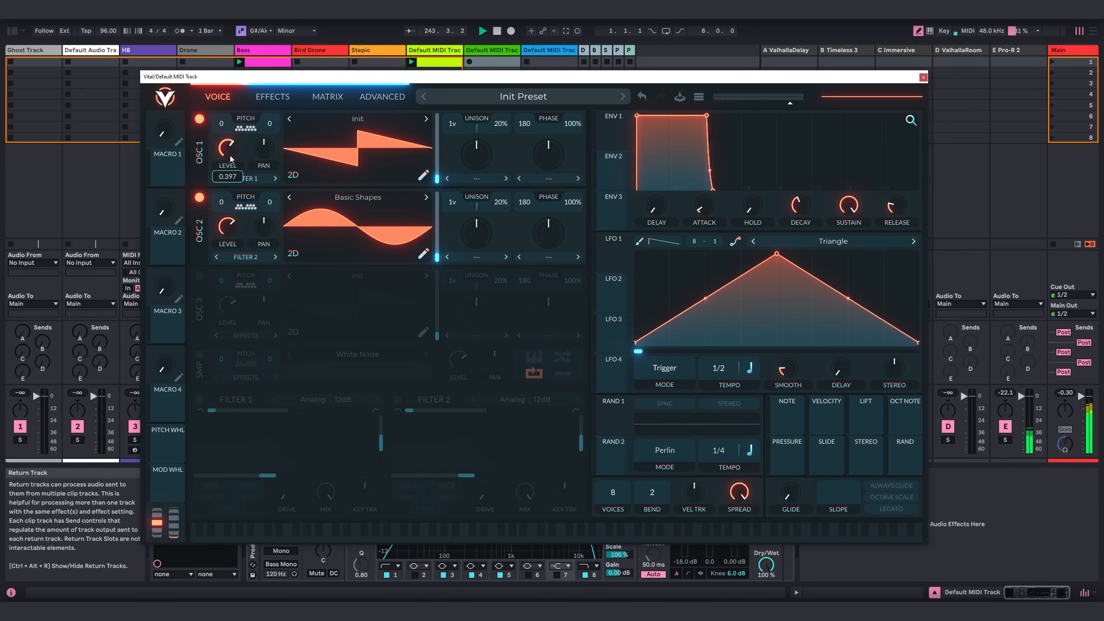
Enable Filter 1 as Analog 24dB and lower its cutoff.
left_click(200, 401)
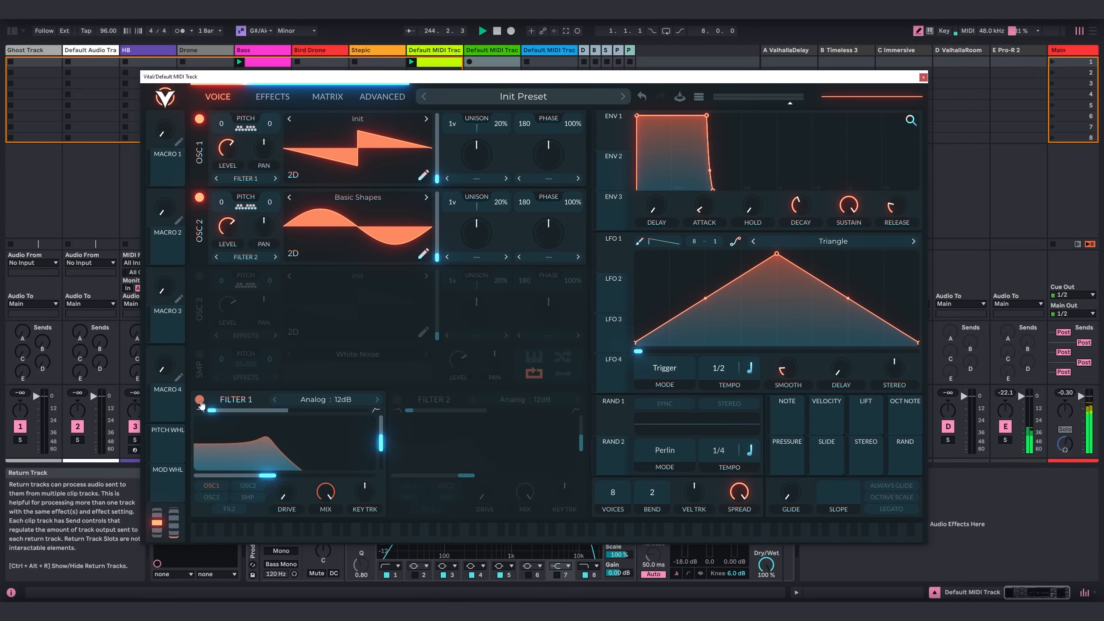
left_click(378, 400)
mouse_move(357, 445)
left_mouse_down()
mouse_move(222, 473)
mouse_move(247, 483)
left_mouse_up()
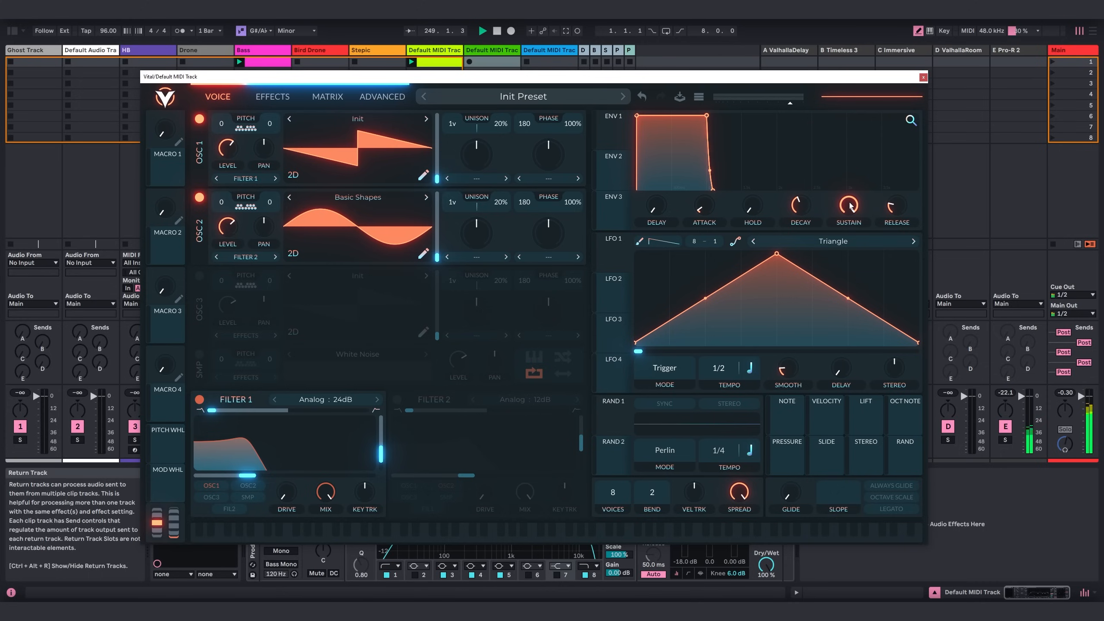
Drop the sustain of Envelopes 1 and 2 to zero and shorten their decays, setting Envelope 2's decay to about 0.307 secs.
left_click_drag(850, 206, 825, 368)
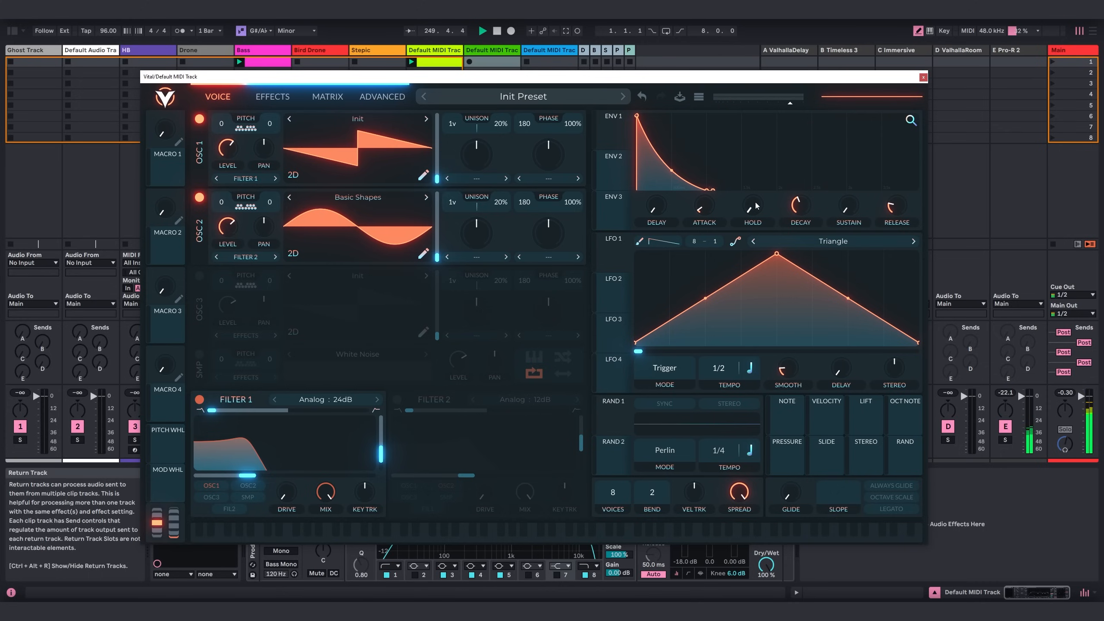
left_click_drag(803, 212, 804, 216)
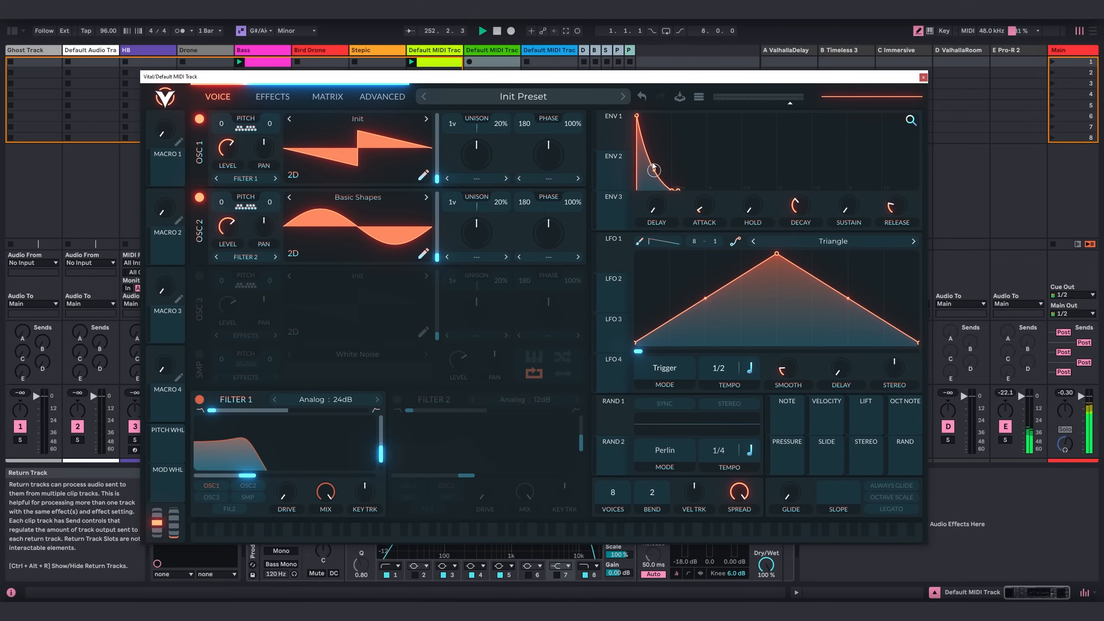
left_click(614, 171)
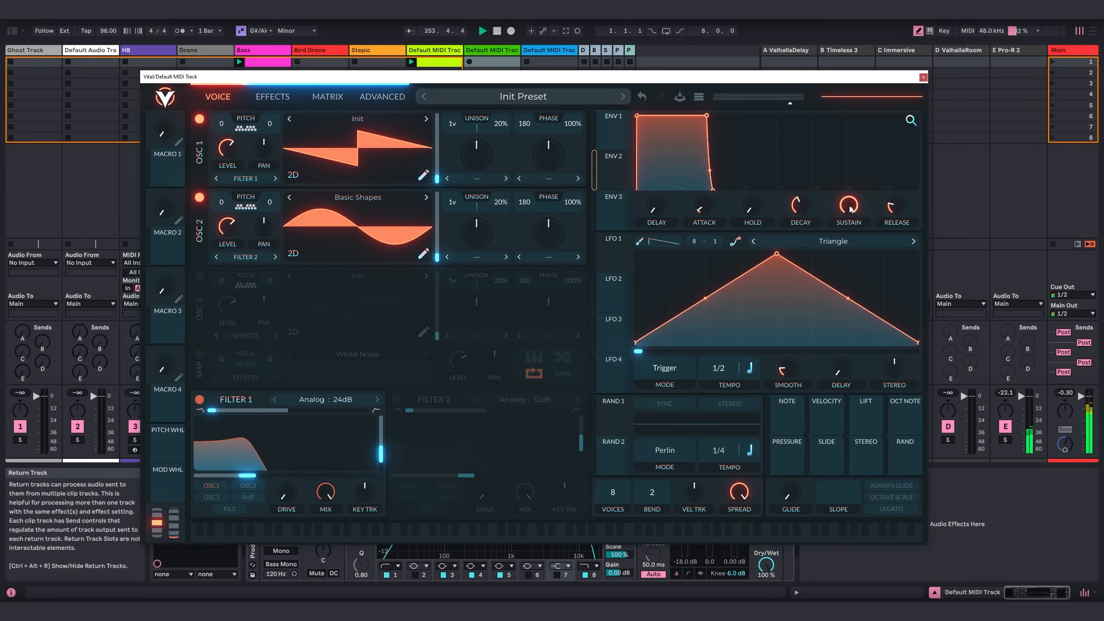
left_click_drag(851, 210, 854, 415)
left_click_drag(802, 207, 804, 223)
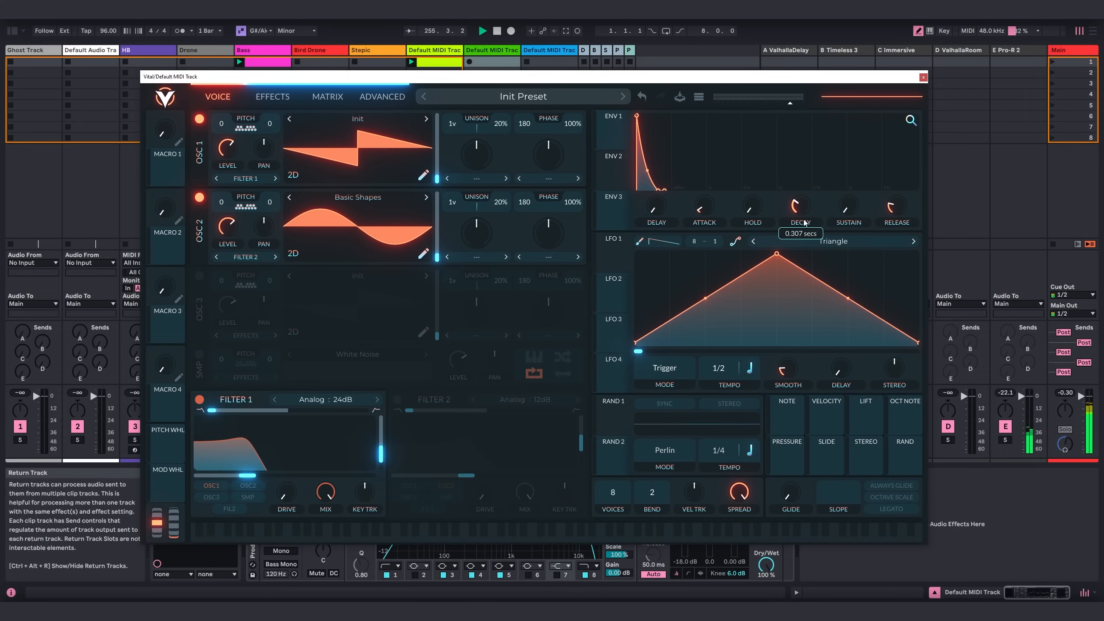
Assign Envelope 2 and Velocity as modulators of Filter 1's cutoff, with small positive amounts.
left_click_drag(618, 174, 251, 475)
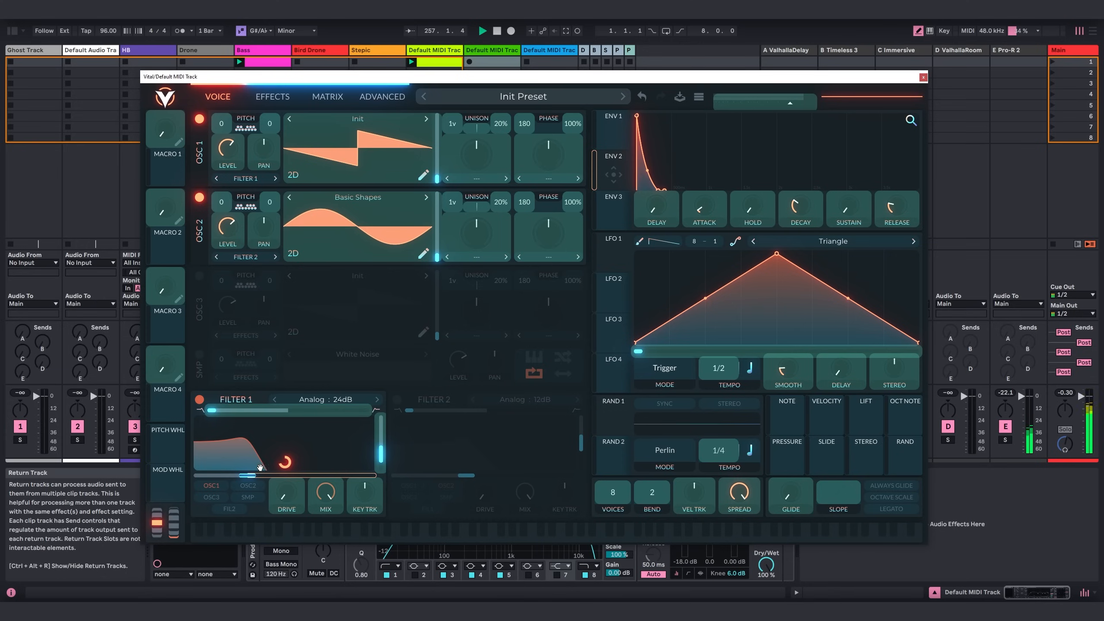
left_click_drag(249, 476, 286, 500)
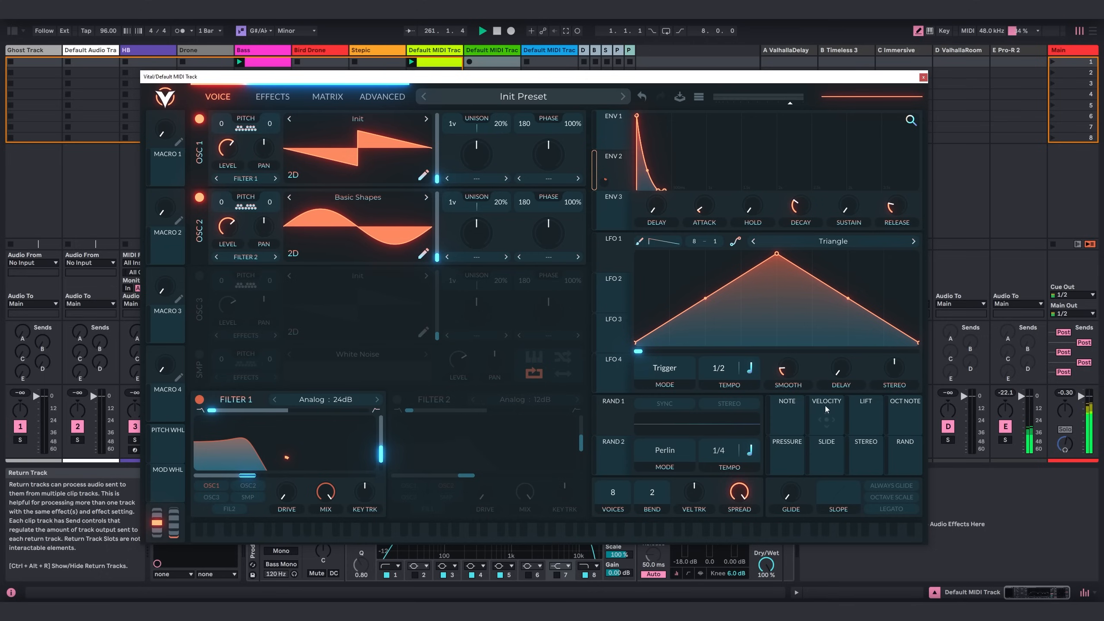
left_click_drag(826, 411, 249, 475)
Set LFO 1 to Sync mode at 4/1, modulate Filter 1's cutoff with it by about 32.67, and lower the cutoff slightly.
left_click(658, 370)
left_click(662, 403)
left_click_drag(587, 271, 285, 490)
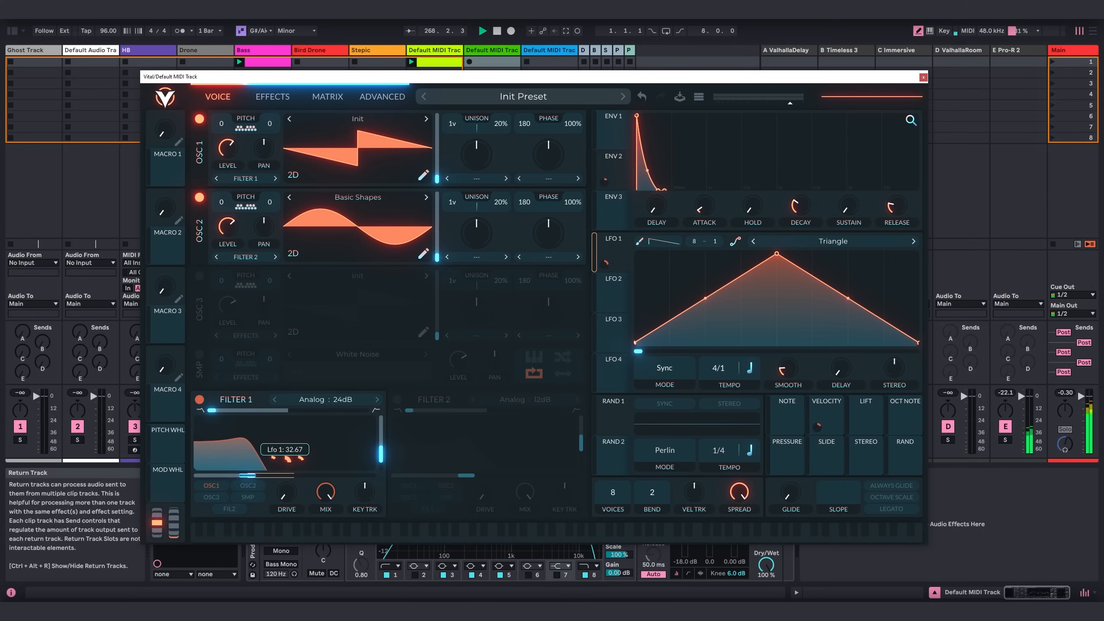
left_click_drag(247, 475, 244, 476)
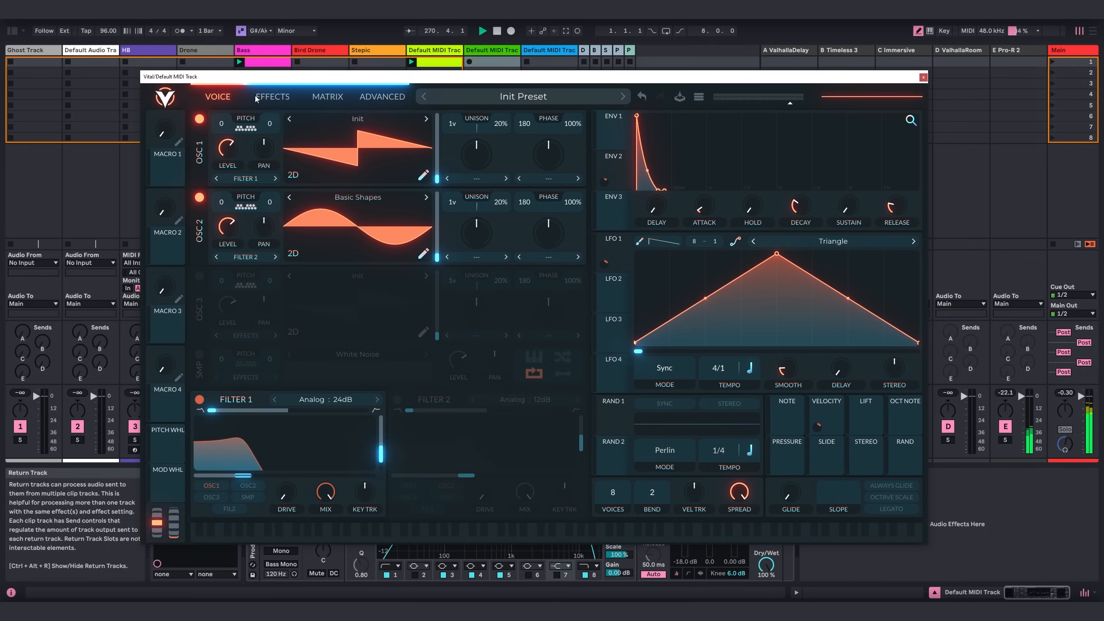
Add the multiband compressor effect with a mix of about 0.560 and its attack at minimum.
left_click(274, 97)
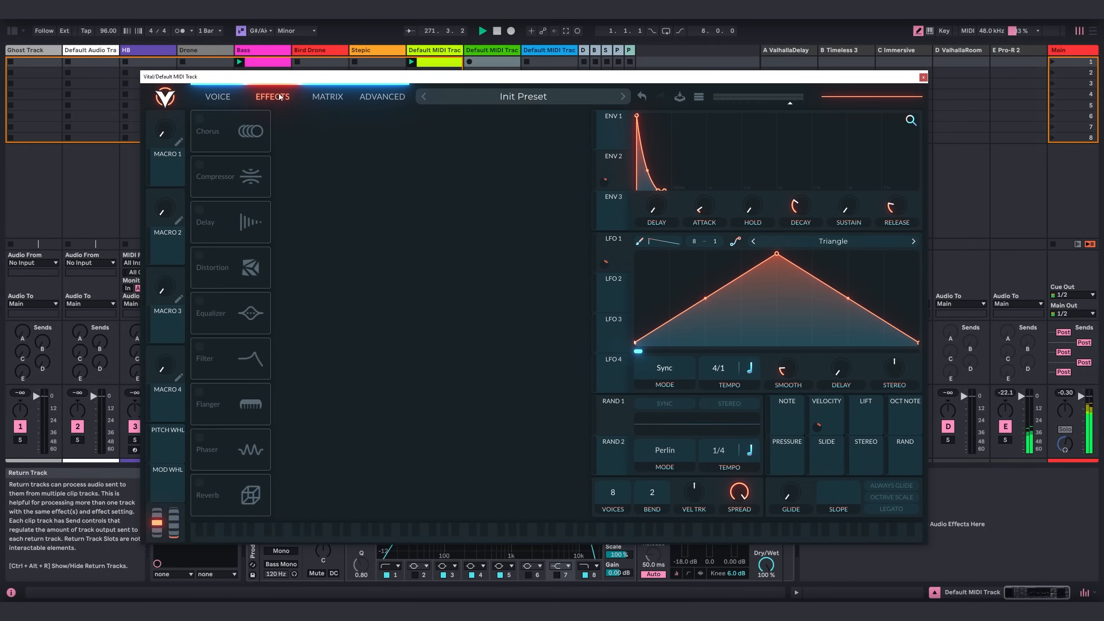
left_click(200, 165)
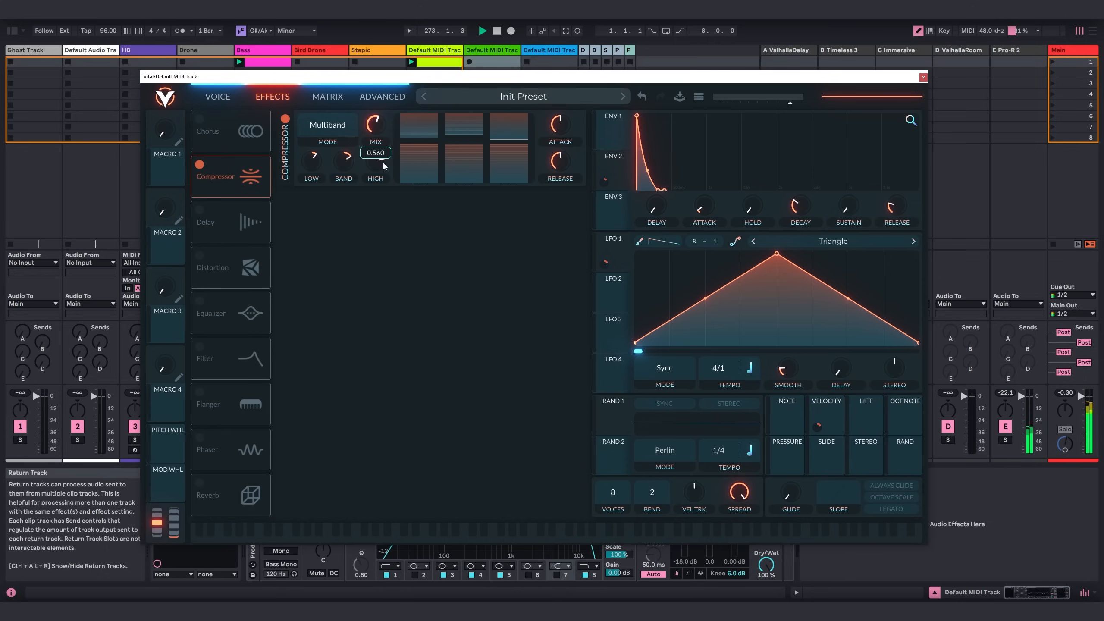
left_click_drag(557, 125, 563, 196)
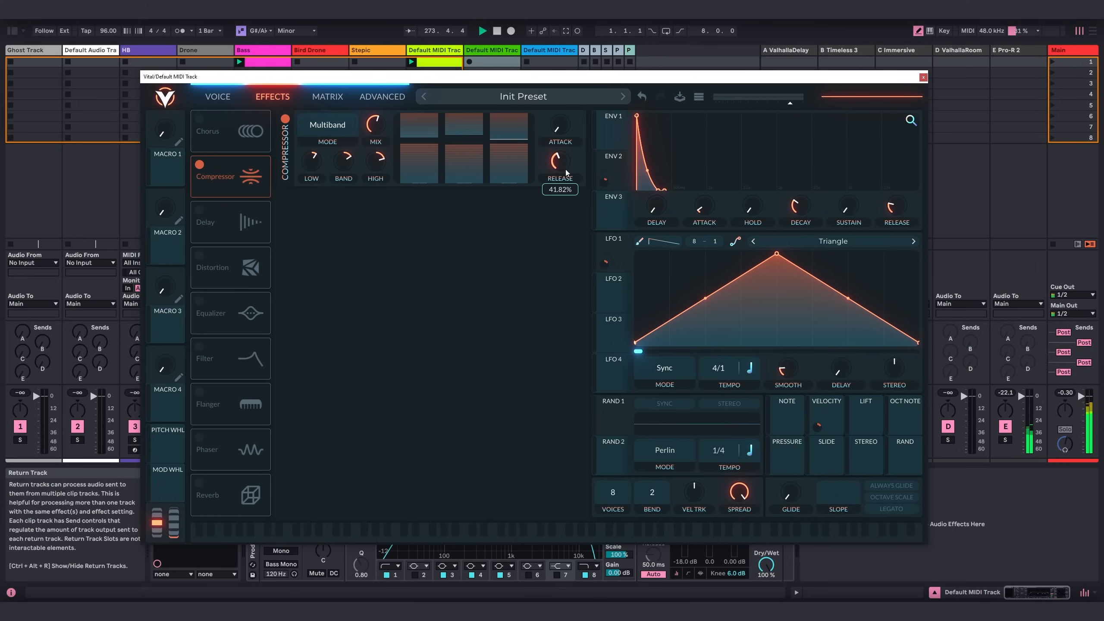
Add a delay in Ping Pong mode and set the sync type of both 1/8 delay times.
left_click(200, 210)
left_click(356, 238)
left_click(339, 284)
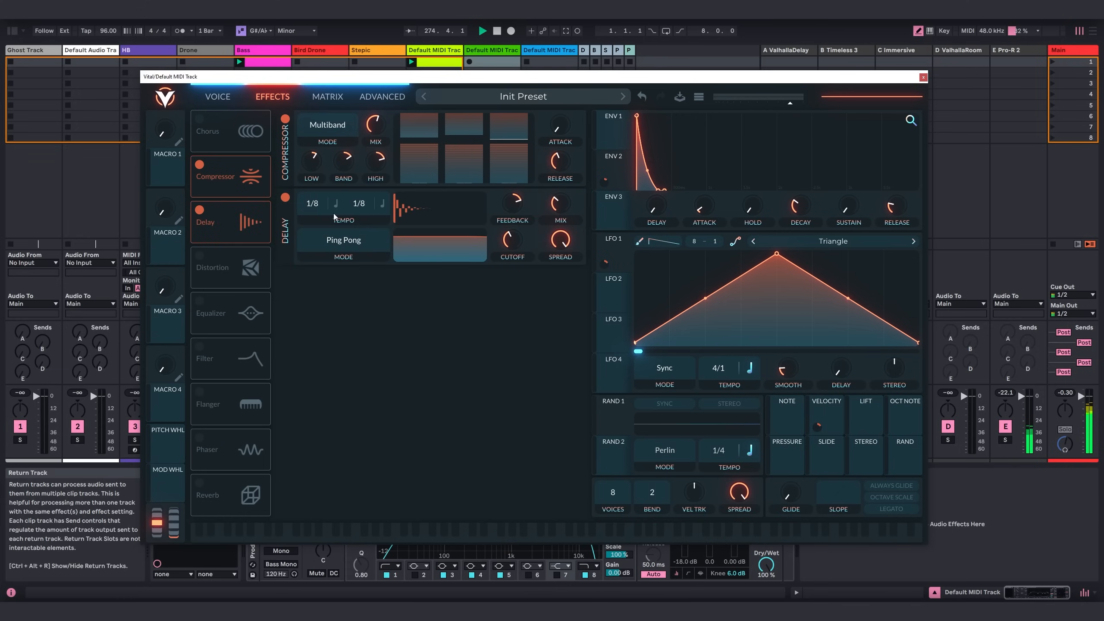
left_click(336, 204)
left_click(350, 249)
left_click(384, 204)
left_click(396, 247)
Raise the delay's mix, adjust its filter curve to roll off lows and highs, and set the filter spread to about 0.497.
left_click_drag(560, 207, 559, 197)
left_click_drag(485, 243, 481, 257)
left_click_drag(560, 241, 559, 235)
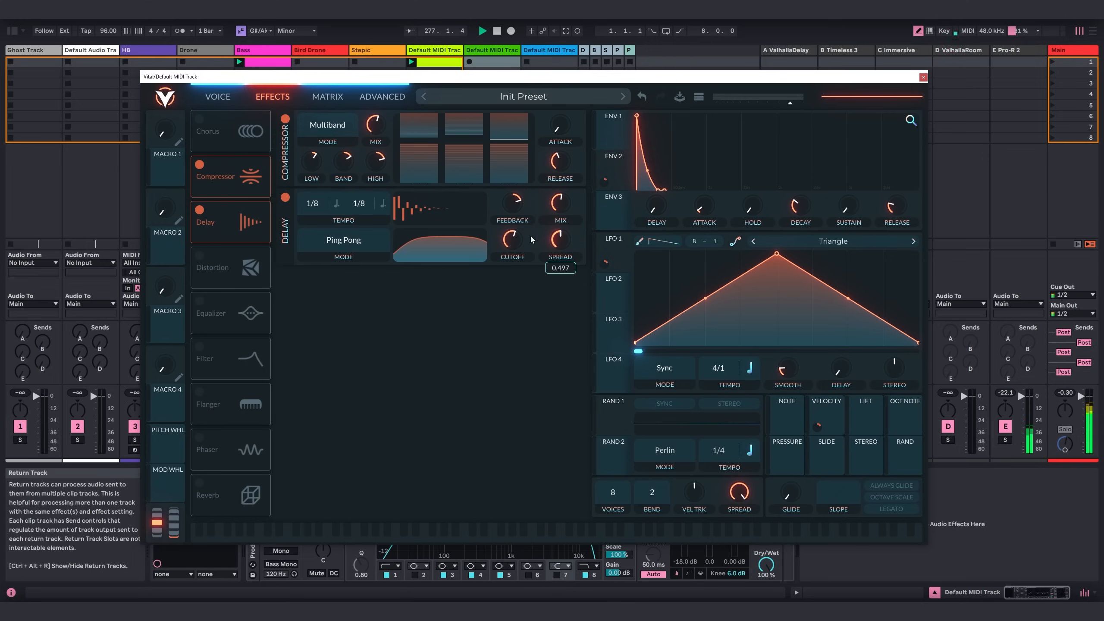
Add an equalizer, switch its low band to a low cut, and gently boost the high band at a higher cutoff.
left_click(210, 314)
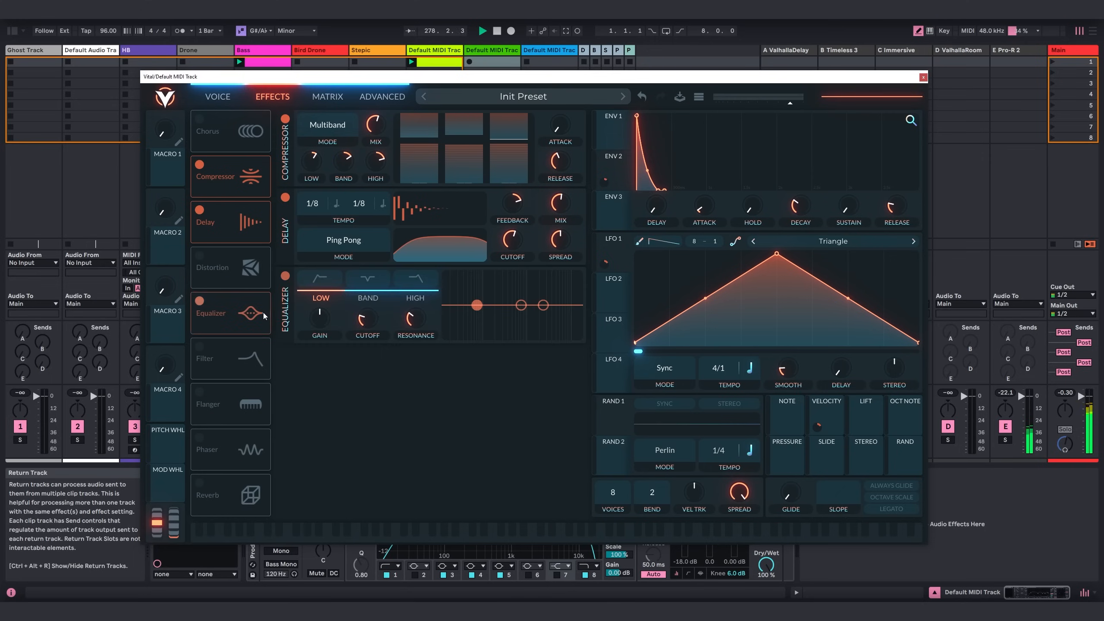
left_click(339, 281)
left_click_drag(477, 306, 477, 312)
scroll(477, 313, "down", 2)
left_click_drag(544, 305, 555, 302)
left_click_drag(408, 319, 408, 325)
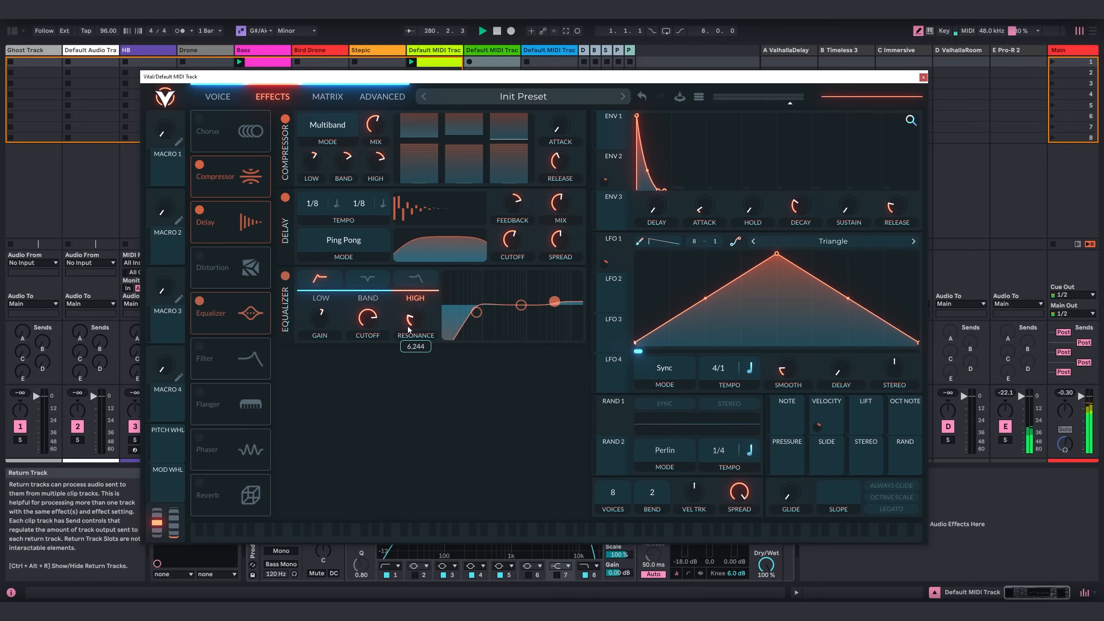
Add a reverb, pull its low band fully down, increase its size, and close the Vital window.
left_click(200, 482)
left_click_drag(343, 365, 348, 441)
left_click_drag(526, 400, 527, 383)
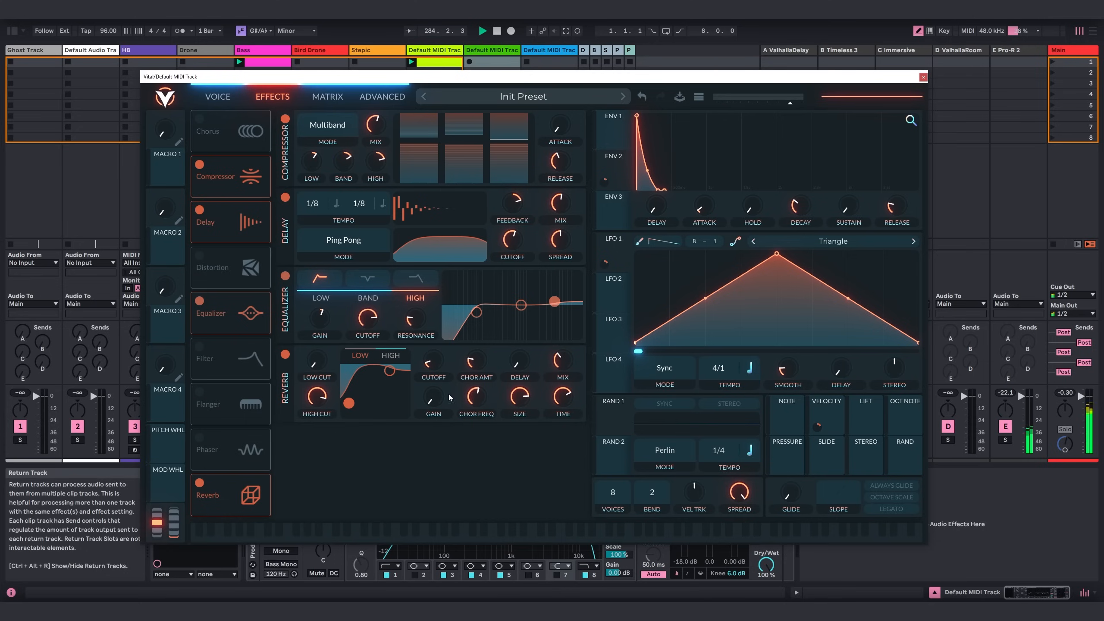
left_click(923, 77)
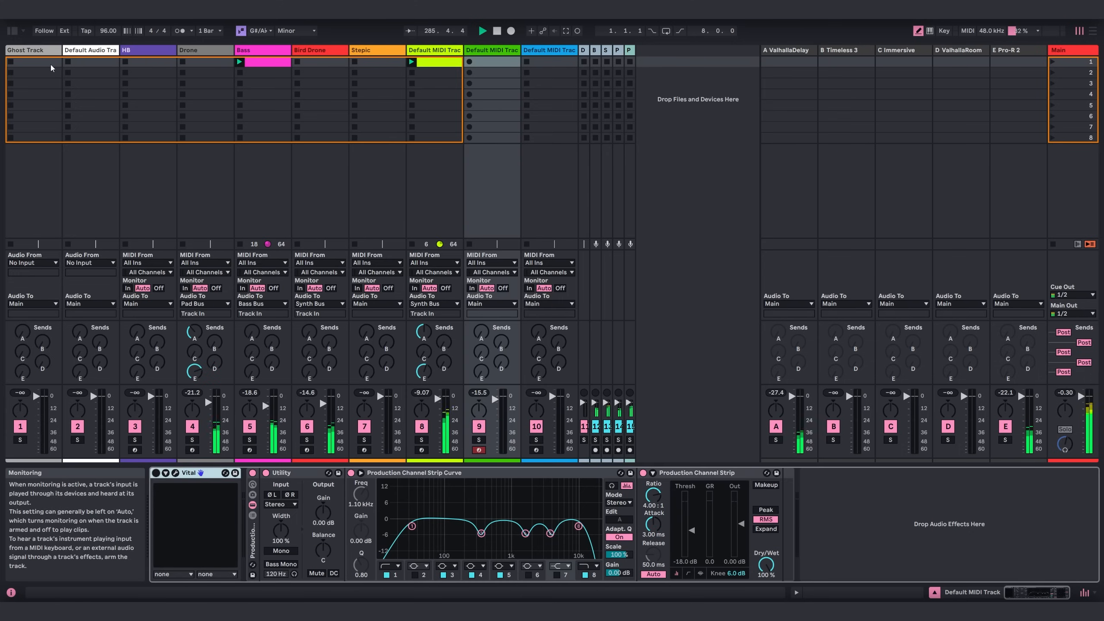
Load the Stepic sequencer ahead of Vital on track 9, hide the browser, and open Stepic's editor window.
left_click(12, 31)
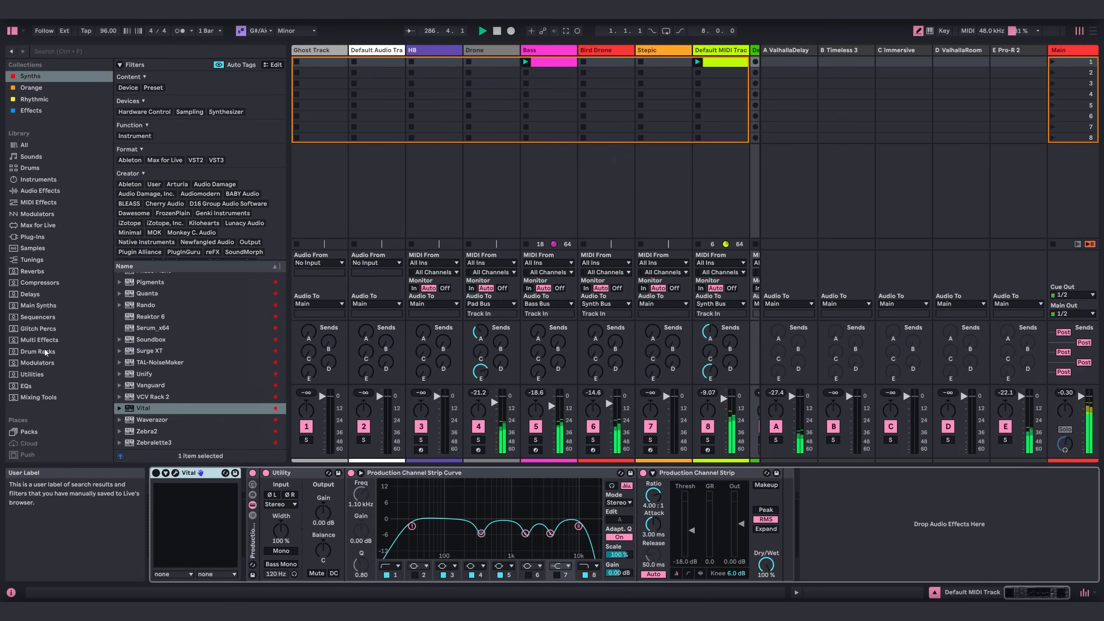
left_click(30, 317)
left_click(159, 219)
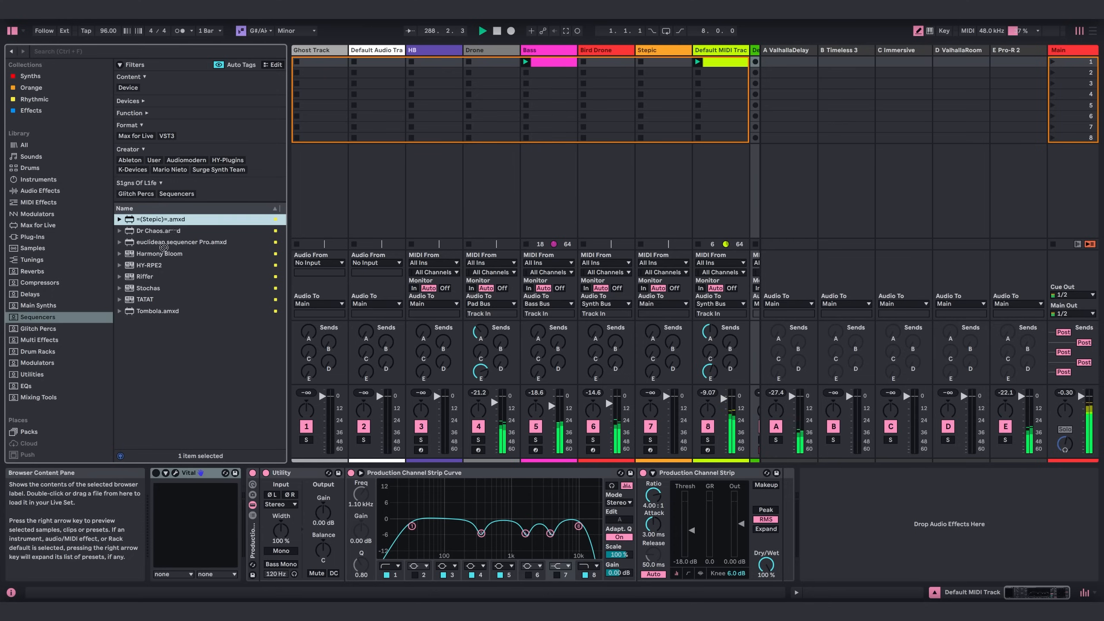
left_click_drag(160, 219, 152, 498)
key("ctrl+alt+b")
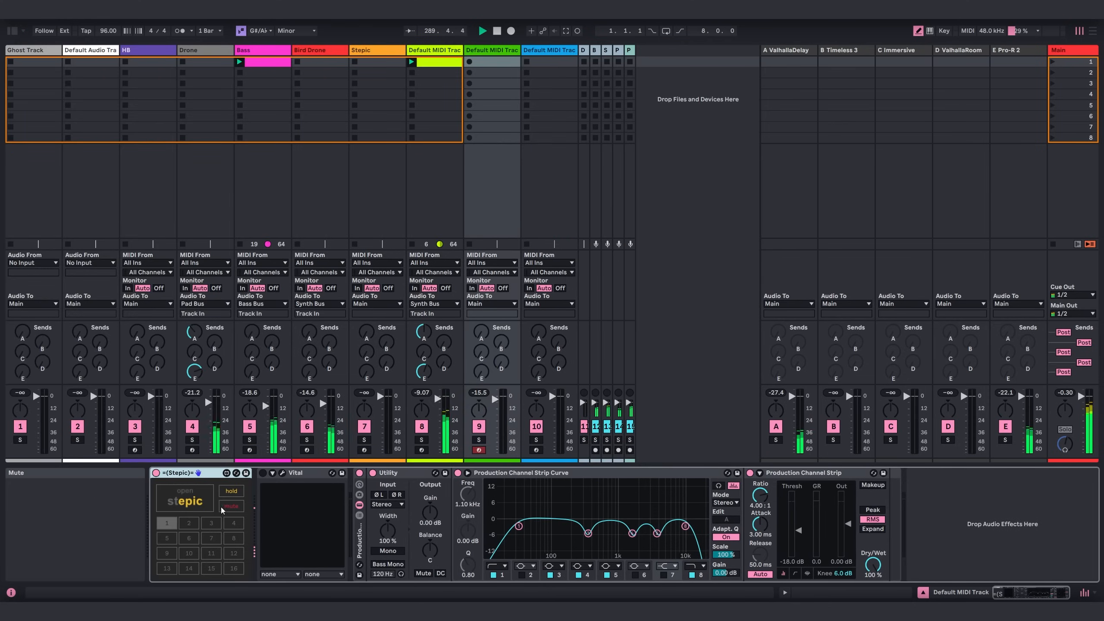
left_click(202, 501)
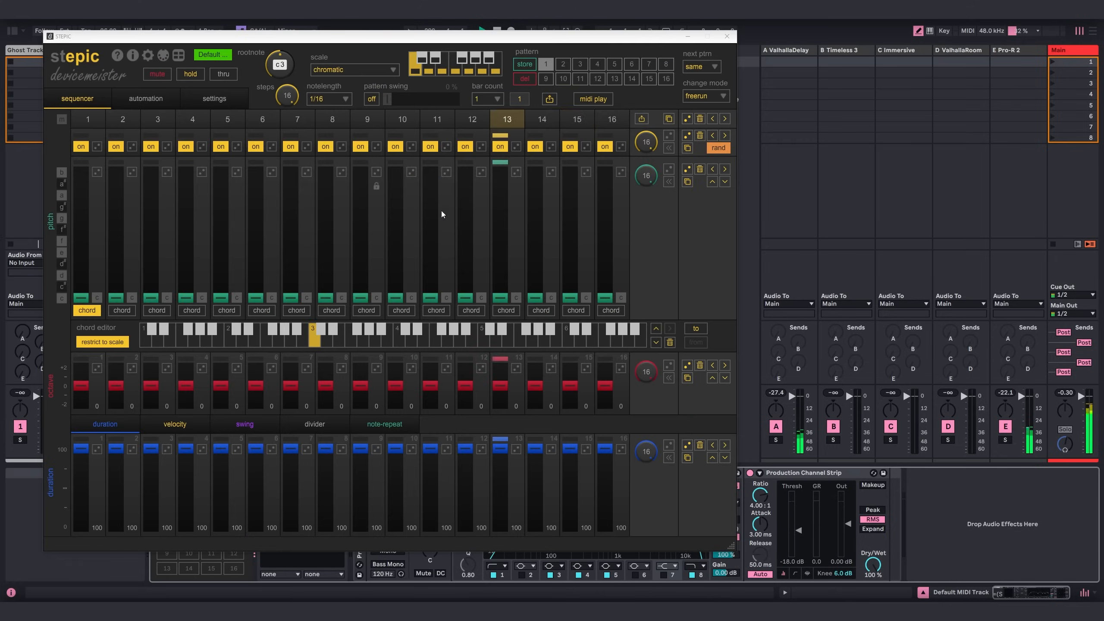
Set Stepic's root note to g#2, scale to natural minor, steps to 8, and note length to 1/8.
mouse_move(286, 64)
left_mouse_down()
mouse_move(288, 90)
mouse_move(288, 74)
left_mouse_up()
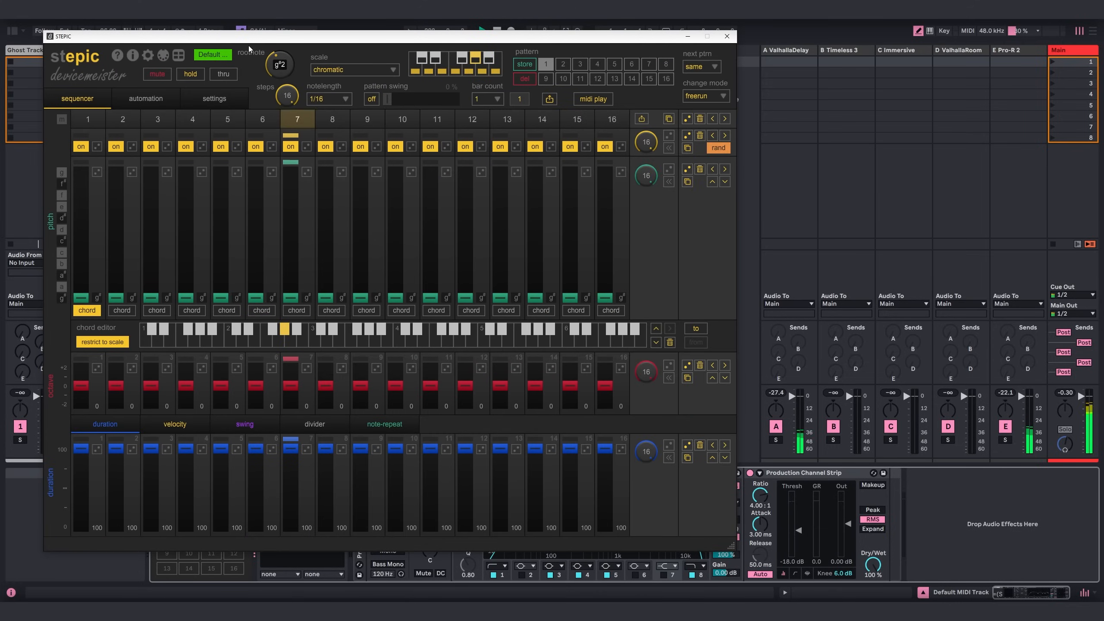
left_click(324, 69)
left_click(346, 105)
left_click_drag(287, 95, 298, 155)
left_click(329, 99)
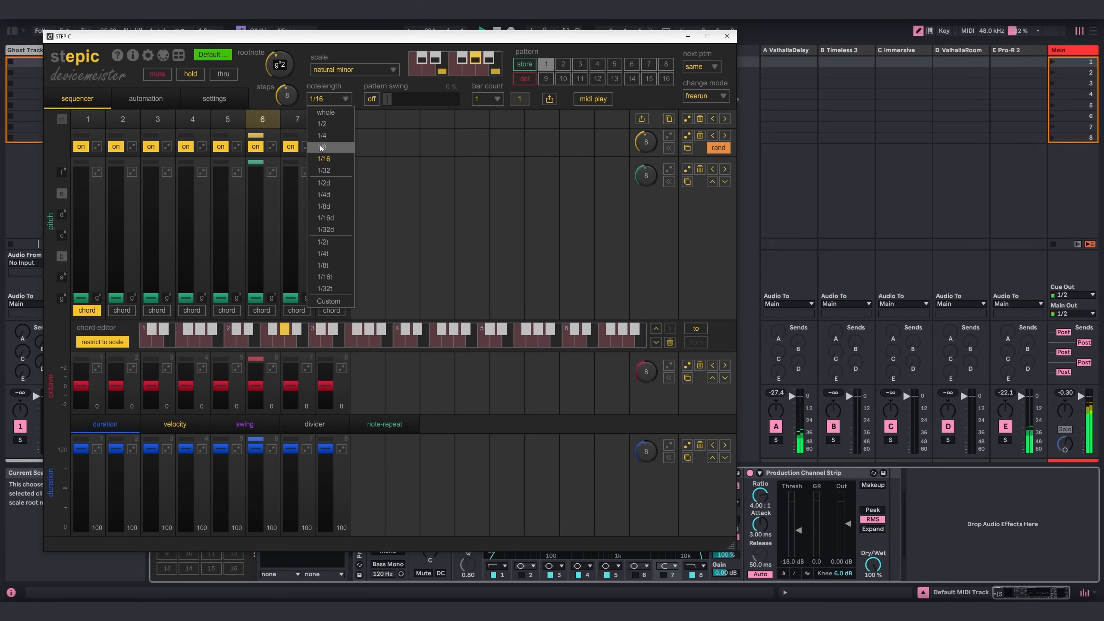
left_click(330, 144)
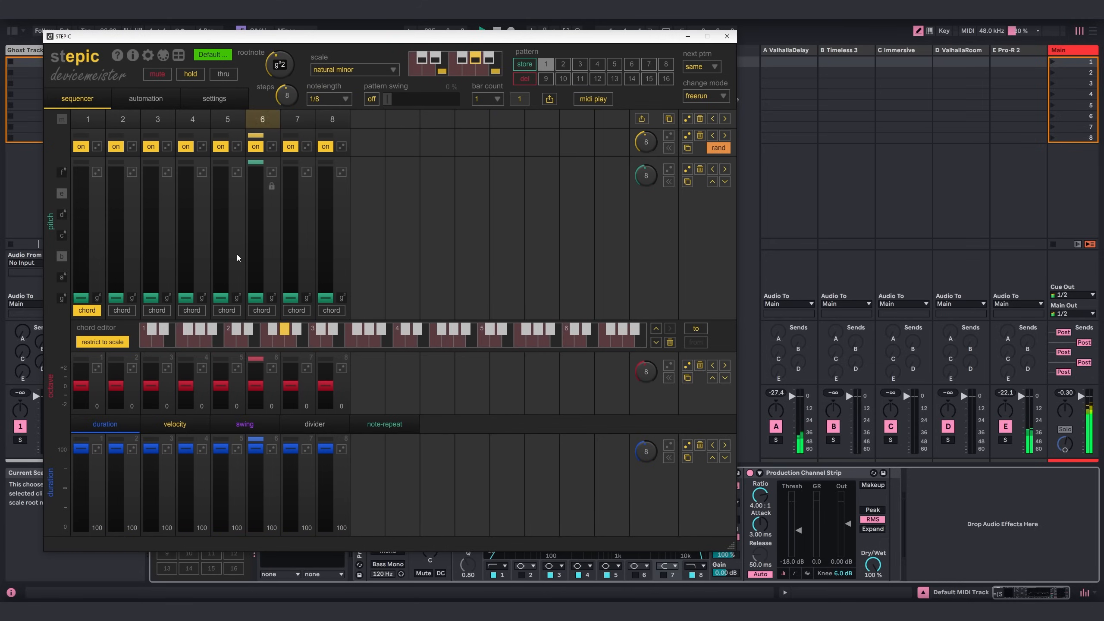
Set the sequence pitches of step 3 to D#, step 6 to E and step 8 to B.
left_click(151, 220)
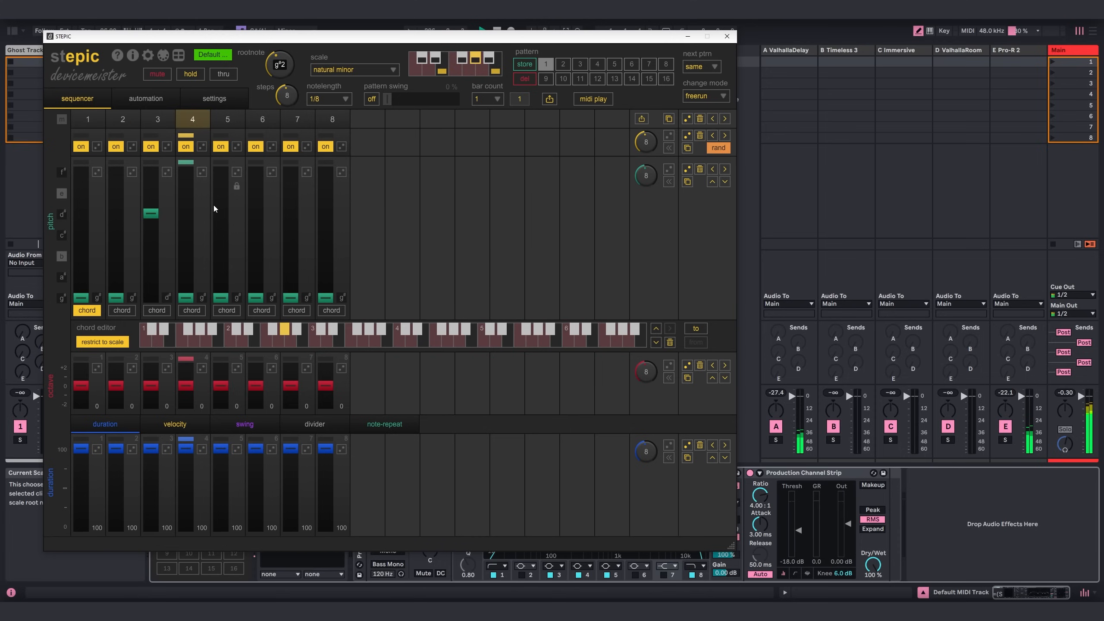
left_click(252, 197)
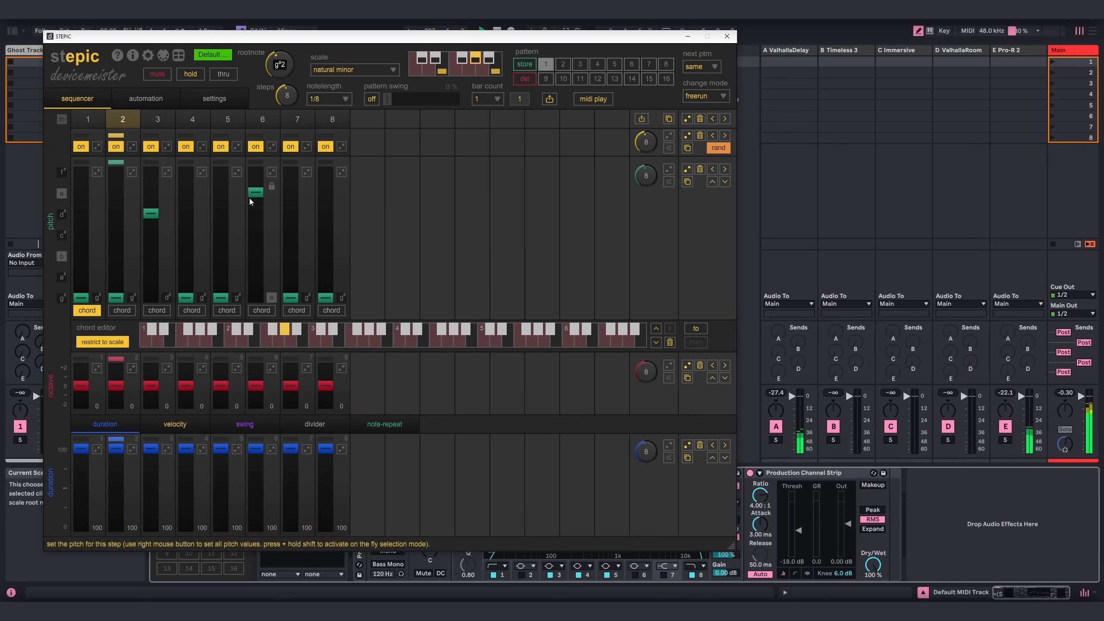
left_click(326, 256)
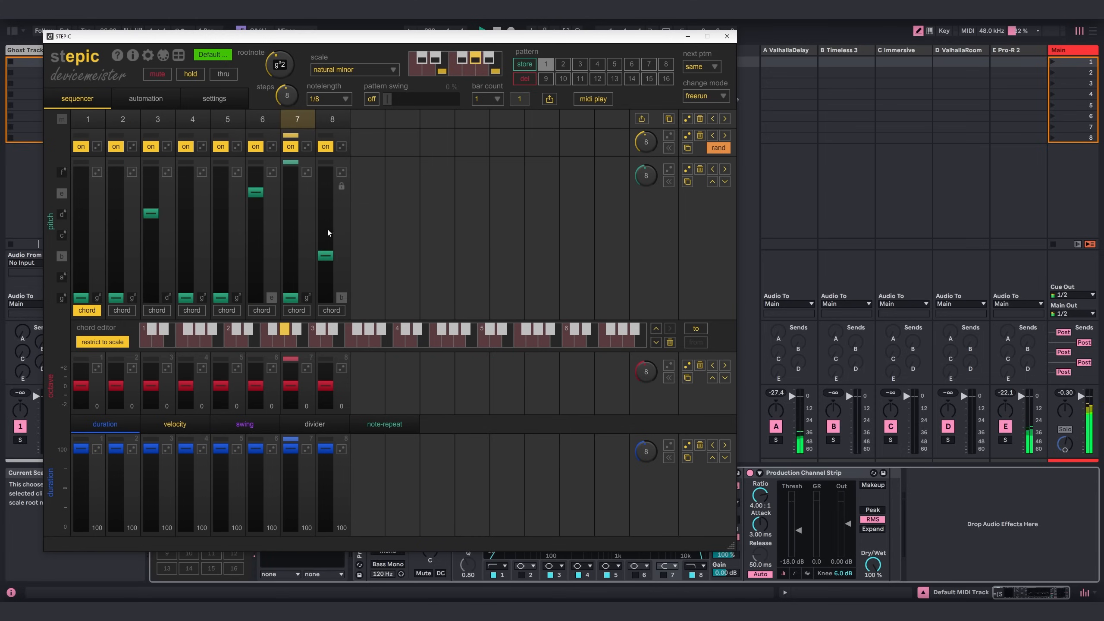
Raise the octave of steps 7 and 8 to +1 and turn on randomization for the octave row.
left_click(325, 376)
left_click(290, 376)
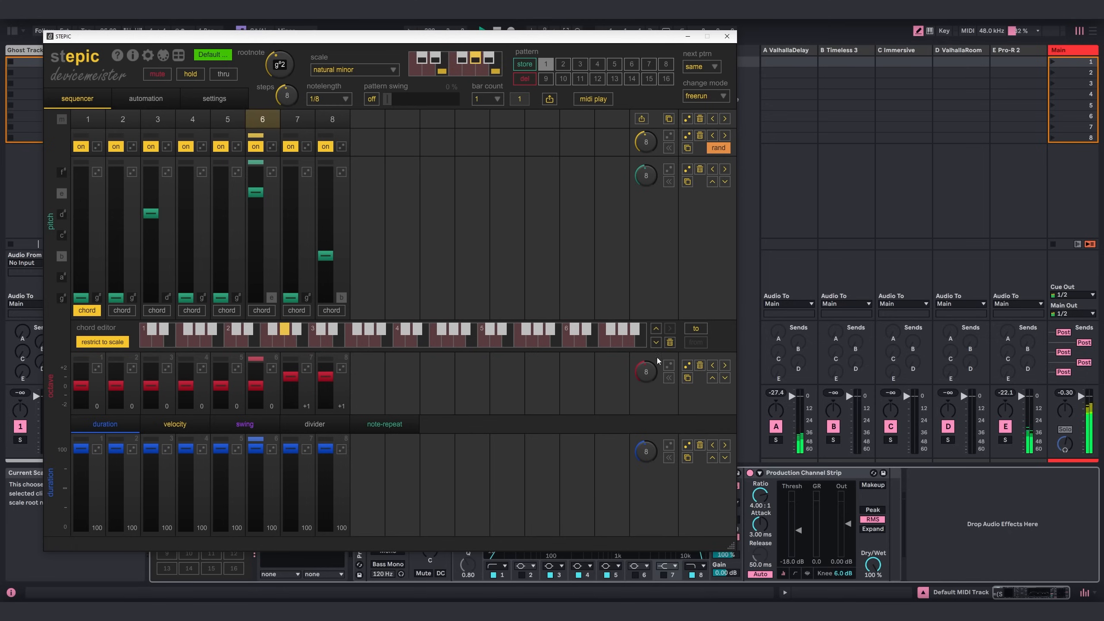
left_click(668, 366)
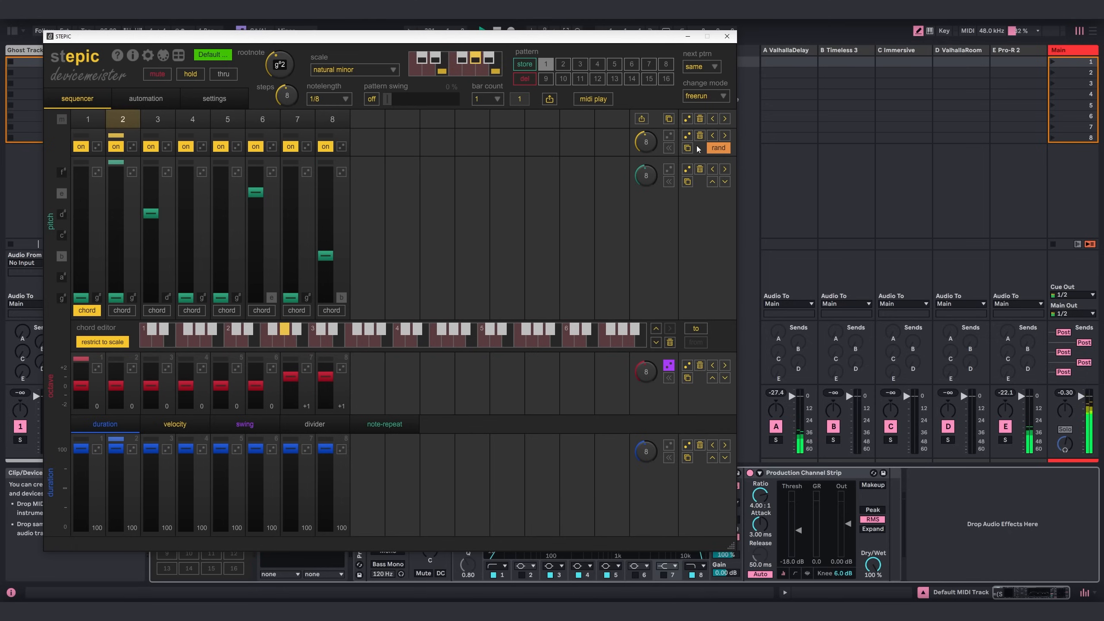
Turn on randomization for Stepic's pitch row and step on/off row, and switch step 4 off.
left_click(669, 169)
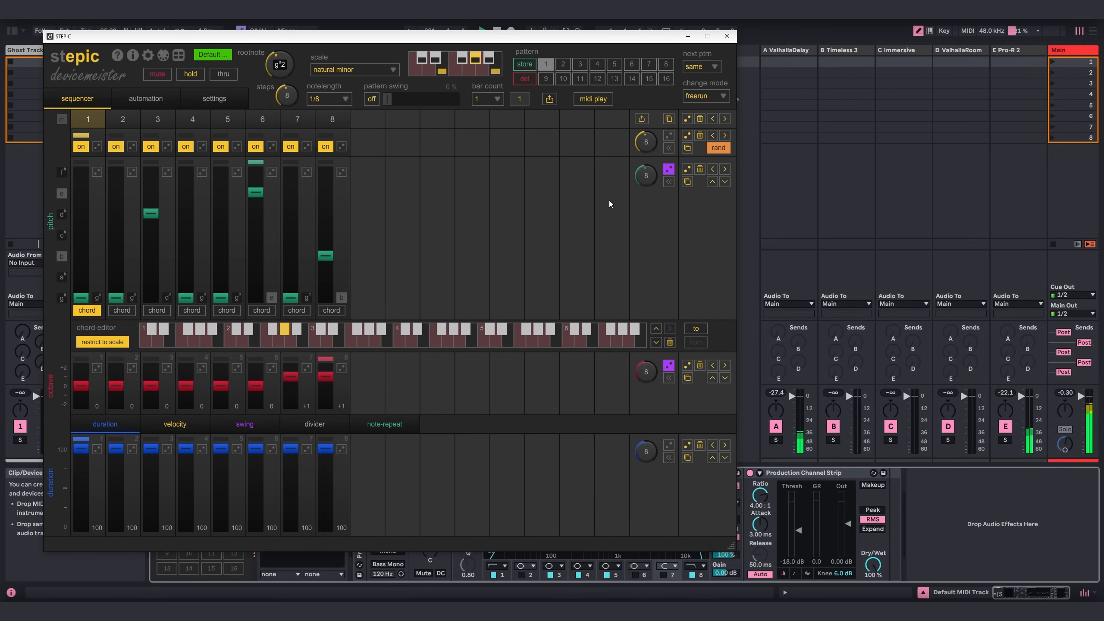
left_click(186, 146)
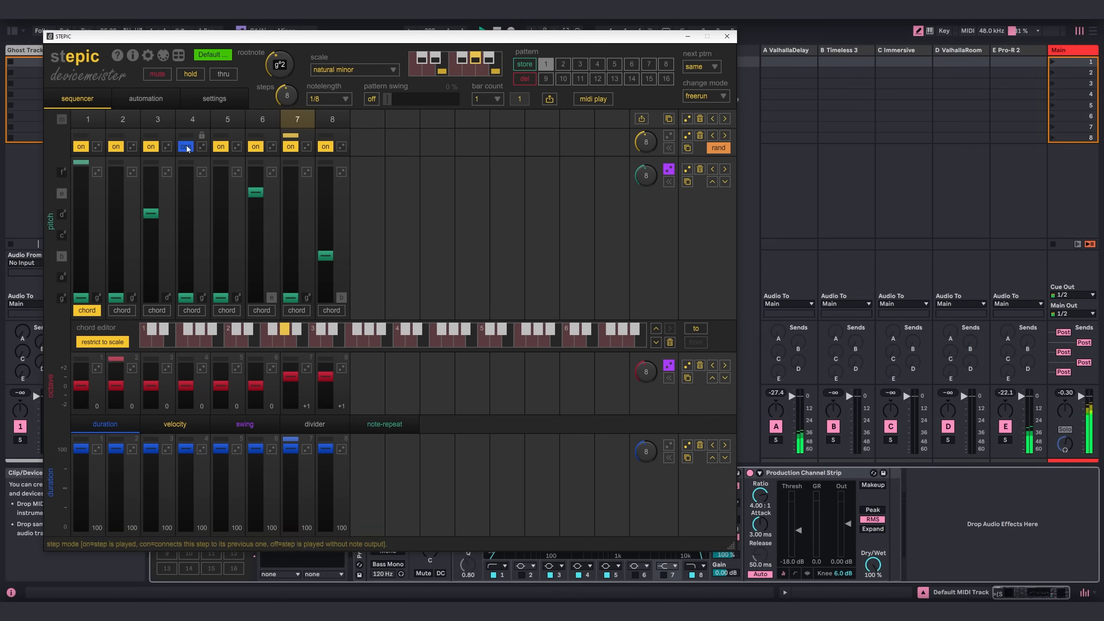
left_click(669, 136)
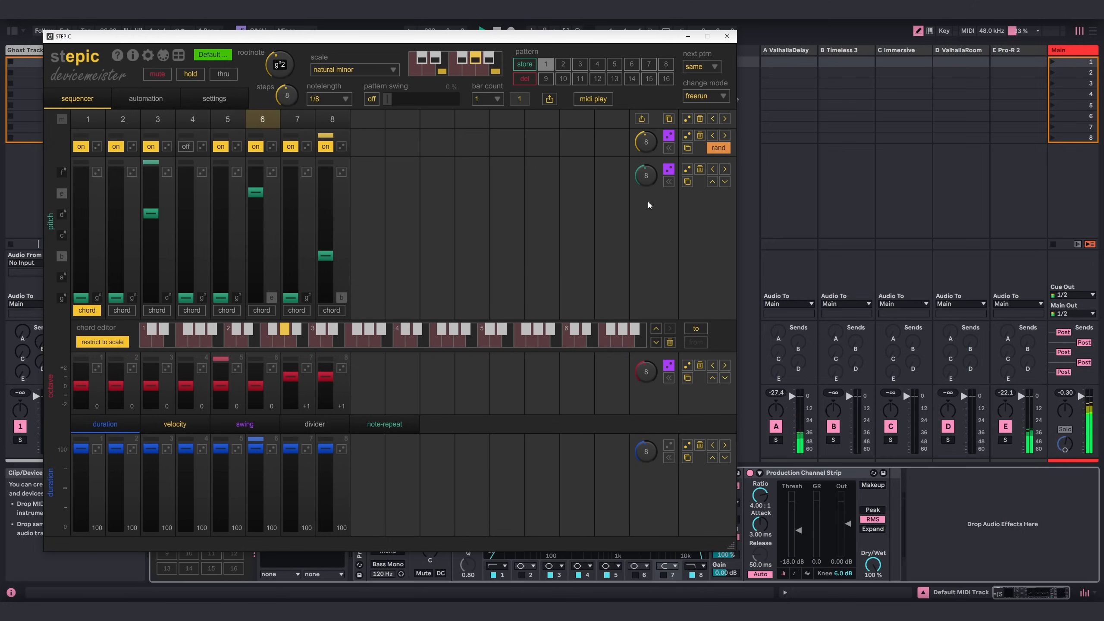
Randomize the velocity row and dice its values, set step 5 to 119 and step 4 to 15, and close Stepic.
left_click(169, 425)
left_click(669, 446)
left_click(687, 445)
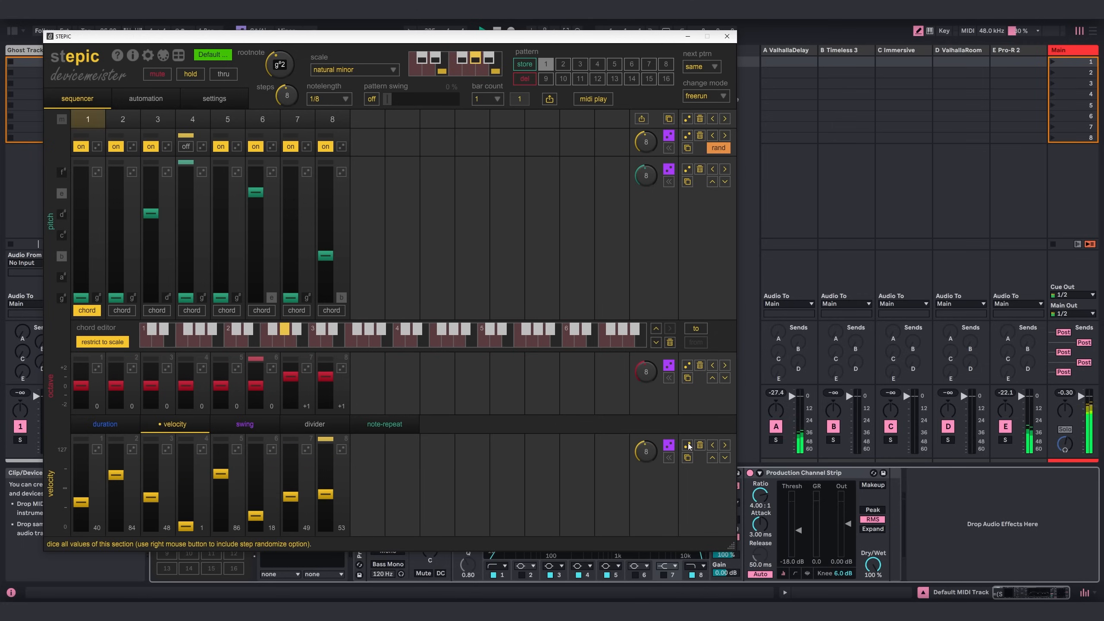
left_click_drag(215, 470, 220, 453)
left_click(187, 528)
left_click_drag(186, 529, 186, 518)
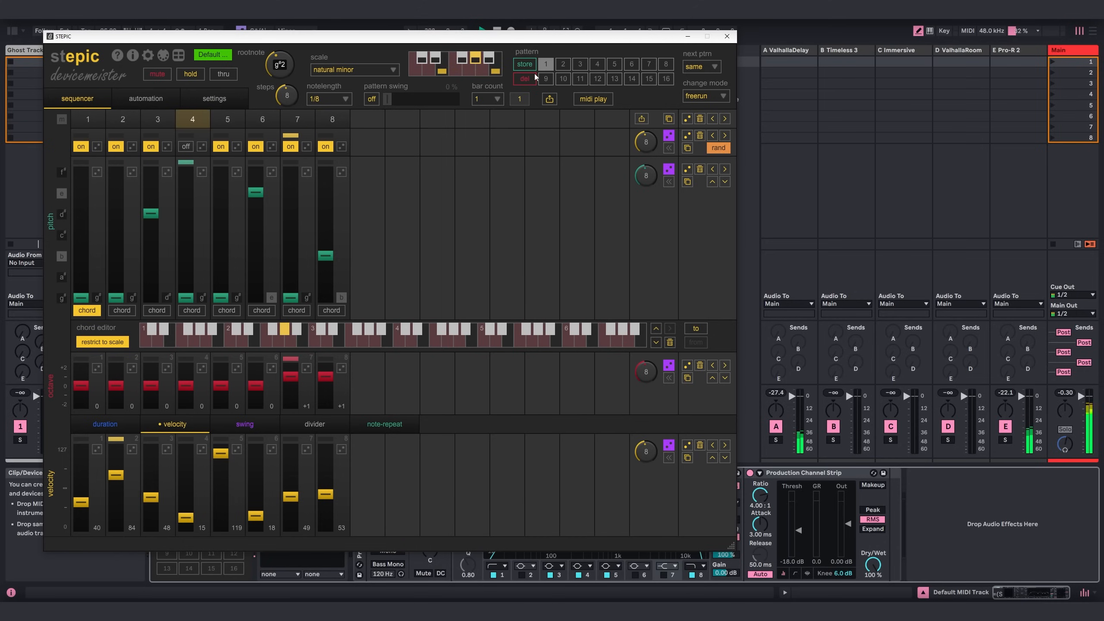
left_click(727, 36)
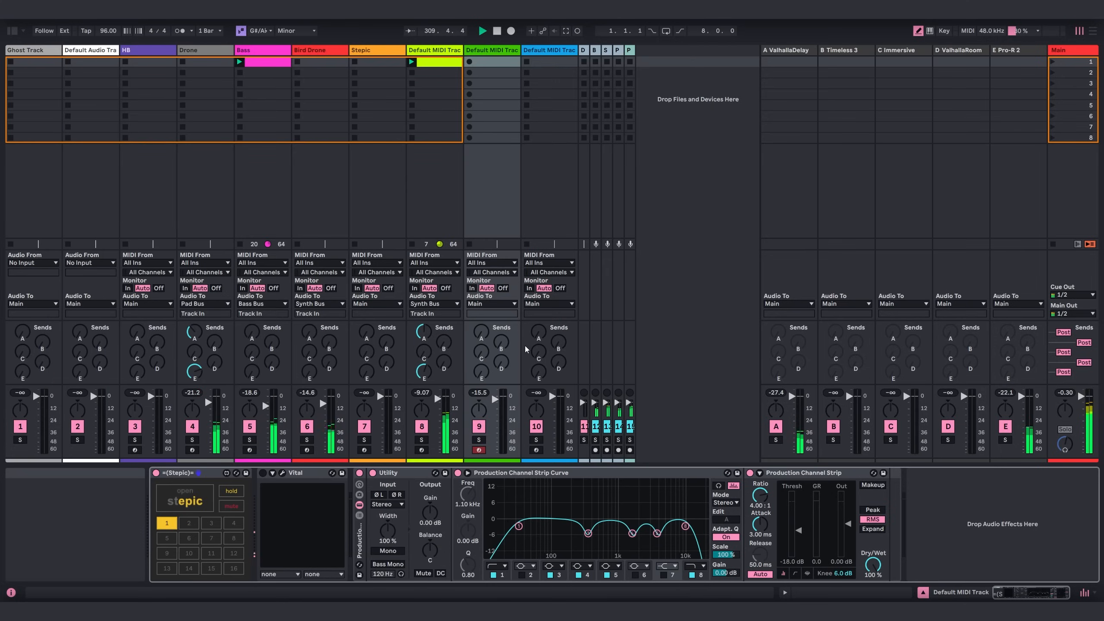
Lower the Utility gain on track 9 to -4.44 dB and reactivate the Vital device.
left_click_drag(443, 521, 443, 533)
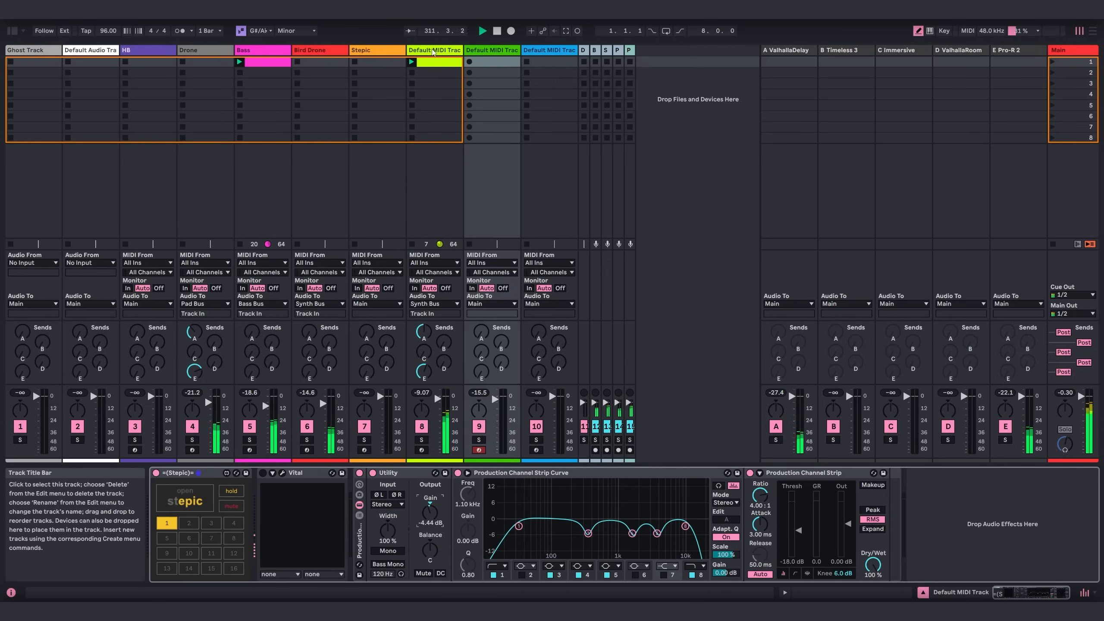
left_click(263, 473)
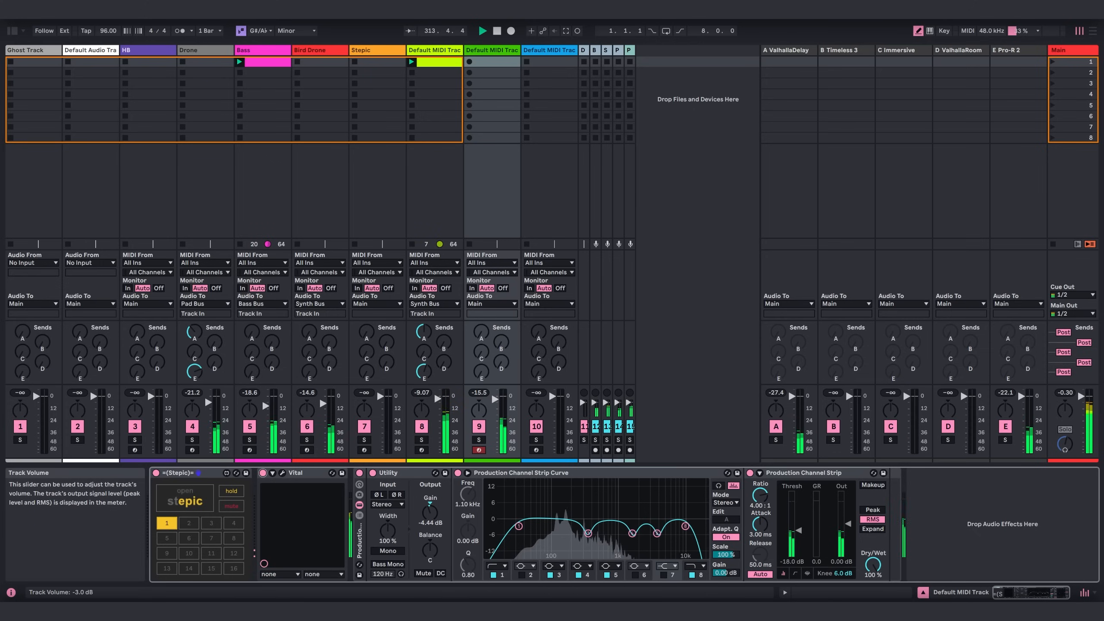
Open the Vital editor on track 9 and raise Filter 1's cutoff slightly.
left_click(283, 473)
left_click(218, 97)
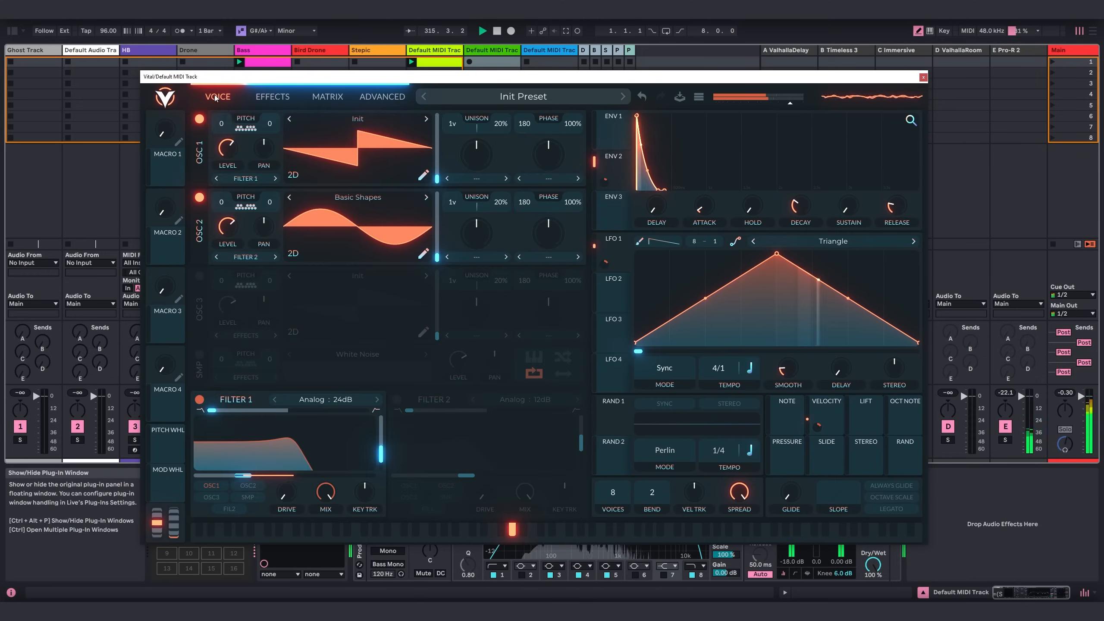
left_click_drag(269, 475, 258, 478)
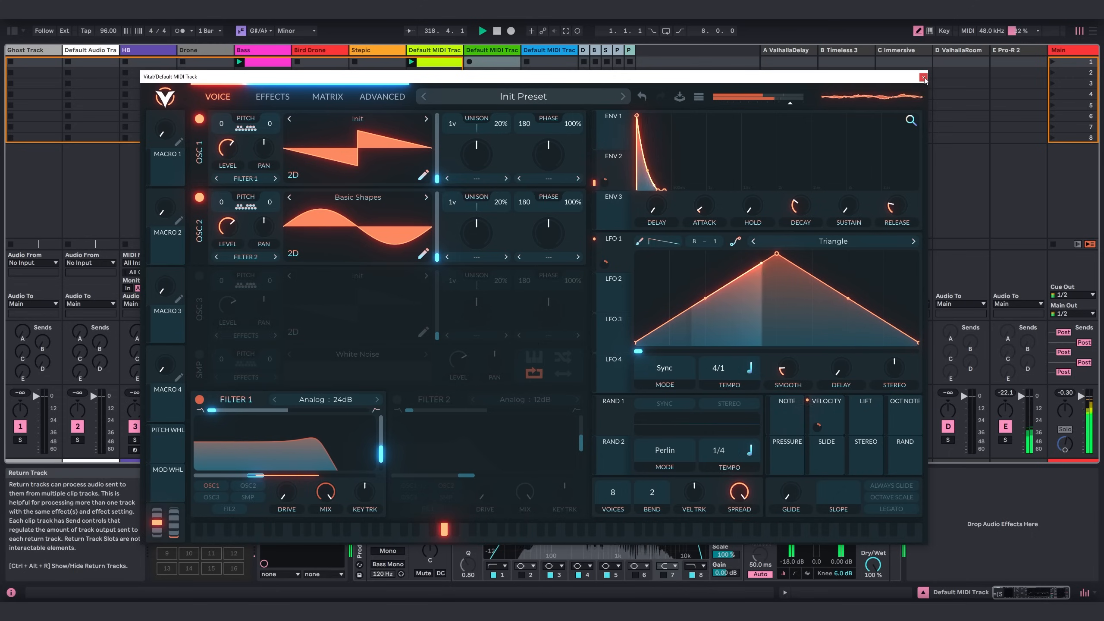
Check Vital's effects, adjust the levels of oscillators 1 and 2, and close its editor.
left_click(272, 97)
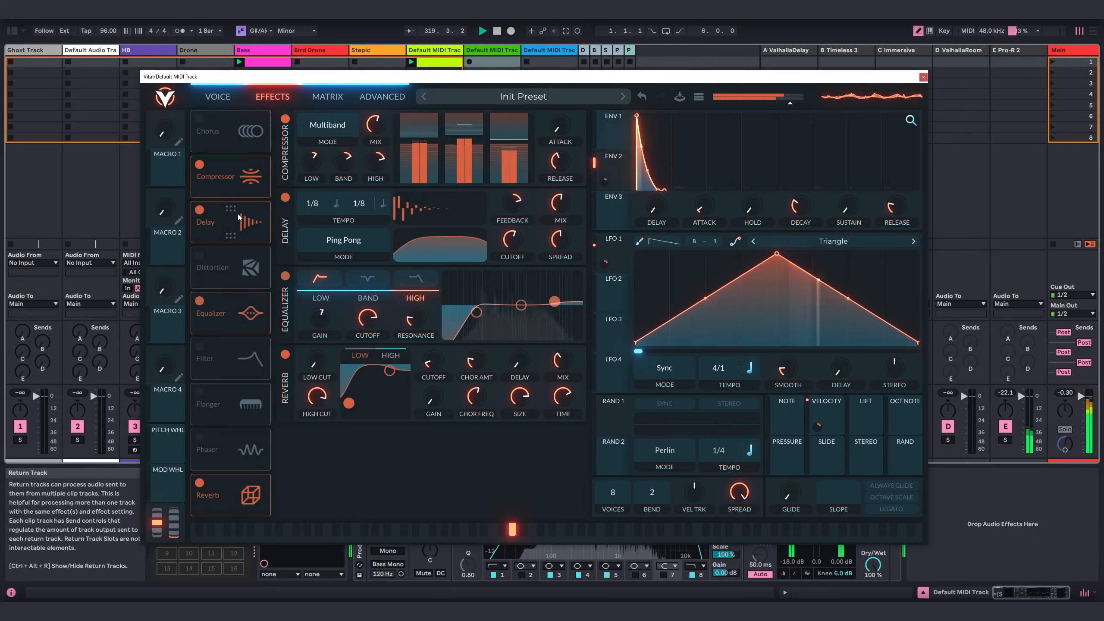
mouse_move(560, 203)
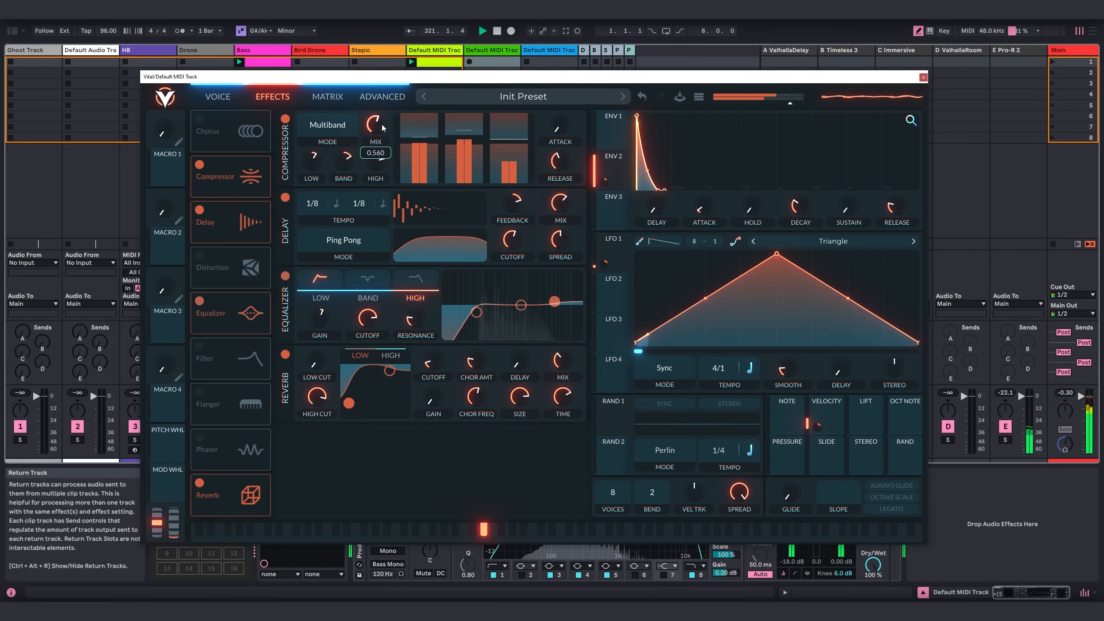
left_click(226, 97)
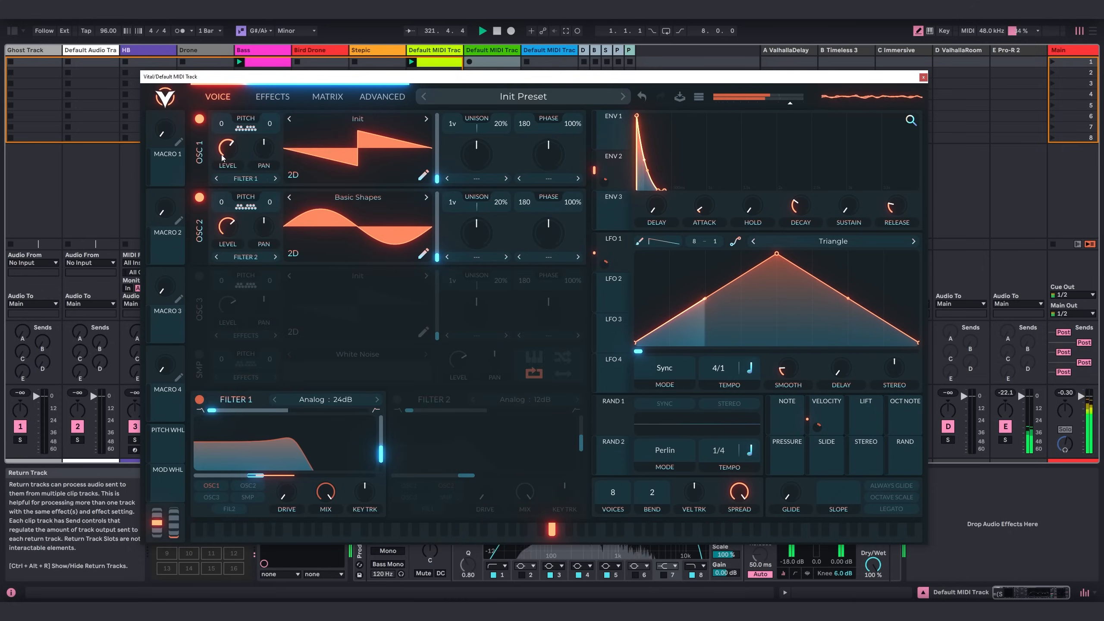
mouse_move(233, 220)
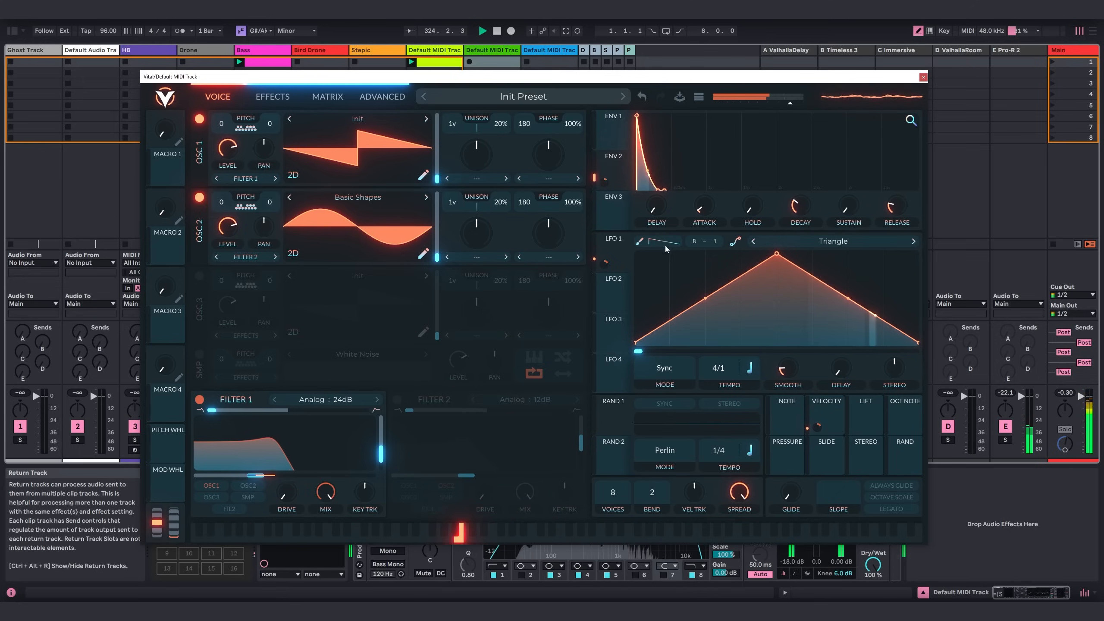
left_click(923, 77)
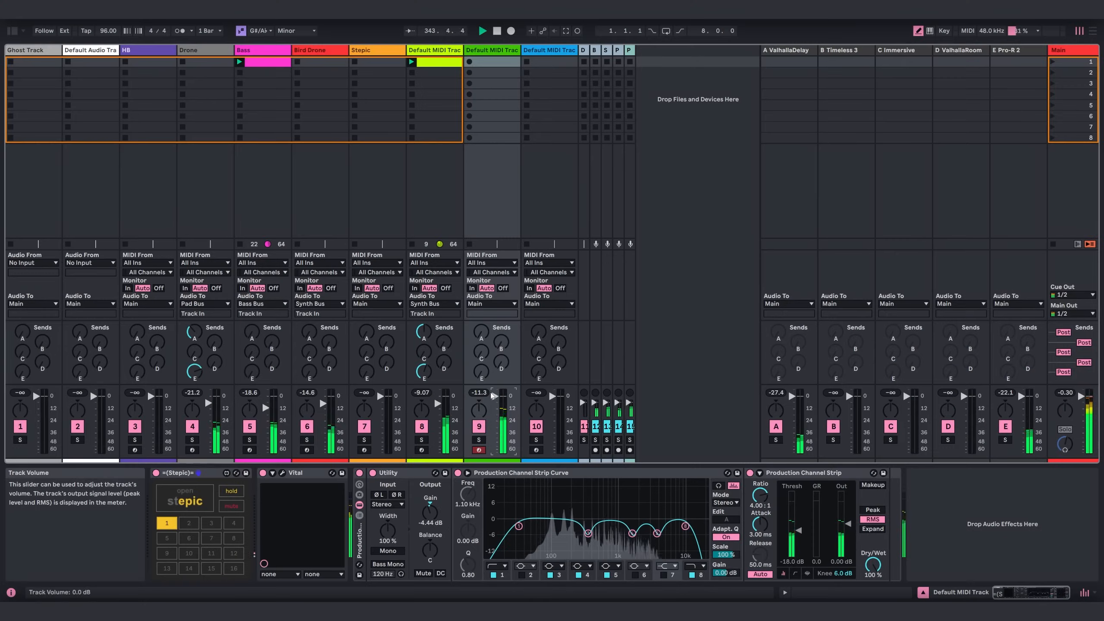
Review the Drone track's first Pro-R 2 reverb and its BEAM effect, closing each plugin window.
left_click(207, 77)
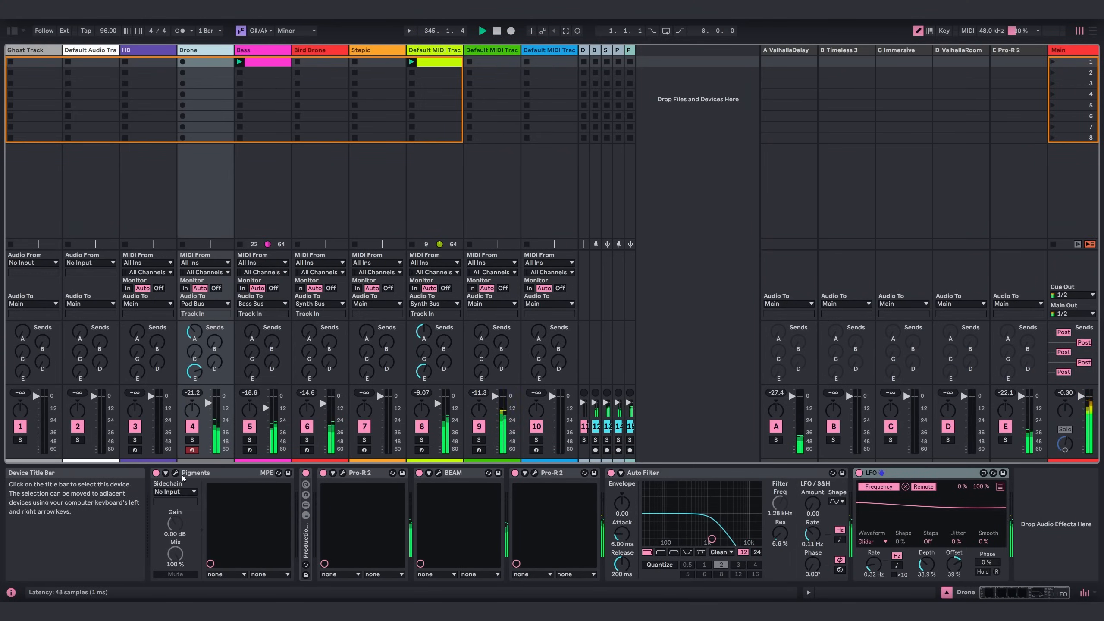
left_click(342, 472)
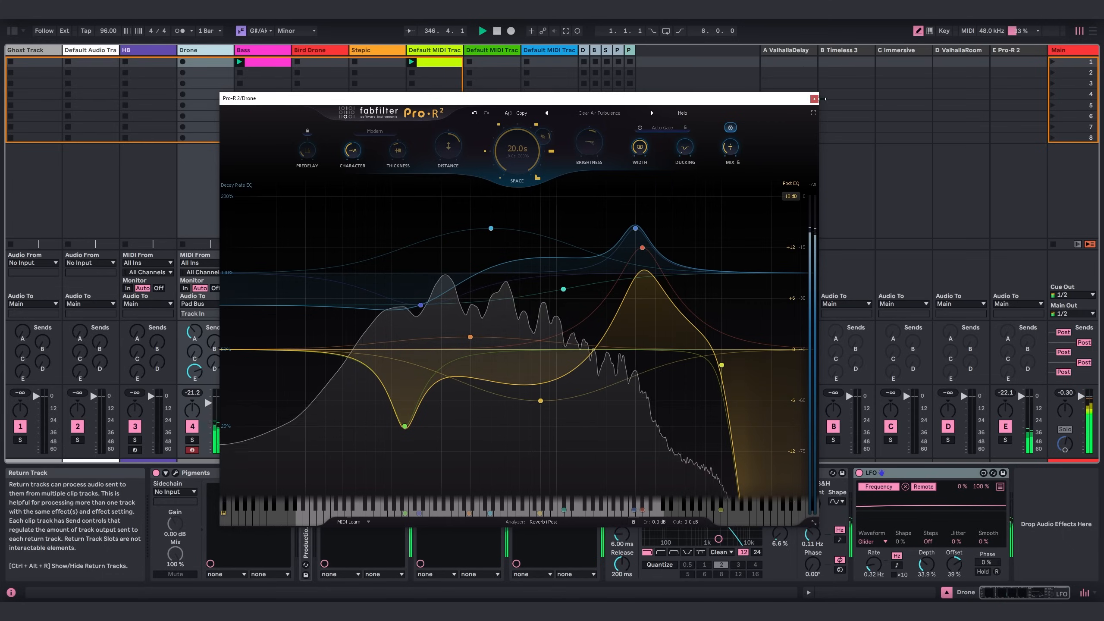
left_click(814, 99)
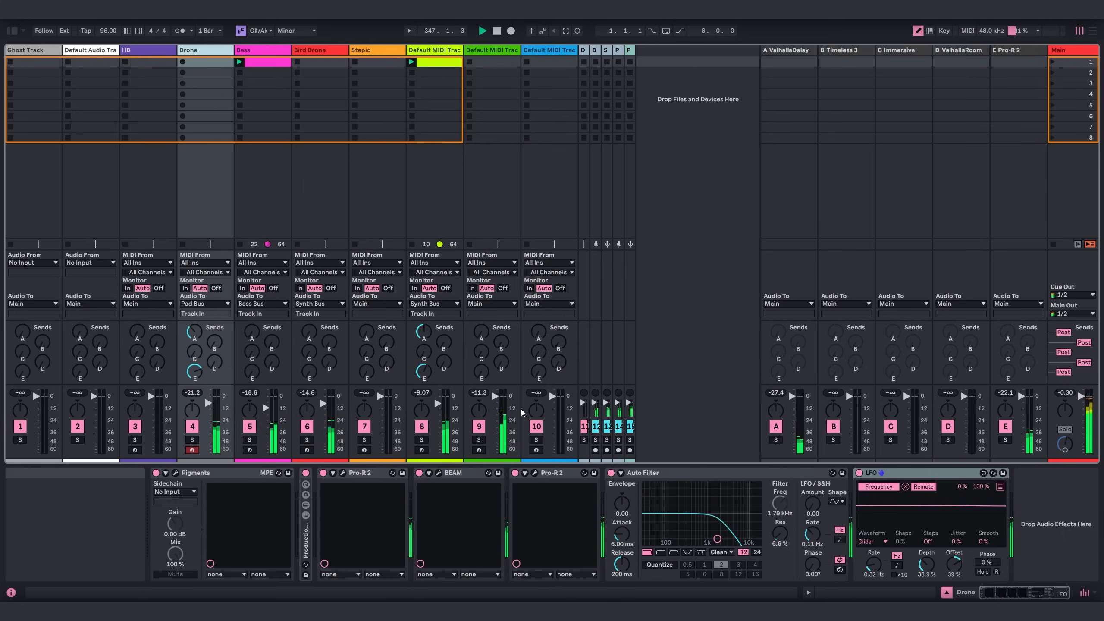
left_click(438, 472)
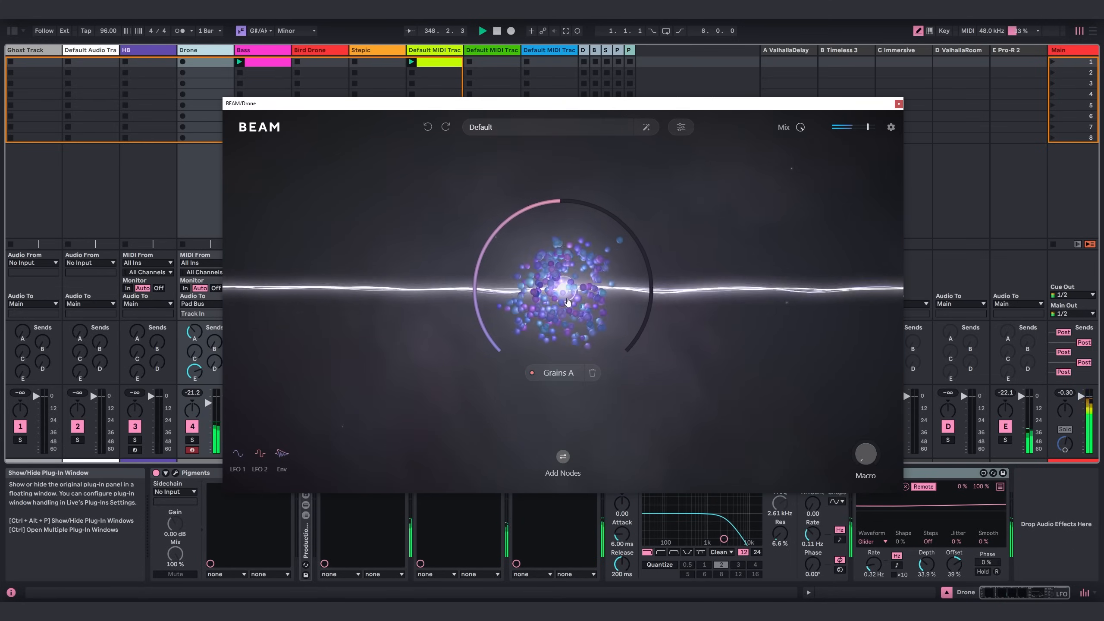
left_click(897, 104)
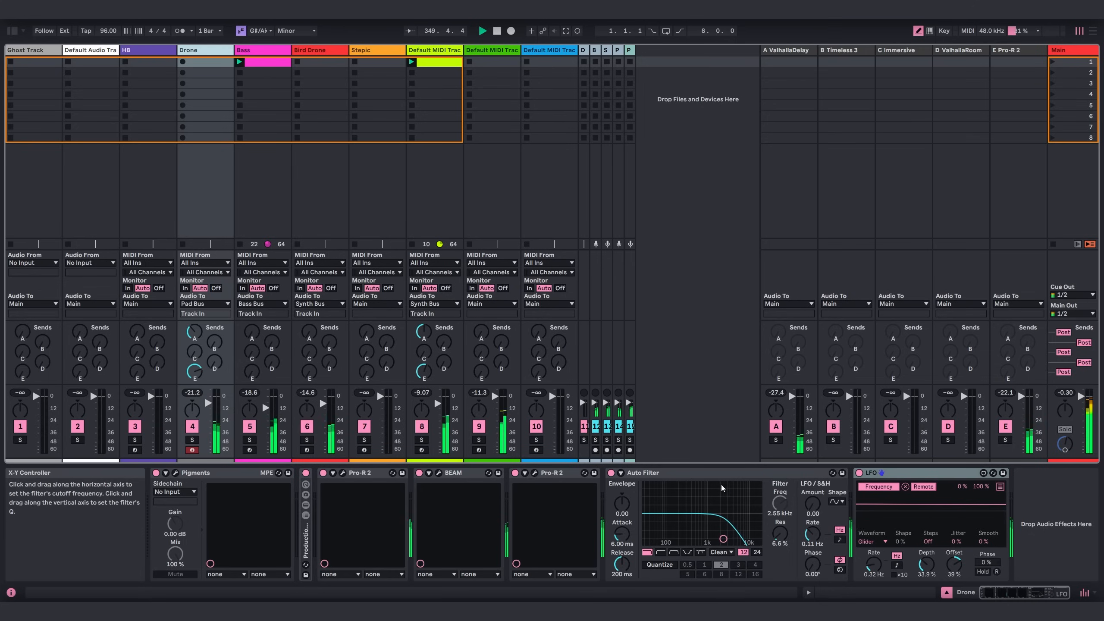
Review the effects and advanced settings of Vital on the Bass track, and close its editor.
left_click(261, 49)
left_click(175, 472)
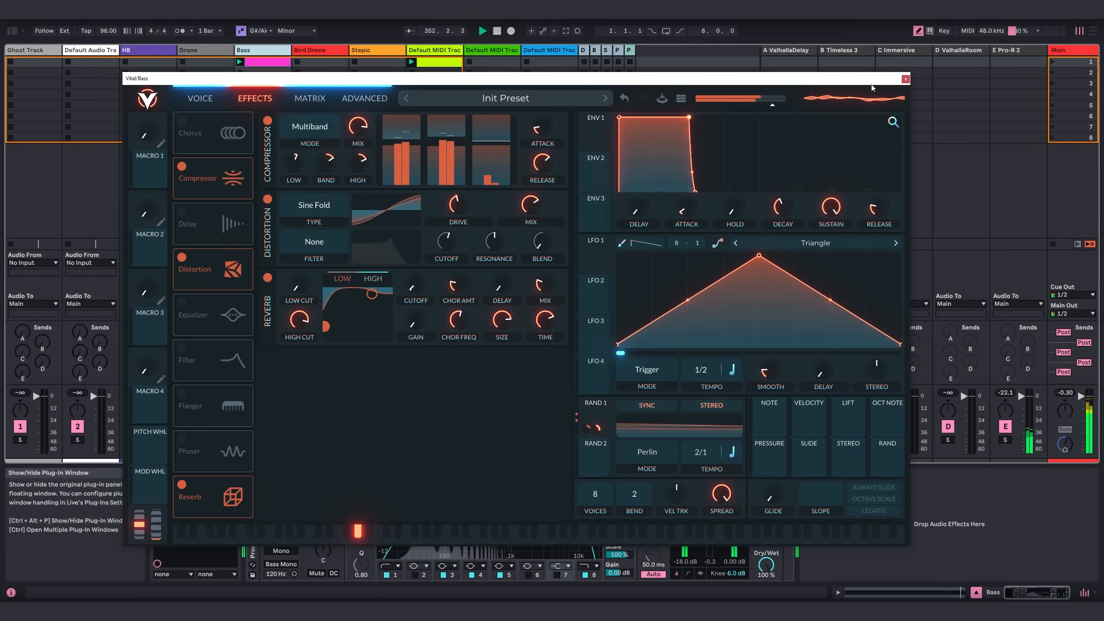
left_click(364, 97)
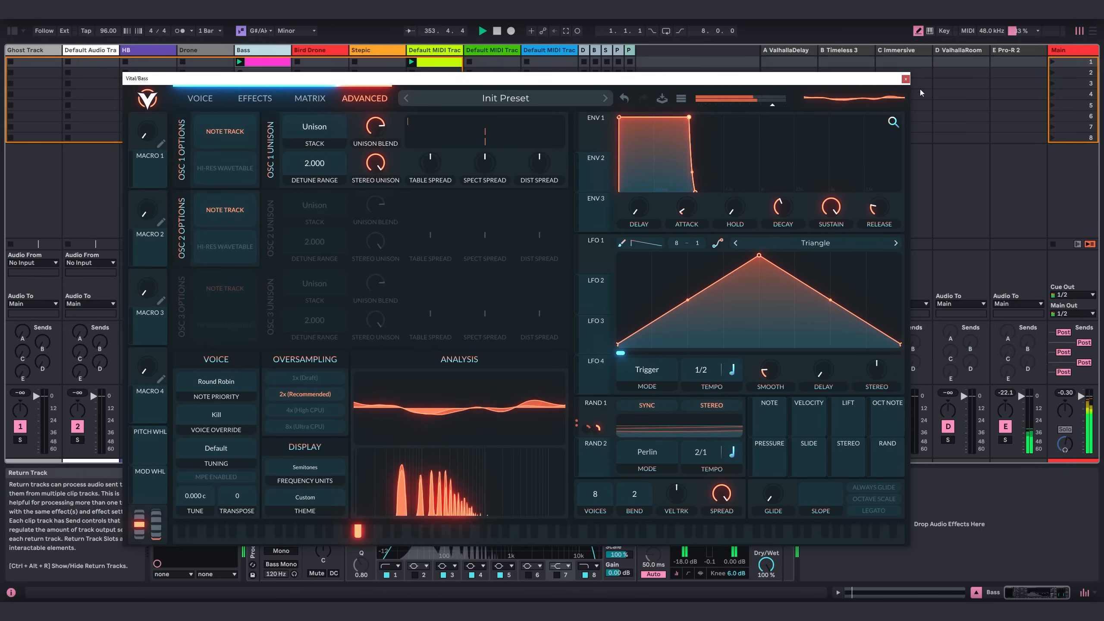
left_click(905, 79)
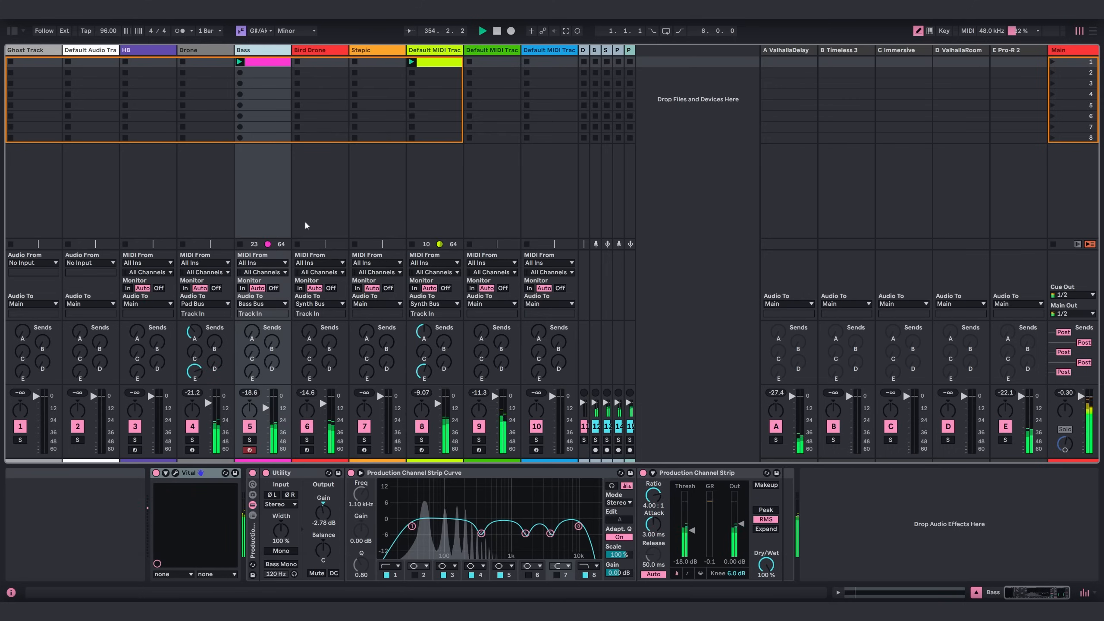
Review the Bird Drone track's device chain and its Recirculate delay settings, and close the plugin window.
left_click(320, 49)
left_click(971, 597)
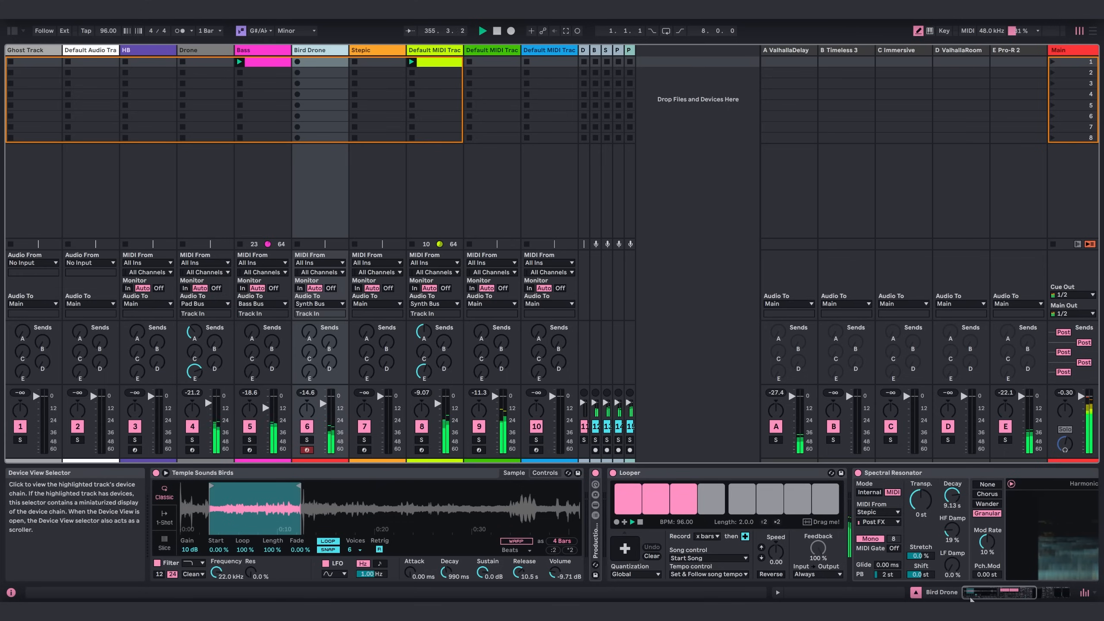
left_click_drag(971, 598, 1060, 587)
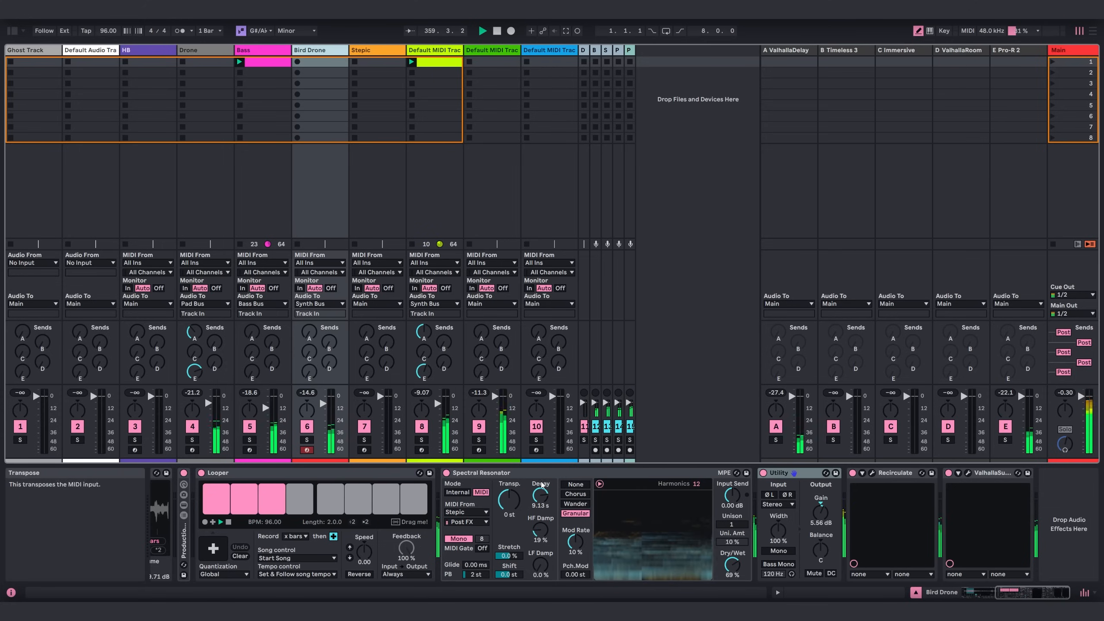
left_click(872, 473)
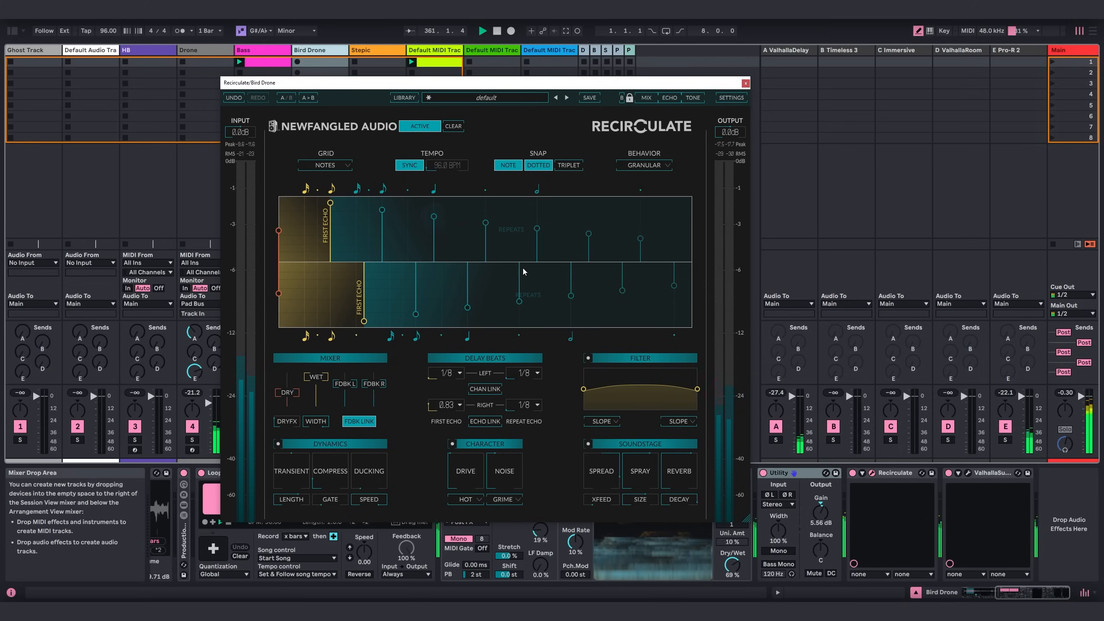
left_click(744, 83)
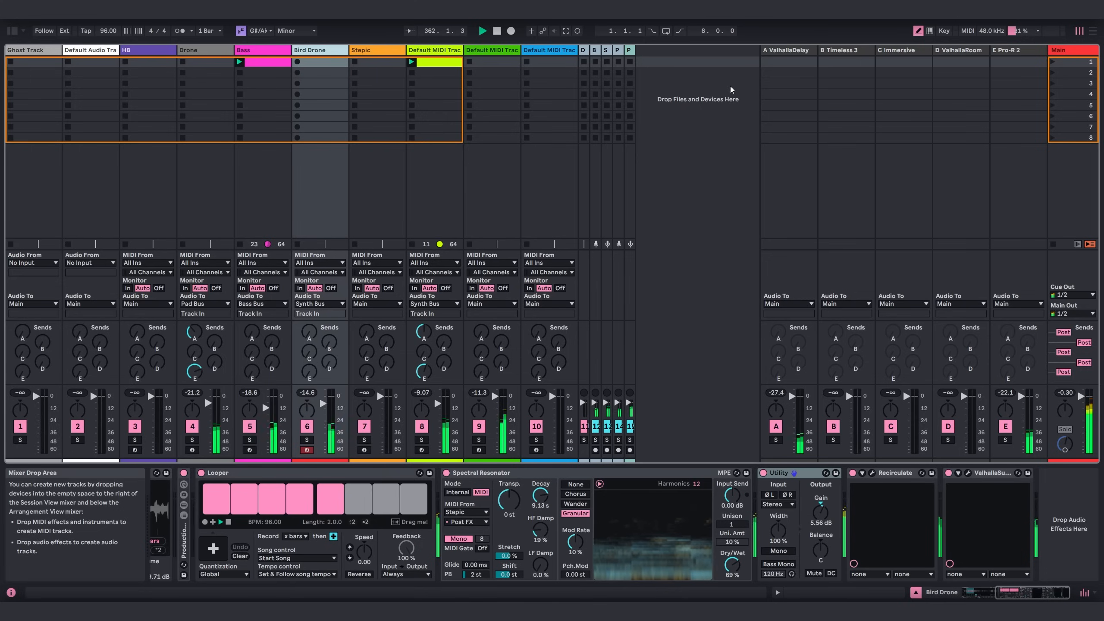
In Vital on track 8, set the sample level to 0.996 and raise the reverb mix, and close the editor.
left_click(455, 51)
left_click(190, 472)
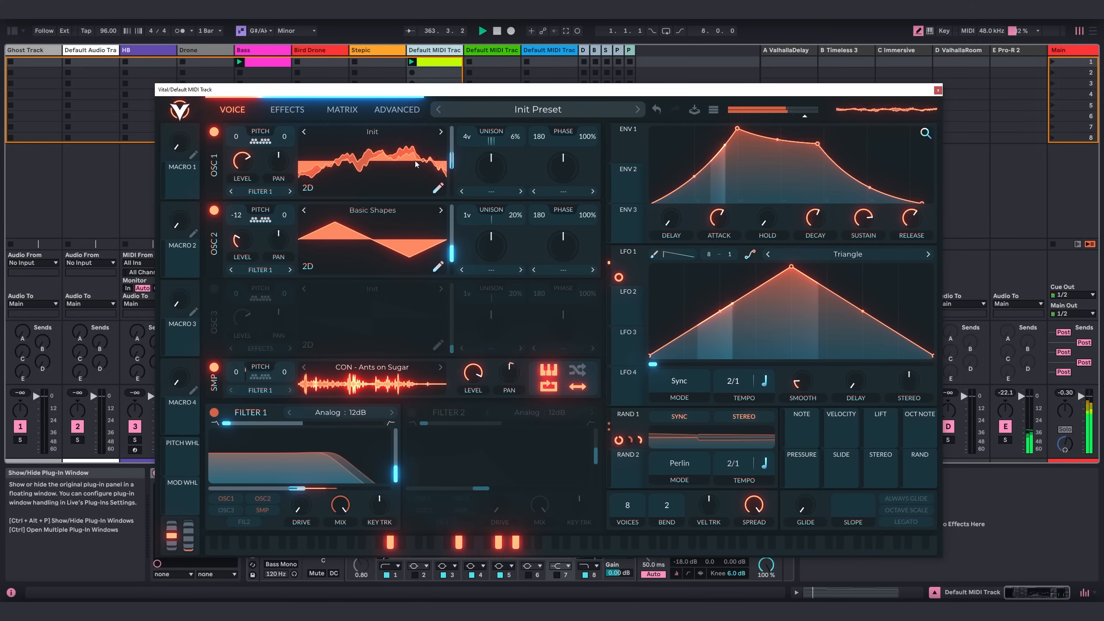
left_click_drag(517, 95, 498, 83)
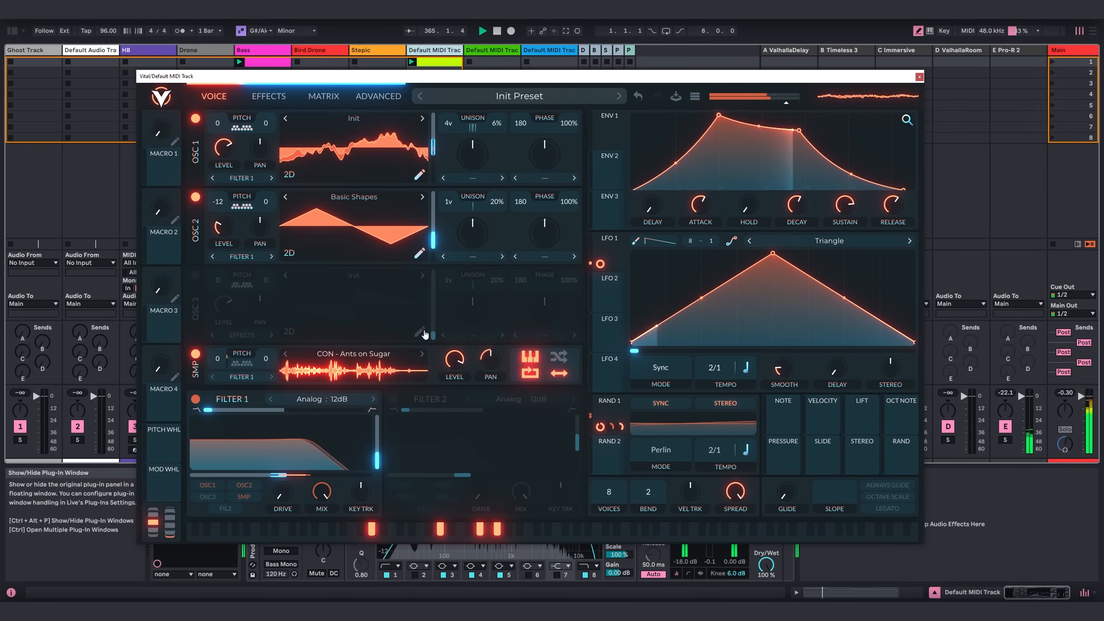
mouse_move(460, 361)
left_click_drag(460, 361, 461, 357)
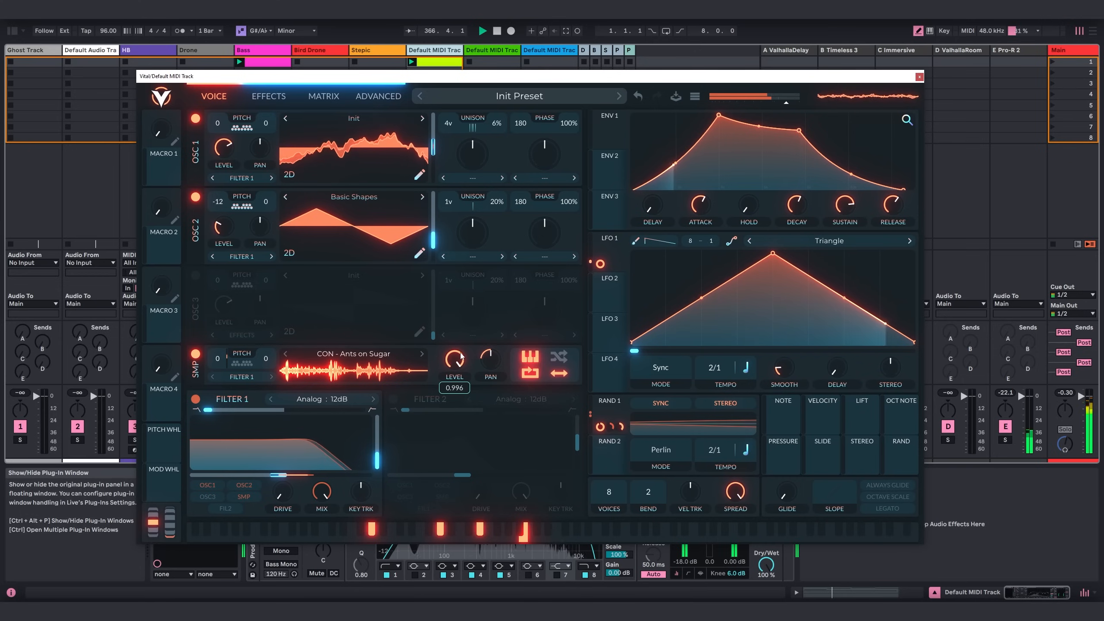
left_click(273, 98)
left_click_drag(558, 362, 561, 346)
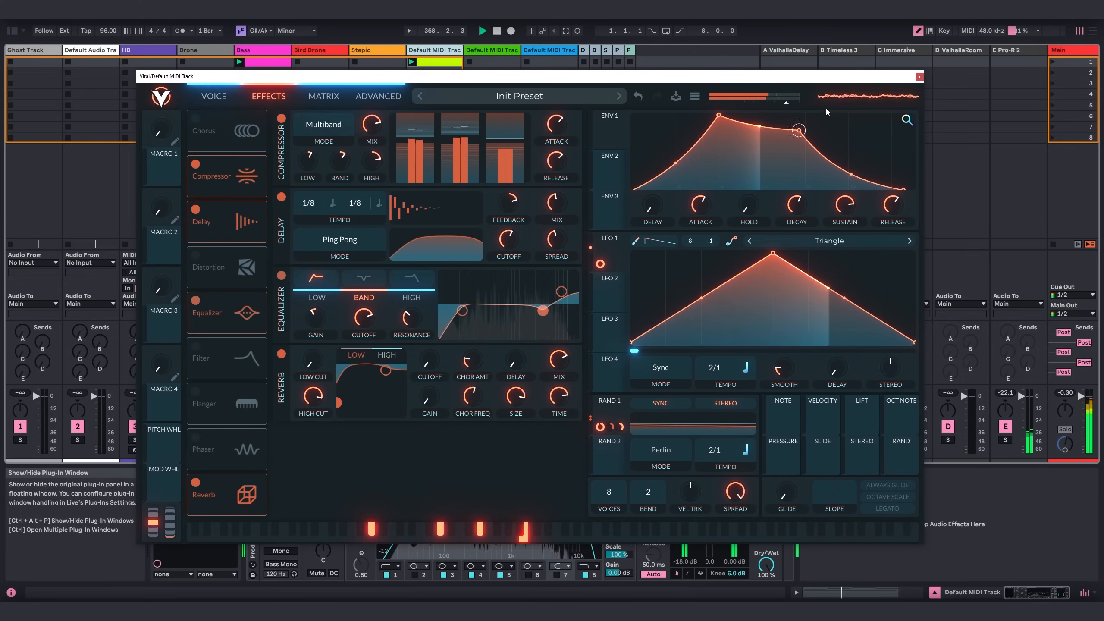
left_click(919, 77)
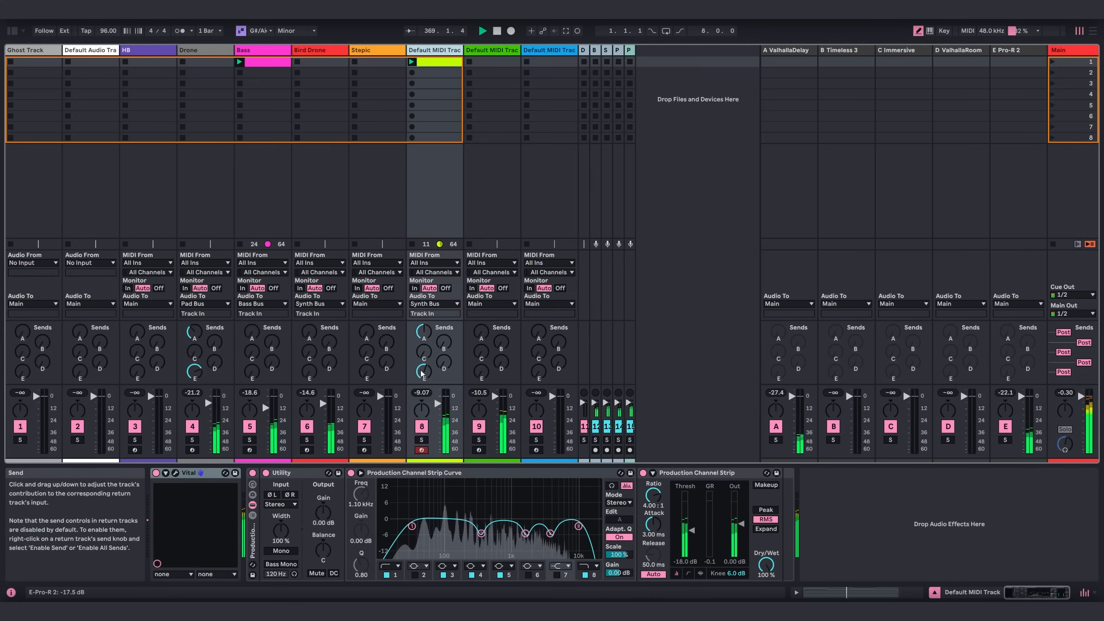
Review track 9's Vital patch and its Stepic sequence, closing both editor windows.
left_click(489, 56)
left_click(280, 474)
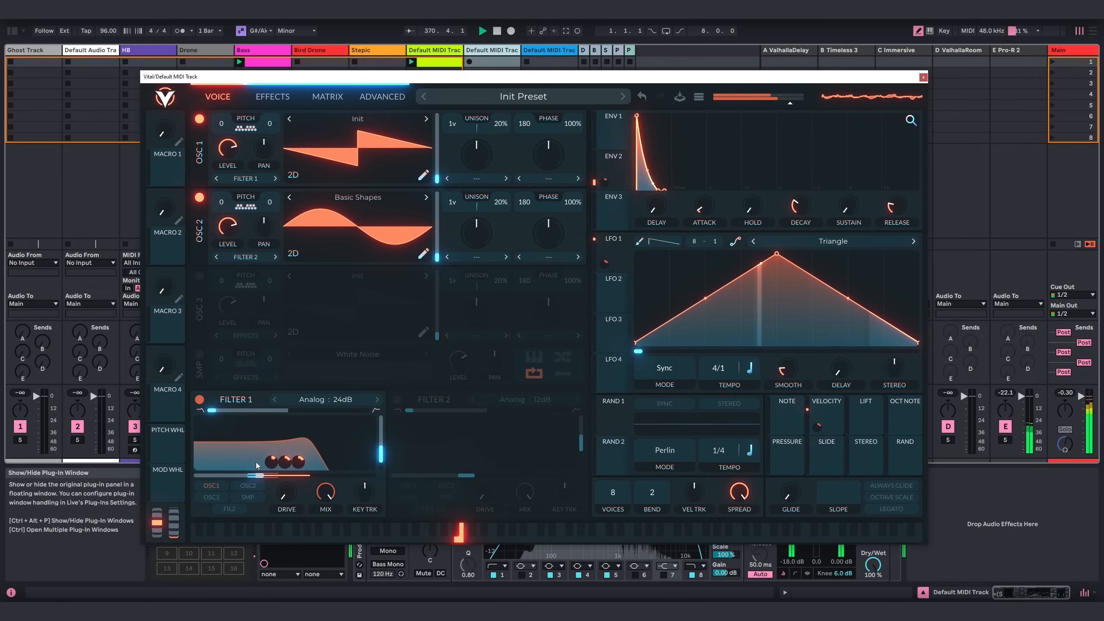
left_click(922, 77)
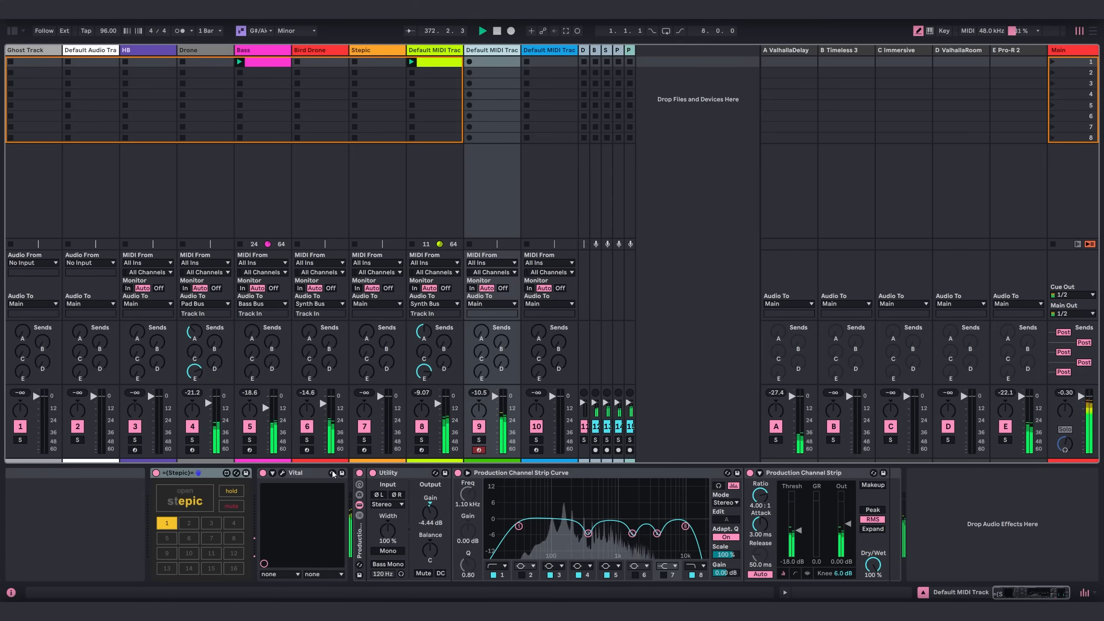
left_click(185, 498)
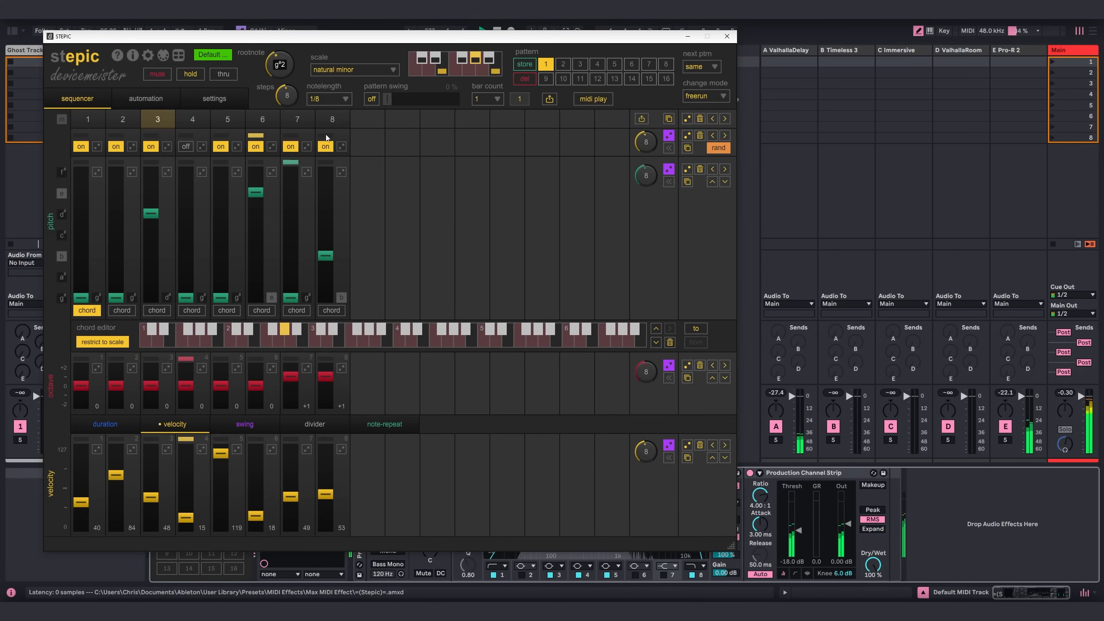
left_click(727, 36)
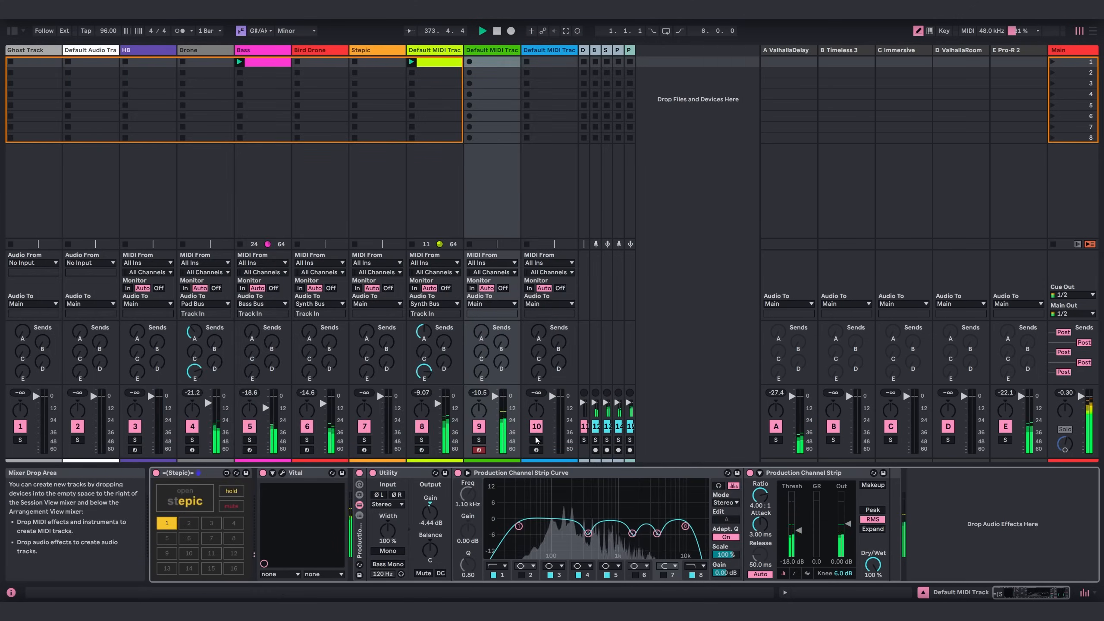